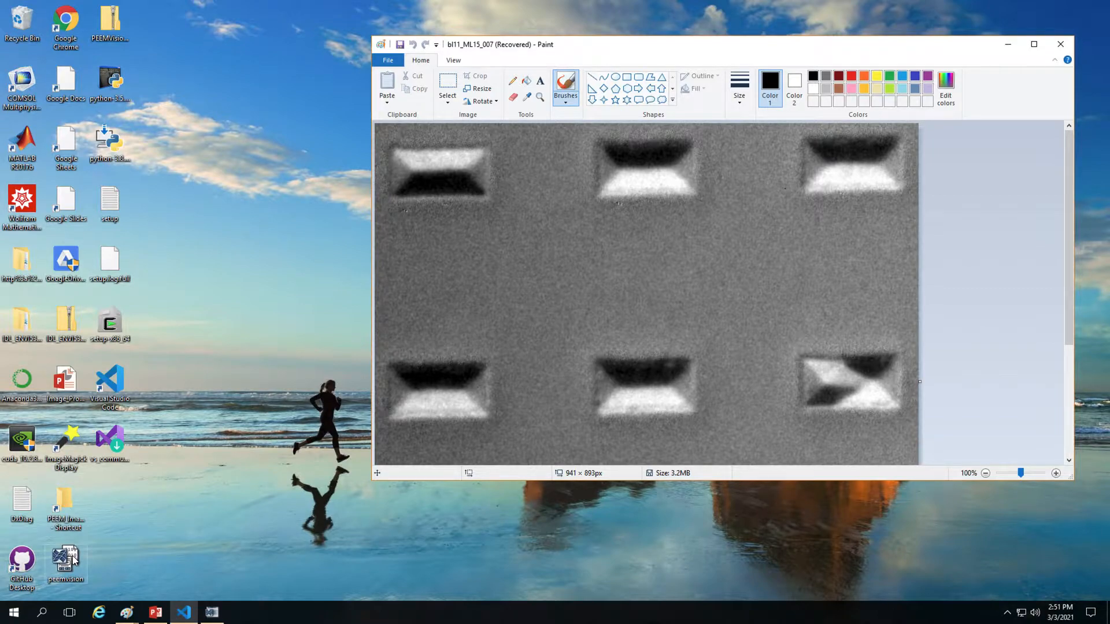
Step: Launch peemvision, dismiss the IDL splash, and move the empty main window right and down
double_click(73, 559)
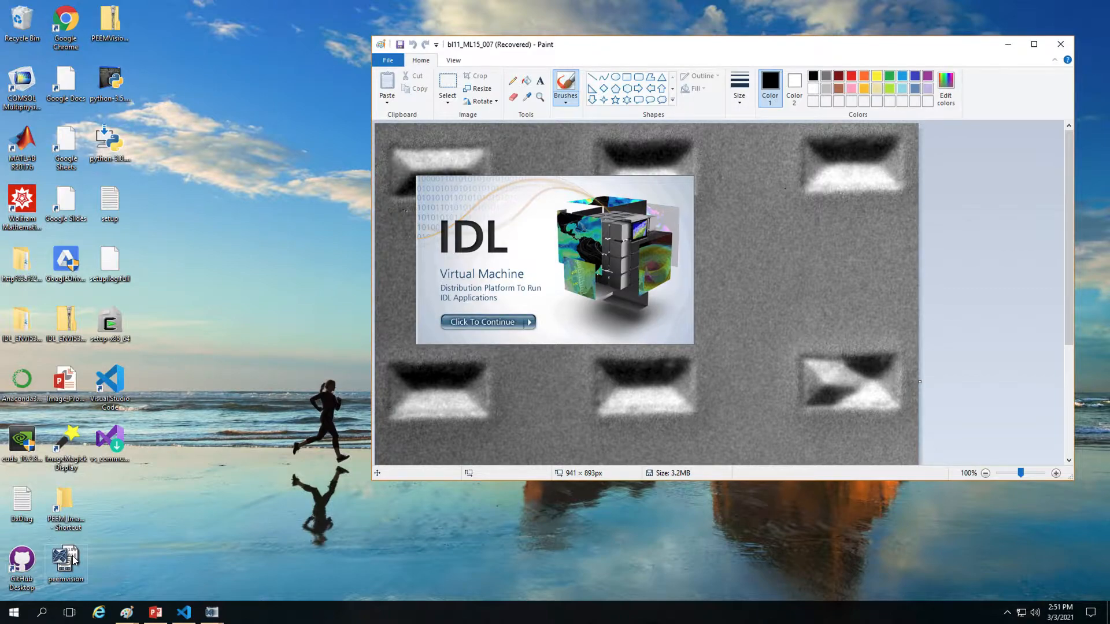
left_click(495, 322)
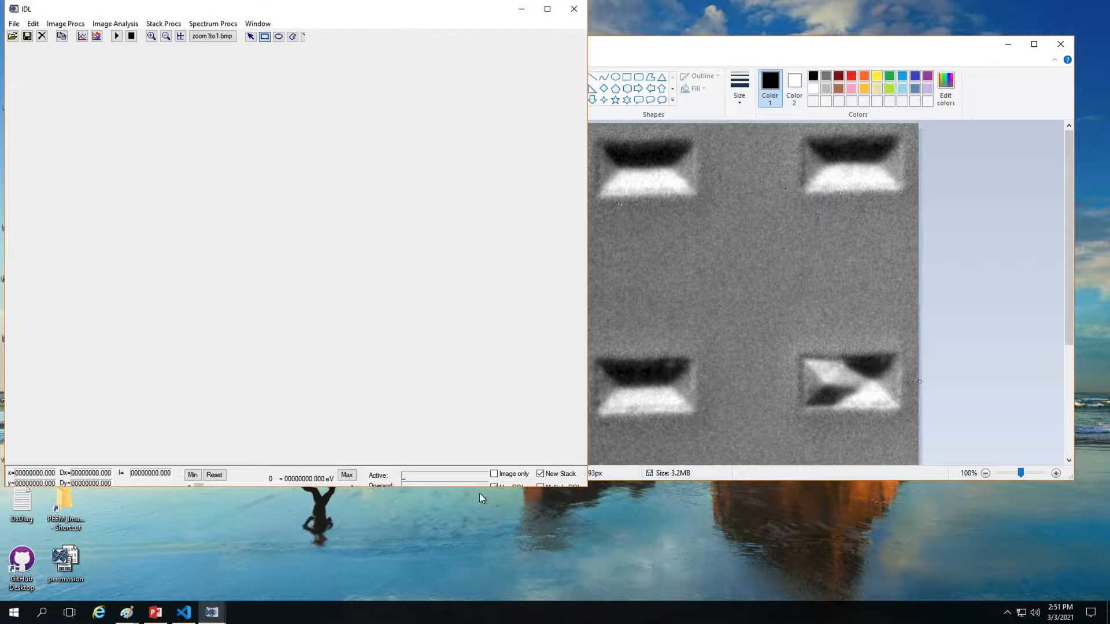
left_click(33, 24)
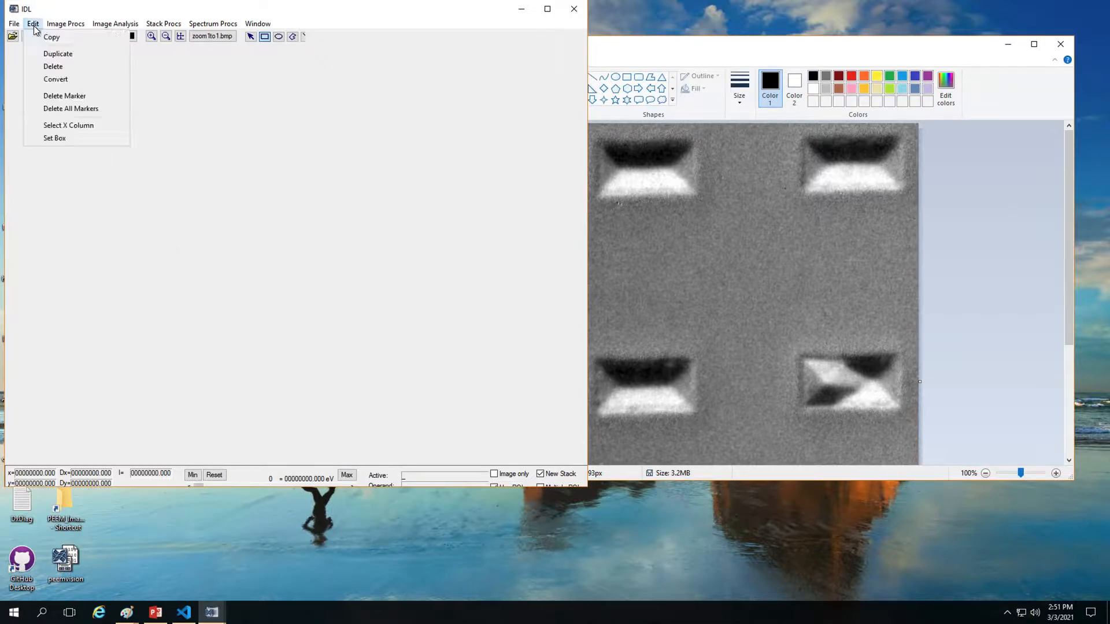
left_click(173, 123)
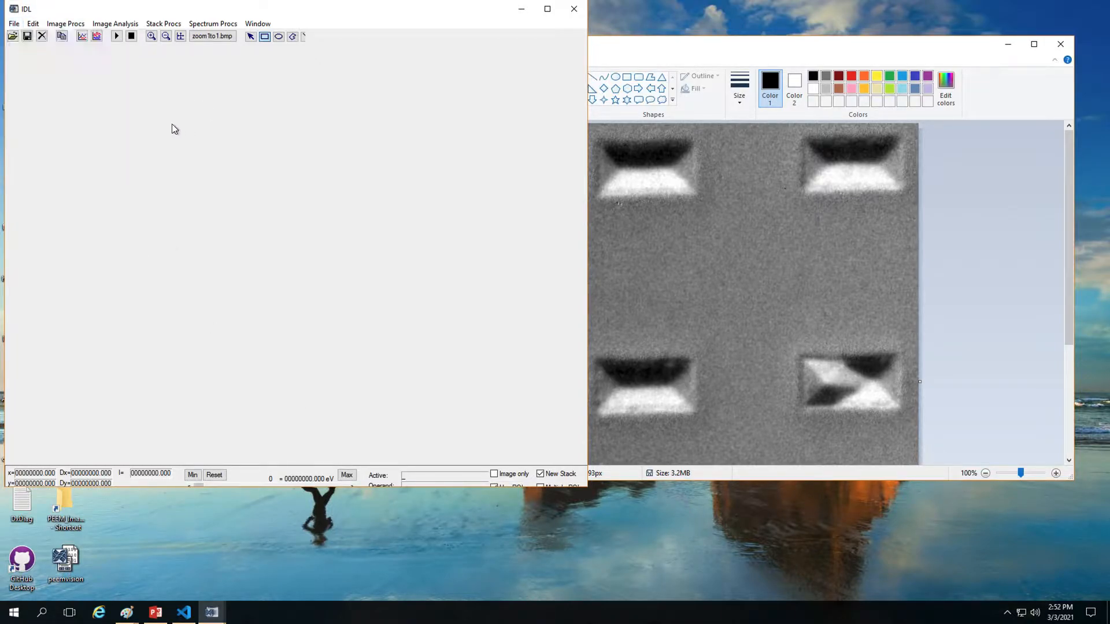
left_click(15, 25)
left_click_drag(117, 8, 390, 88)
left_click(271, 103)
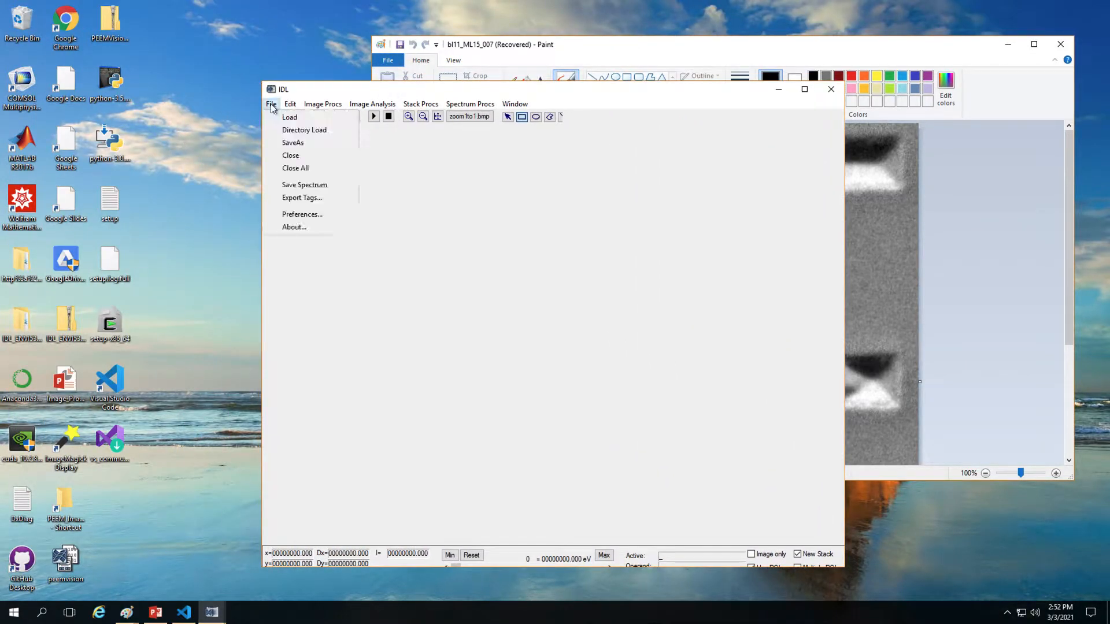
left_click(271, 104)
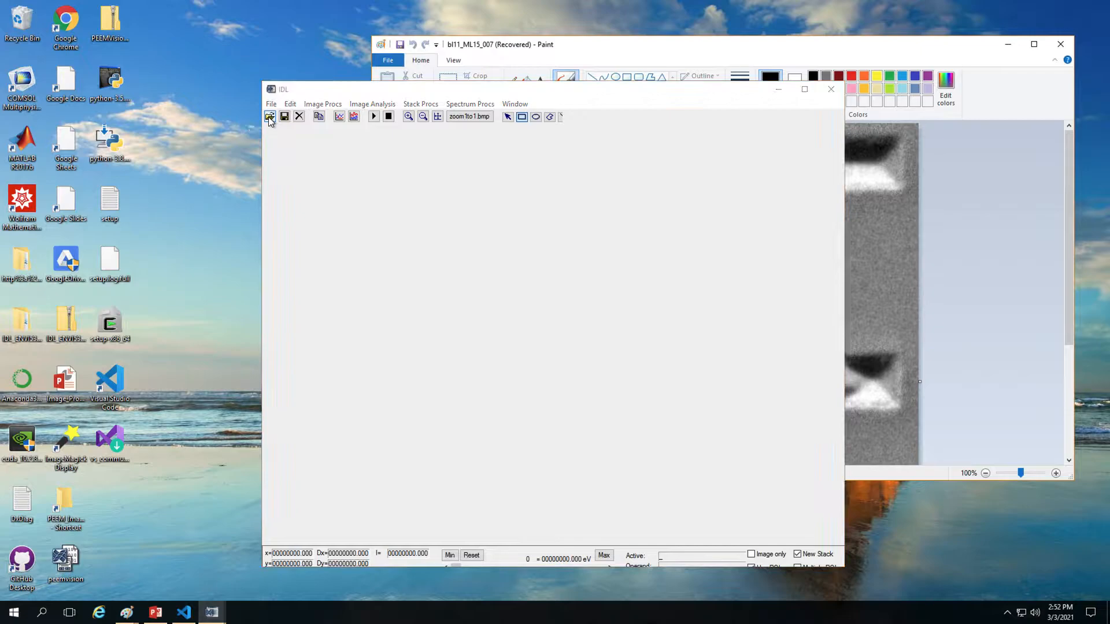
Step: In the image-reading dialog, browse Google Drive to Raw_PEEM_data's bl11_Atom-Ni-CoFeB_30V_4um_Ni_031 folder
left_click(269, 116)
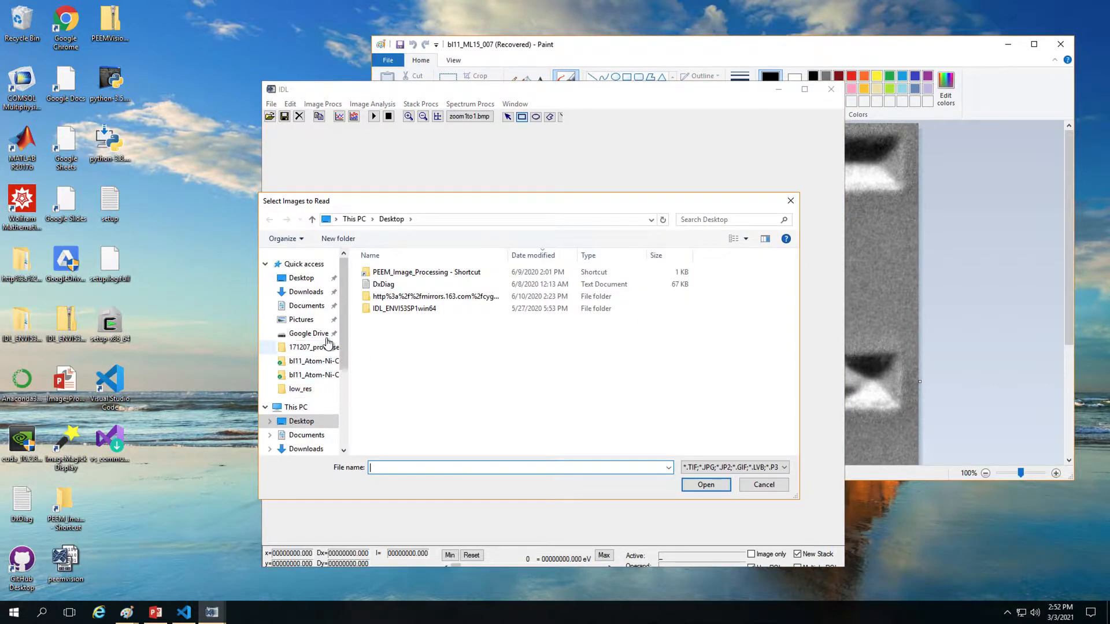
left_click(308, 334)
left_click(415, 292)
double_click(415, 289)
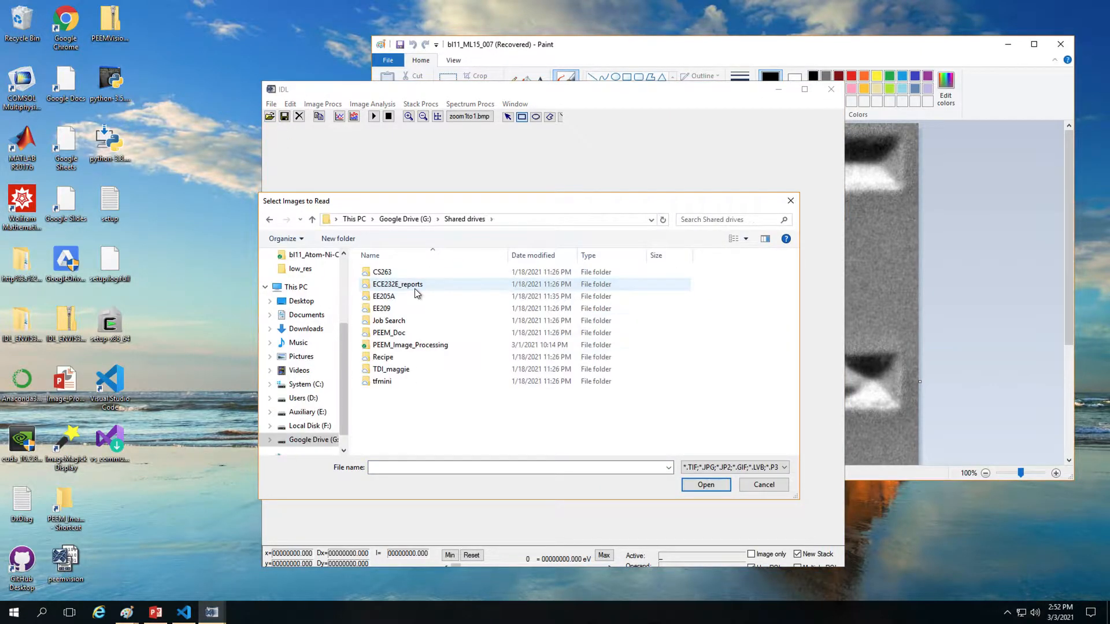
double_click(421, 345)
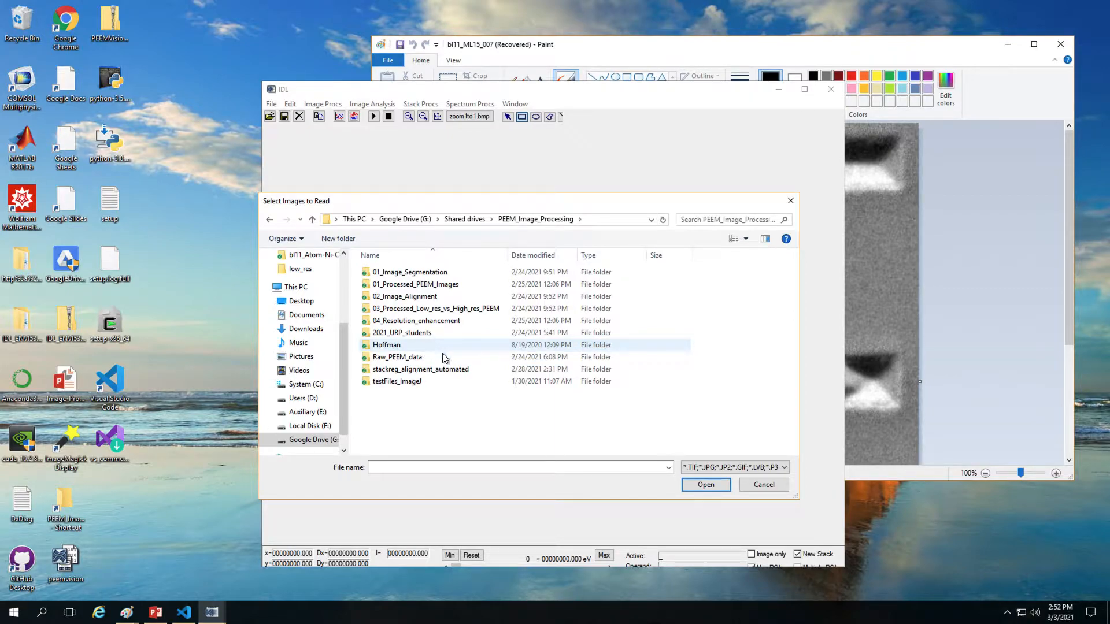
left_click(428, 360)
double_click(427, 359)
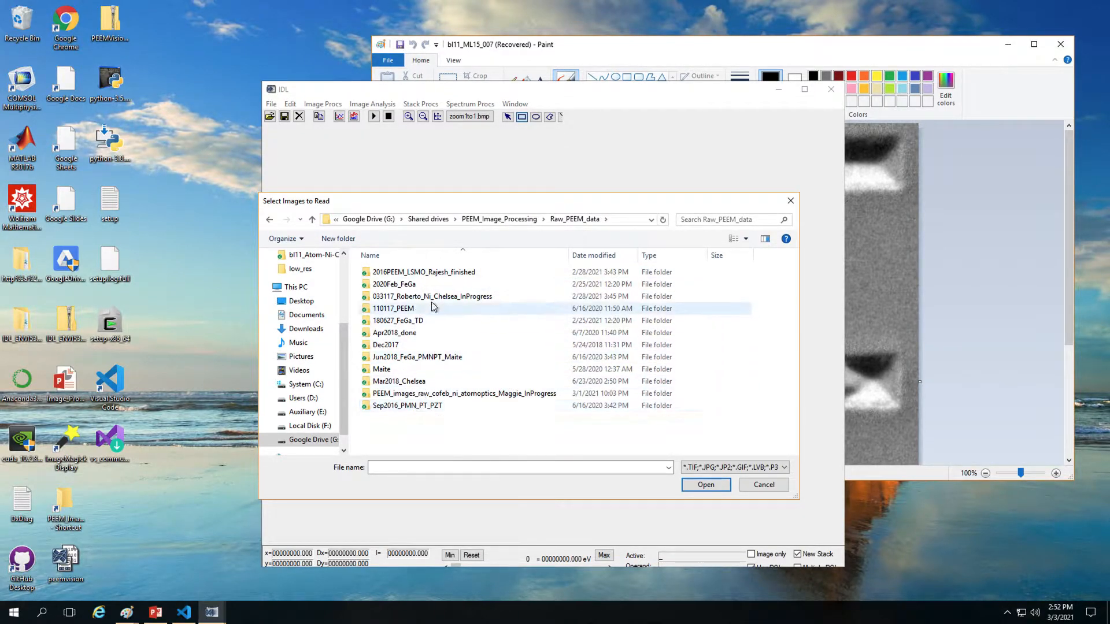
double_click(446, 394)
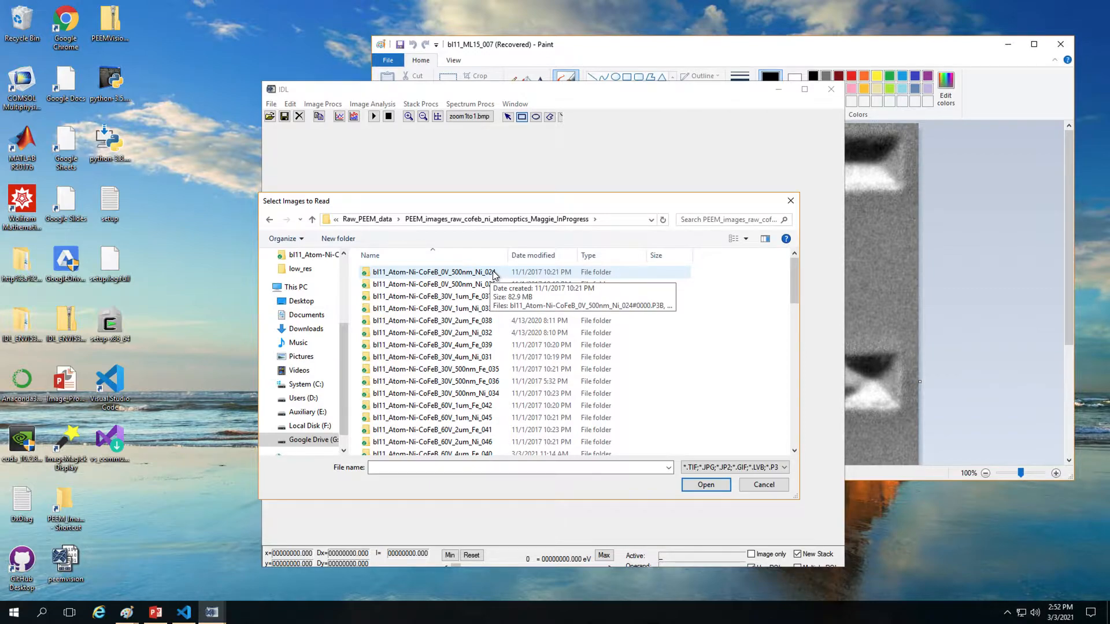
left_click(475, 360)
double_click(475, 360)
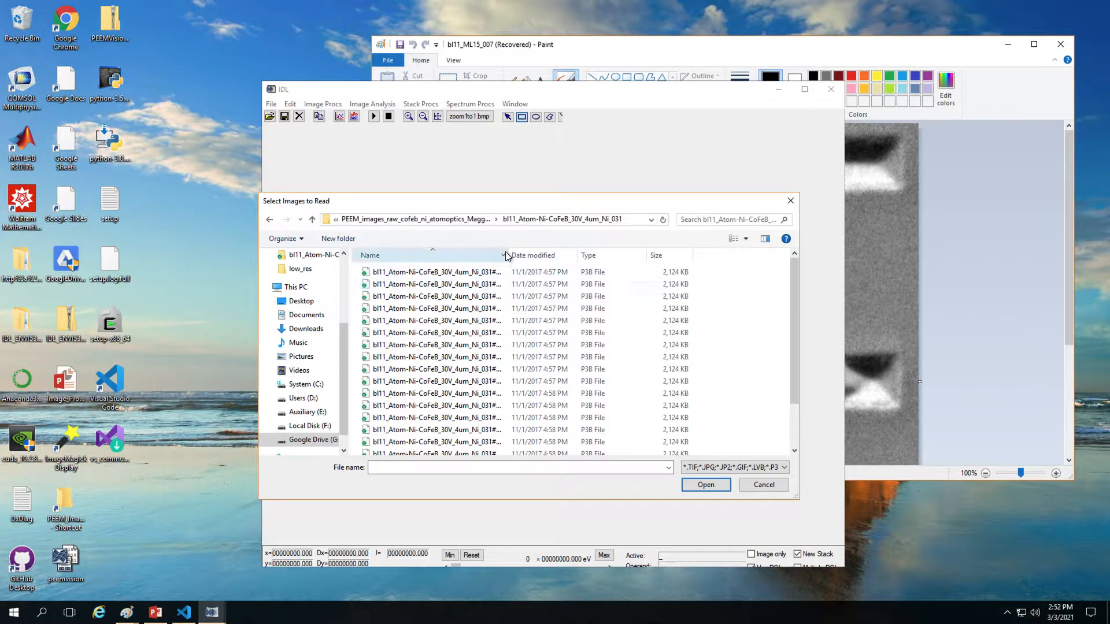
Step: Widen the Name column to show full P3B file names and scroll through the list
left_click_drag(507, 253, 545, 252)
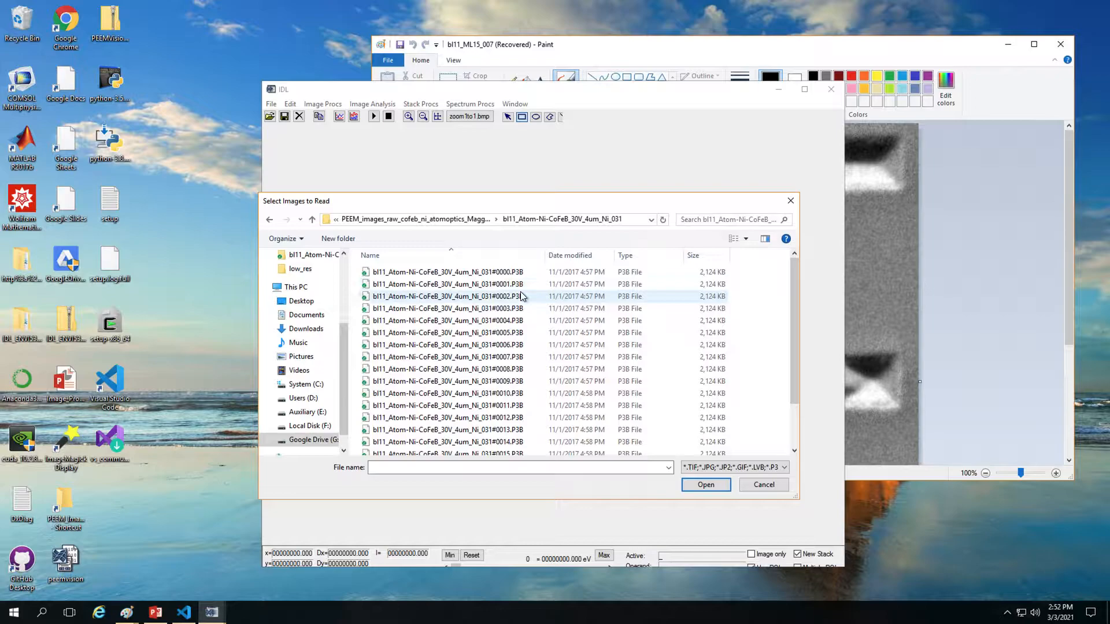
scroll(521, 295, "down", 1)
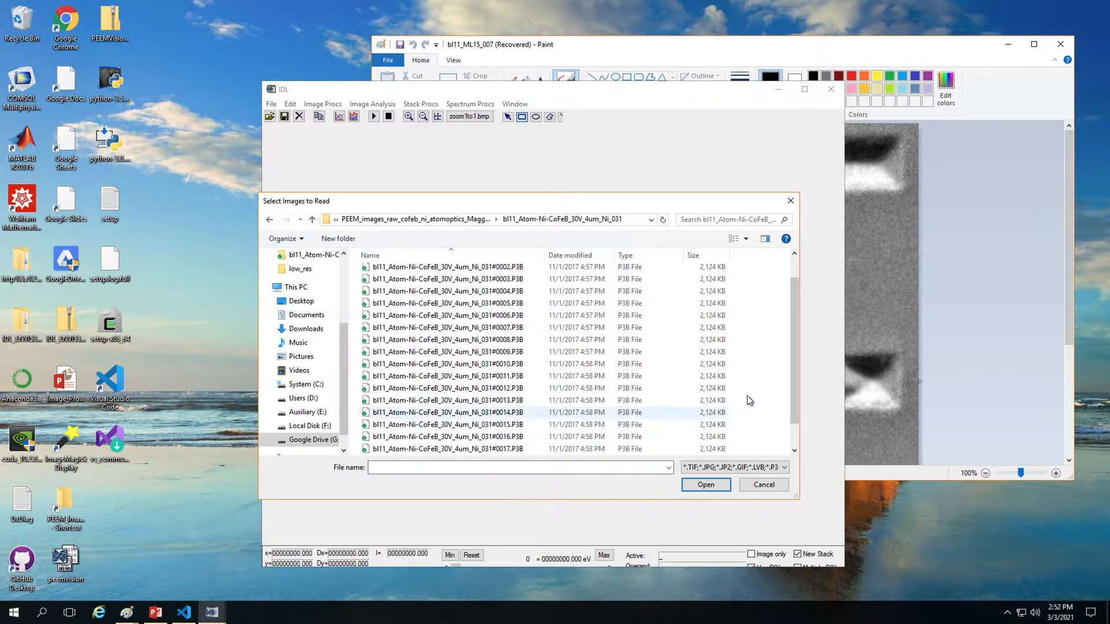
left_click_drag(794, 408, 771, 439)
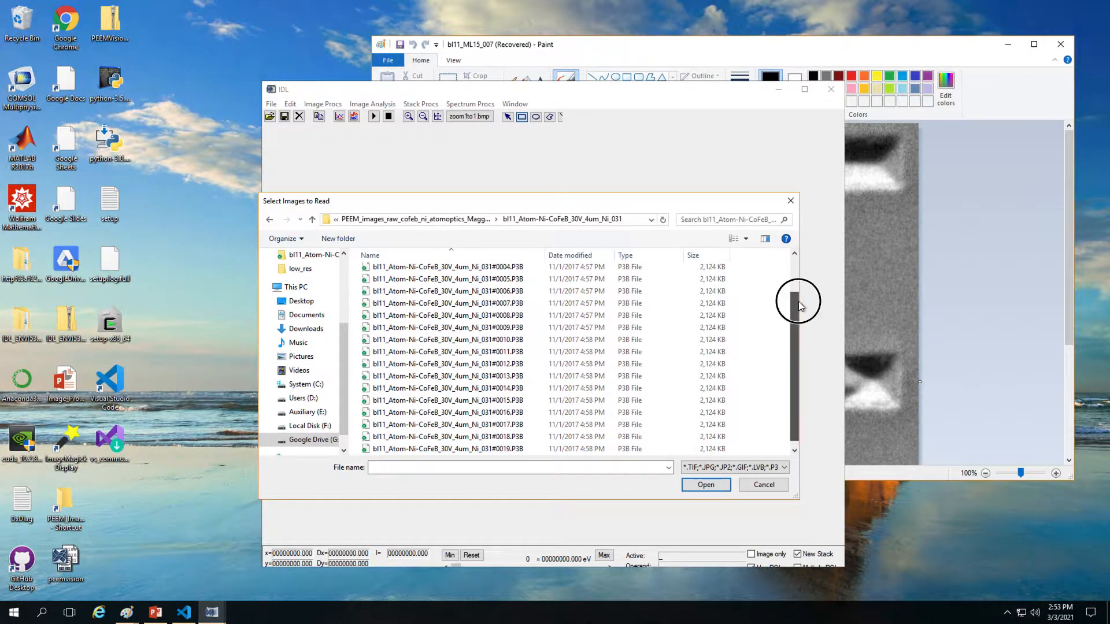
left_click_drag(795, 305, 796, 269)
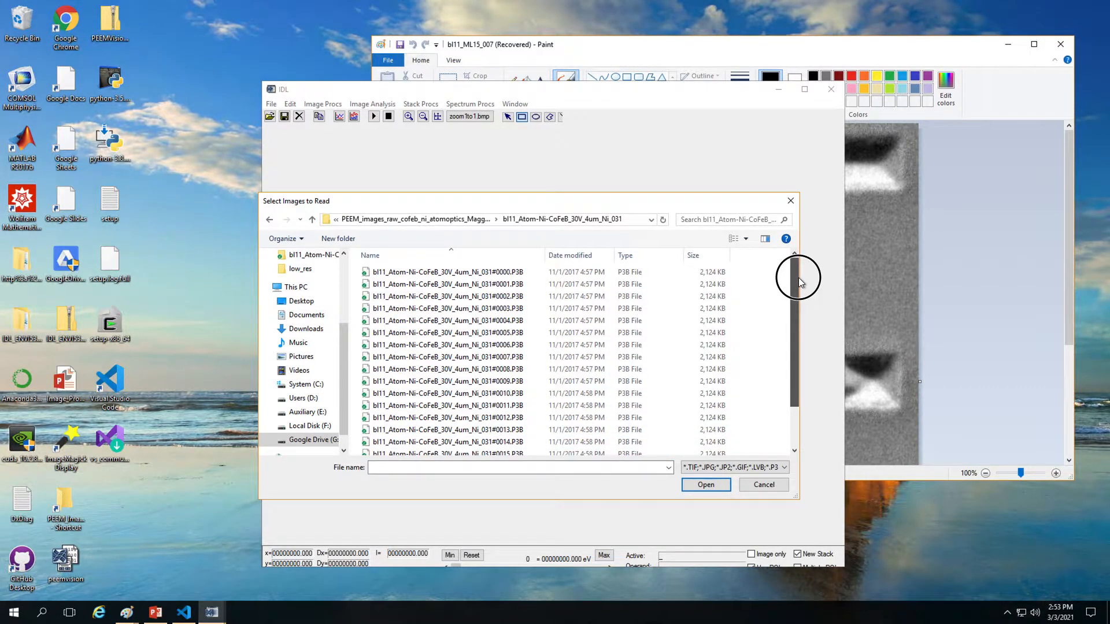
left_click(526, 381)
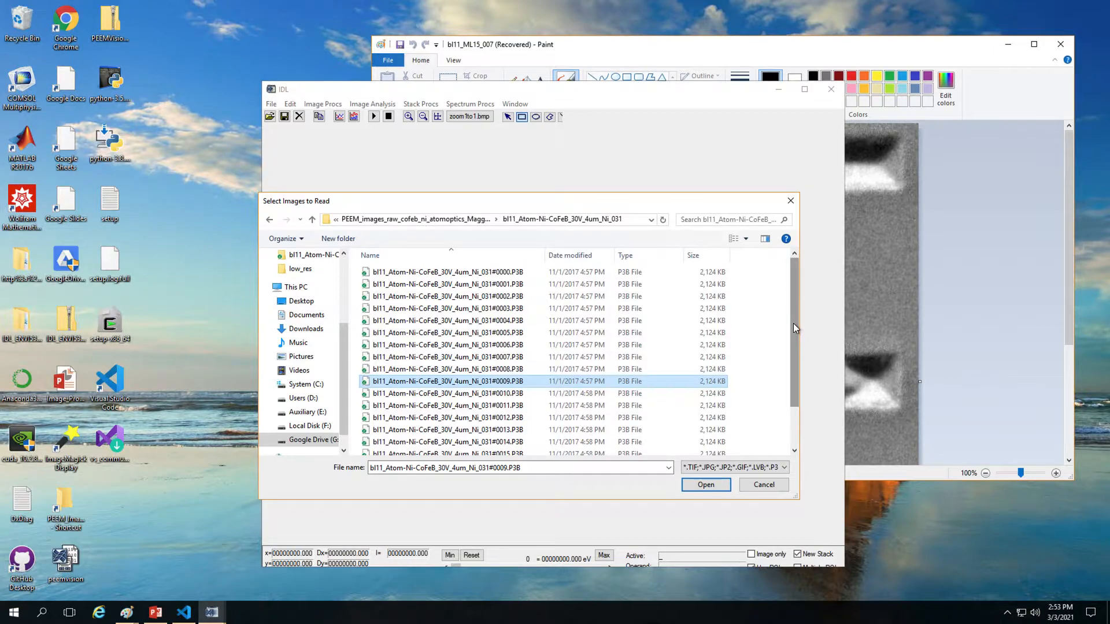
left_click_drag(793, 328, 780, 466)
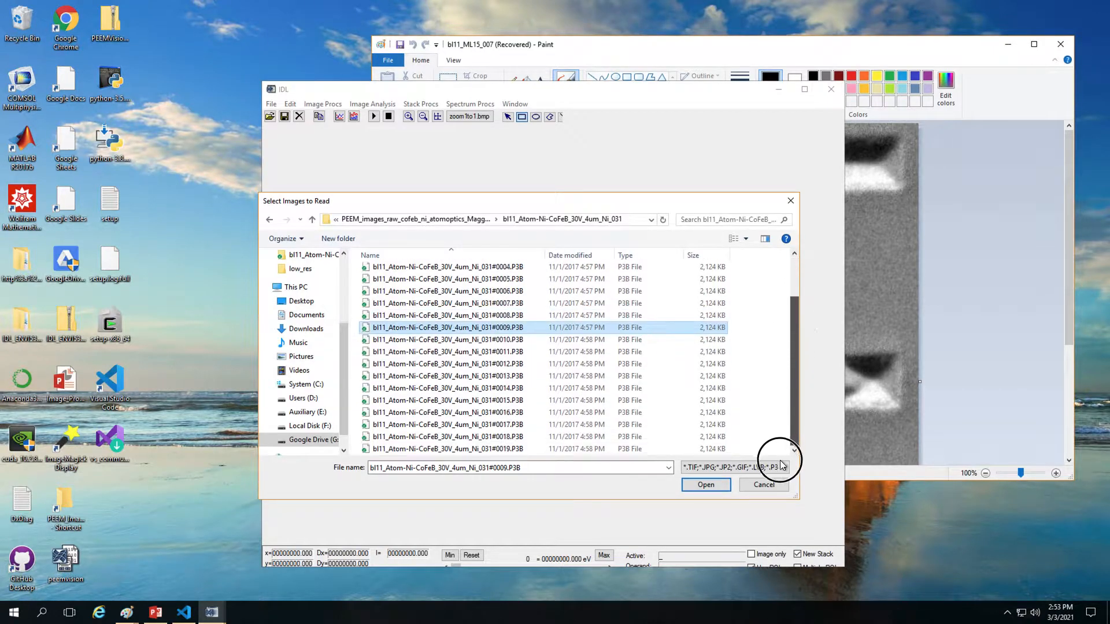
left_click(511, 340)
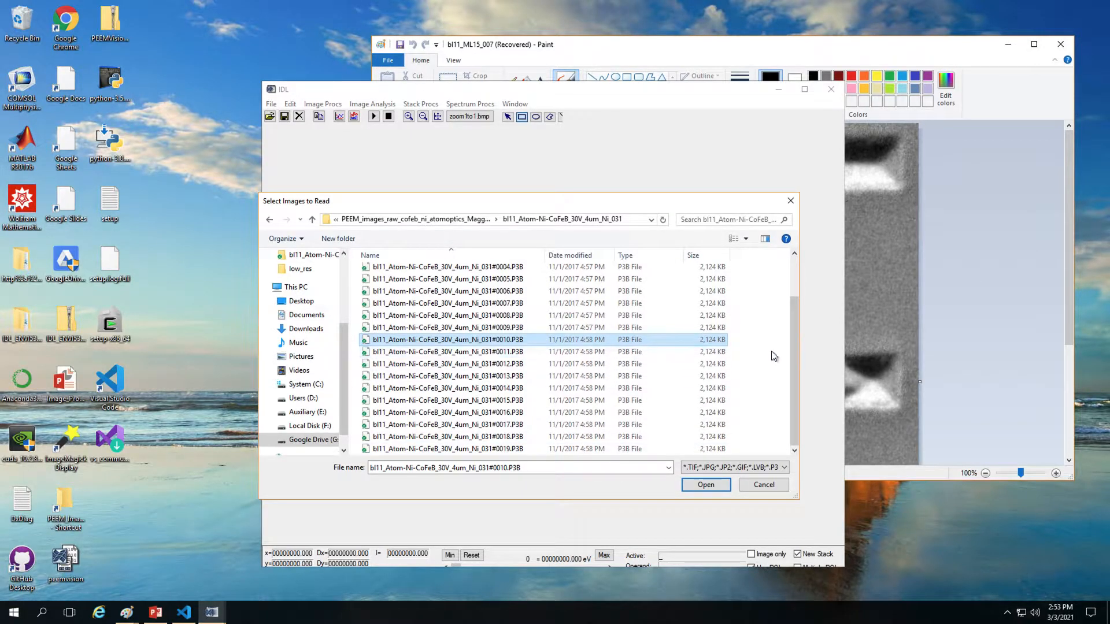
Step: Select the range of files #0010.P3B through #0019.P3B
left_click_drag(795, 339, 796, 255)
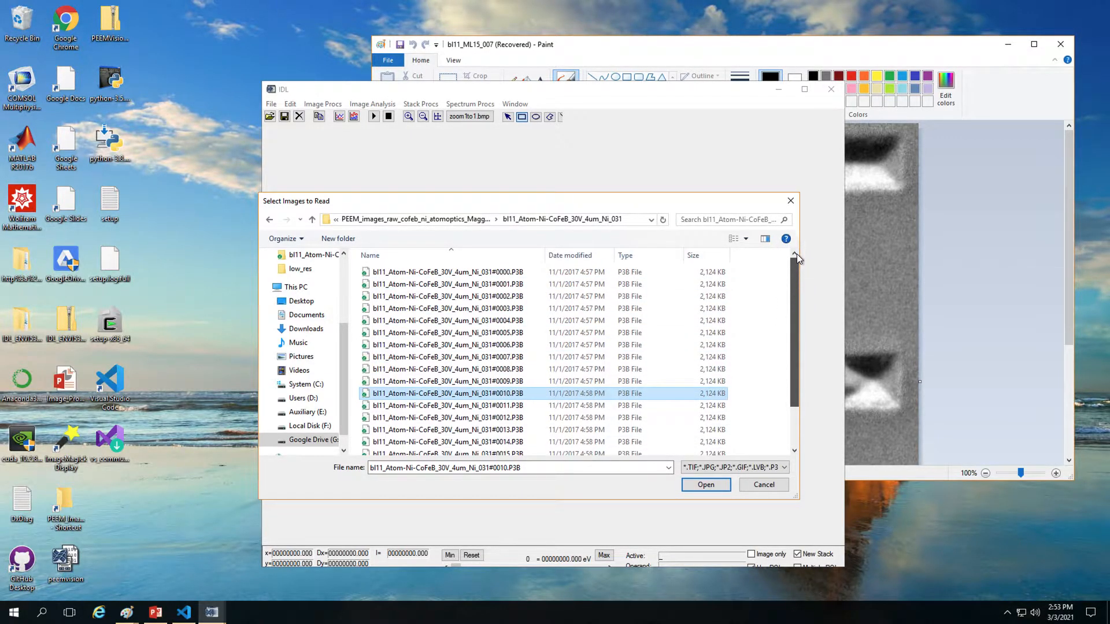
left_click(524, 272)
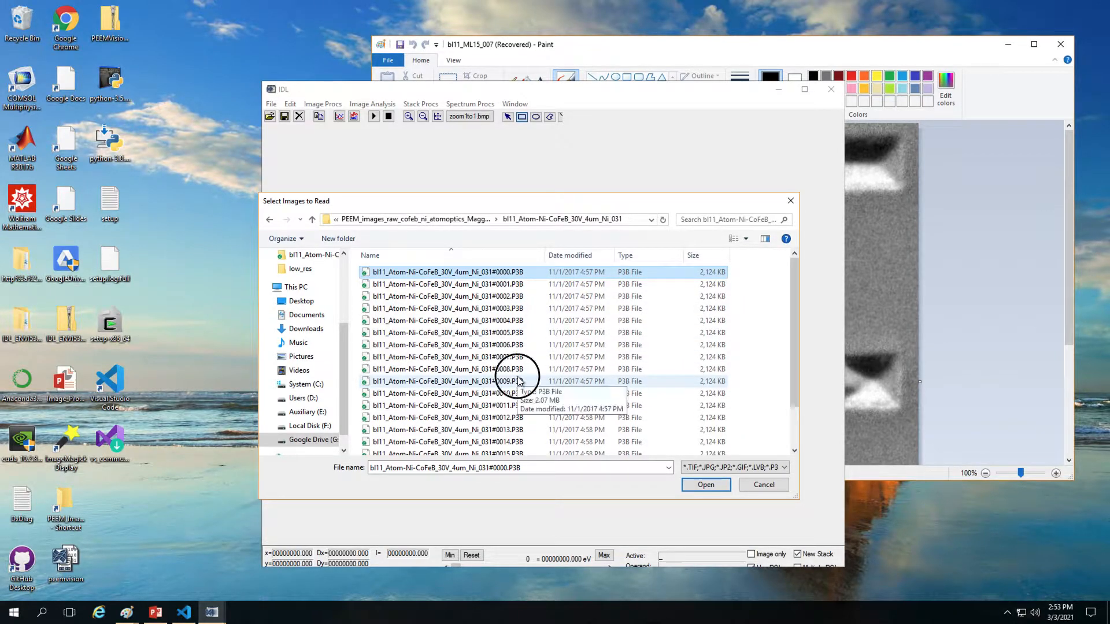
left_click(518, 381, "shift")
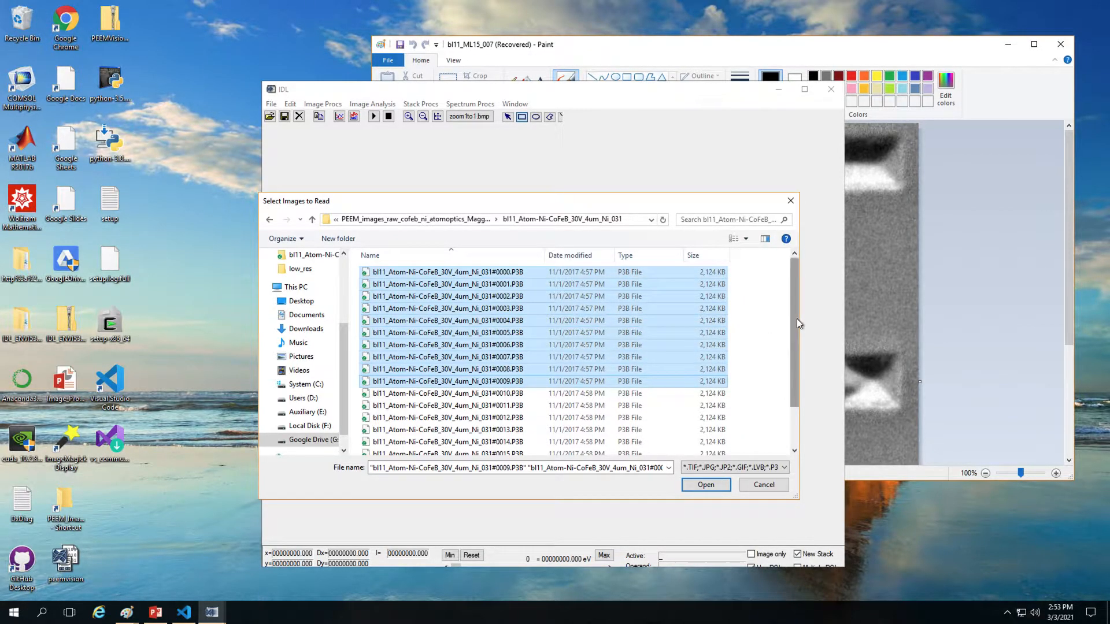
left_click_drag(797, 318, 781, 397)
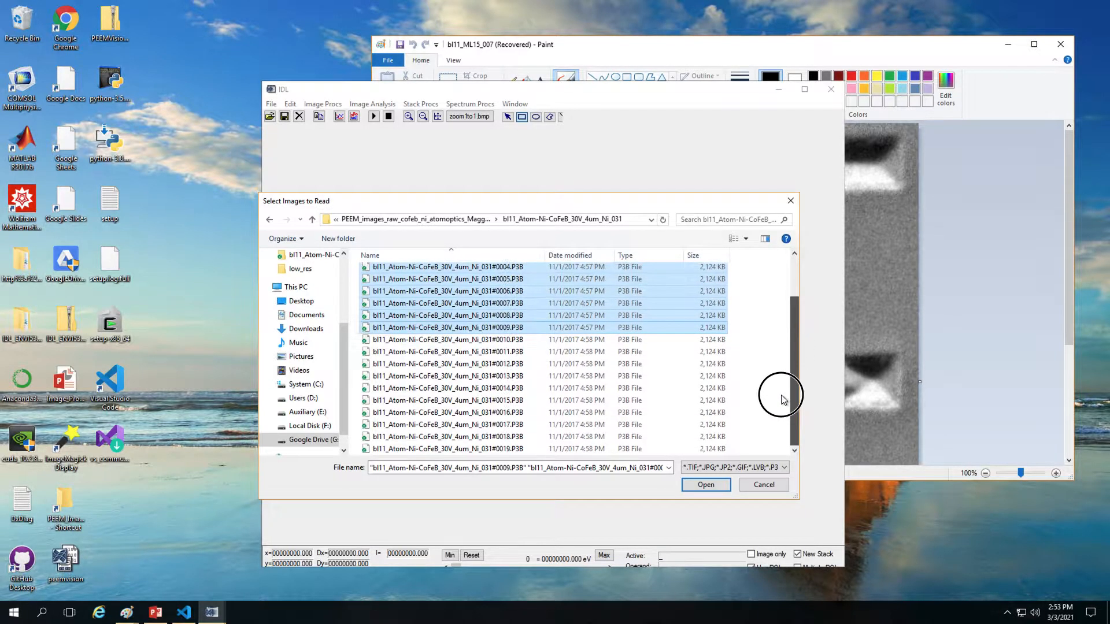
left_click(512, 341)
left_click(521, 449, "shift")
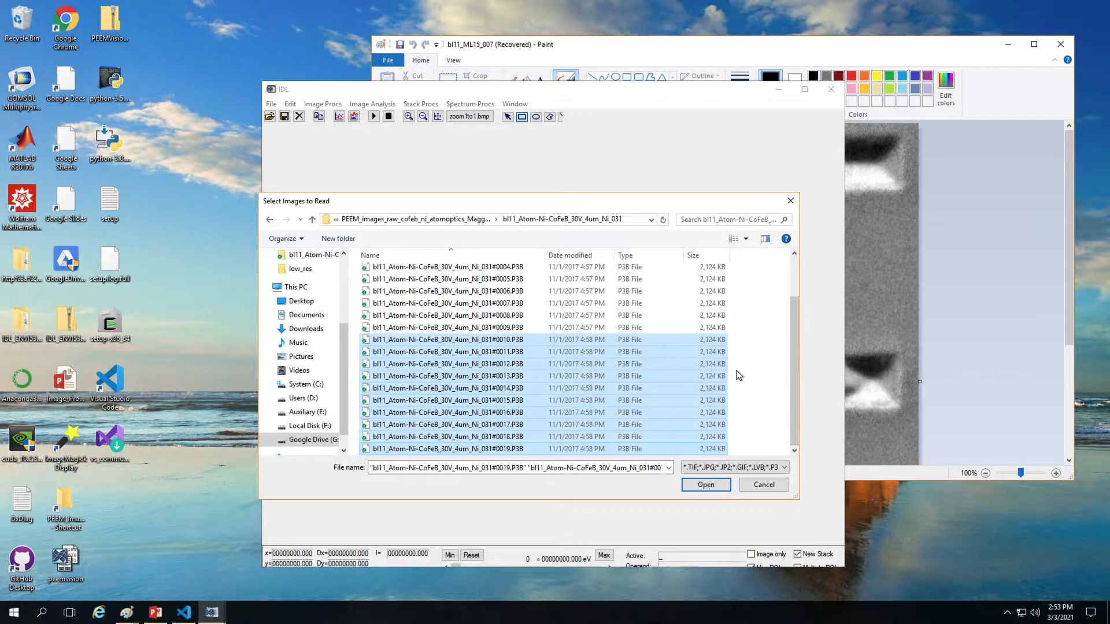
Step: Select all twenty files #0000.P3B to #0019.P3B and load them as an image stack
left_click(554, 448)
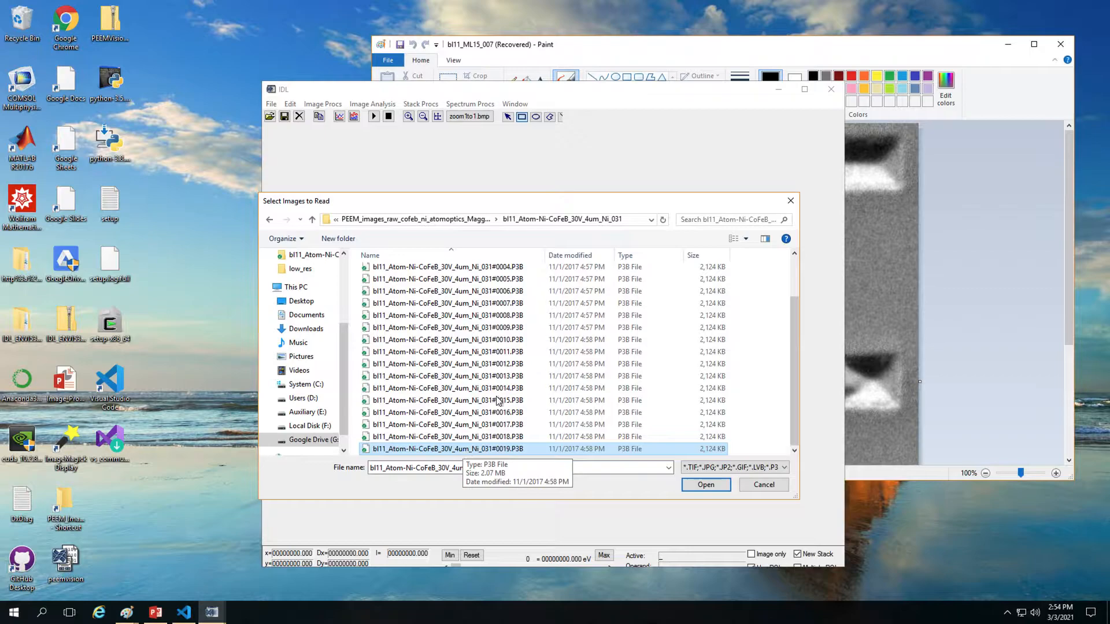
scroll(507, 378, "up", 2)
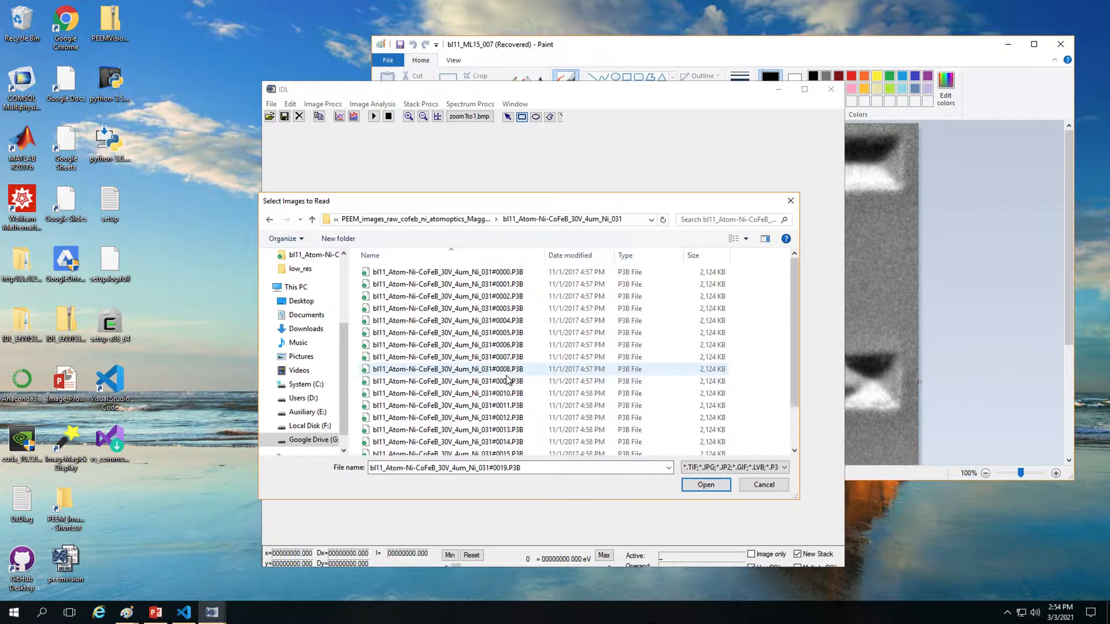
left_click(541, 271, "shift")
left_click_drag(794, 375, 792, 470)
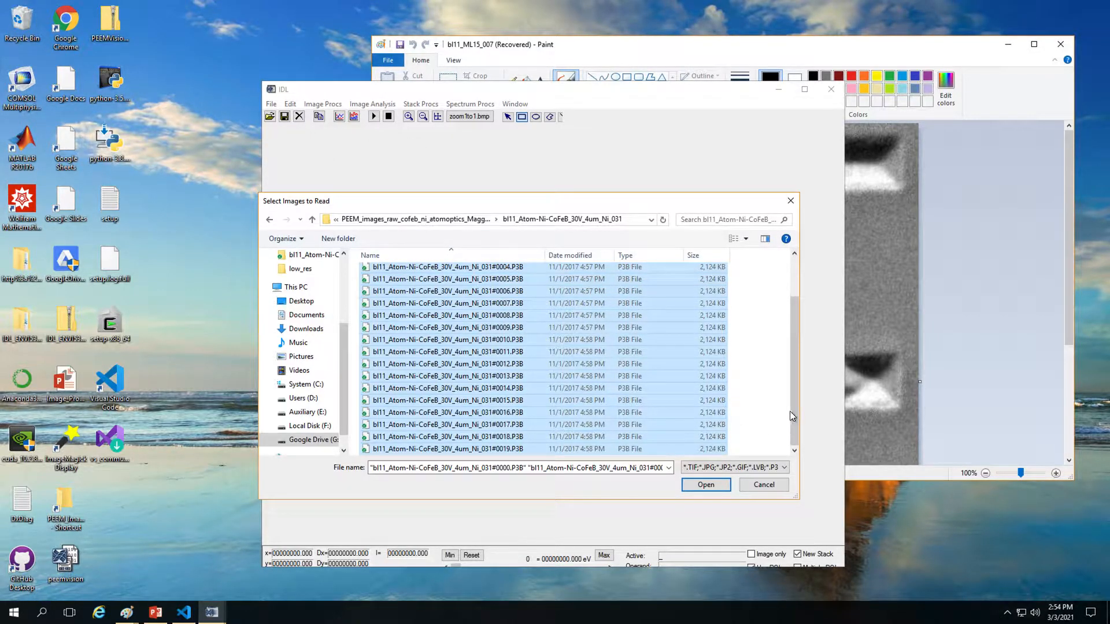
left_click(705, 484)
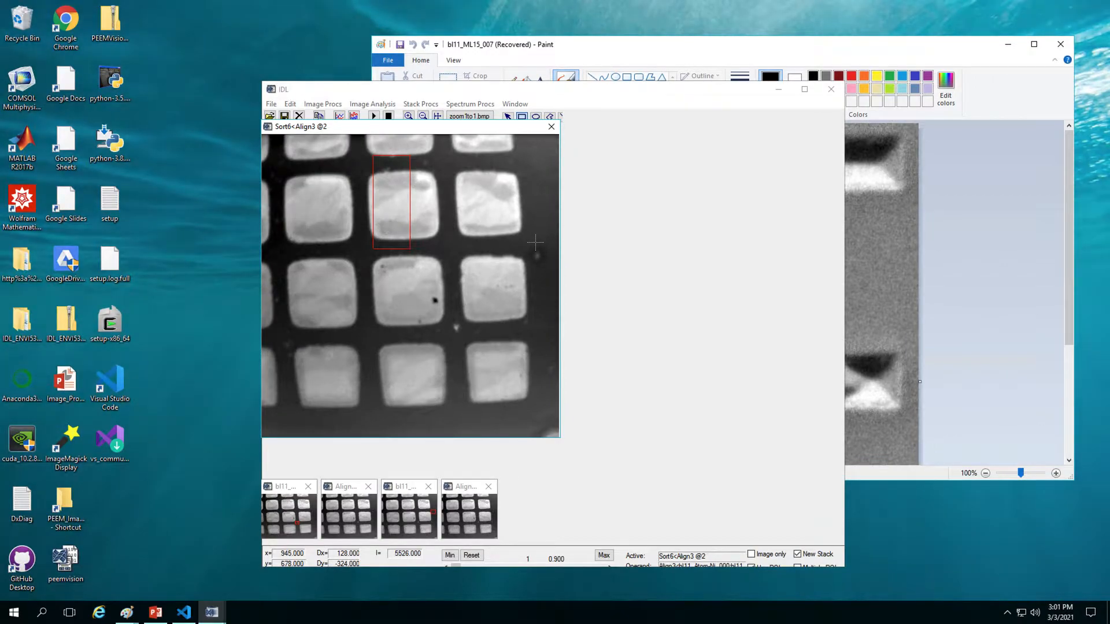
Step: Mark a tall region of interest over the right-hand pads, then close the Sort6<Align3 window
left_click(535, 242)
mouse_move(498, 260)
left_mouse_down()
mouse_move(471, 315)
mouse_move(503, 250)
mouse_move(491, 255)
mouse_move(476, 170)
mouse_move(468, 308)
left_mouse_up()
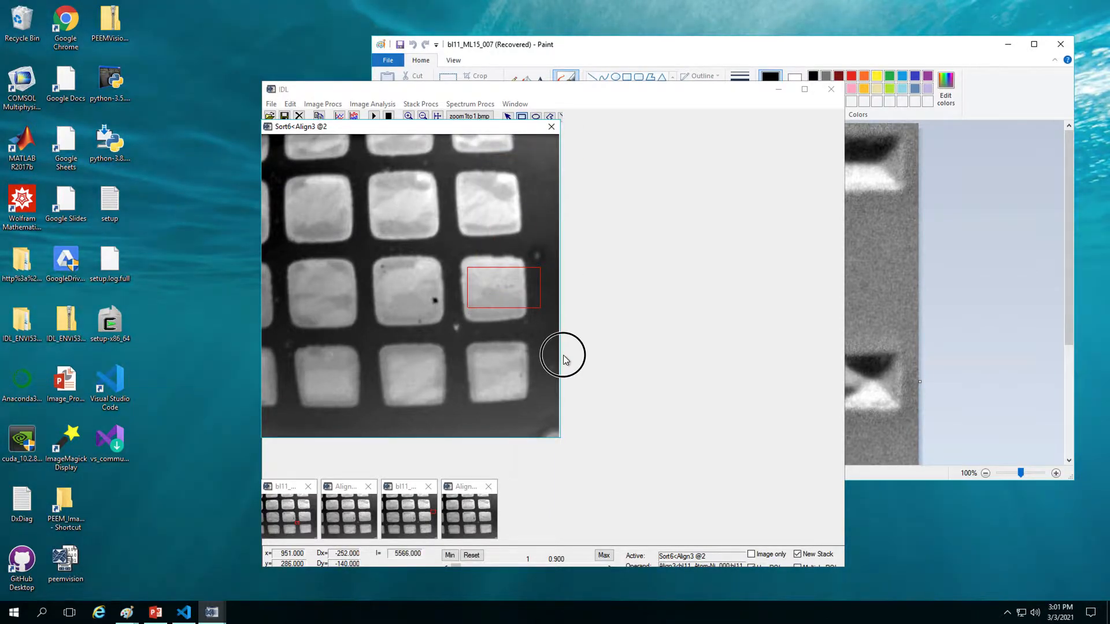
left_click_drag(563, 355, 487, 217)
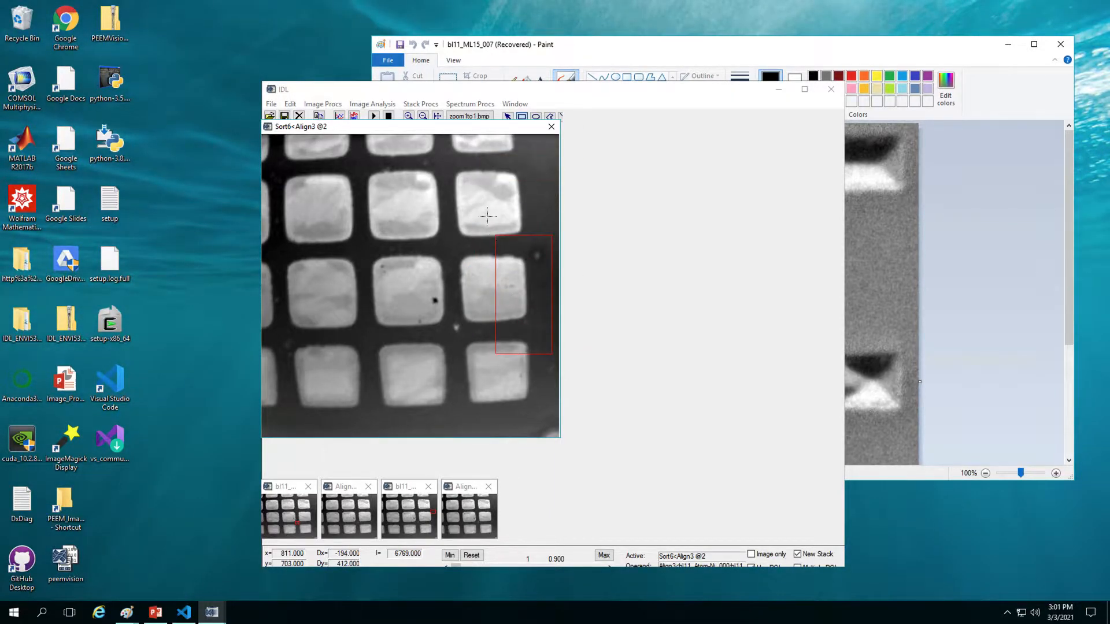
left_click(548, 131)
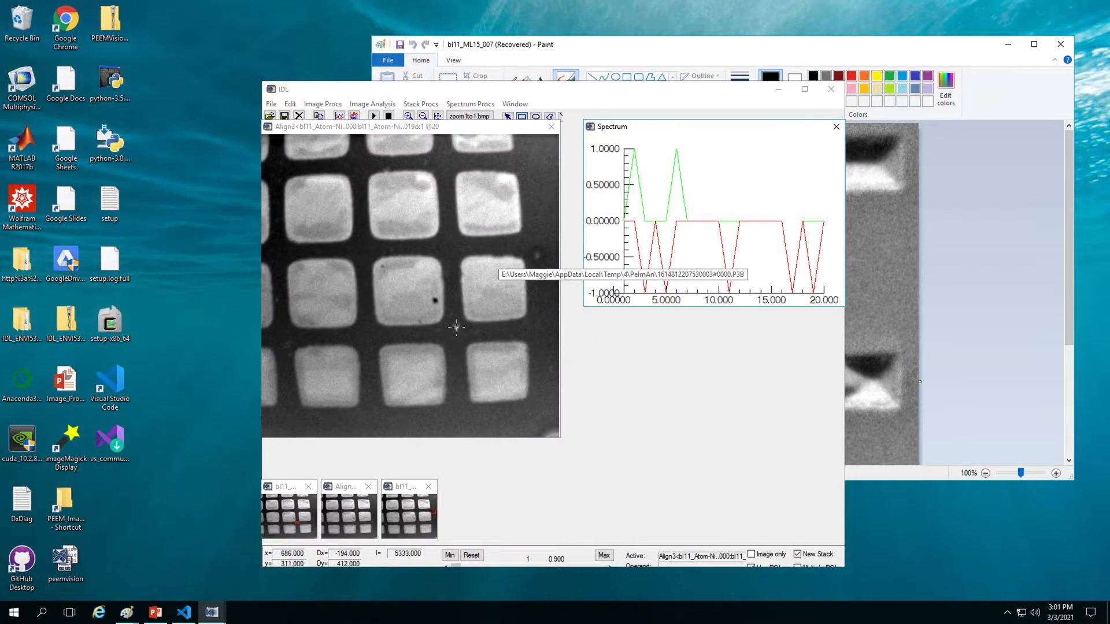
Step: Sort the aligned stack with # Elements 2 and Average, producing Sort9<Align3 @2
left_click(437, 105)
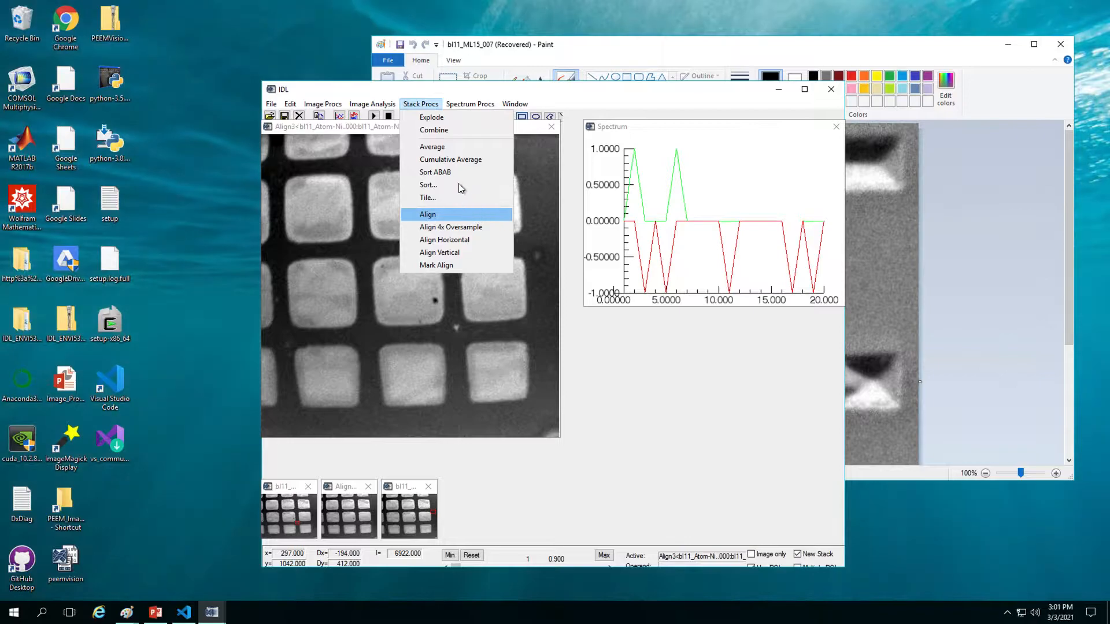
left_click(457, 182)
left_click(90, 65)
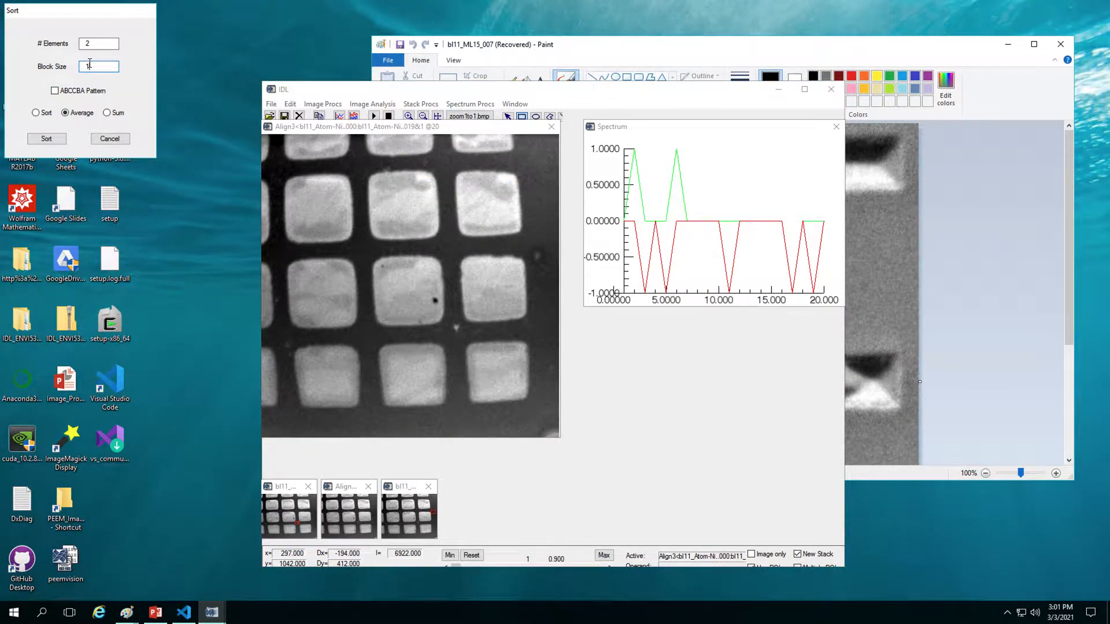
left_click(49, 137)
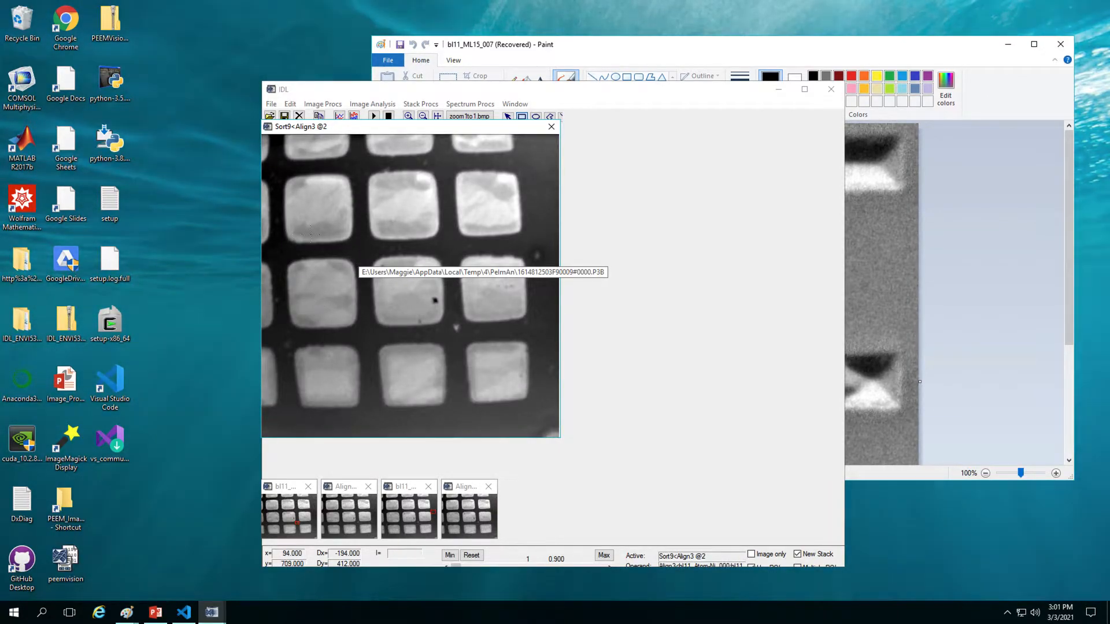
left_click(420, 104)
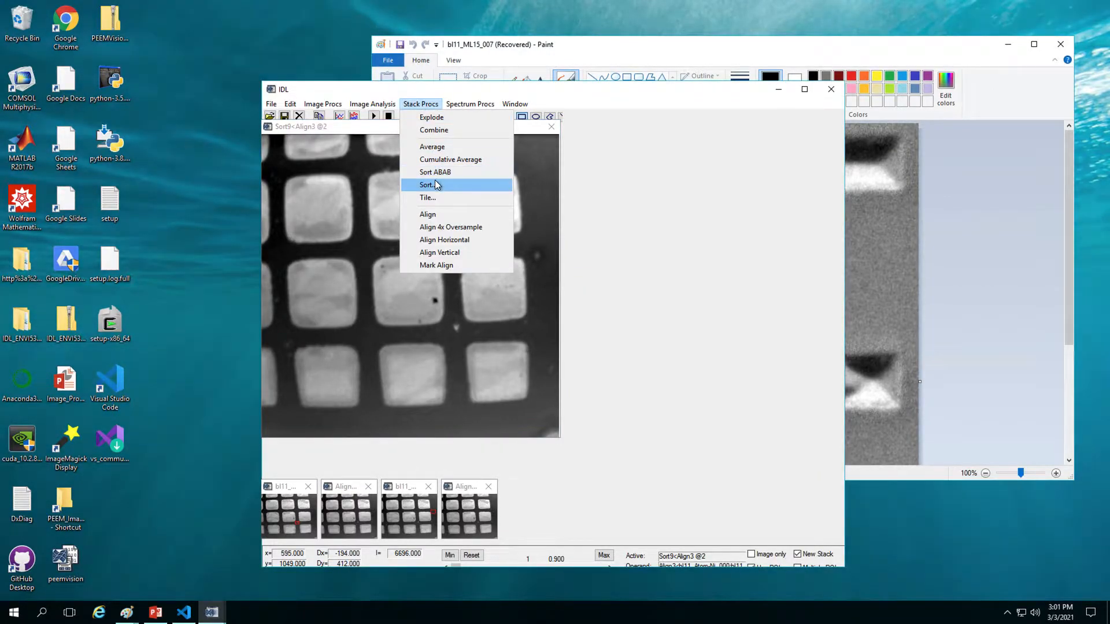
Step: Explode Sort9 into images 0Expl10 and 1Expl11, and nudge the new window lower
left_click(435, 117)
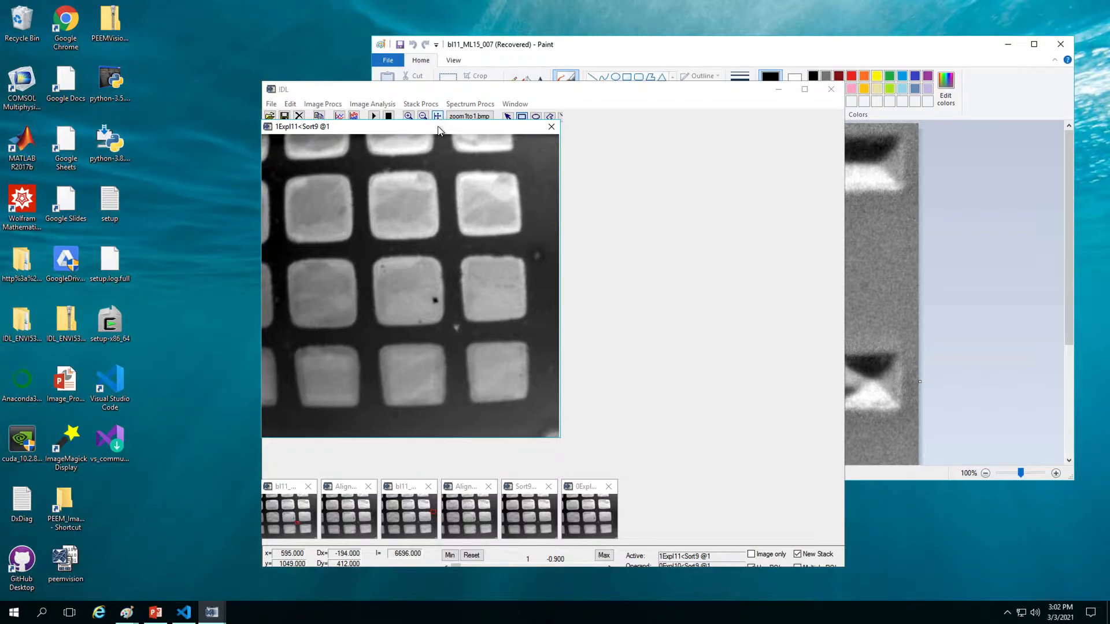
mouse_move(439, 131)
left_mouse_down()
mouse_move(440, 162)
mouse_move(439, 136)
left_mouse_up()
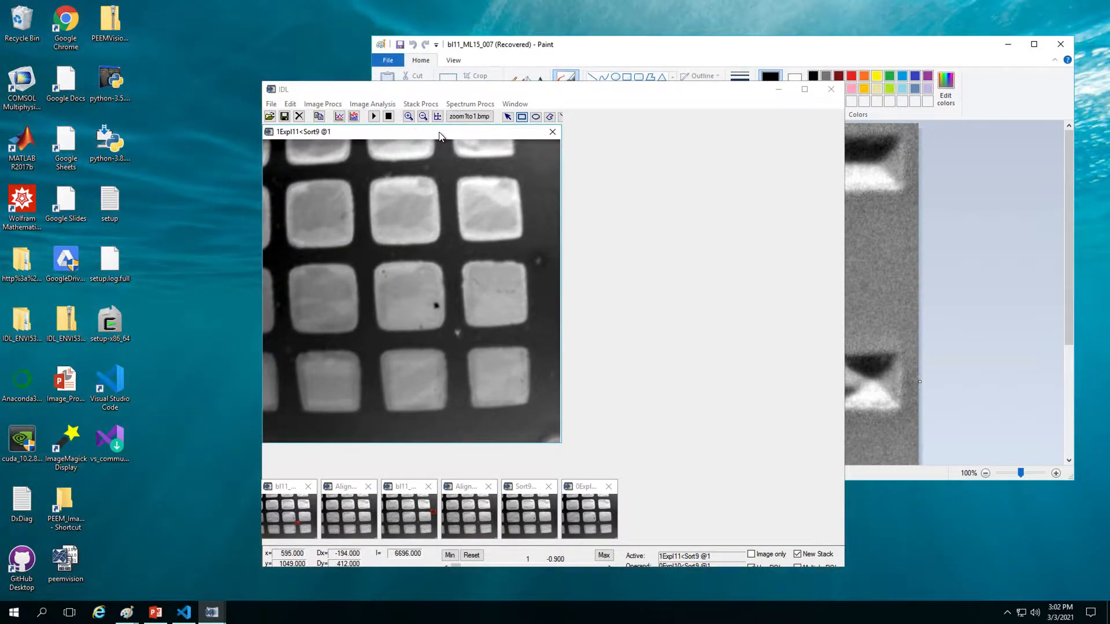
Step: In the Operations panel, divide 1Expl11 by 0Expl10 to create Ratio12
left_click(524, 104)
left_click(554, 159)
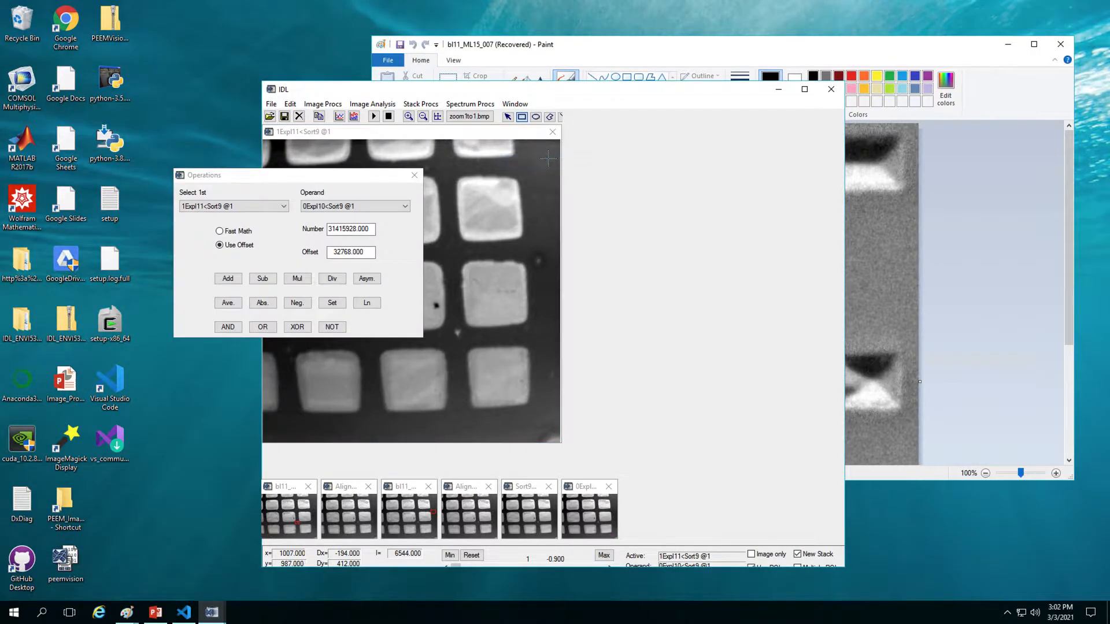
left_click_drag(368, 178, 773, 165)
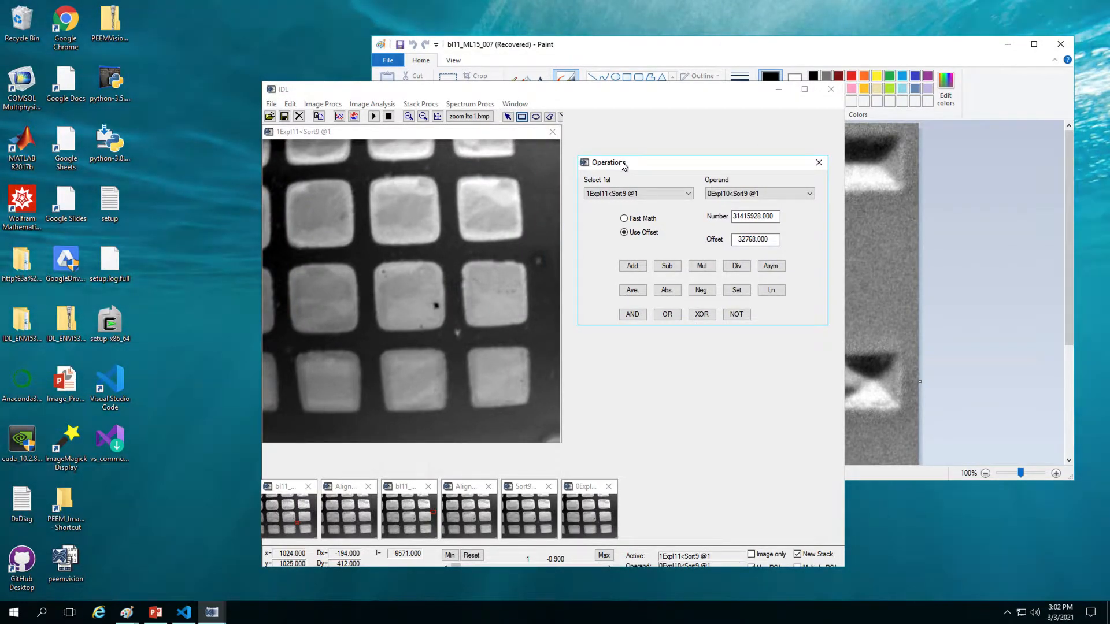
left_click(737, 266)
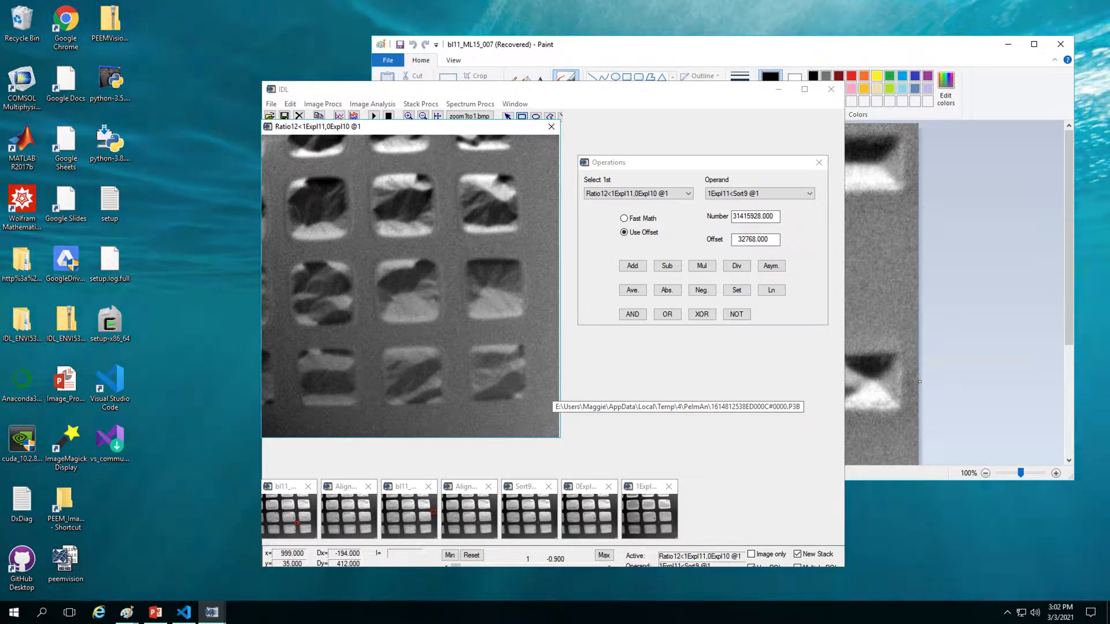
Step: Draw an ROI from Ratio12's lower-right corner to just inside its upper-left edge
left_click_drag(550, 428, 271, 143)
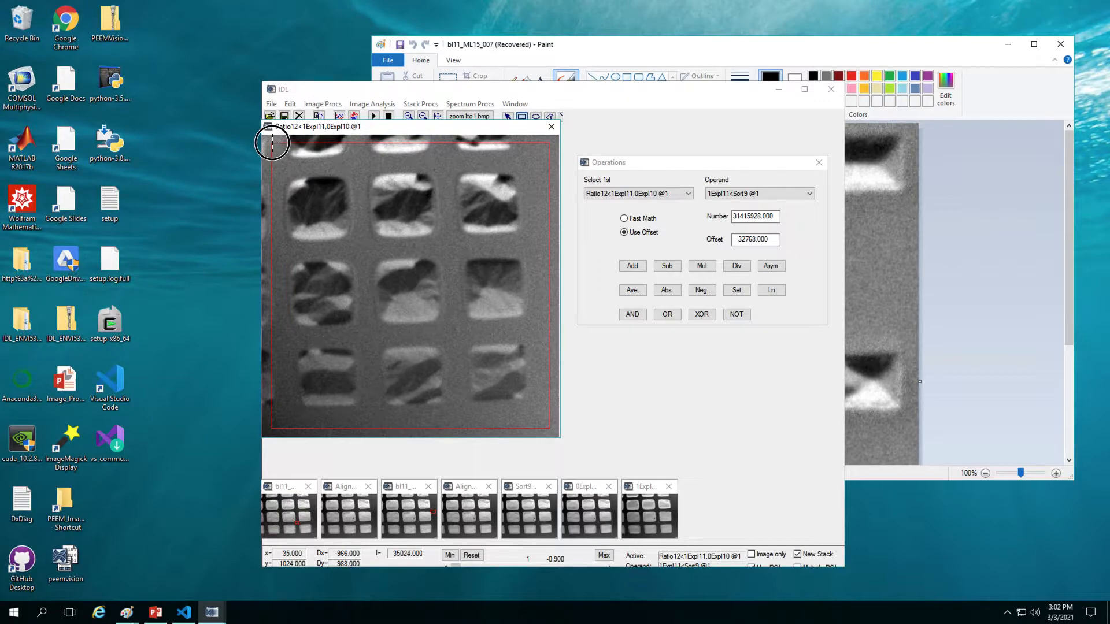
left_click_drag(272, 143, 268, 143)
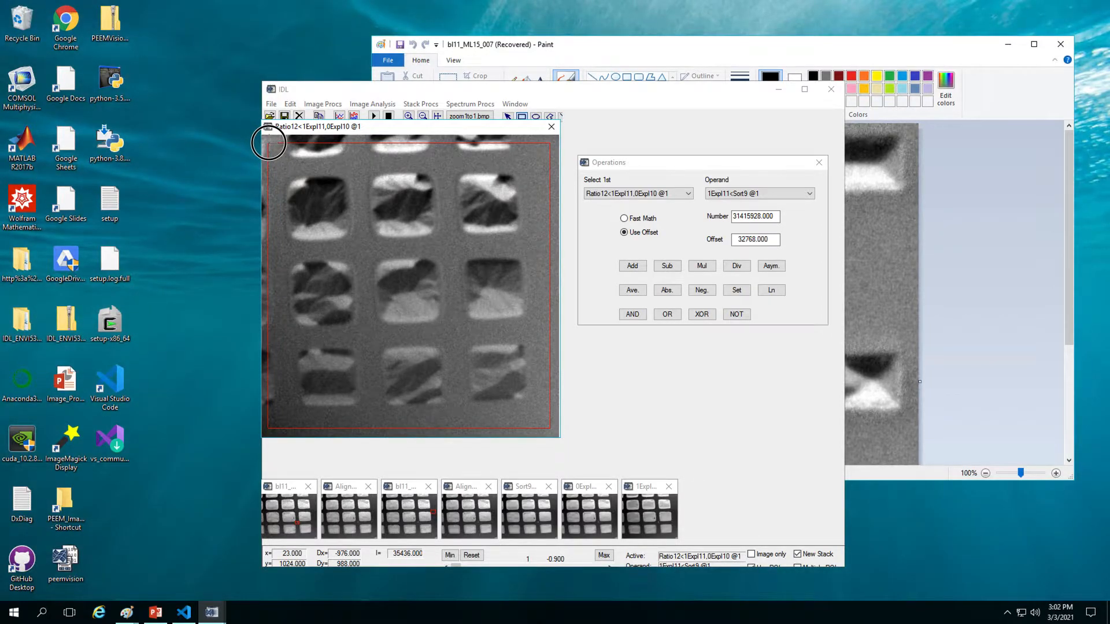
left_click_drag(268, 143, 270, 144)
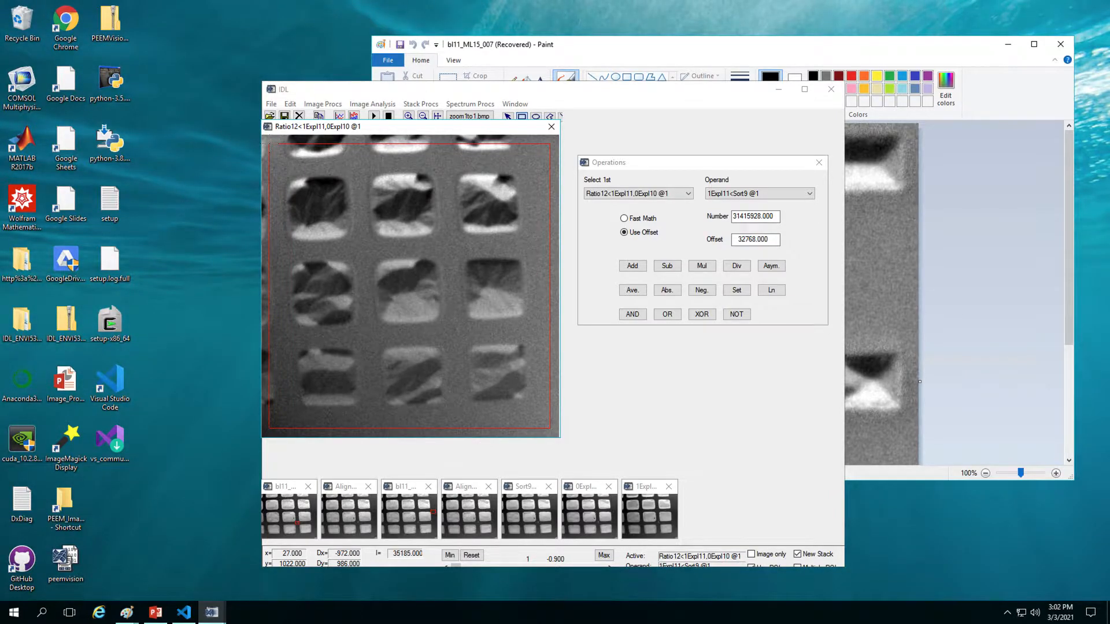
Step: Duplicate the marked region of the ratio image as Dupl13
left_click(290, 104)
left_click(323, 133)
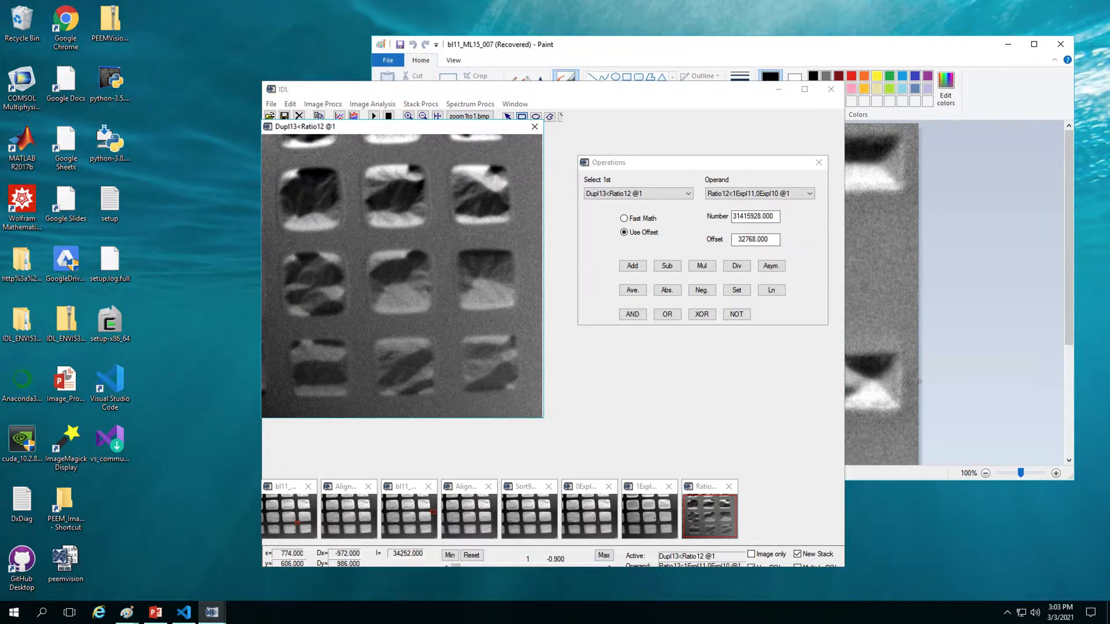
left_click(291, 104)
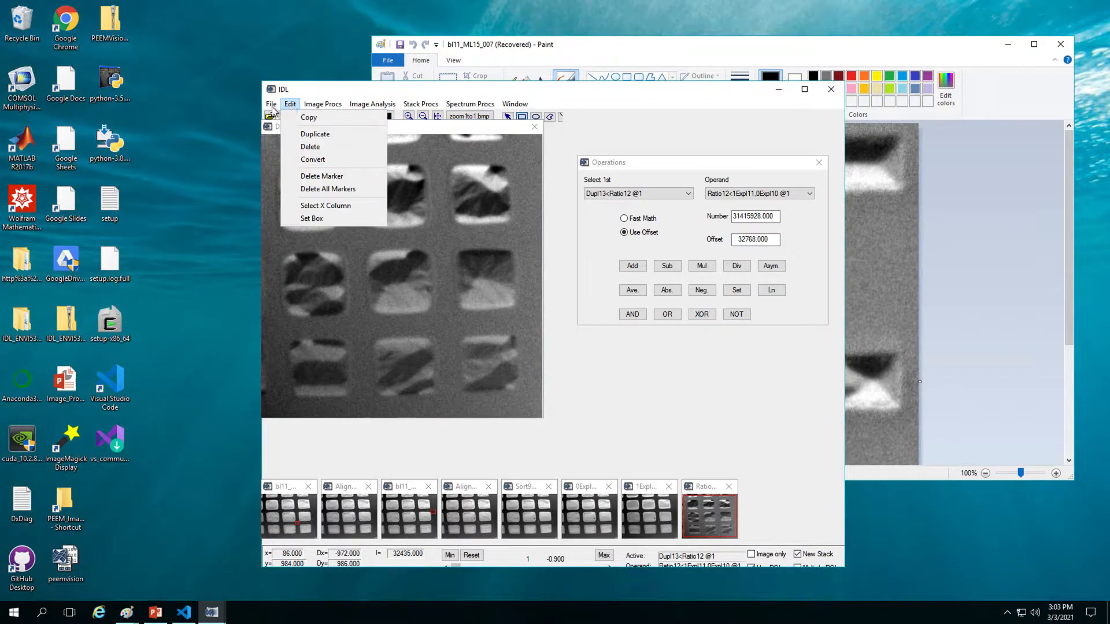
mouse_move(325, 108)
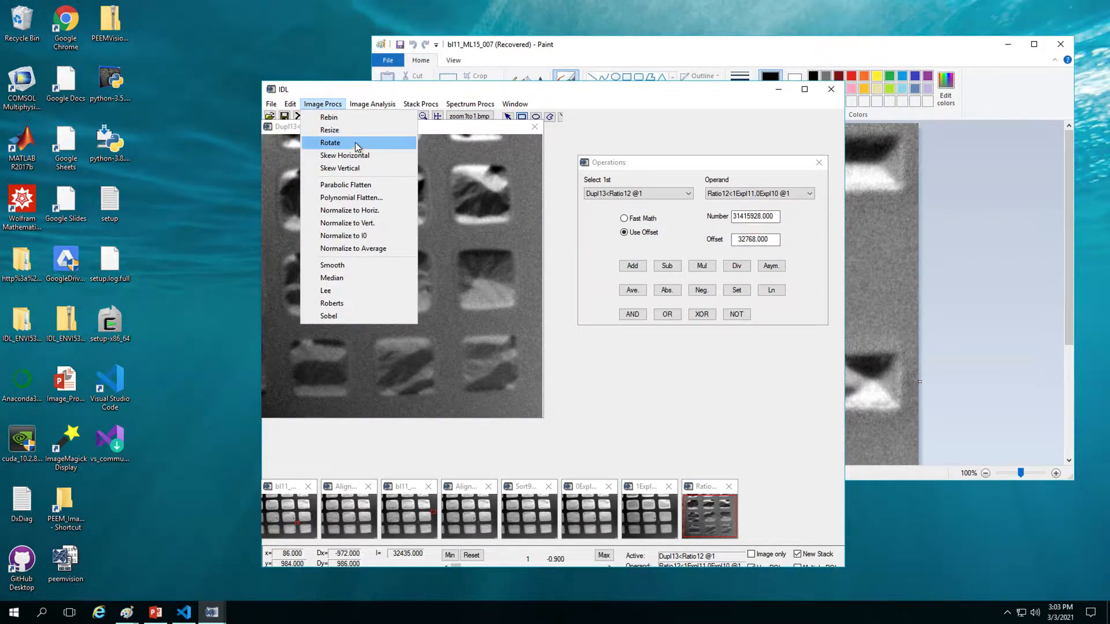
left_click(440, 131)
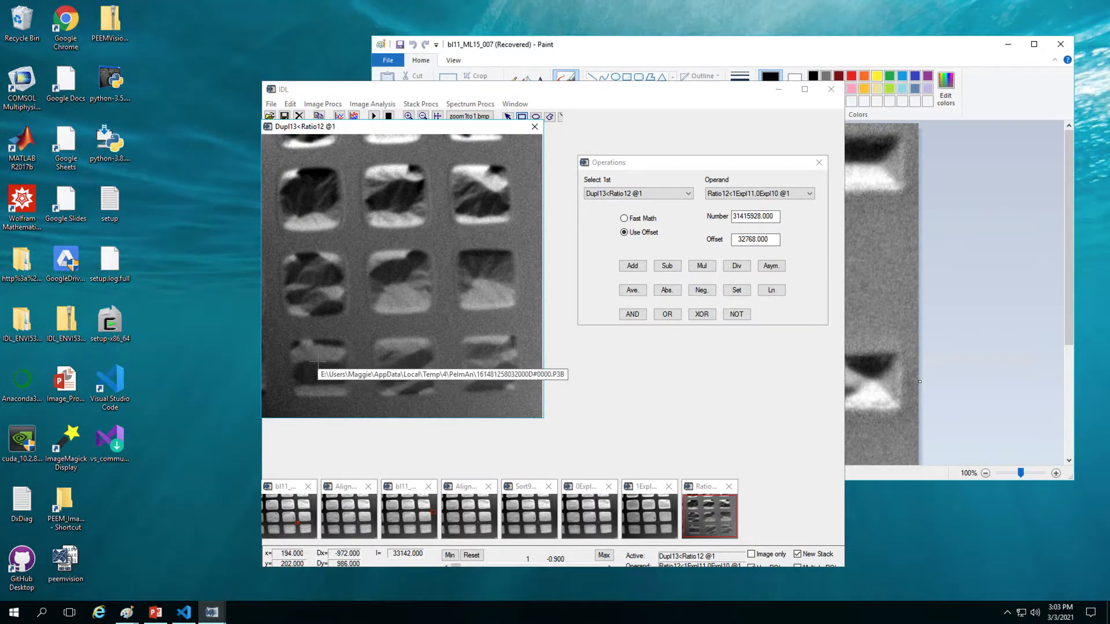
Step: Mark a small region near Dupl13's lower-left and apply Parabolic Flatten, creating Flatten14
left_click(334, 104)
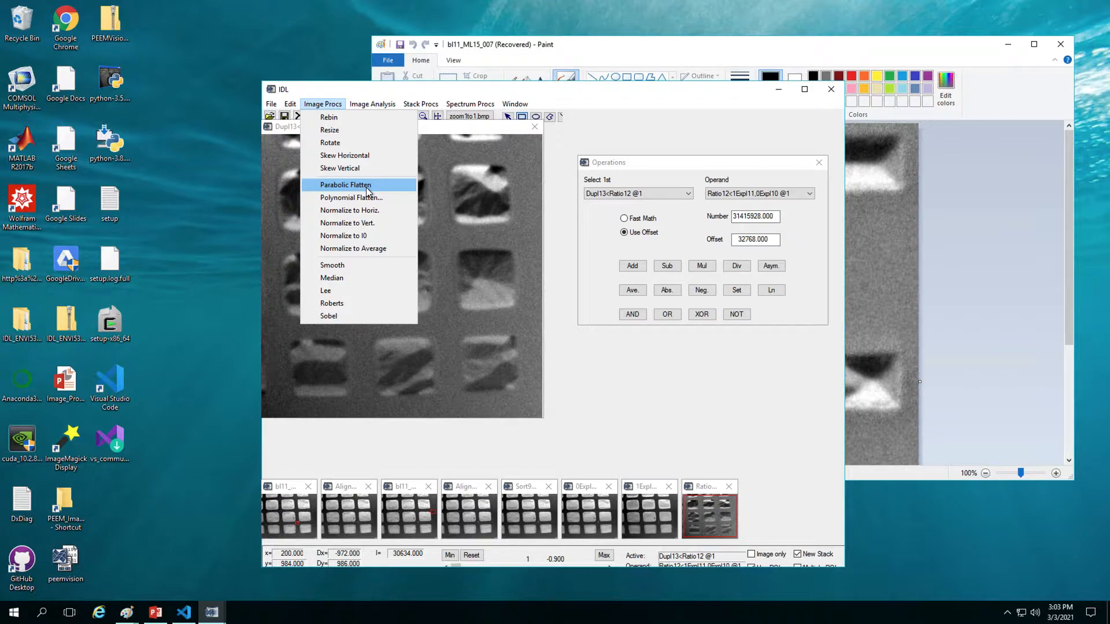
left_click(295, 386)
left_click_drag(295, 385, 316, 397)
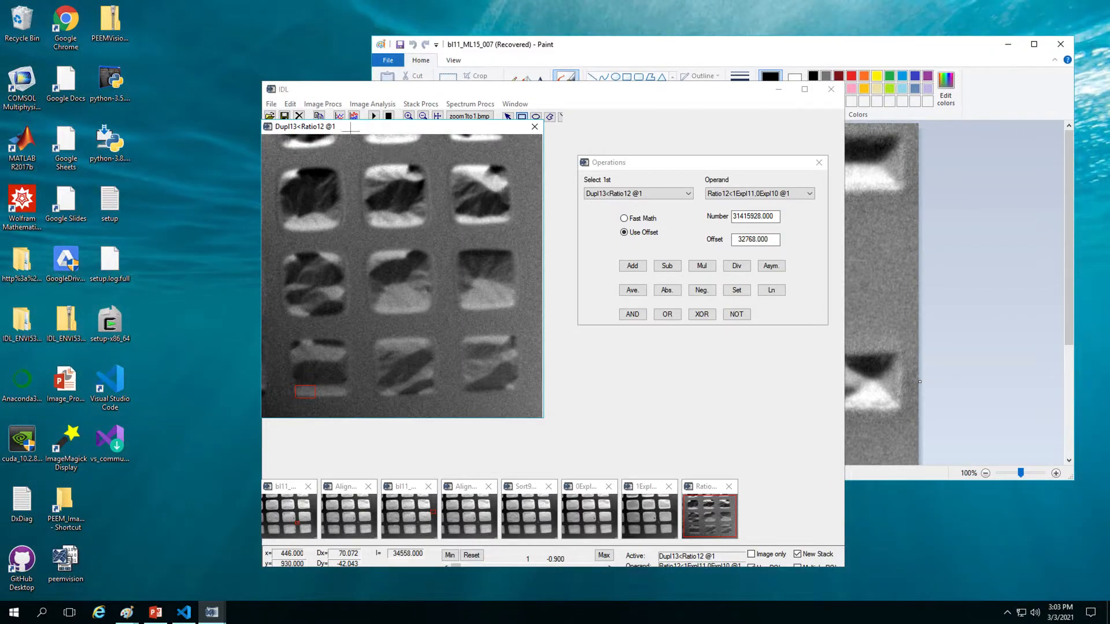
left_click(323, 104)
left_click(331, 189)
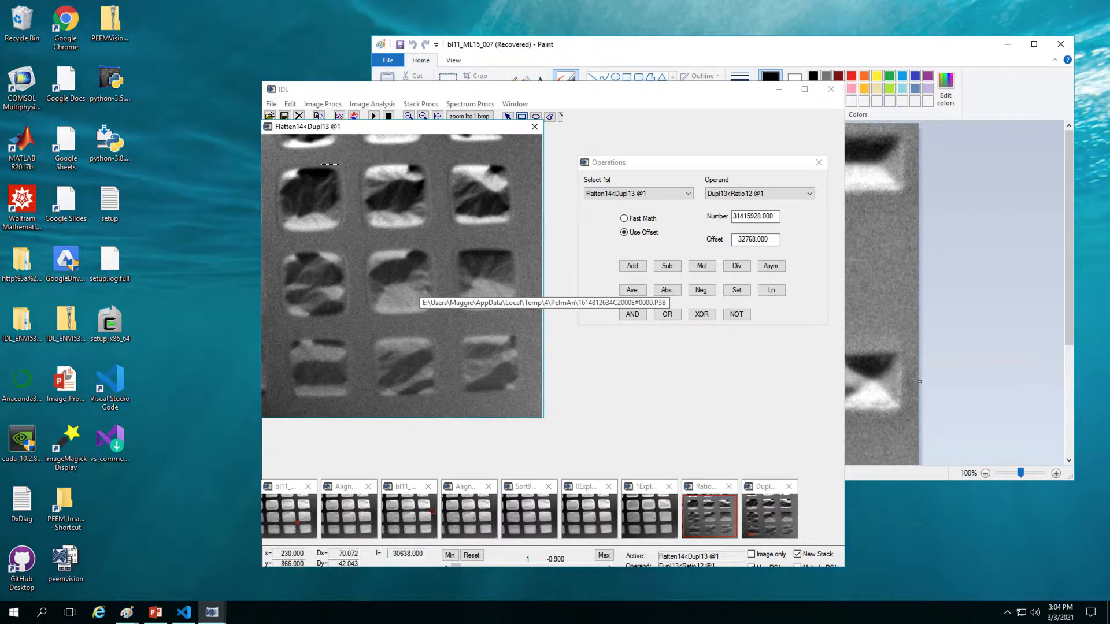
Step: Start Save As from an existing raw file name, replacing its #0000.P3B ending with _hi
left_click(272, 105)
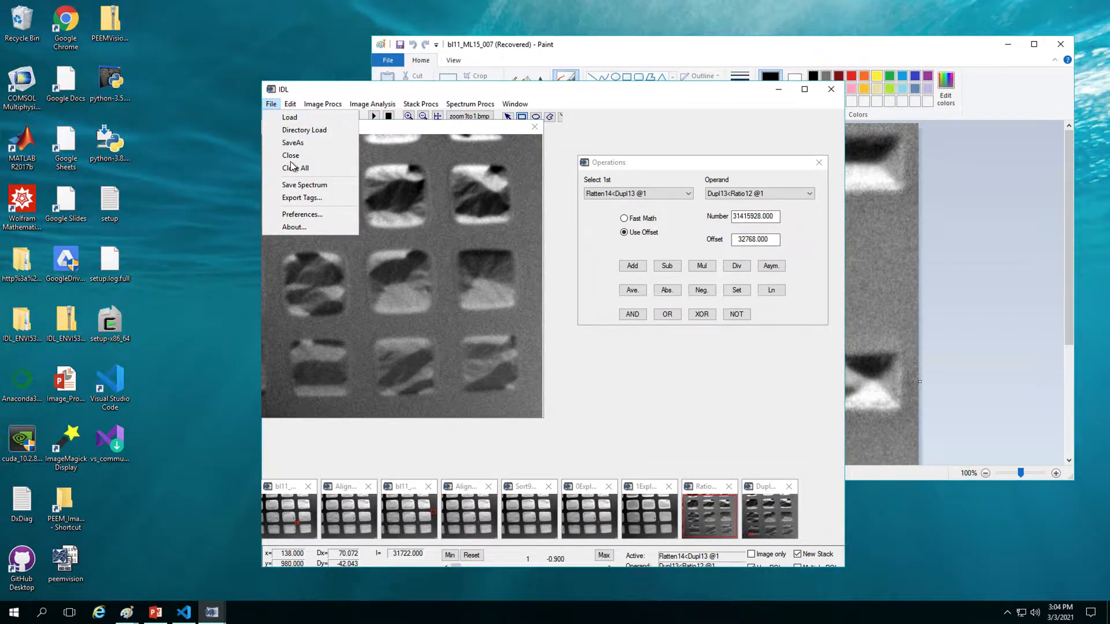
left_click(294, 142)
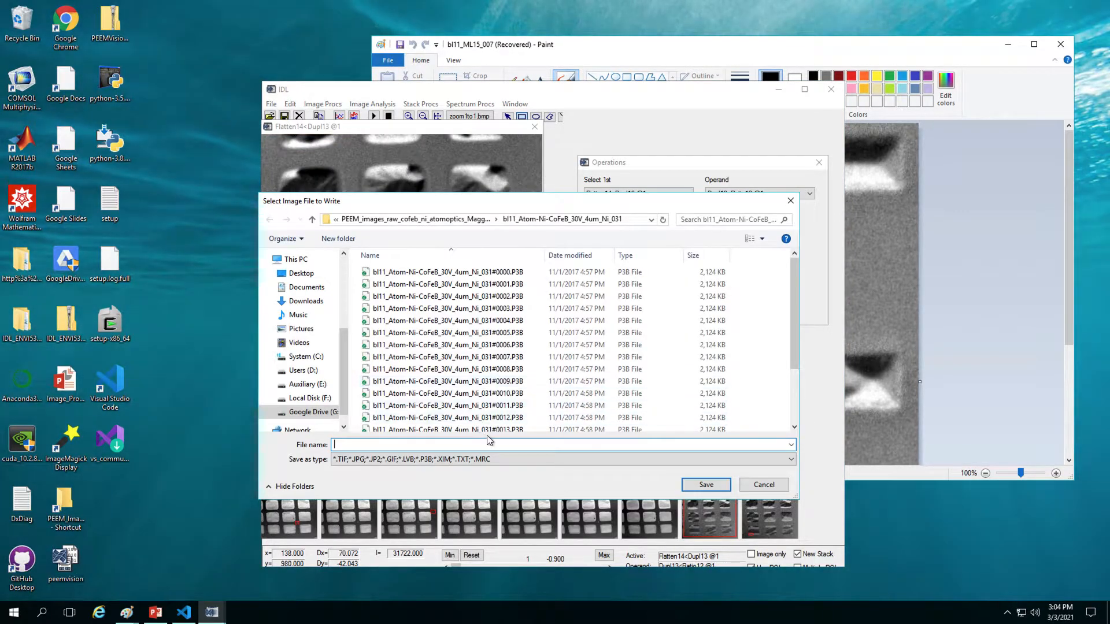
left_click(473, 276)
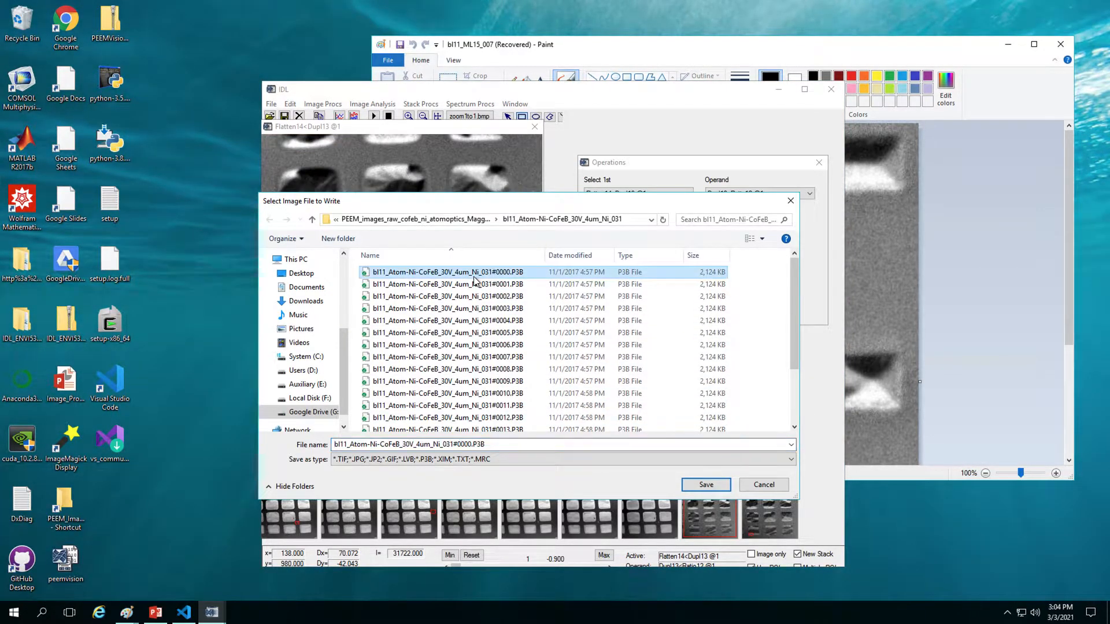
double_click(452, 445)
left_click(453, 445)
left_click_drag(453, 444, 499, 444)
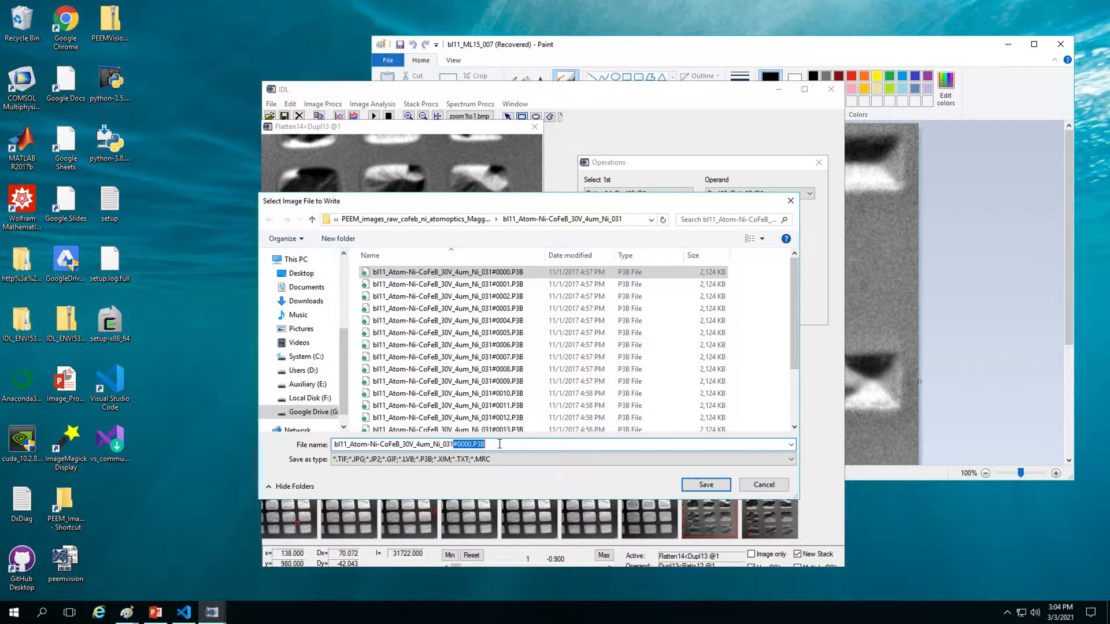
type("_hi")
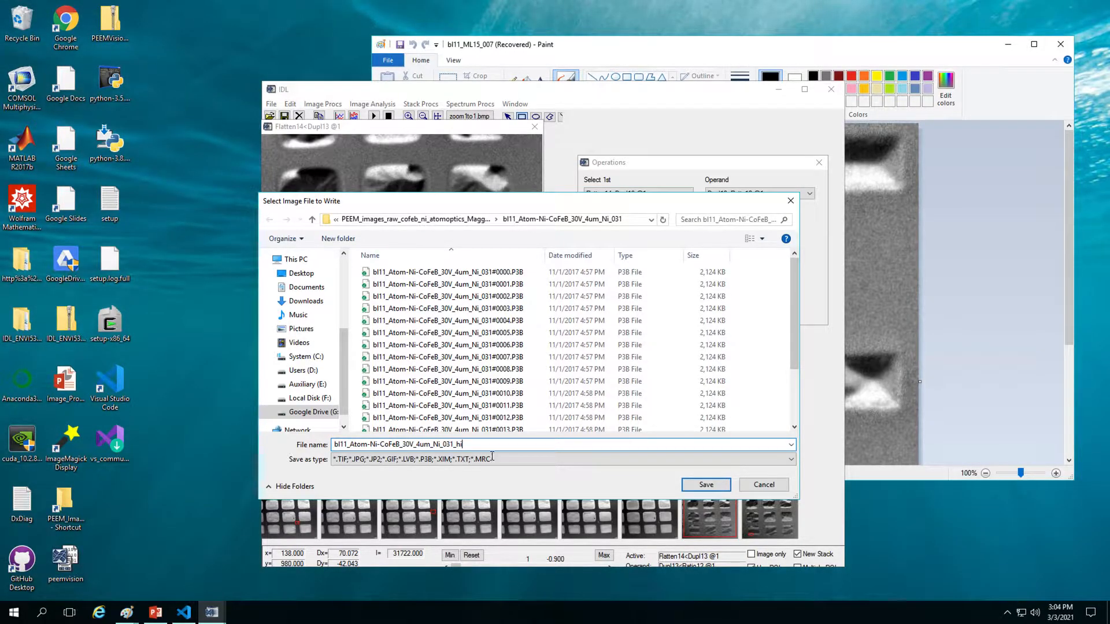
Step: Save the image as JPG bl11_Atom-Ni-CoFeB_30V_4um_Ni_031_hi, then open the raw image reader
left_click(462, 459)
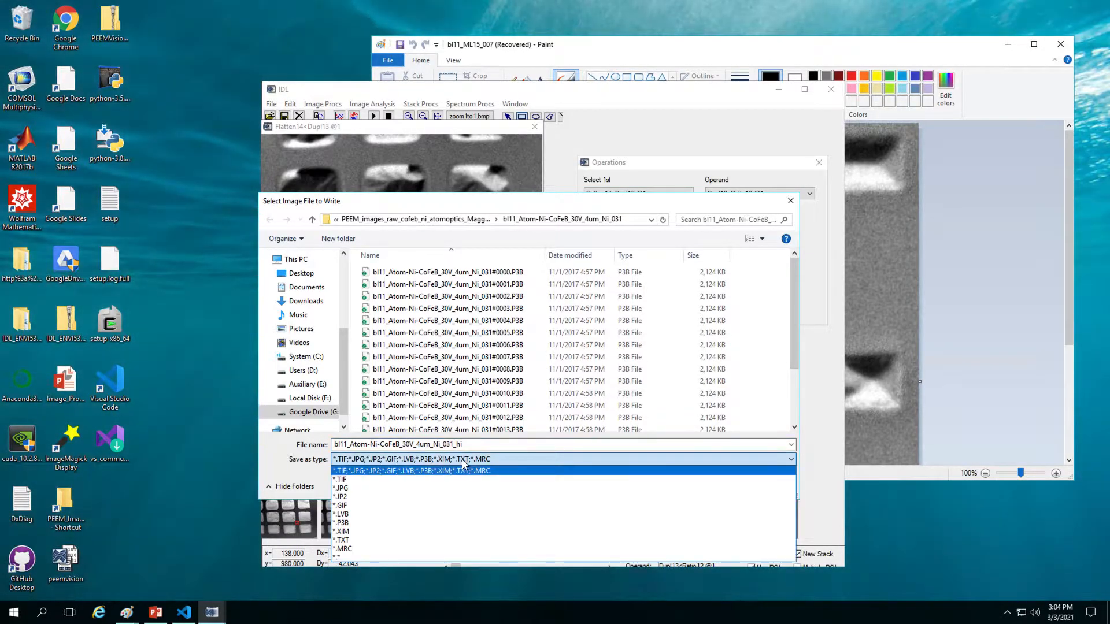
left_click(377, 487)
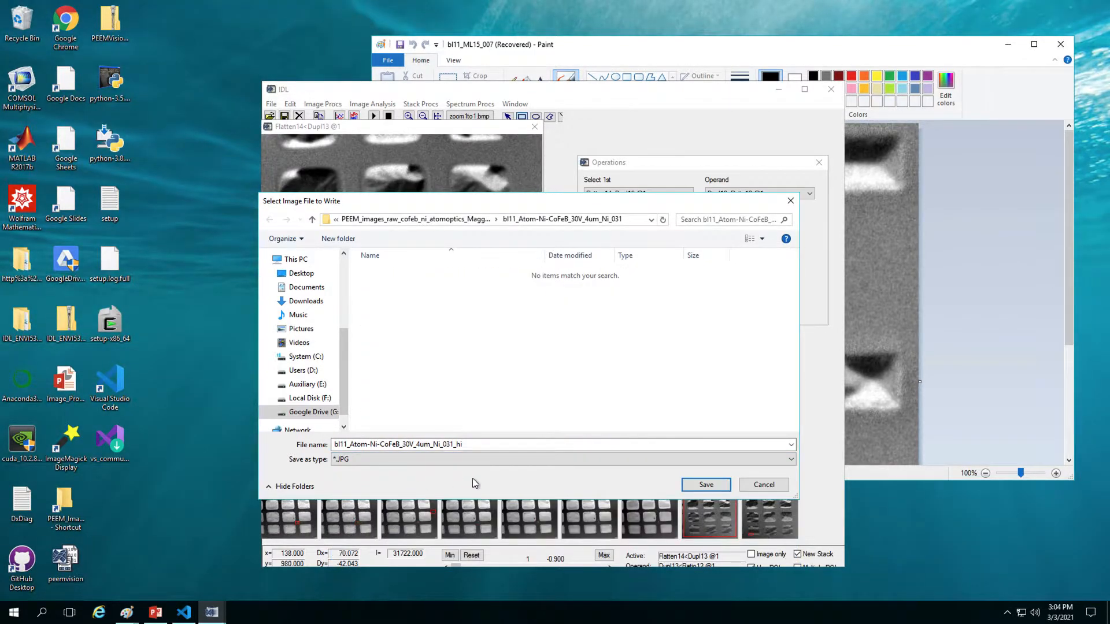
left_click(483, 446)
left_click(484, 446)
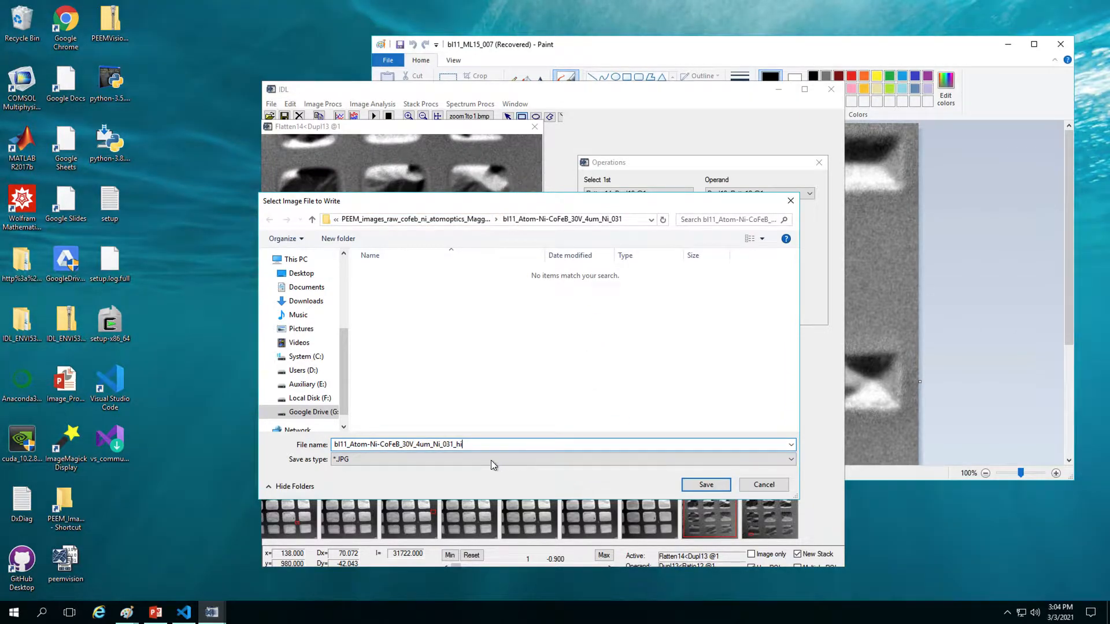
left_click(719, 485)
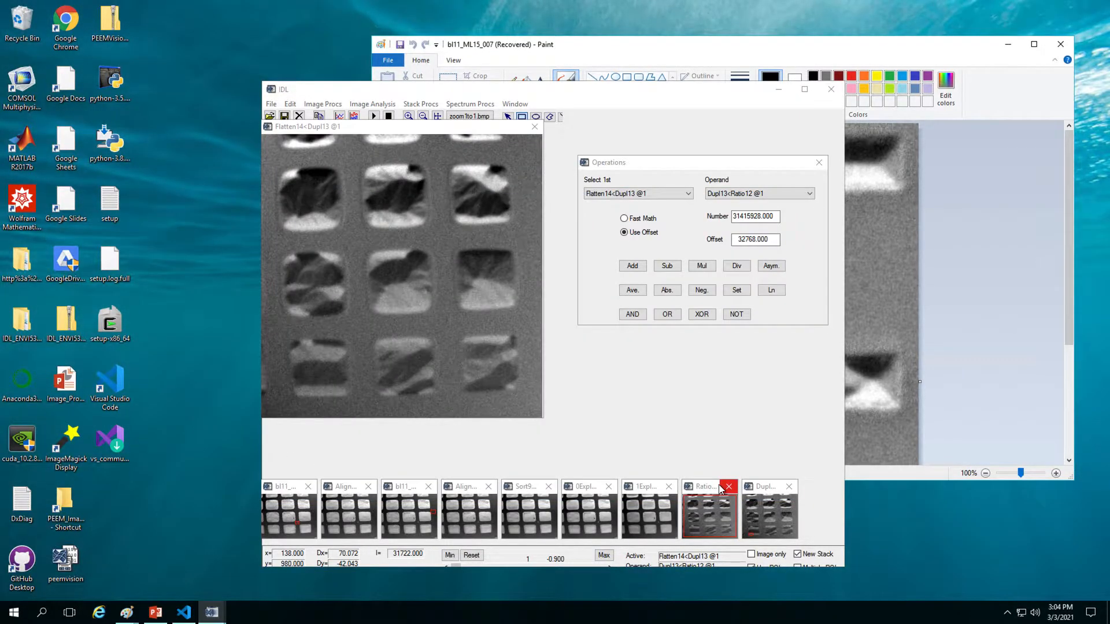
left_click(270, 116)
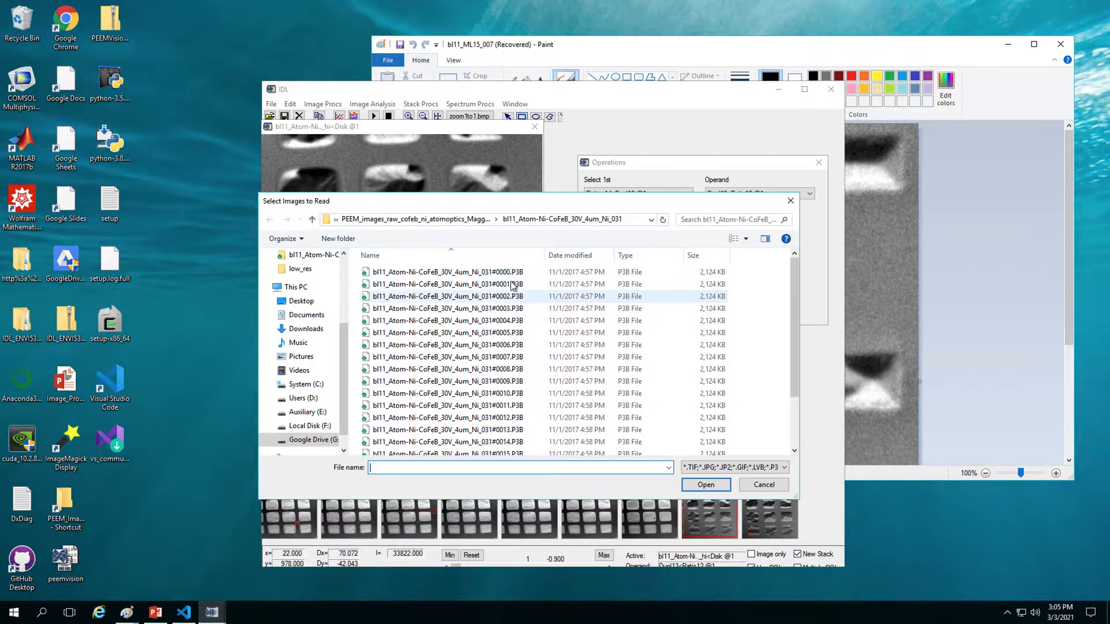
Step: Select Ni_031 frames #0000, #0001, #0010 and #0011 and load them as a new stack
left_click(523, 419)
left_click(526, 407)
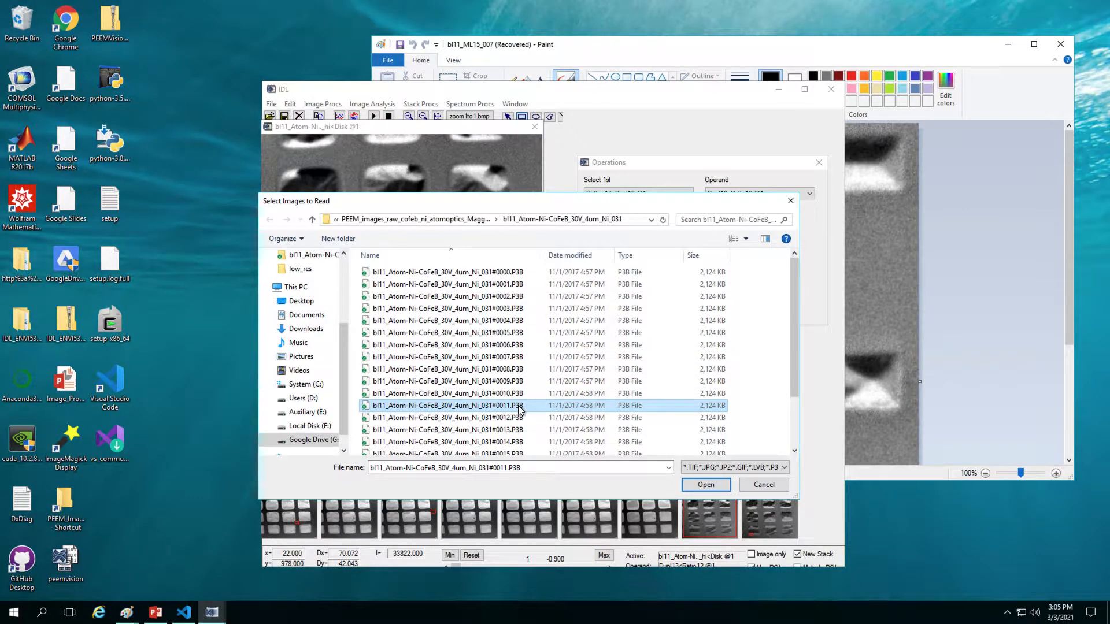
left_click(549, 416)
left_click(546, 406)
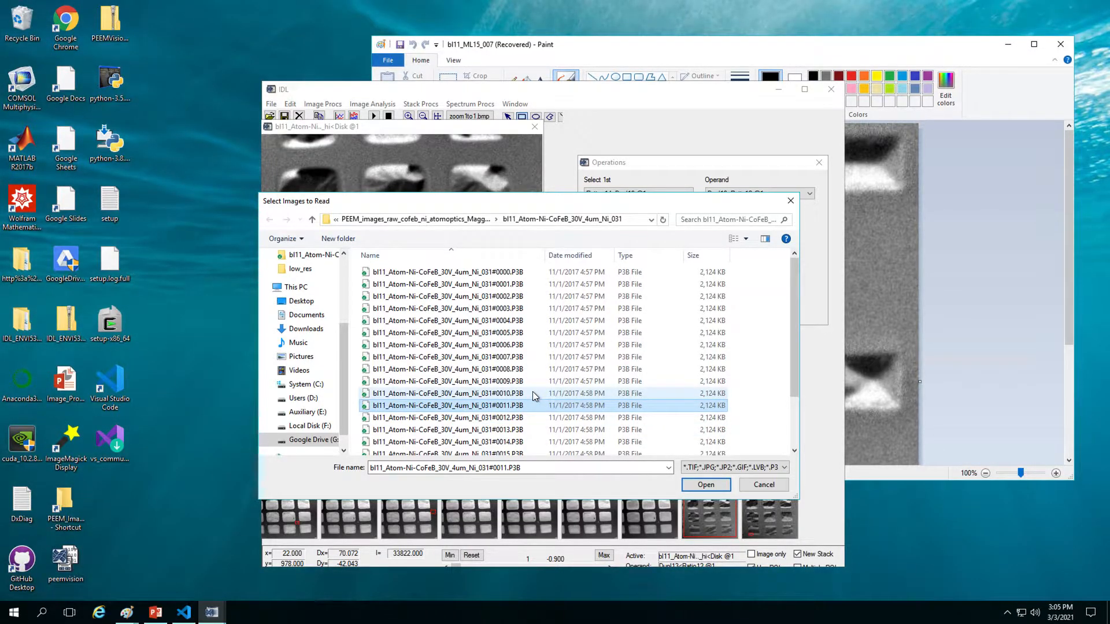
left_click(533, 394, "ctrl")
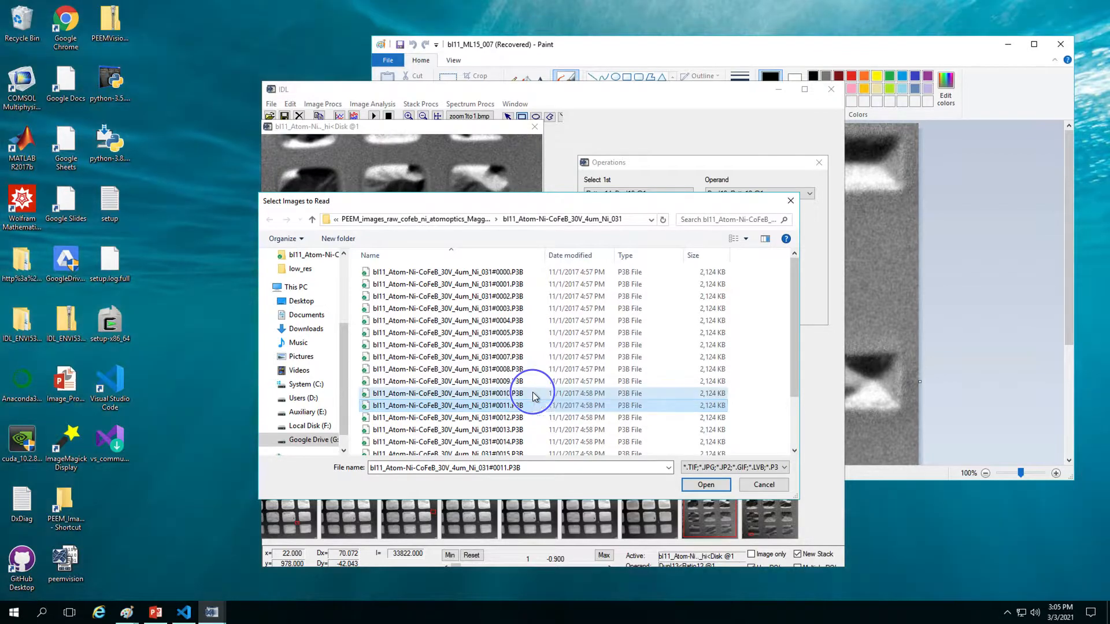
left_click(519, 284, "ctrl")
left_click(520, 271, "ctrl")
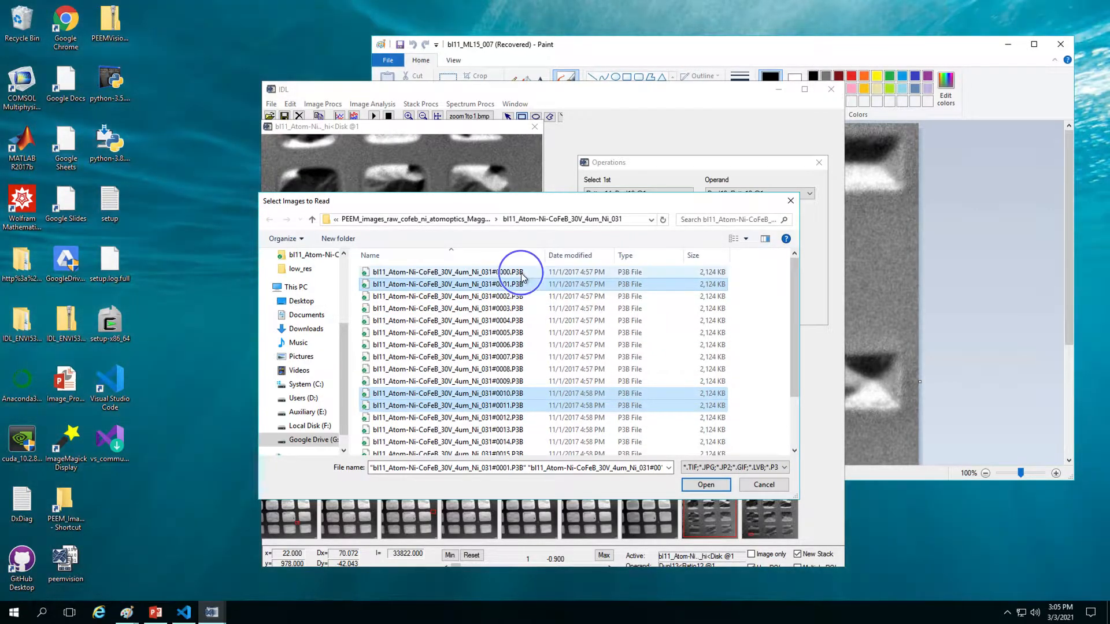
left_click(713, 485)
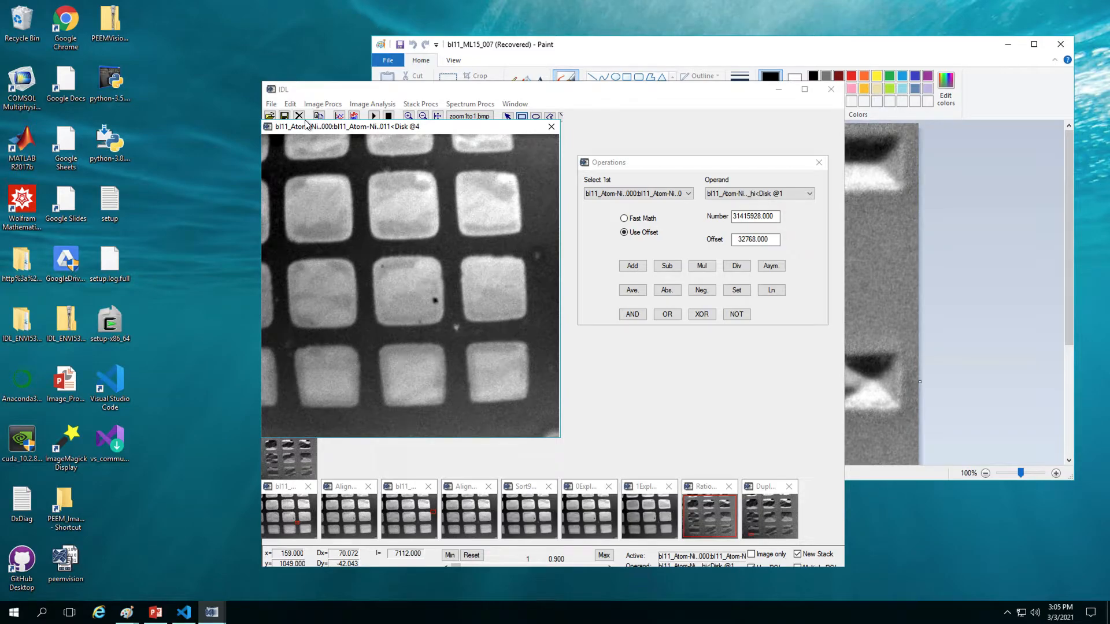
Step: Draw a small reference box around the bright speck between the middle and bottom pad rows
left_click(274, 105)
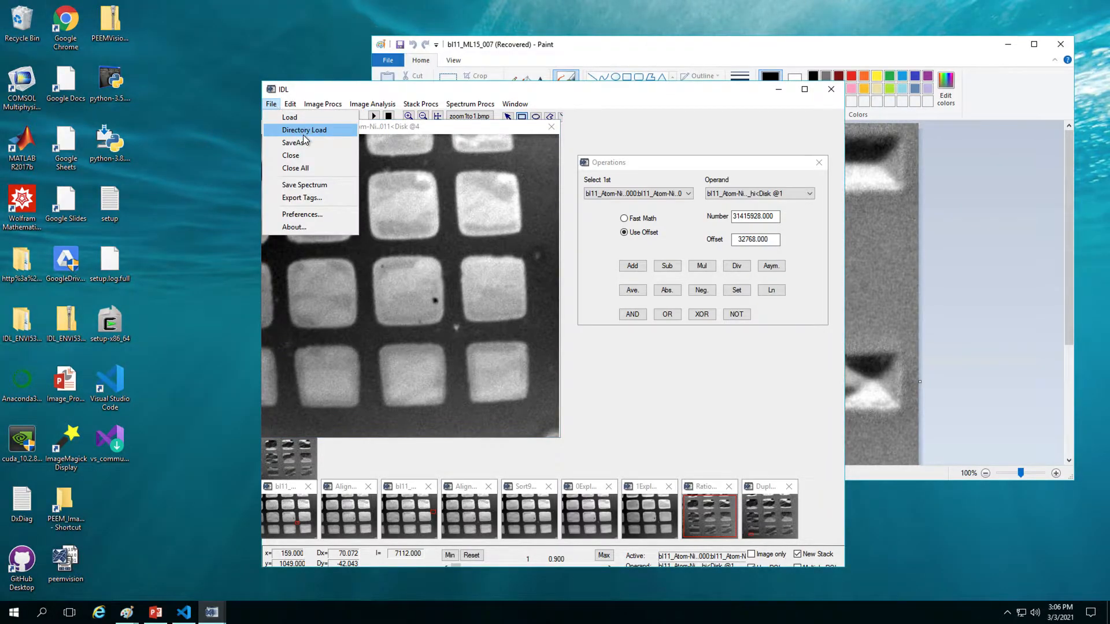
left_click(664, 398)
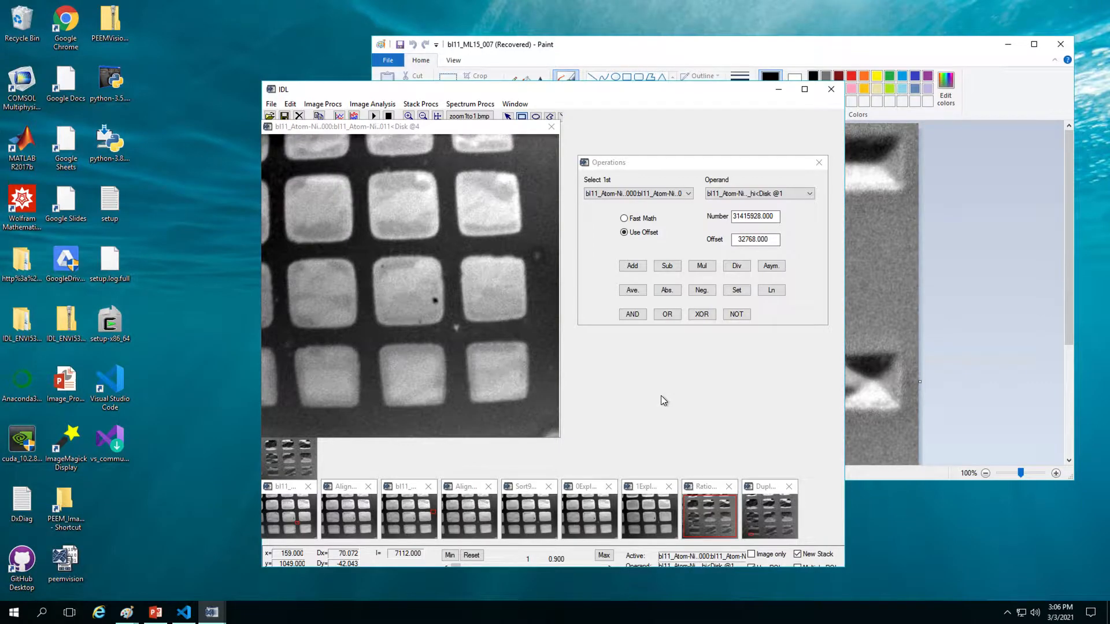
left_click(456, 329)
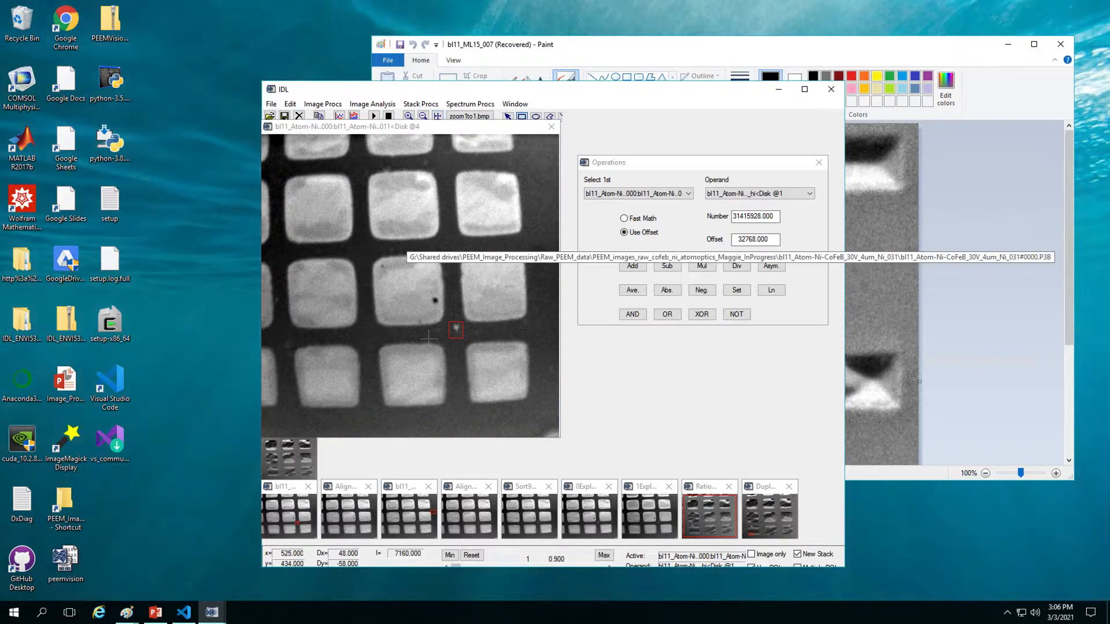
left_click_drag(448, 345, 462, 314)
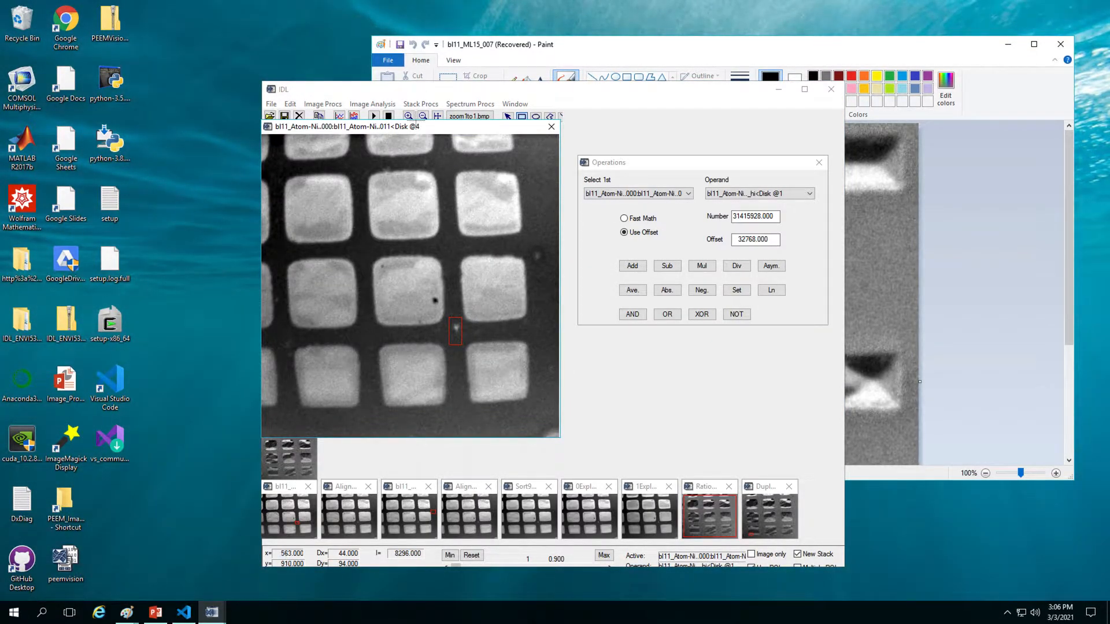
left_click(428, 106)
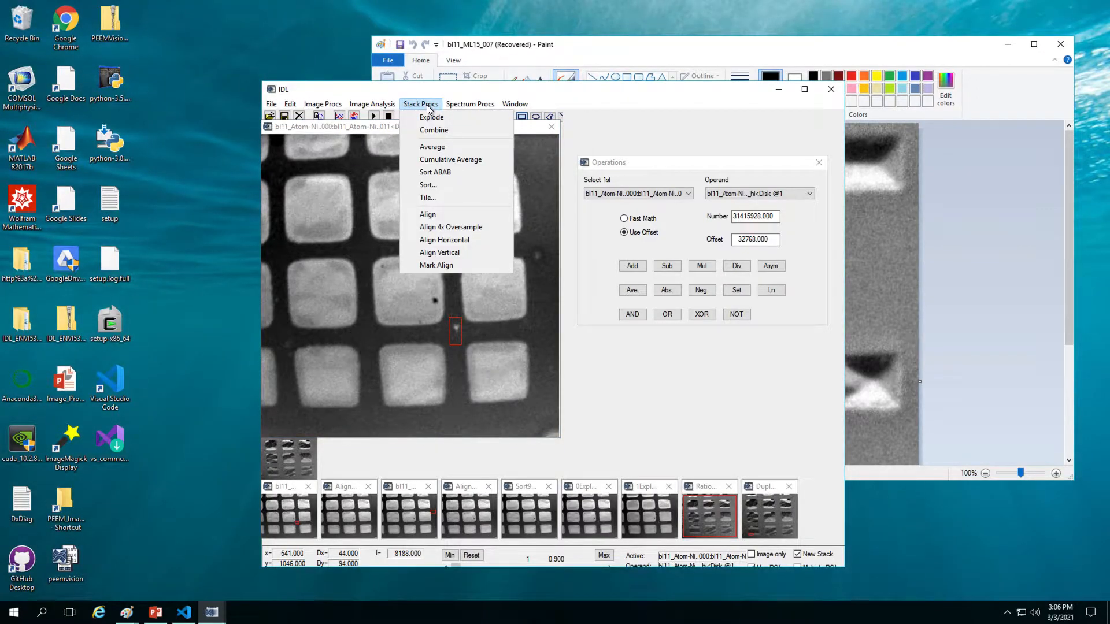
Step: Align the stack on the marked speck, then Sort it with block size 2 and Average
left_click(459, 218)
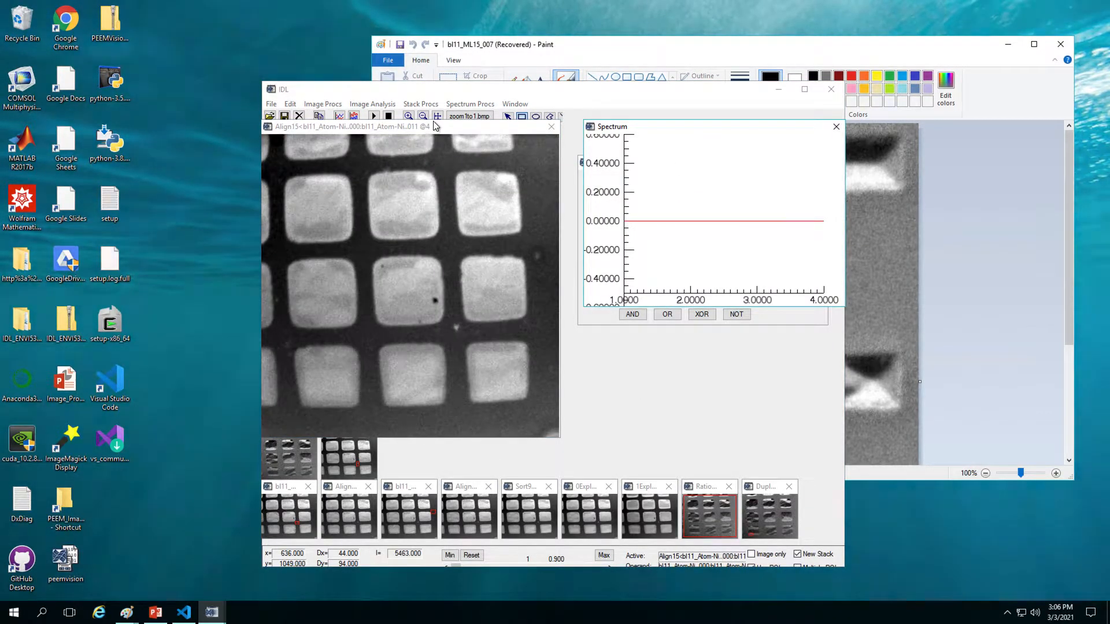
left_click(431, 104)
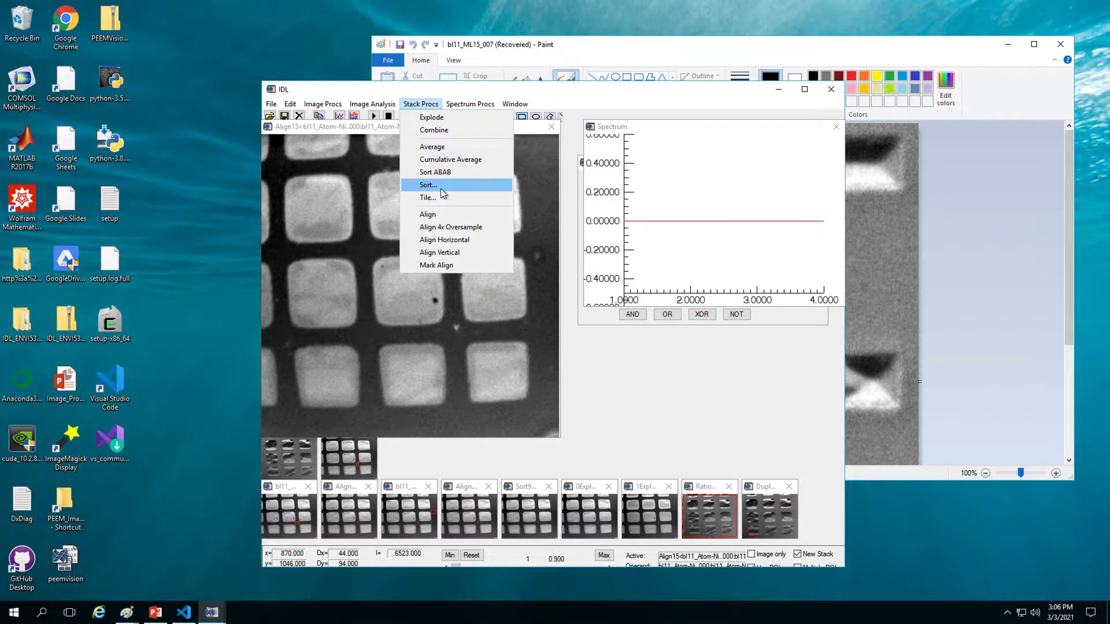
left_click(440, 187)
left_click_drag(96, 12, 221, 155)
left_click(229, 207)
left_click_drag(228, 206, 214, 208)
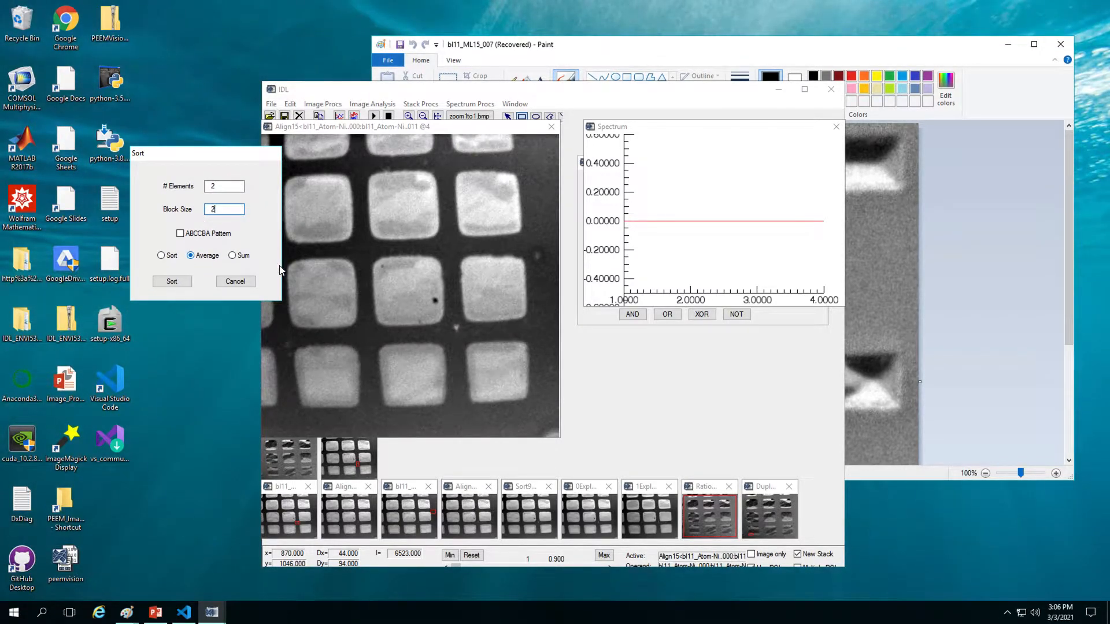
left_click(187, 285)
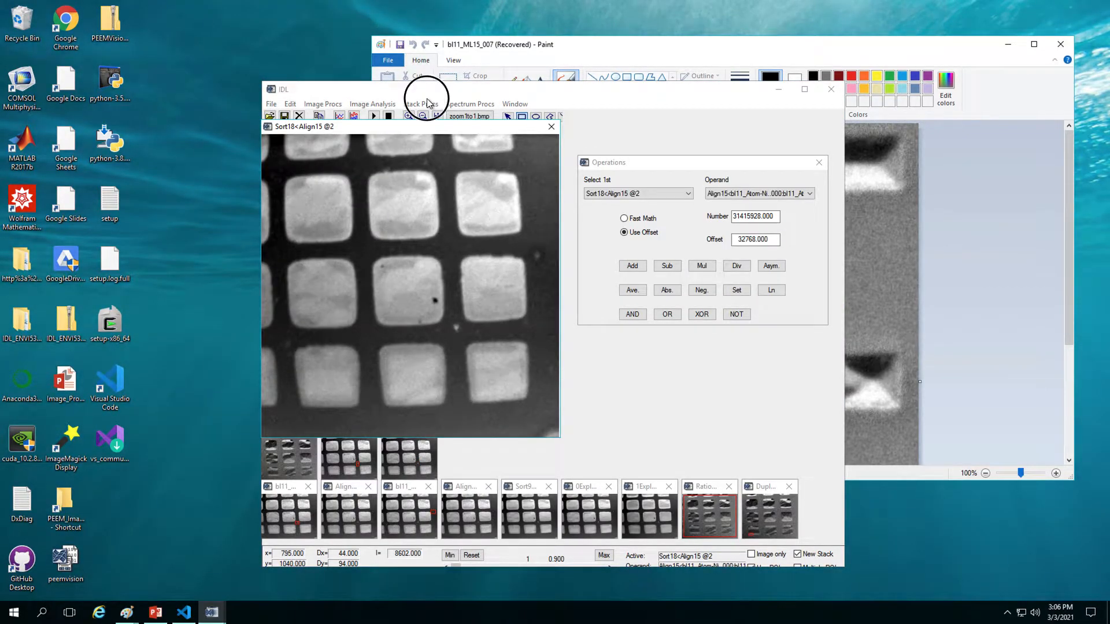
left_click(427, 102)
Step: Explode Sort18 into two images, divide them into Ratio21, and box nearly the whole ratio image
left_click(439, 118)
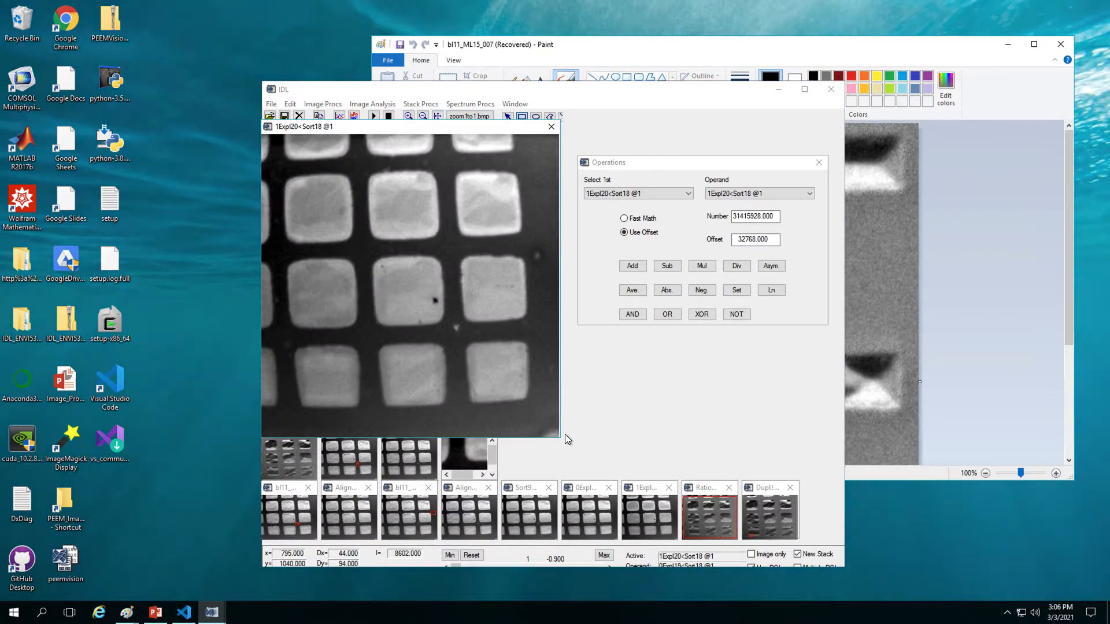
left_click(737, 268)
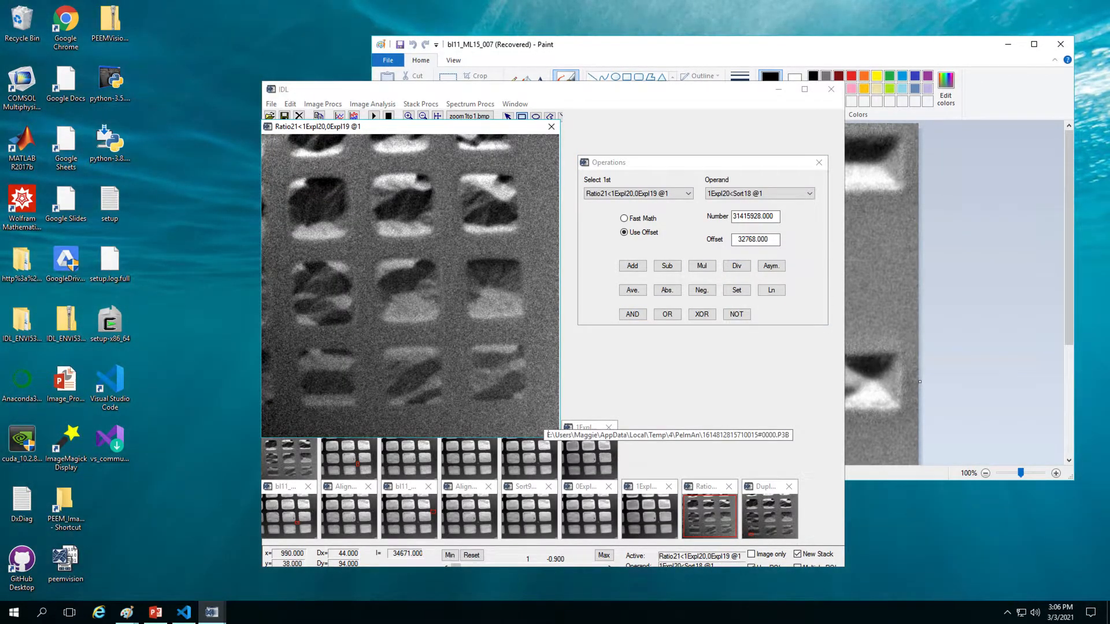
left_click_drag(547, 431, 268, 140)
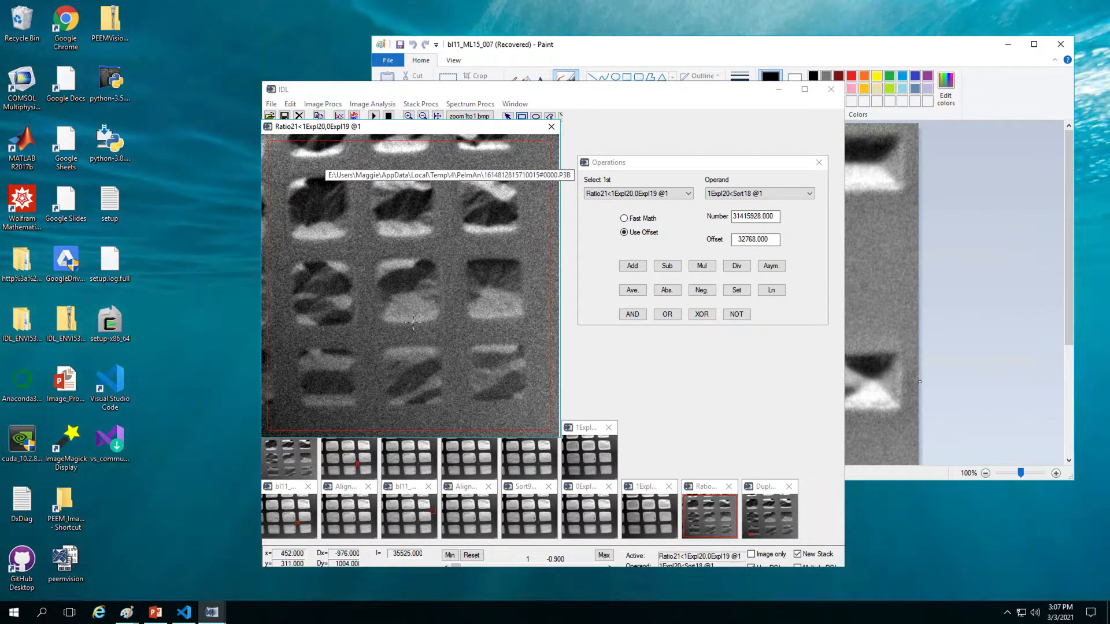
Step: Duplicate the Ratio21 image and apply Parabolic Flatten to the Dupl22 copy
left_click(290, 104)
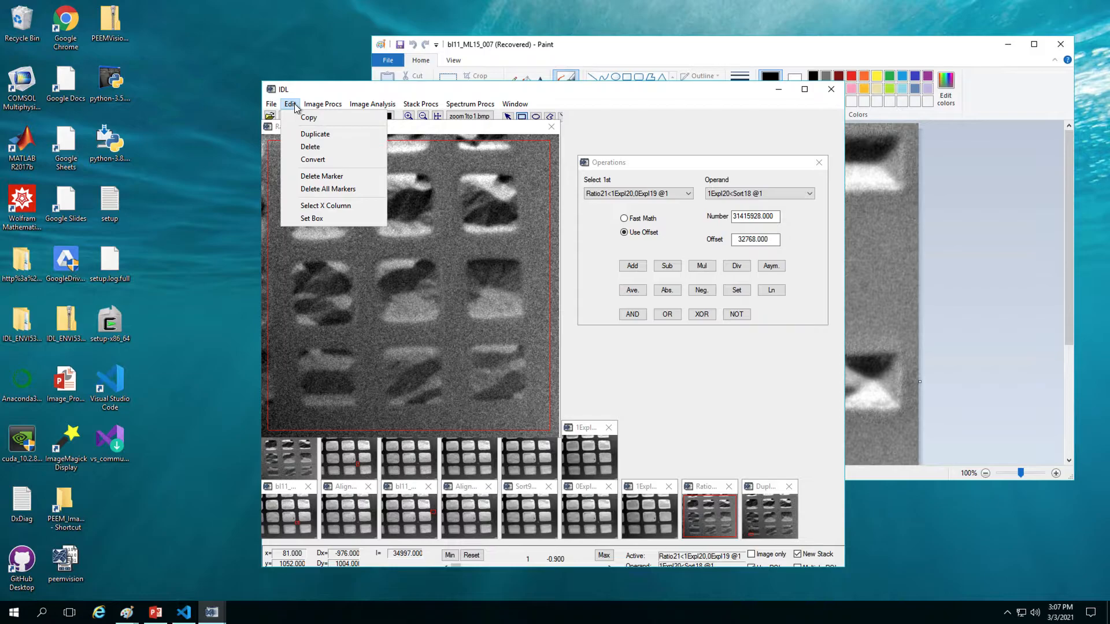
left_click(317, 135)
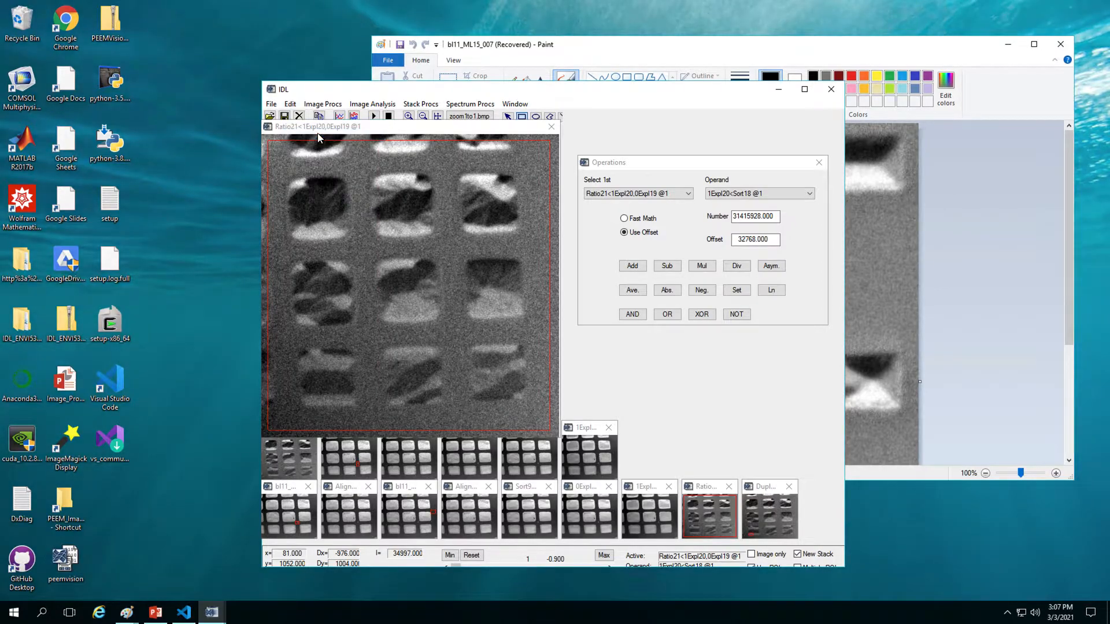
left_click(331, 104)
left_click(370, 187)
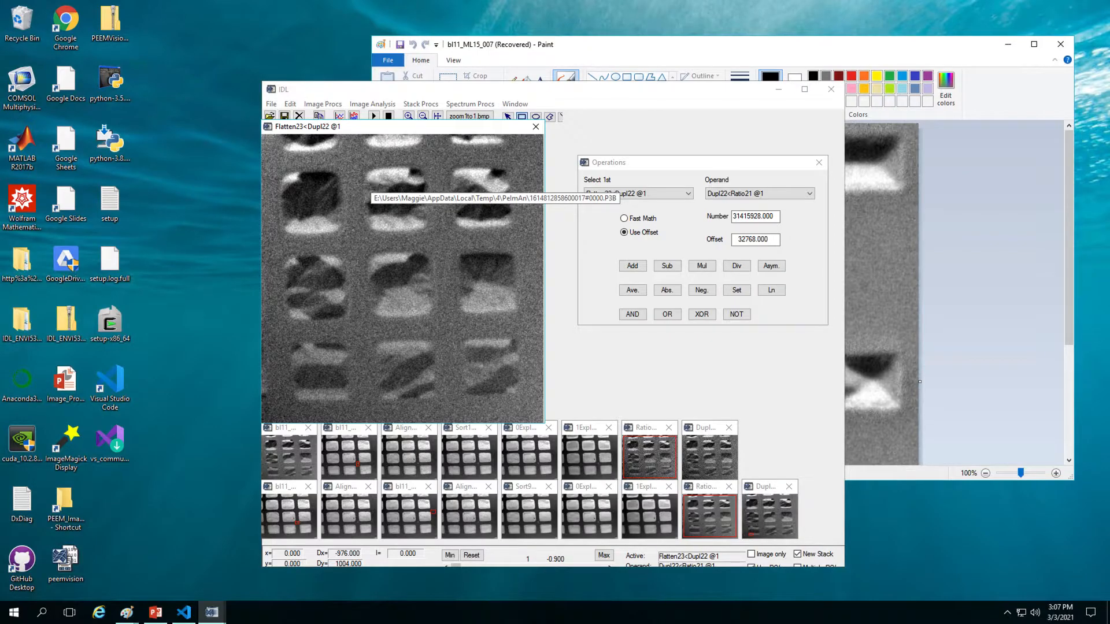
left_click(275, 103)
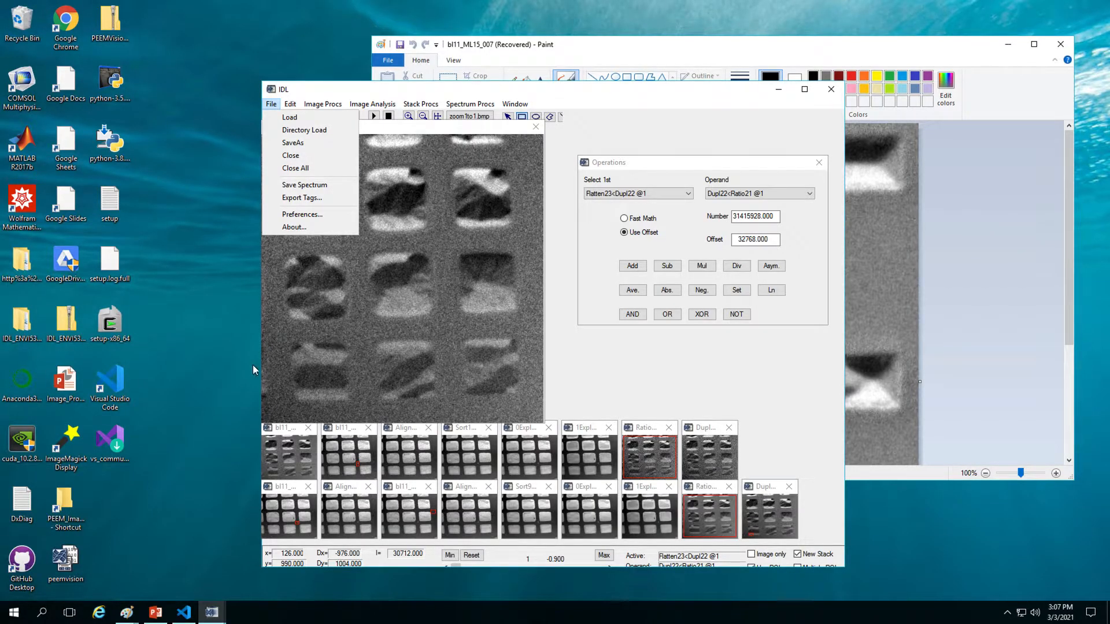
Step: Start Save As using the existing _hi file's name, removing its P3B extension
left_click(278, 399)
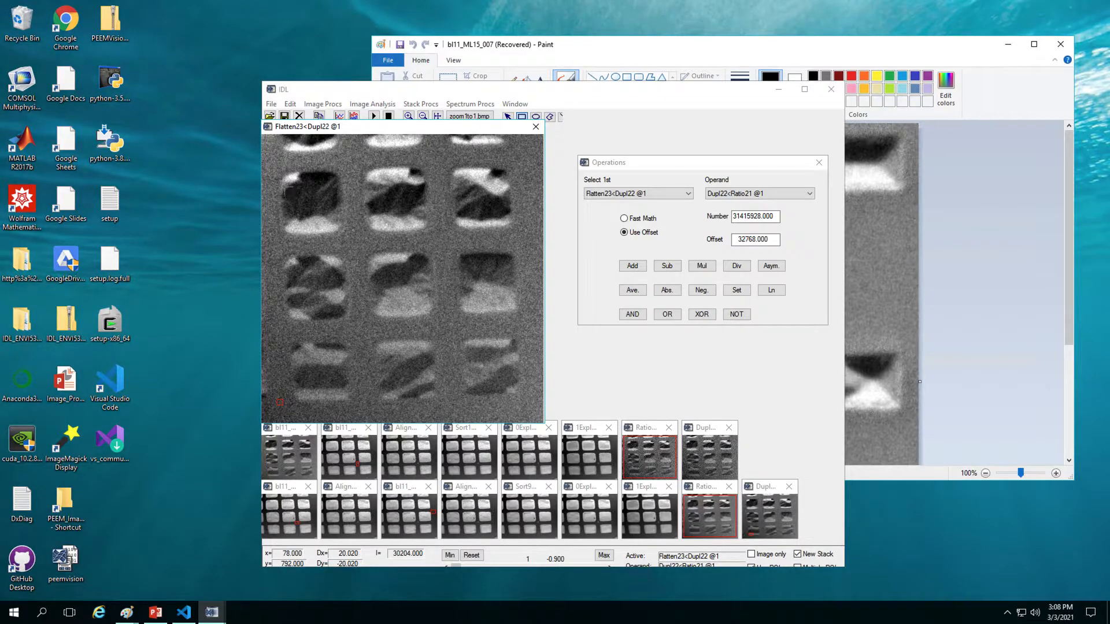
left_click(270, 104)
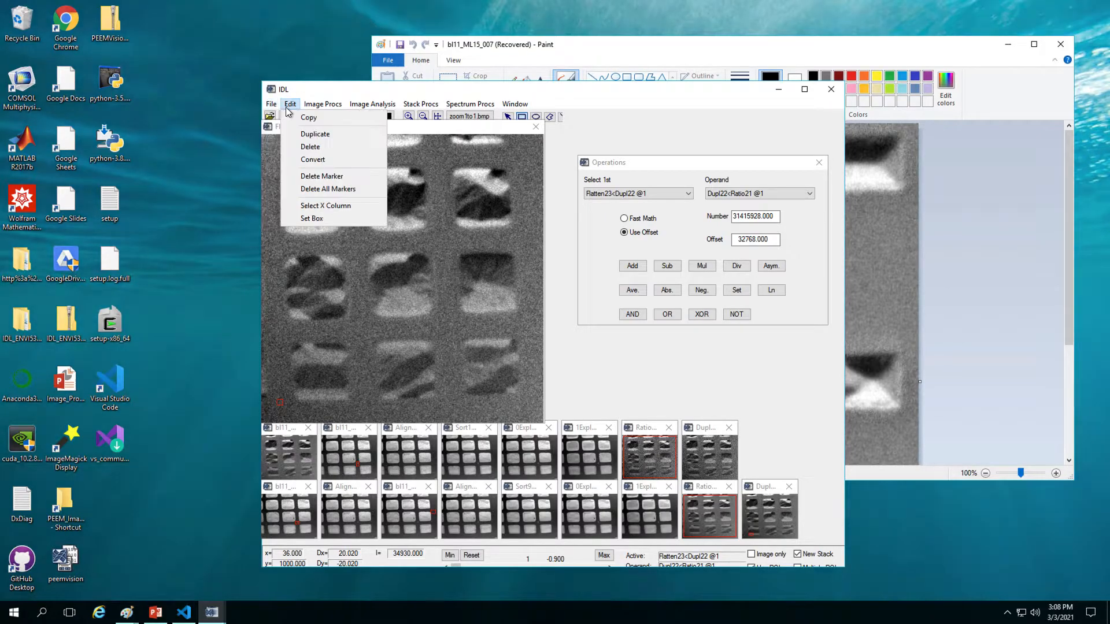
left_click(303, 146)
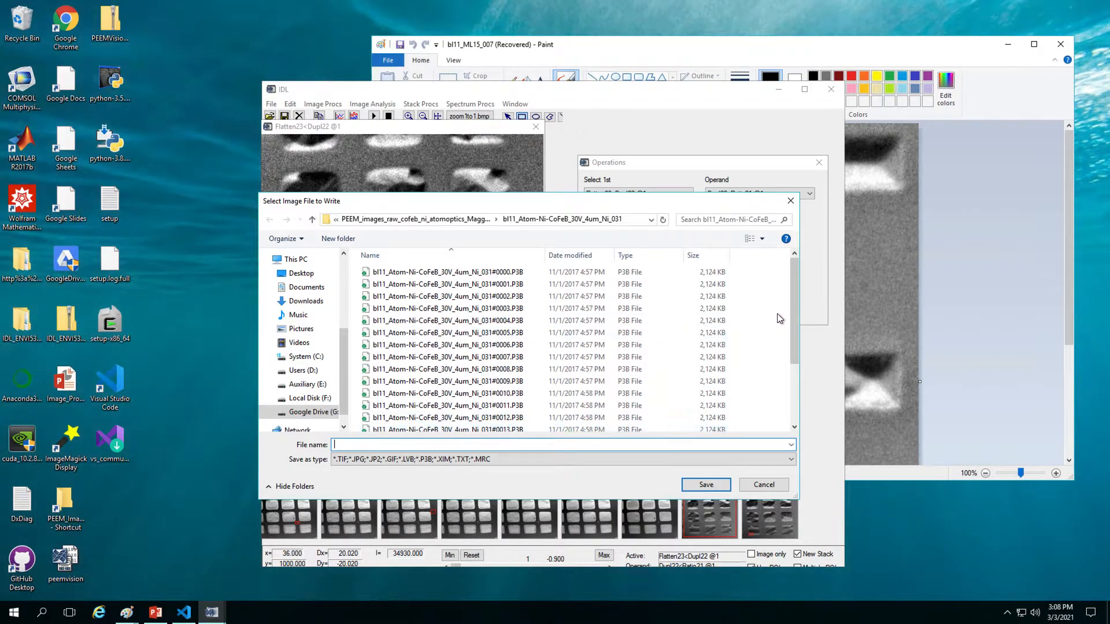
left_click_drag(792, 308, 762, 400)
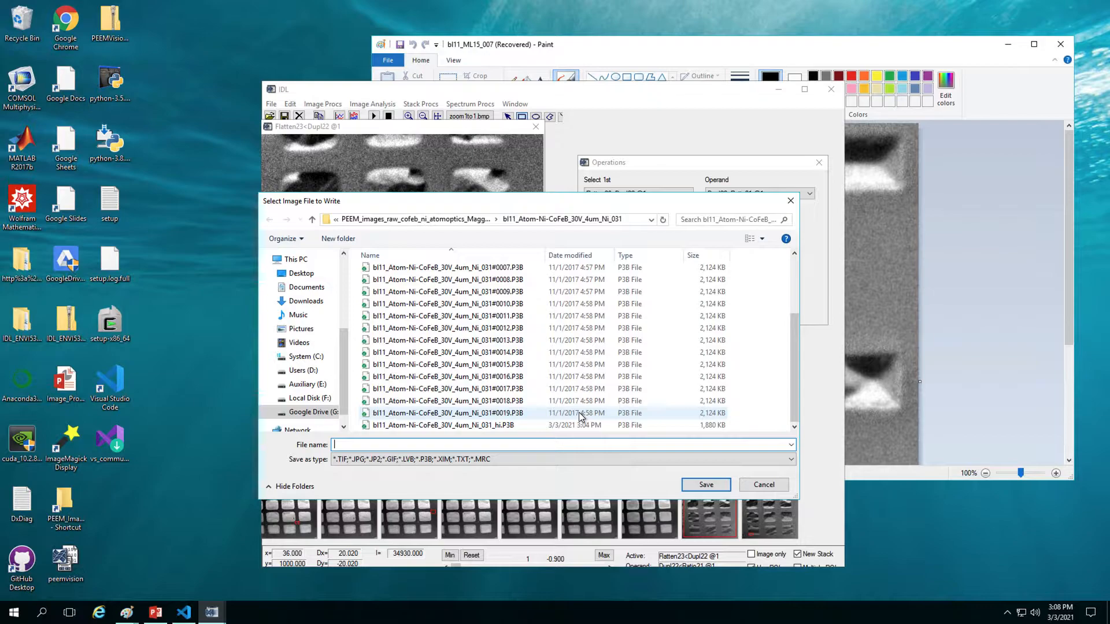
left_click(511, 426)
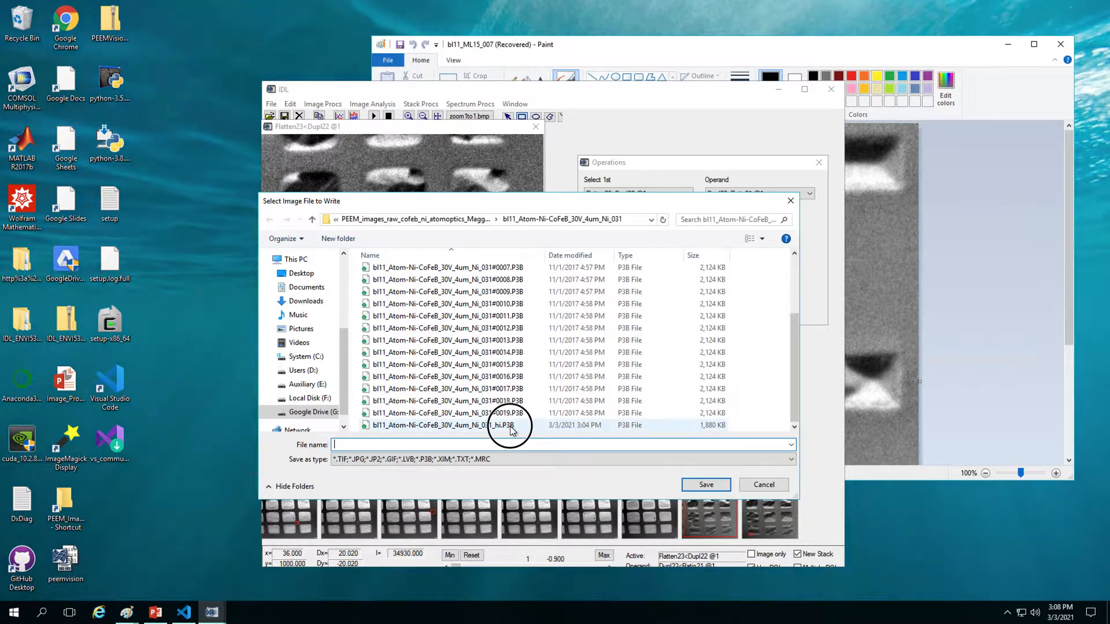
left_click(482, 447)
left_click(483, 447)
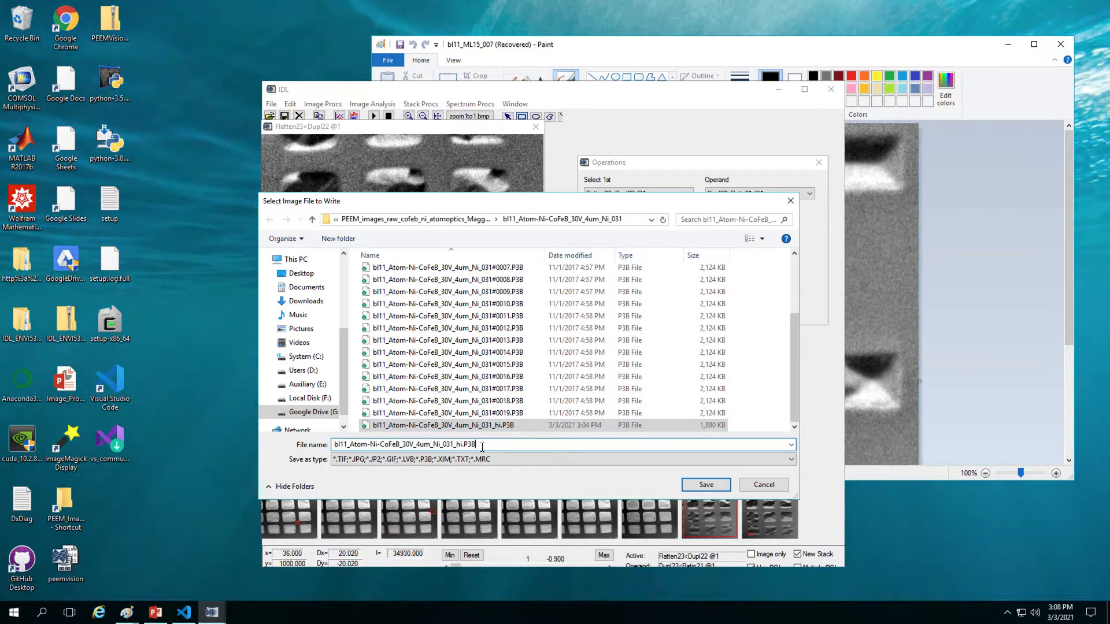
key("BackSpace")
key("BackSpace")
key("BackSpace")
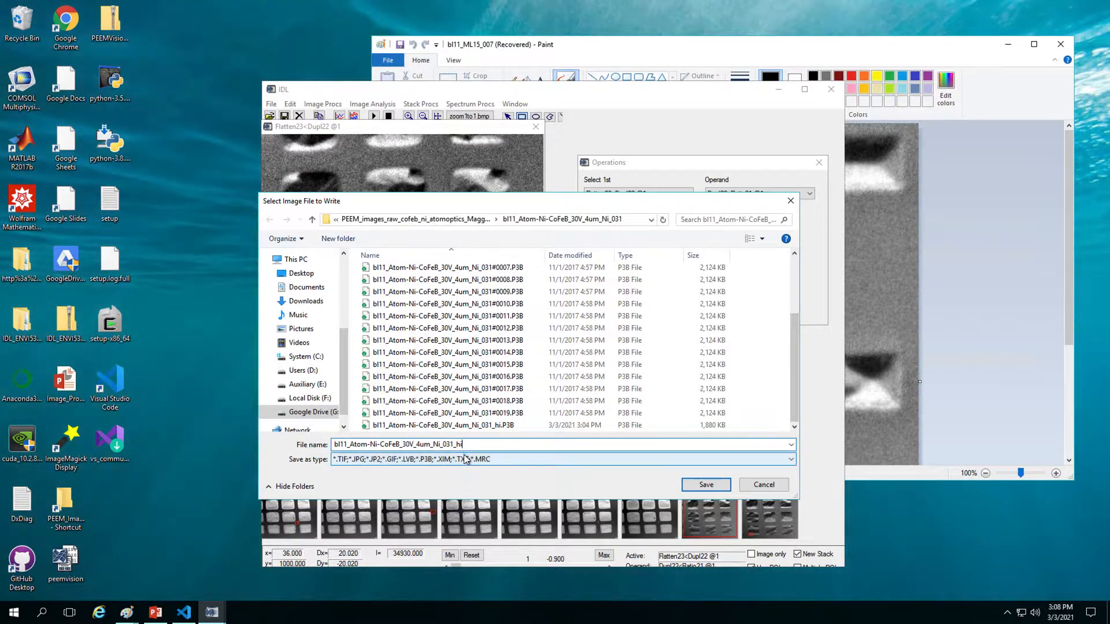
Step: Choose JPG output and rename to bl11_Atom-Ni-CoFeB_30V_4um_Ni_031_lo, then save
left_click(464, 462)
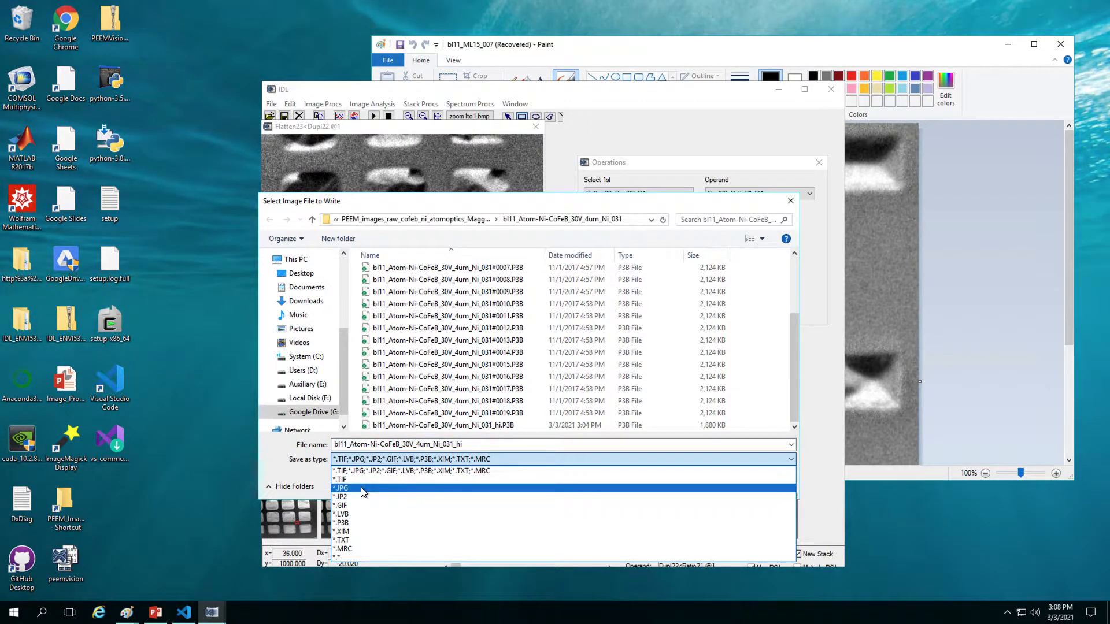
left_click(361, 487)
left_click(487, 448)
left_click(489, 446)
key("BackSpace")
key("BackSpace")
type("lo")
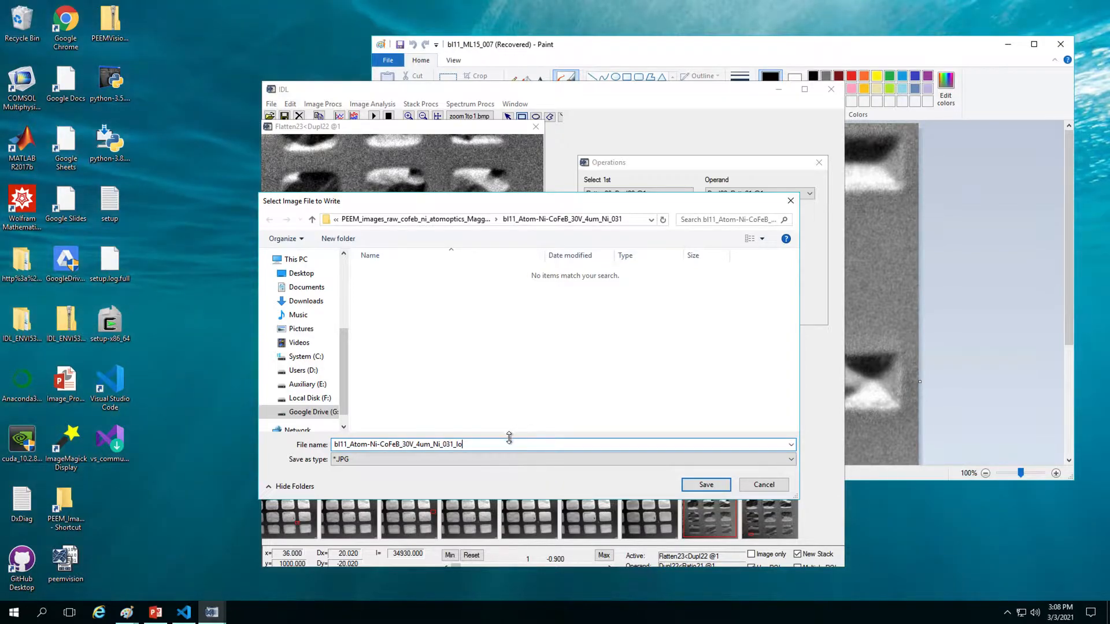
left_click(705, 484)
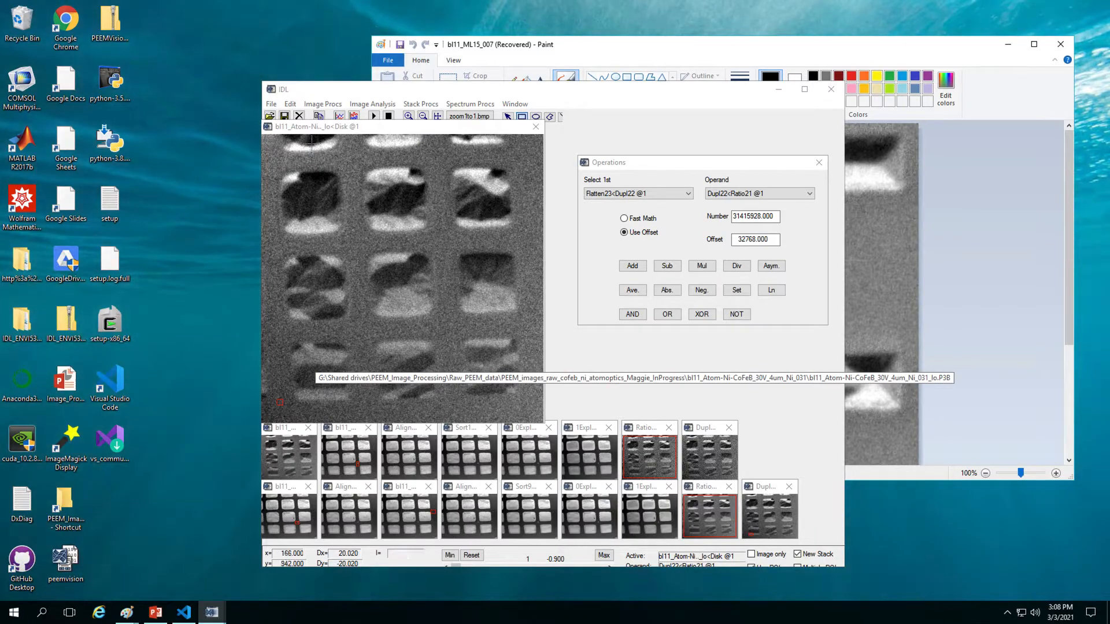
Step: Use File > Close All to close every image and stack window
left_click(269, 104)
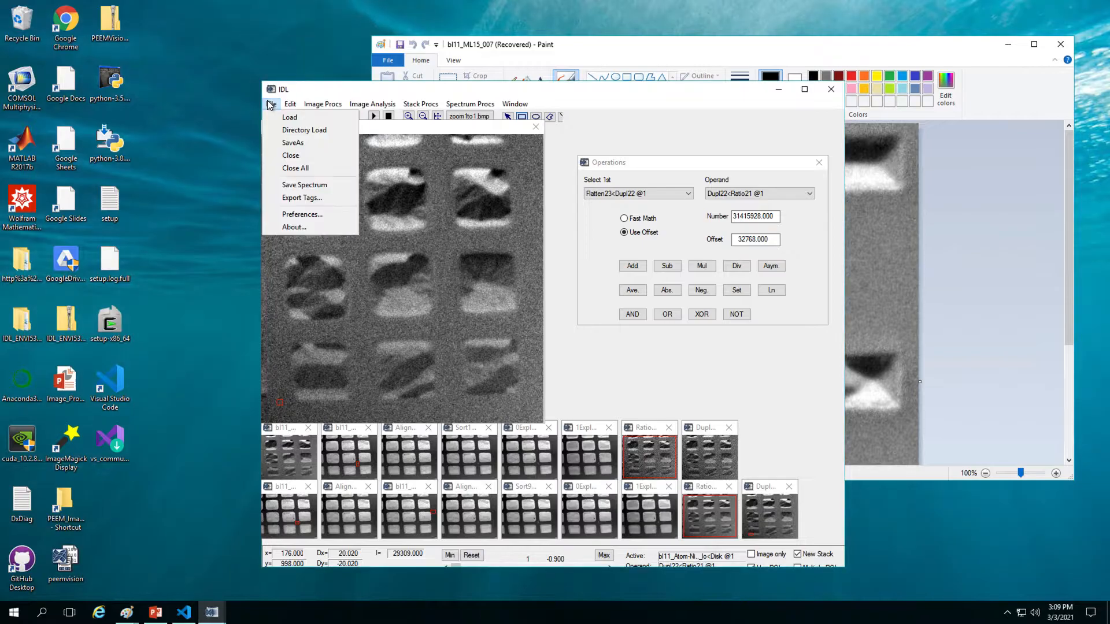
left_click(310, 169)
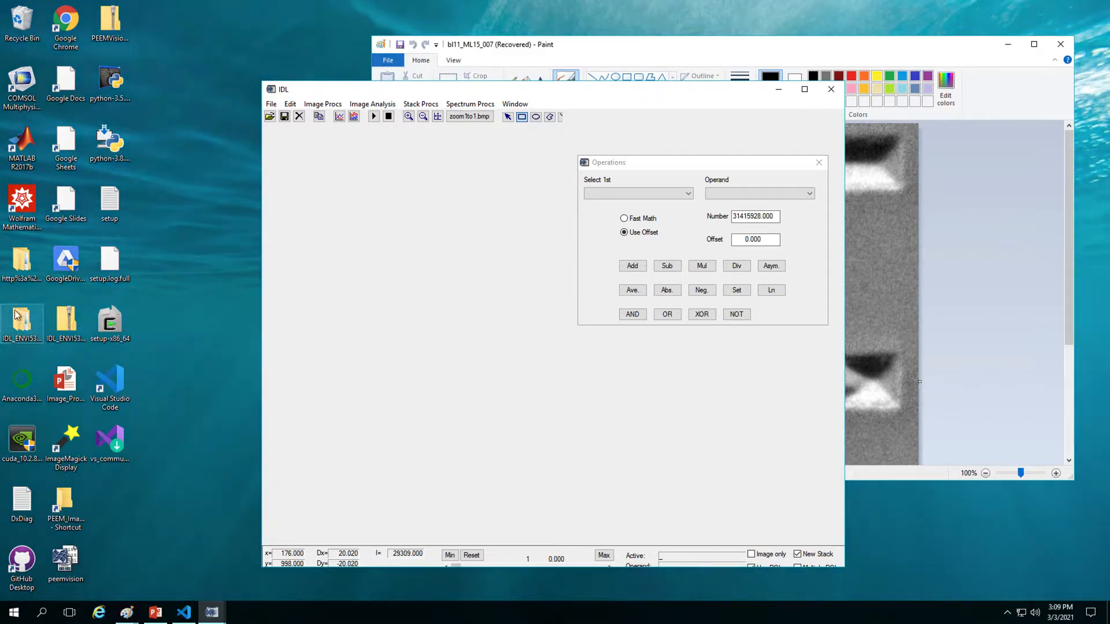
Step: Browse Raw_PEEM_data > atomoptics > Ni_031 folder and widen the Name column to show full names
double_click(69, 500)
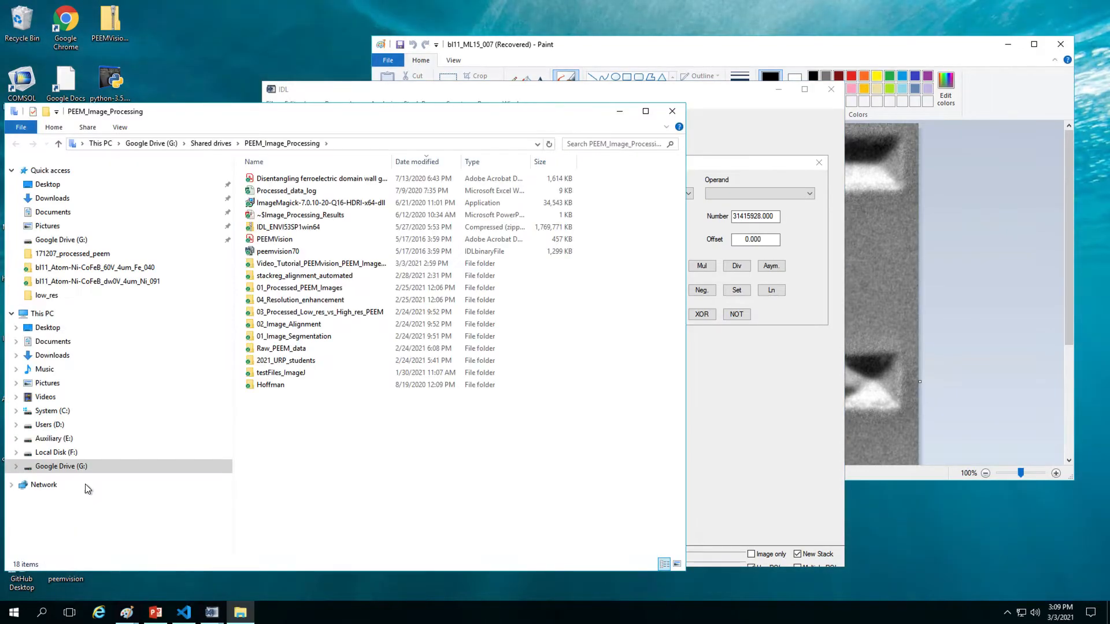
left_click(299, 377)
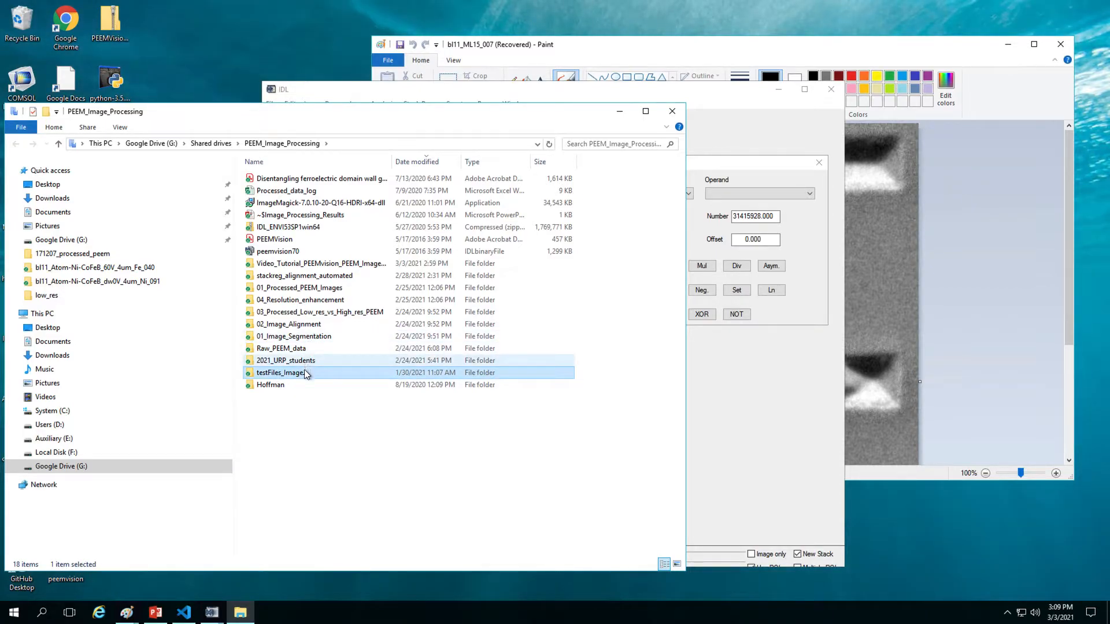
double_click(299, 351)
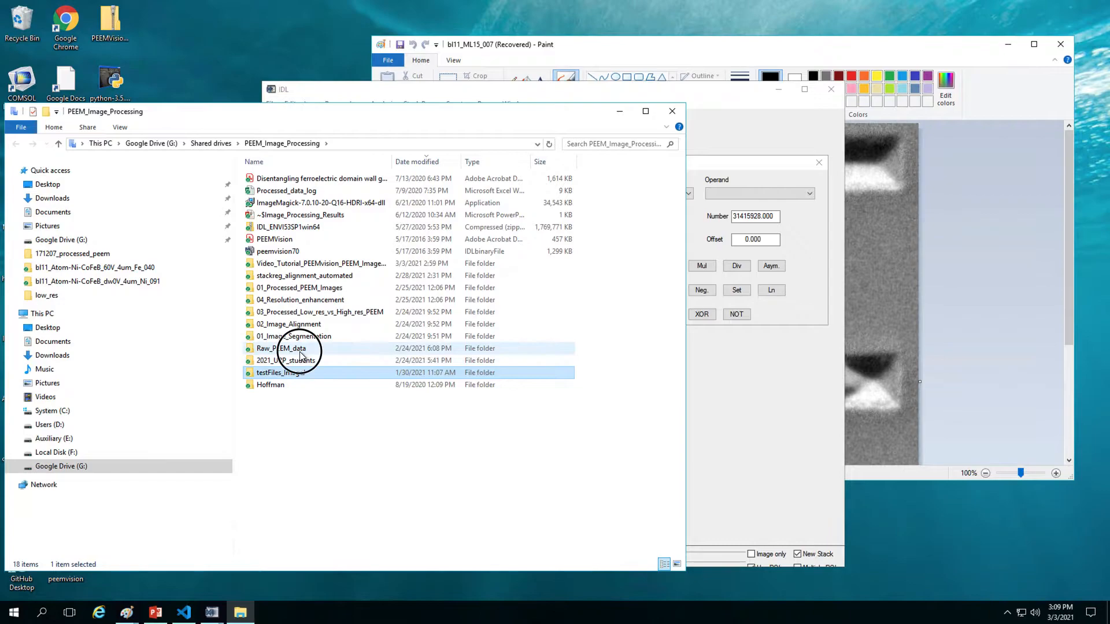
double_click(324, 300)
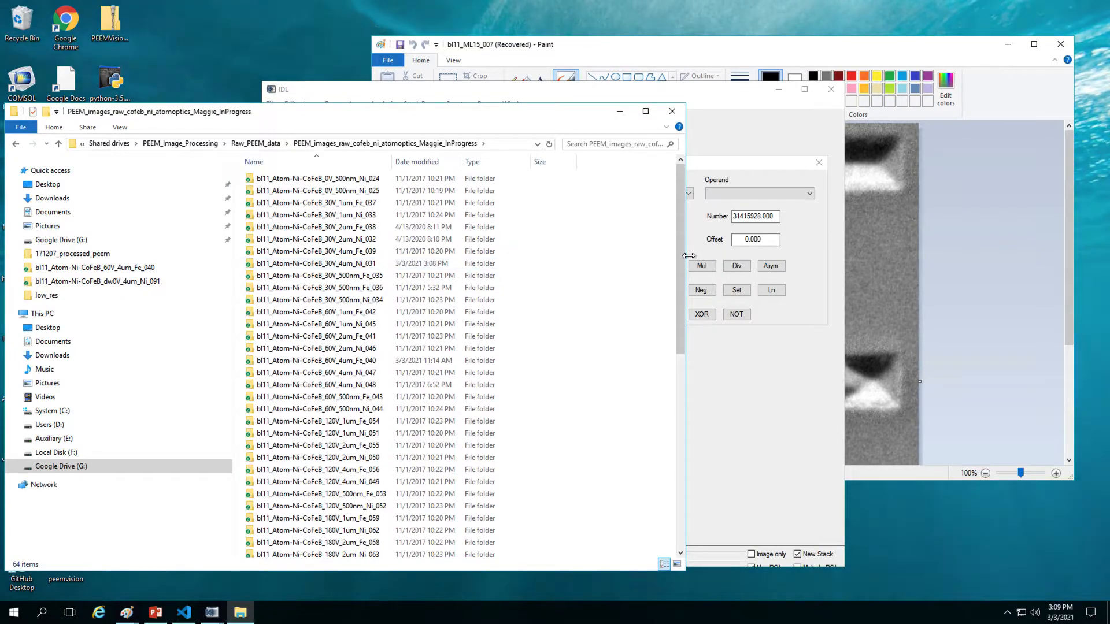
left_click_drag(679, 259, 655, 308)
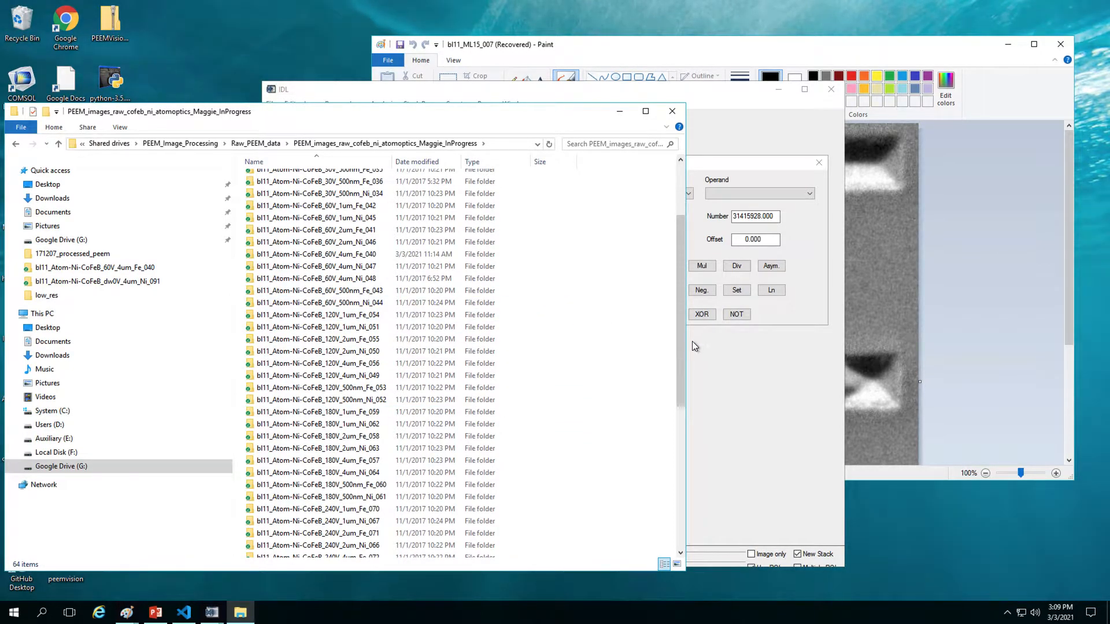
left_click_drag(681, 334, 676, 254)
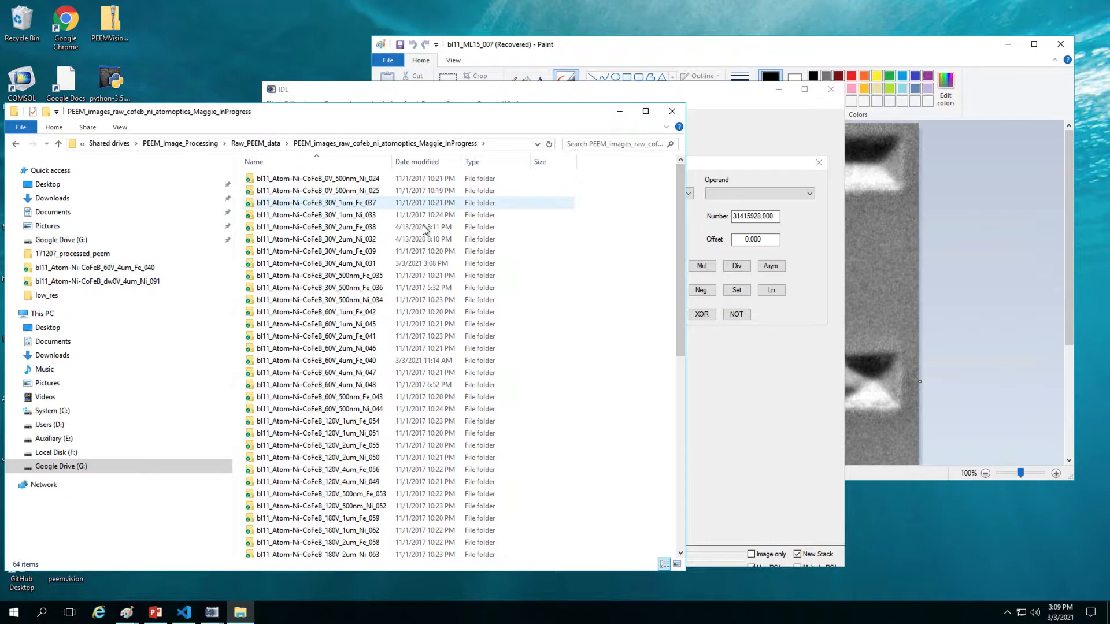
double_click(318, 264)
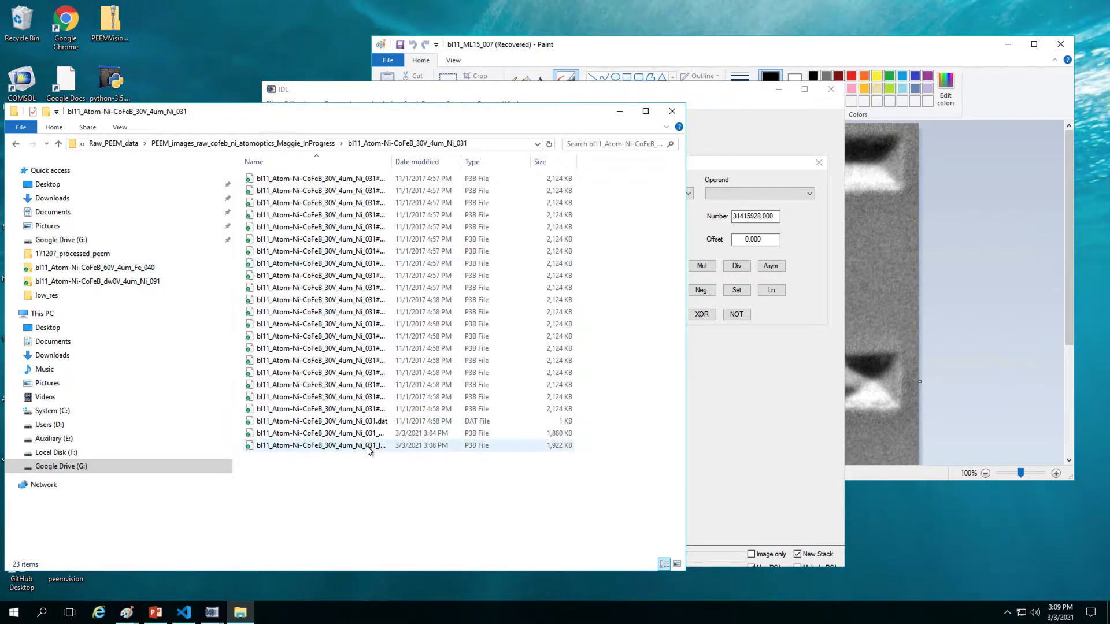
left_click_drag(391, 167, 478, 180)
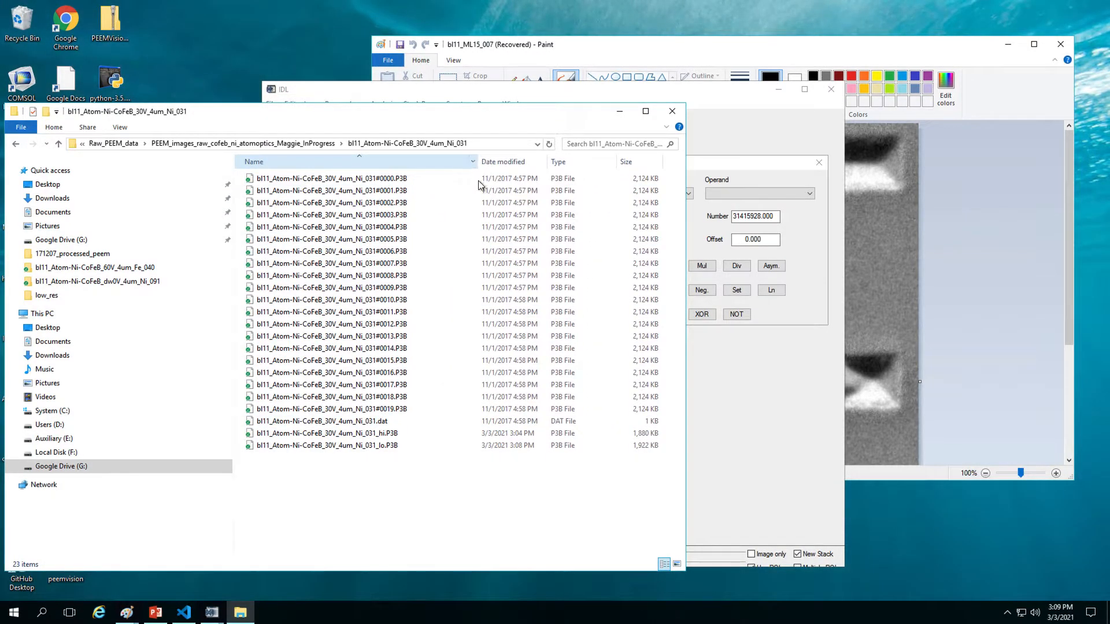
left_click(389, 464)
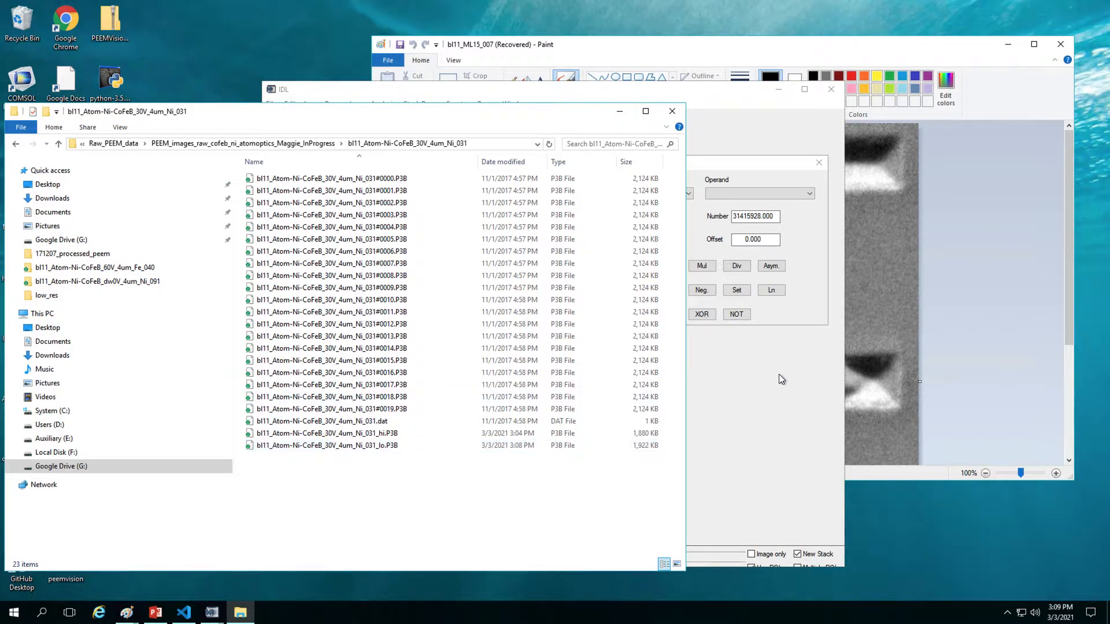
Step: Load the Ni_031 _lo.P3B image into a new IDL window
left_click(769, 428)
left_click(269, 118)
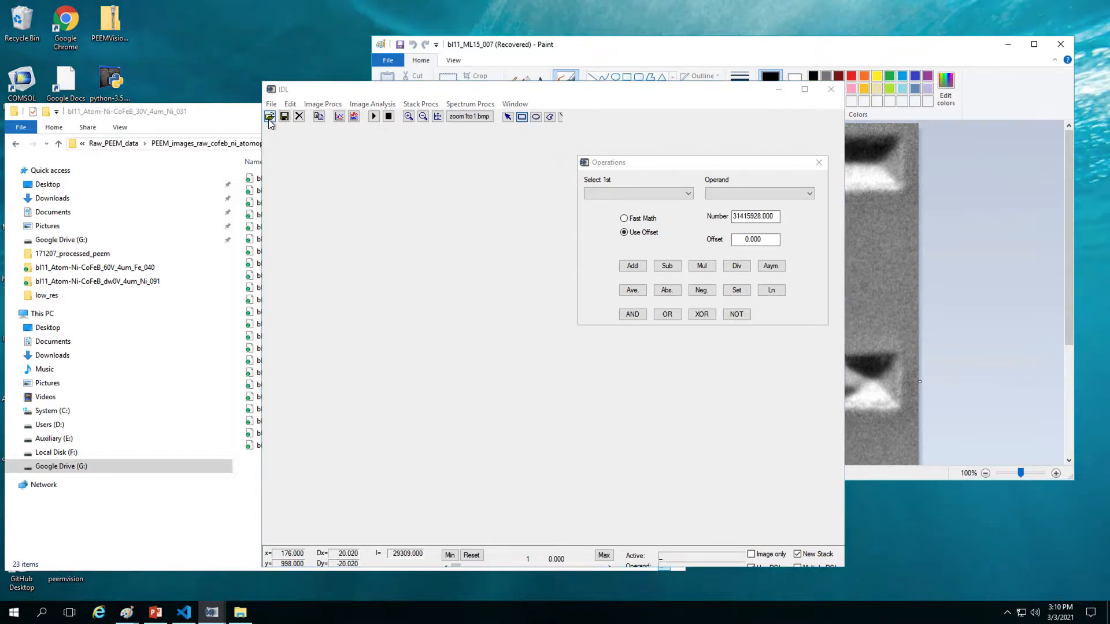
scroll(642, 364, "down", 2)
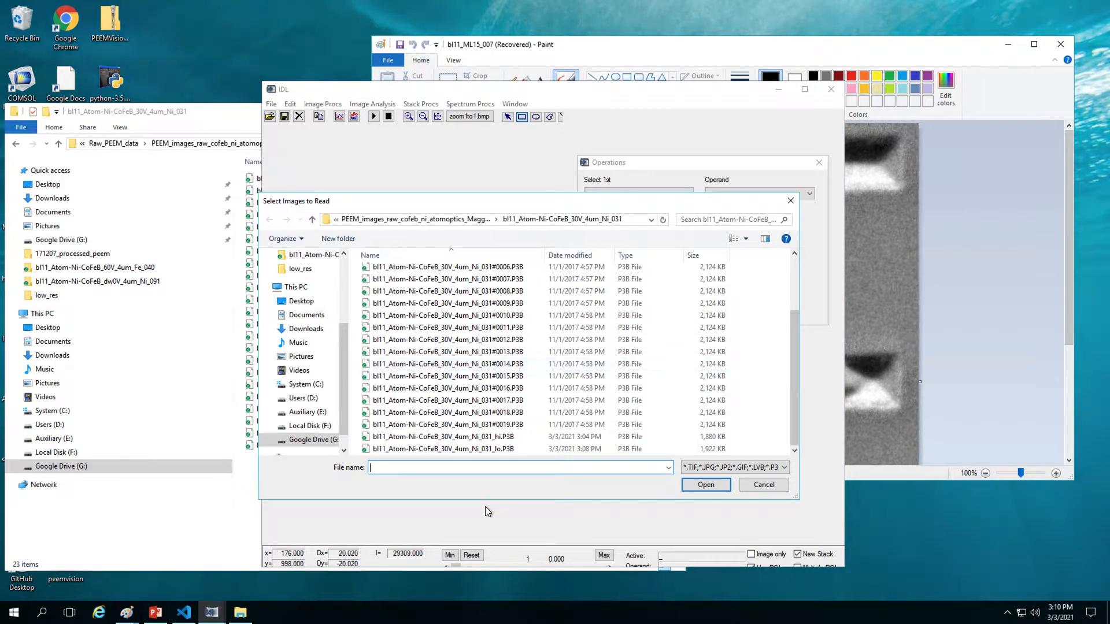
double_click(439, 449)
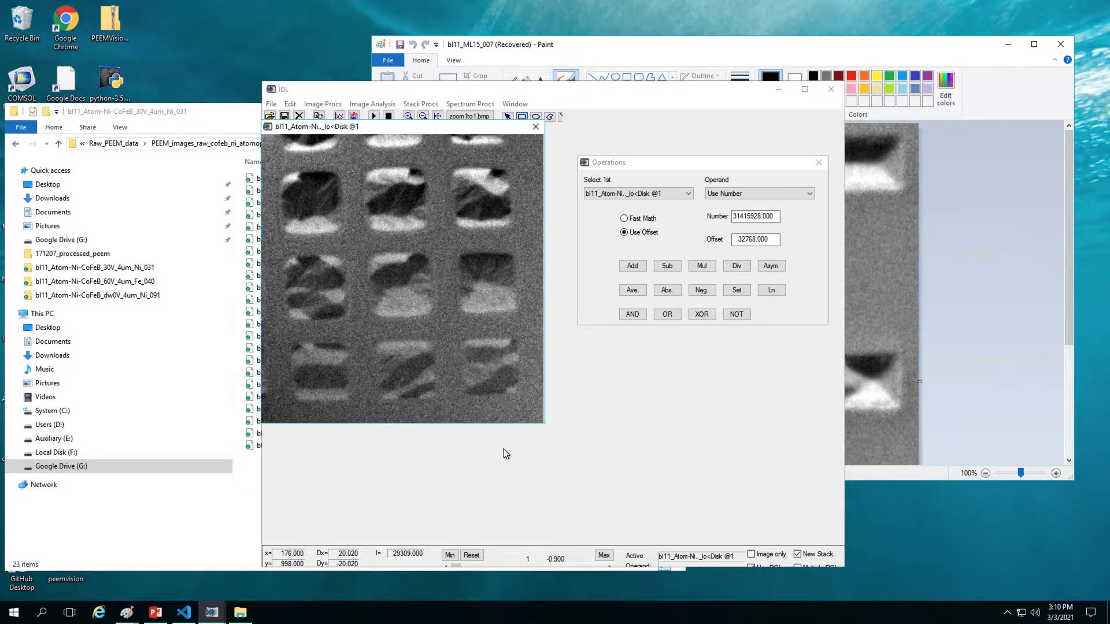
left_click_drag(400, 94, 603, 101)
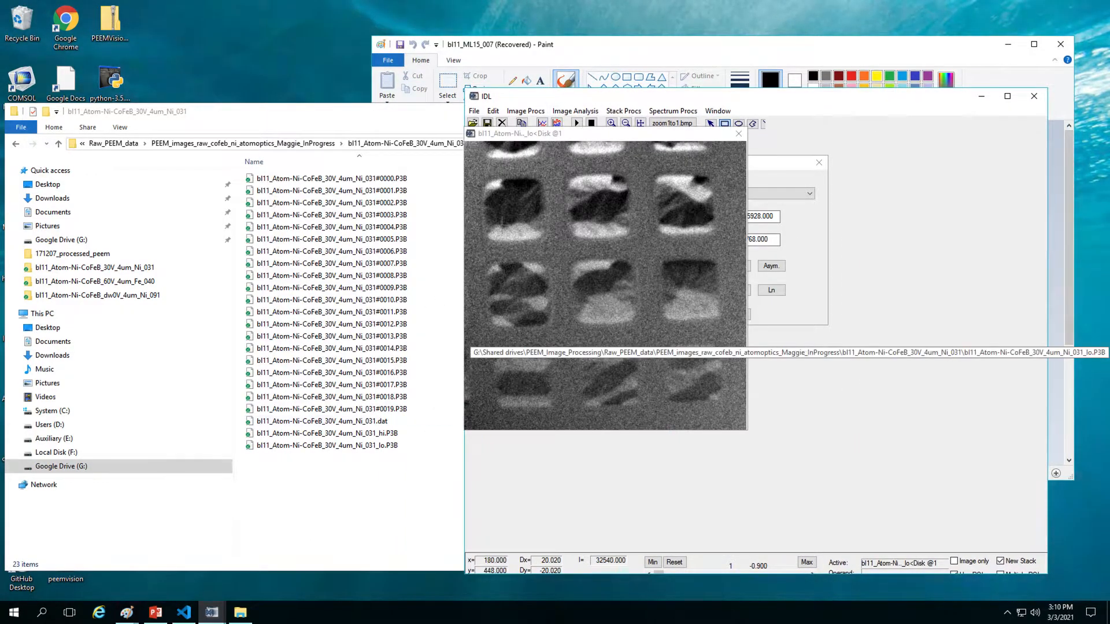
Step: Save the image as JPG, appending .jpg to the _lo name, and check it in File Explorer
left_click(474, 110)
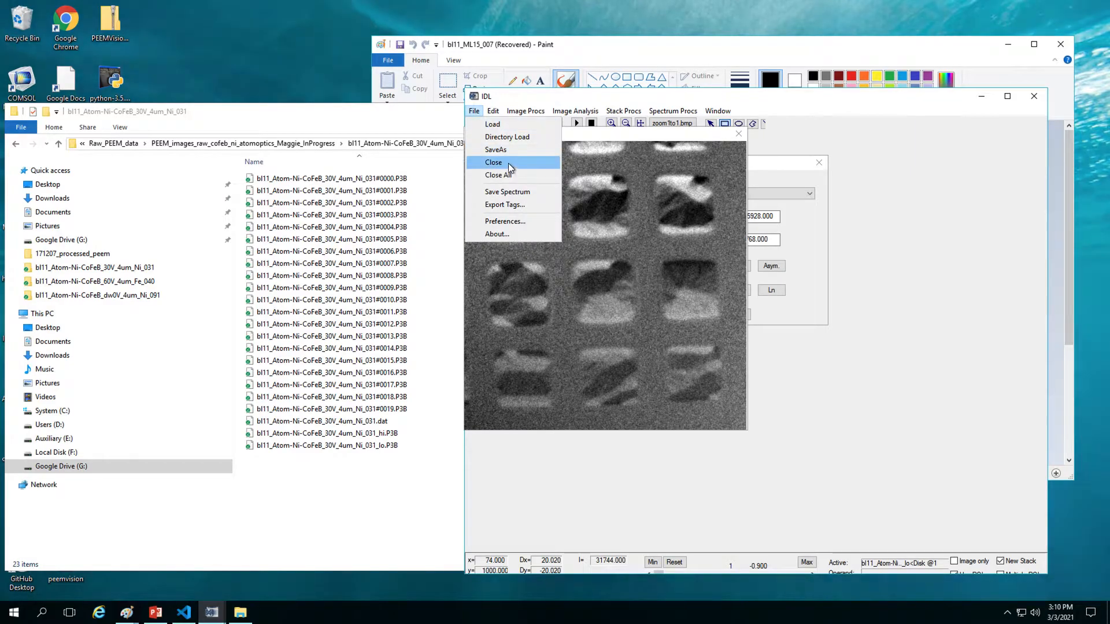
left_click(500, 150)
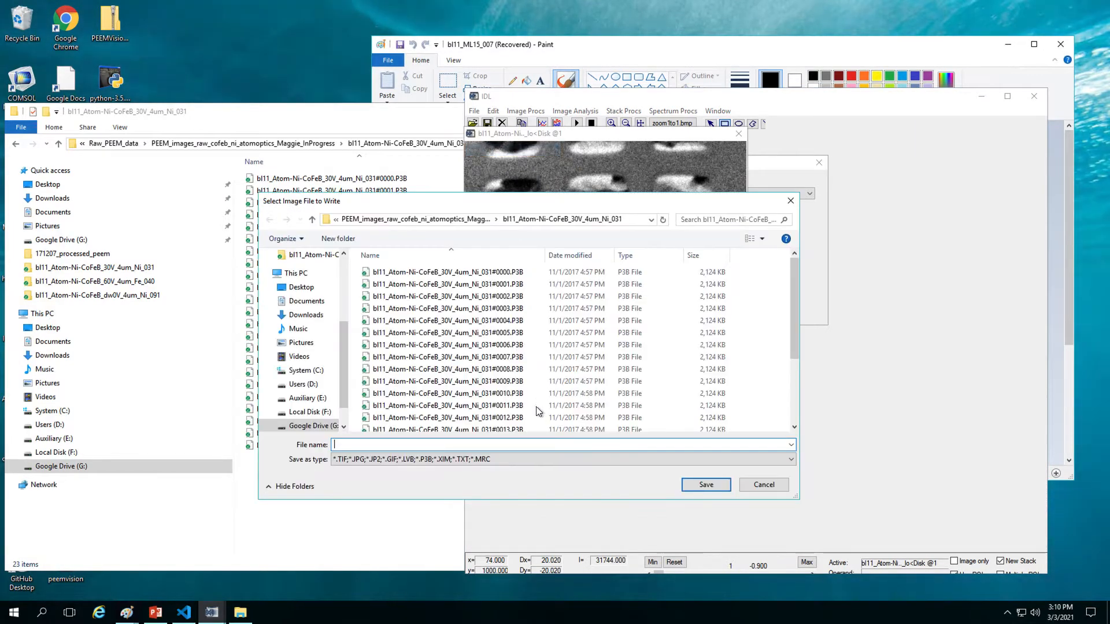
scroll(508, 417, "down", 3)
left_click(500, 426)
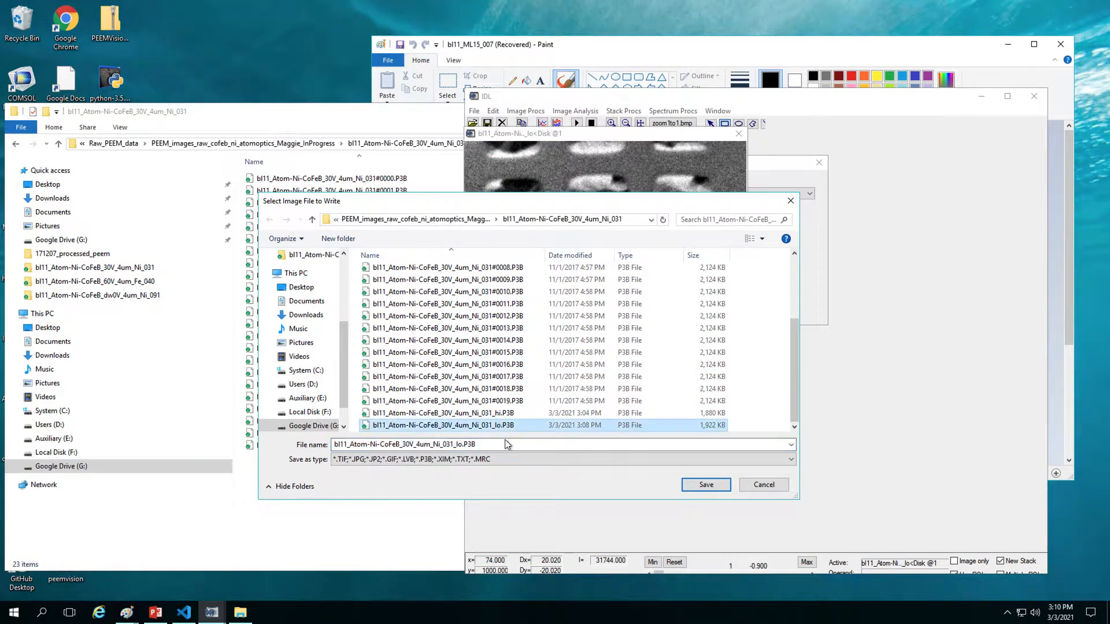
left_click(480, 459)
left_click(379, 489)
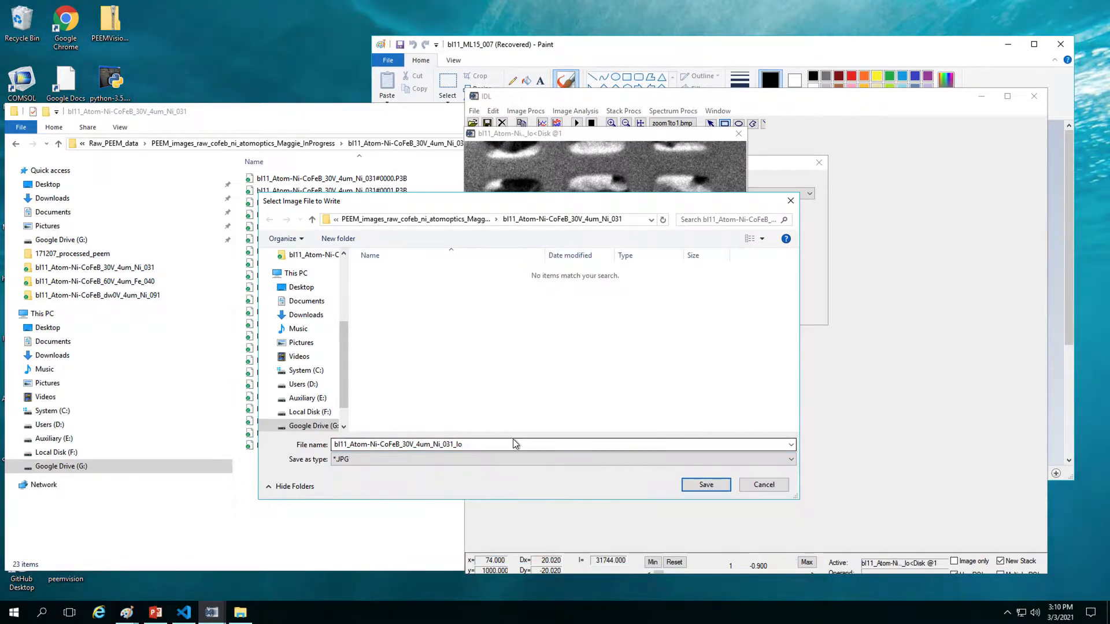
left_click(522, 447)
type(".")
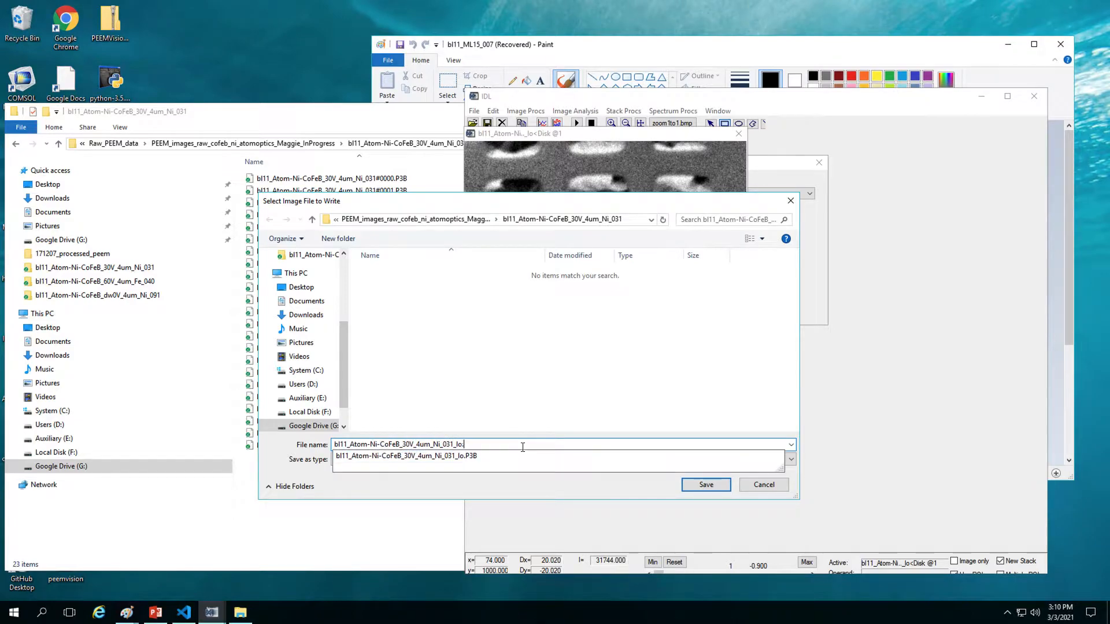
type("jpg")
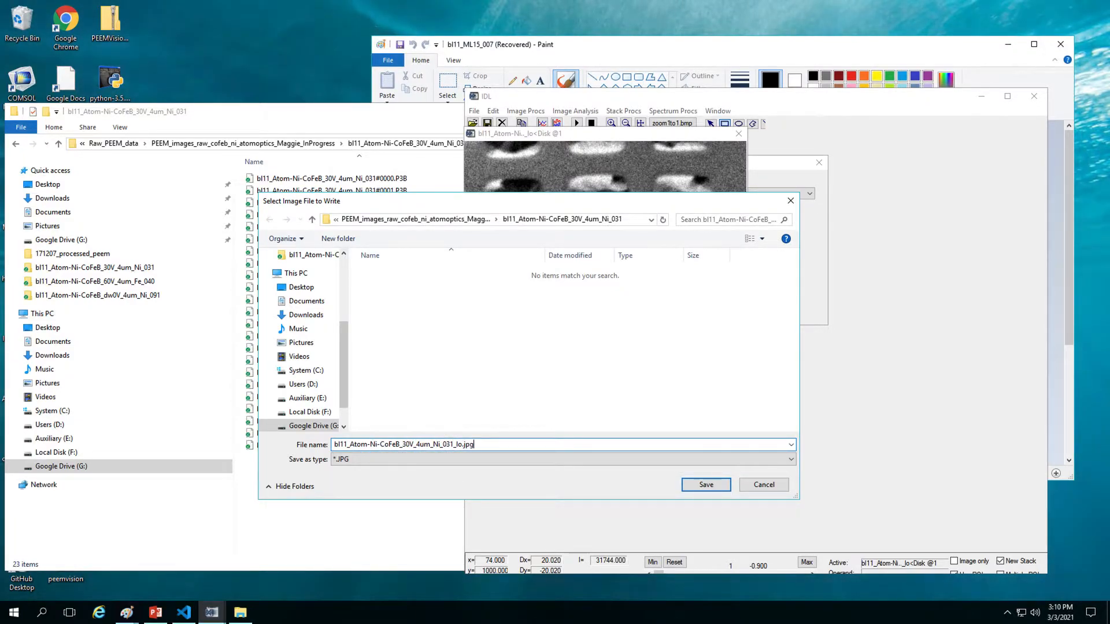
left_click(706, 484)
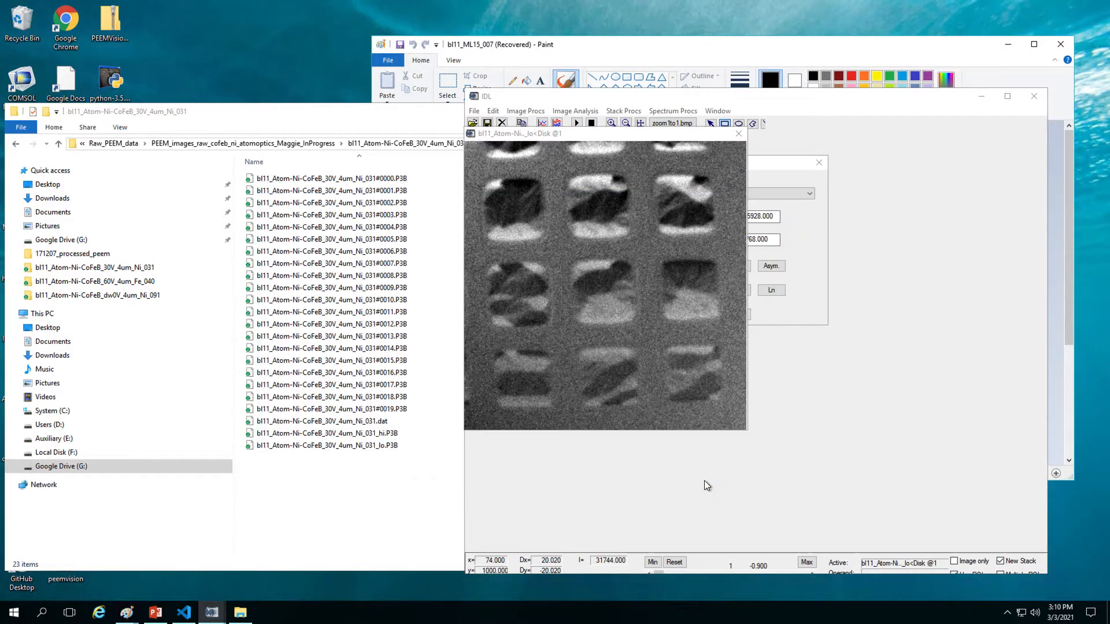
left_click(423, 492)
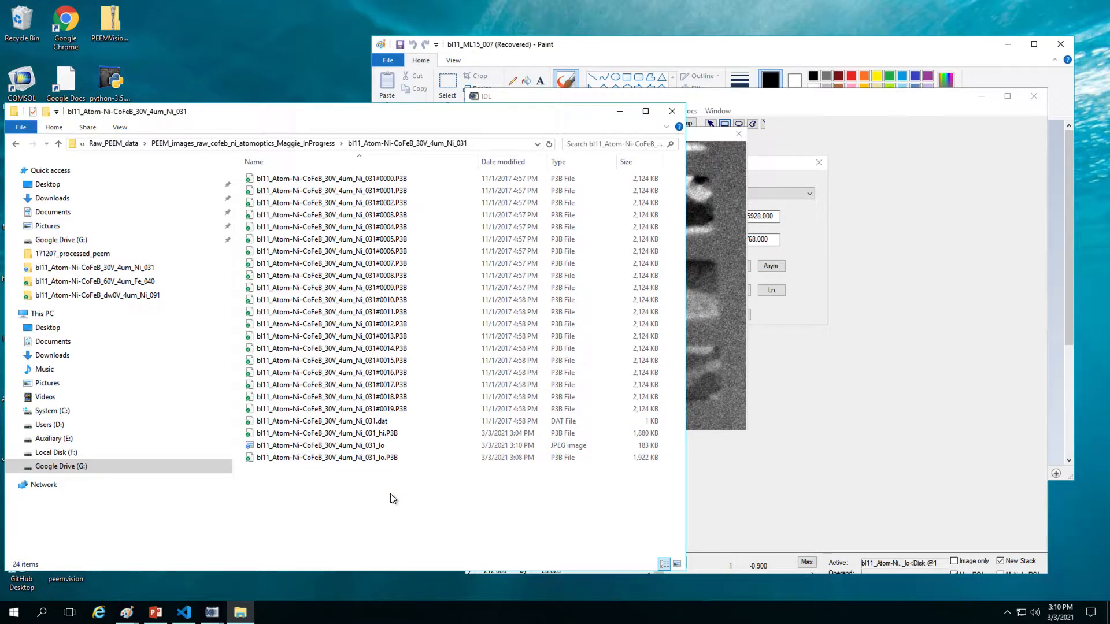
Step: Try opening _lo.P3B from File Explorer and dismiss the cannot-open warning
left_click(398, 459)
double_click(398, 457)
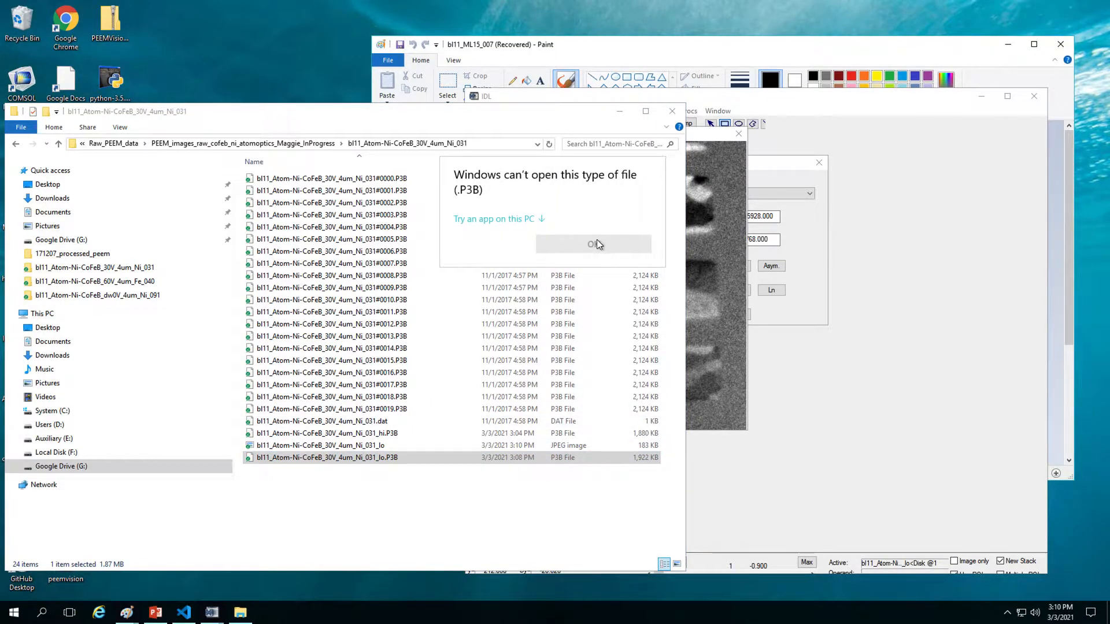
key("Escape")
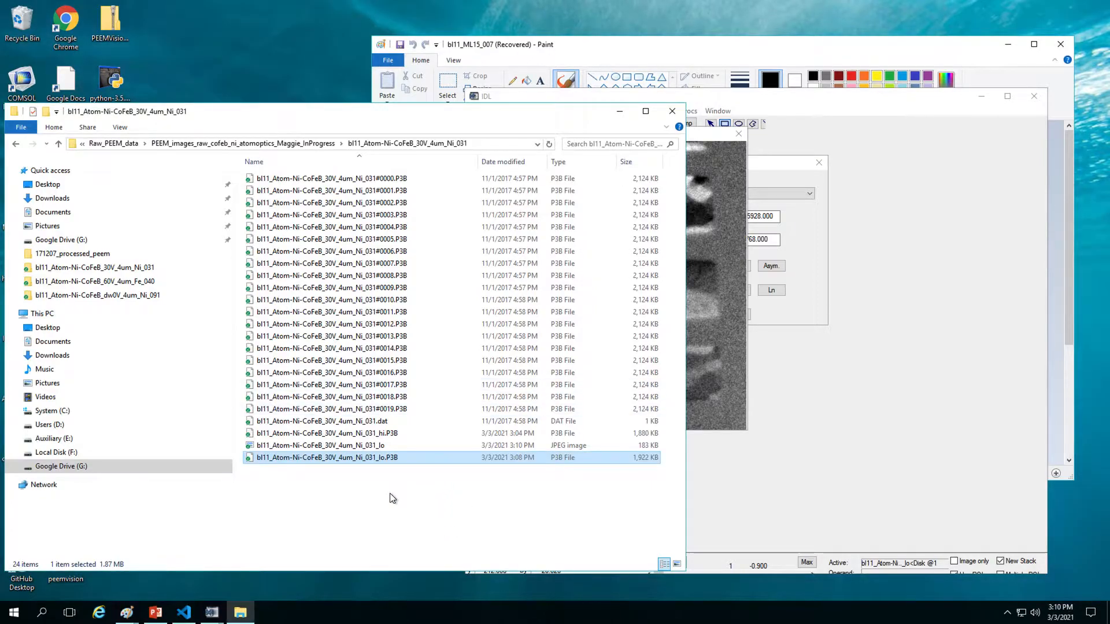
Step: Locate the new _lo JPEG in Explorer, then box the lower-right pads in the IDL image
left_click(719, 99)
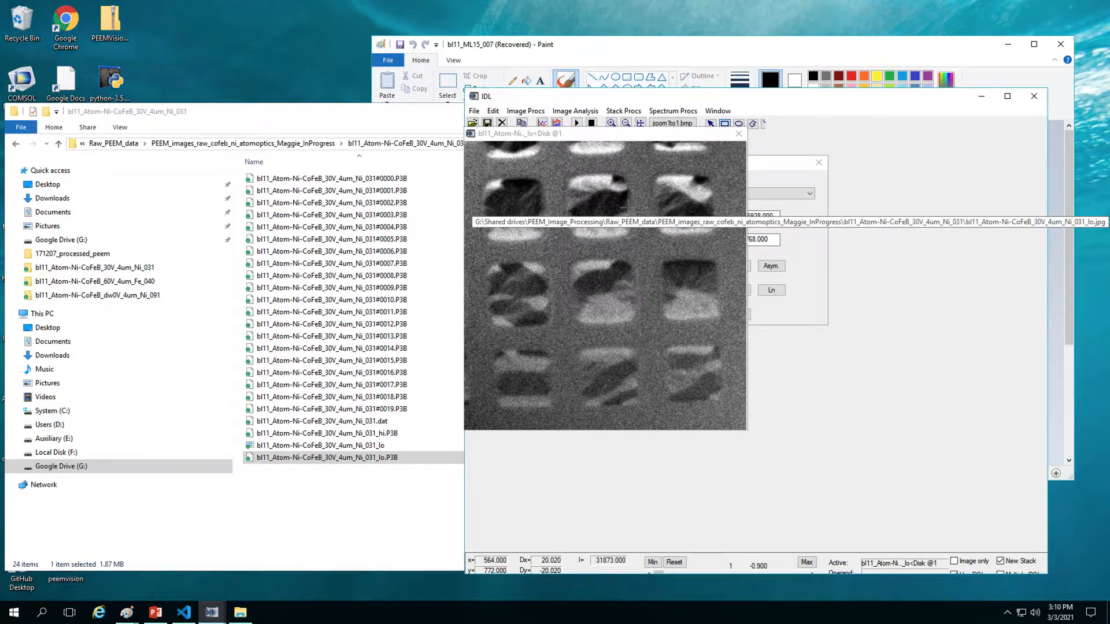
left_click(386, 502)
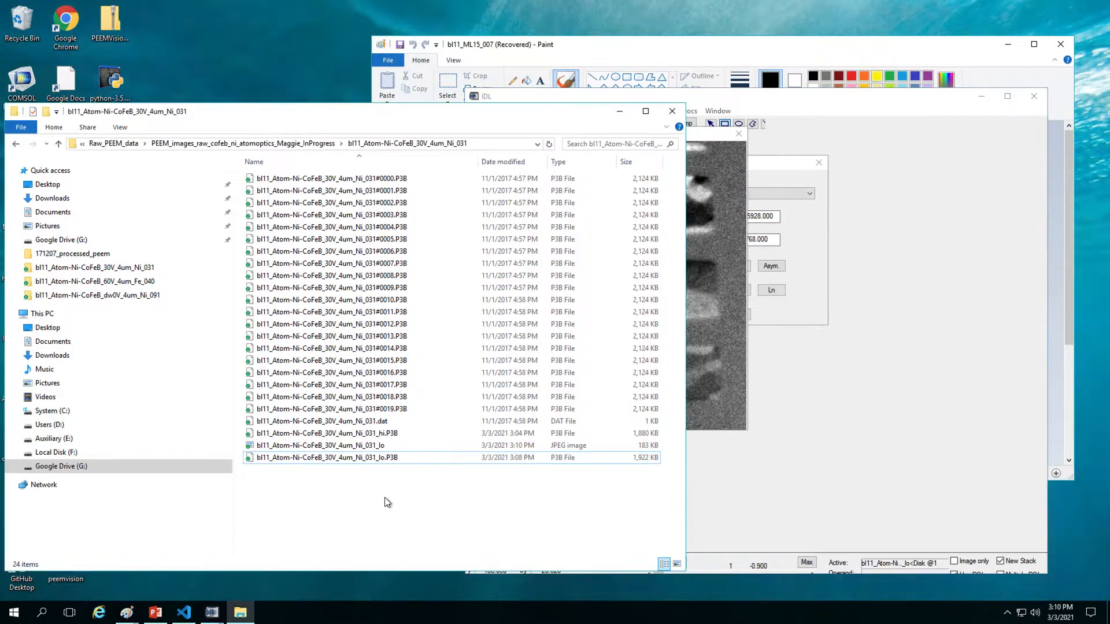
left_click(383, 446)
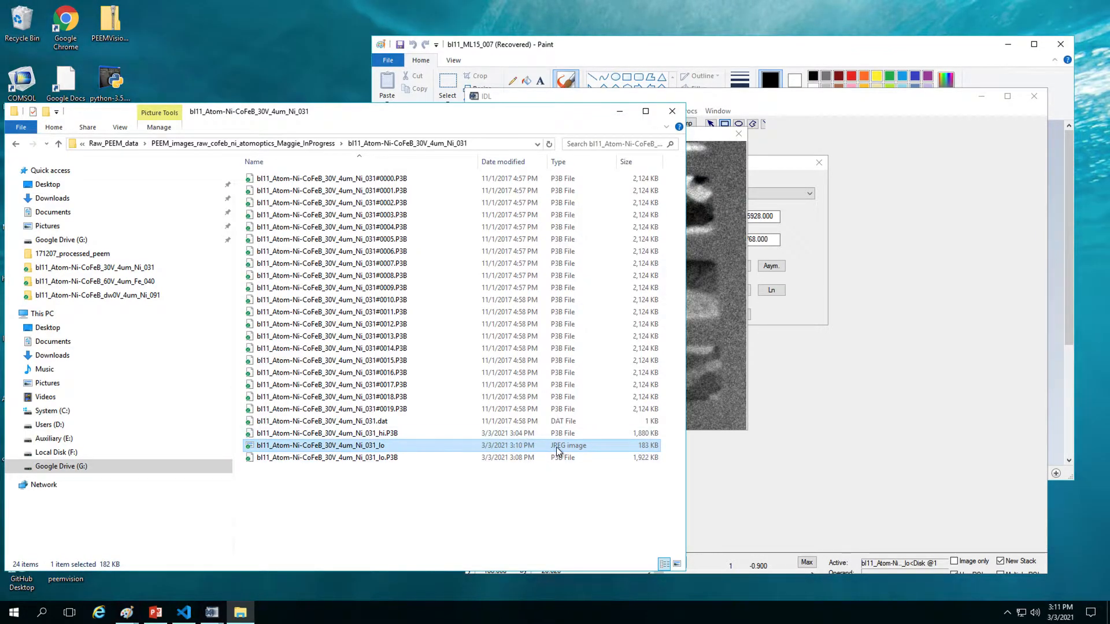
left_click_drag(732, 413, 612, 277)
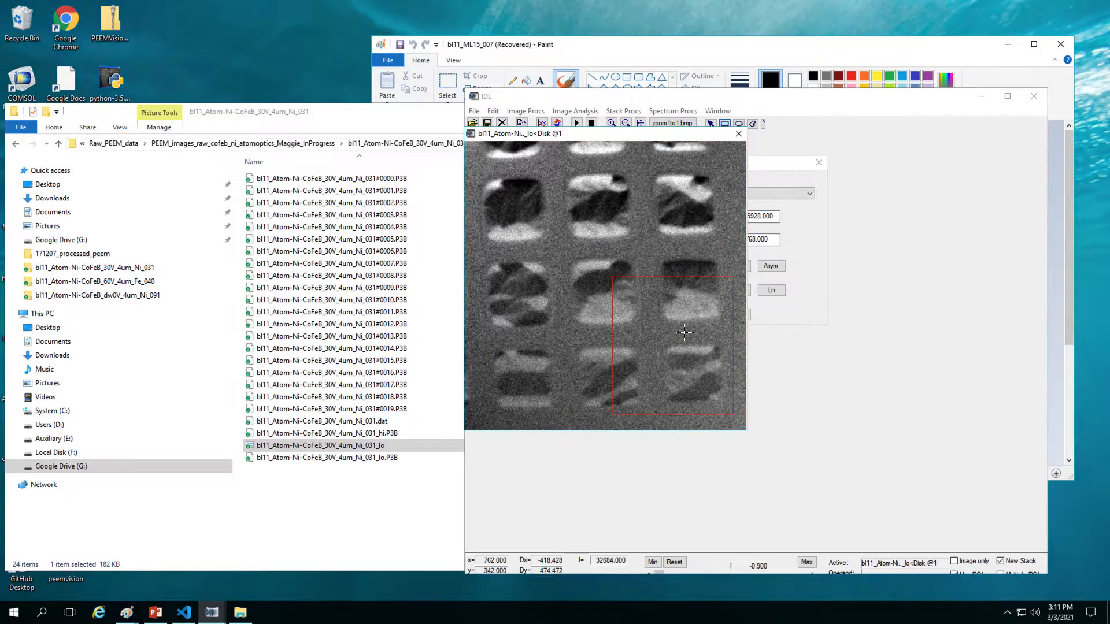
Step: Start a Save As based on the _lo.P3B name, replacing the P3B extension with tif
left_click(474, 111)
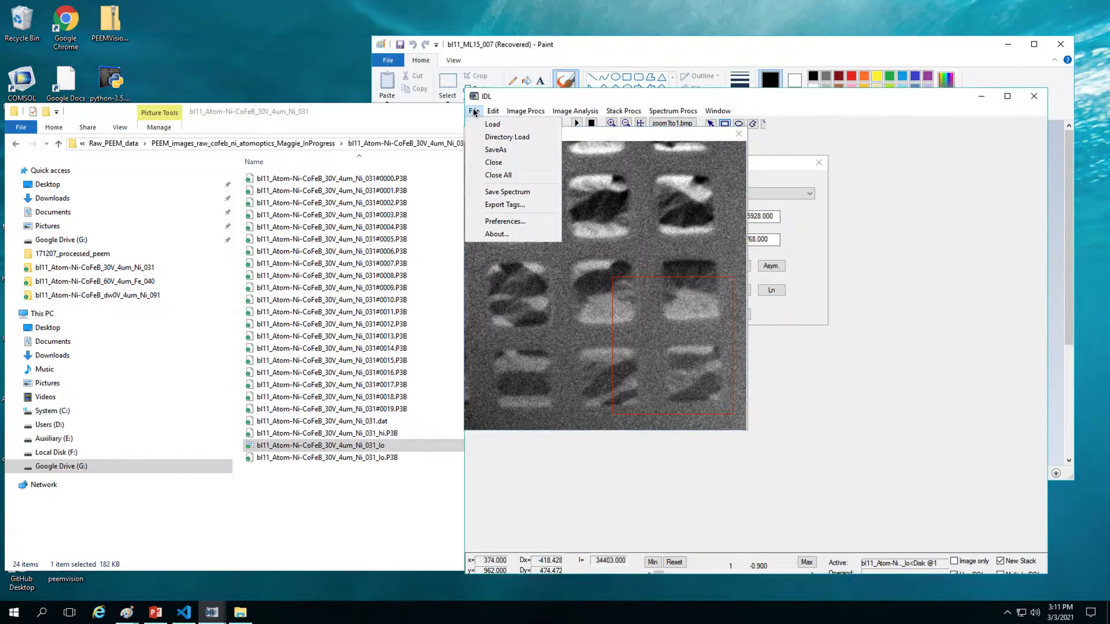
left_click(496, 150)
scroll(508, 382, "down", 3)
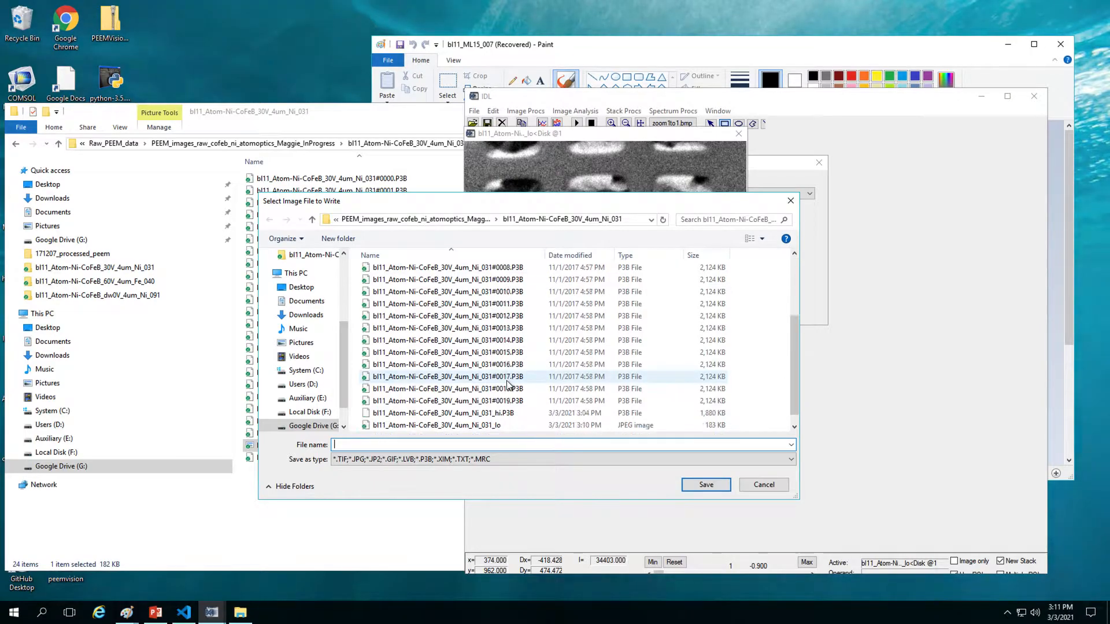
left_click(507, 427)
left_click(489, 445)
left_click(490, 445)
key("BackSpace")
key("BackSpace")
key("BackSpace")
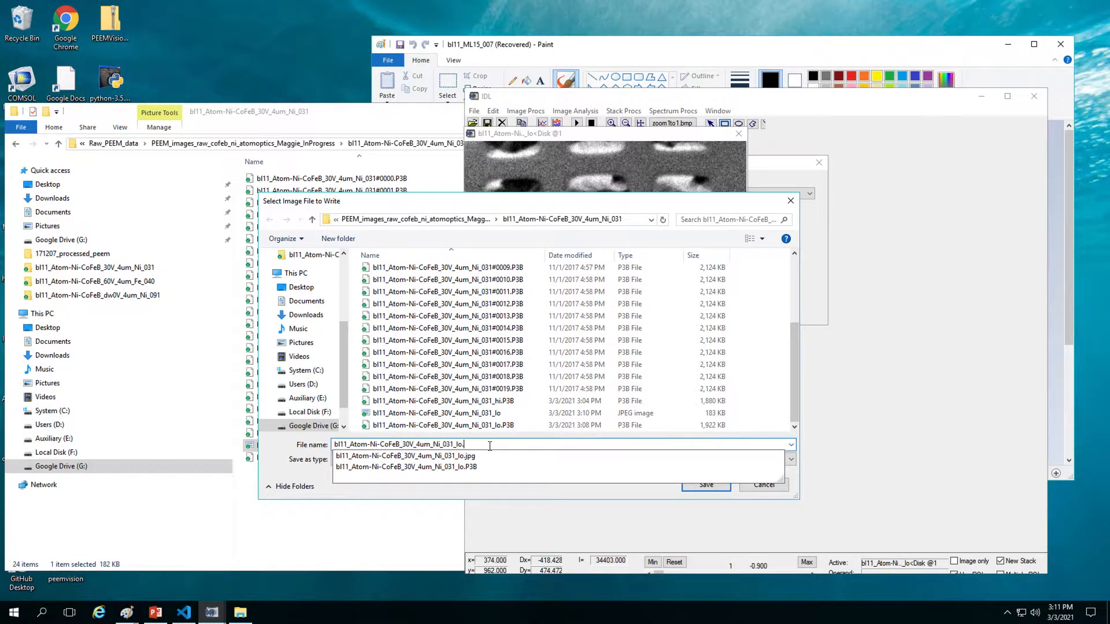
type("t")
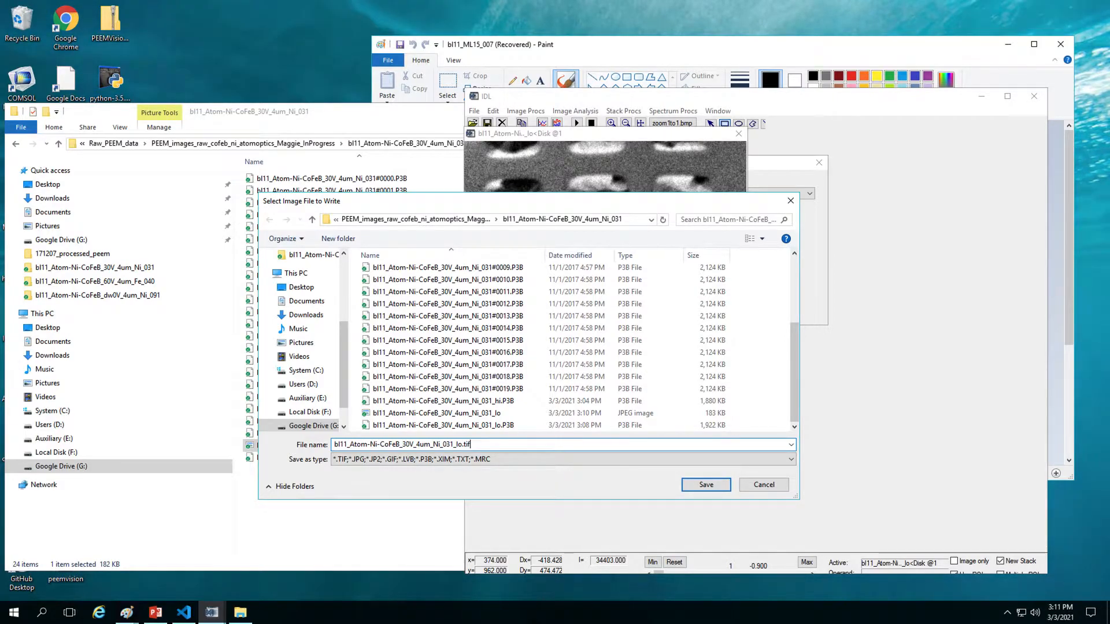
type("if")
Step: Set the save type to TIF, append .tif to the name and save the _lo image
left_click(490, 459)
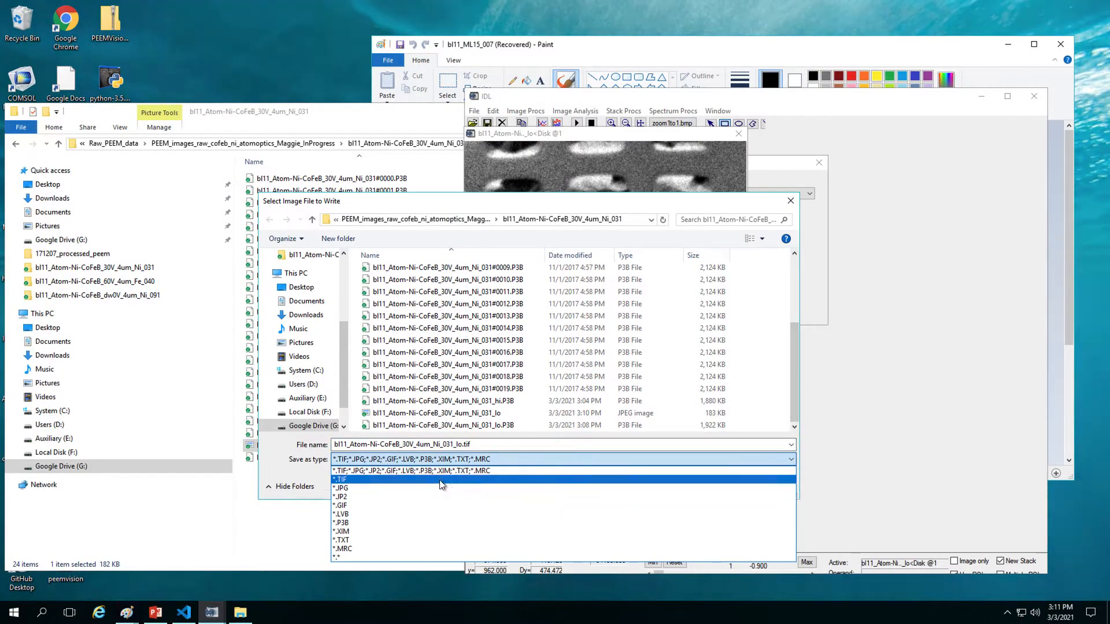
left_click(440, 479)
left_click(554, 457)
left_click(558, 446)
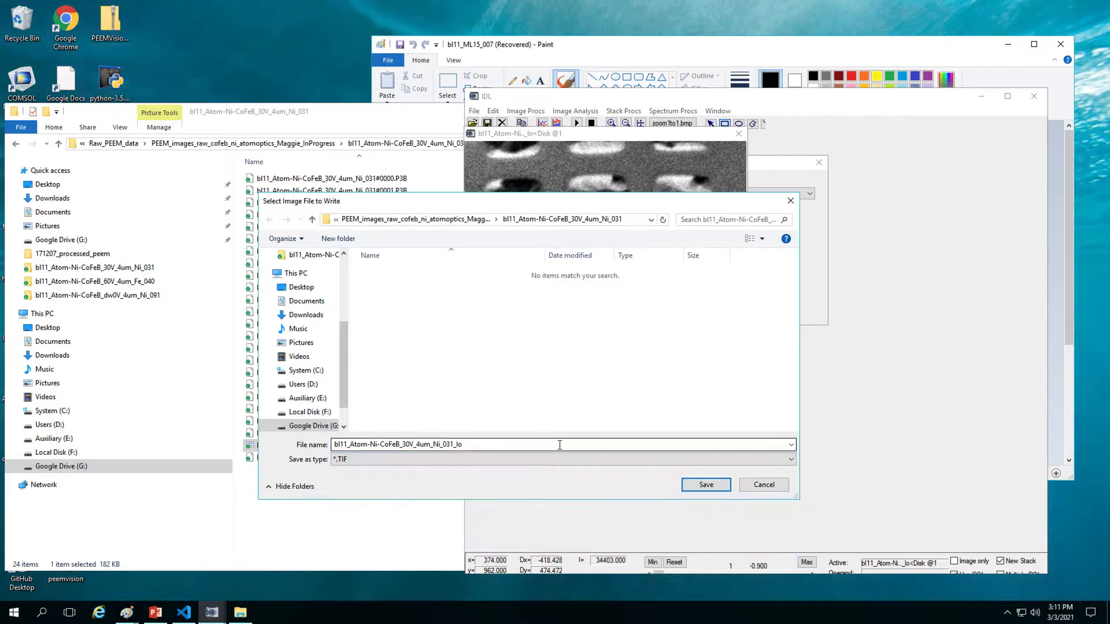
left_click(553, 448)
left_click(553, 448)
type(".t")
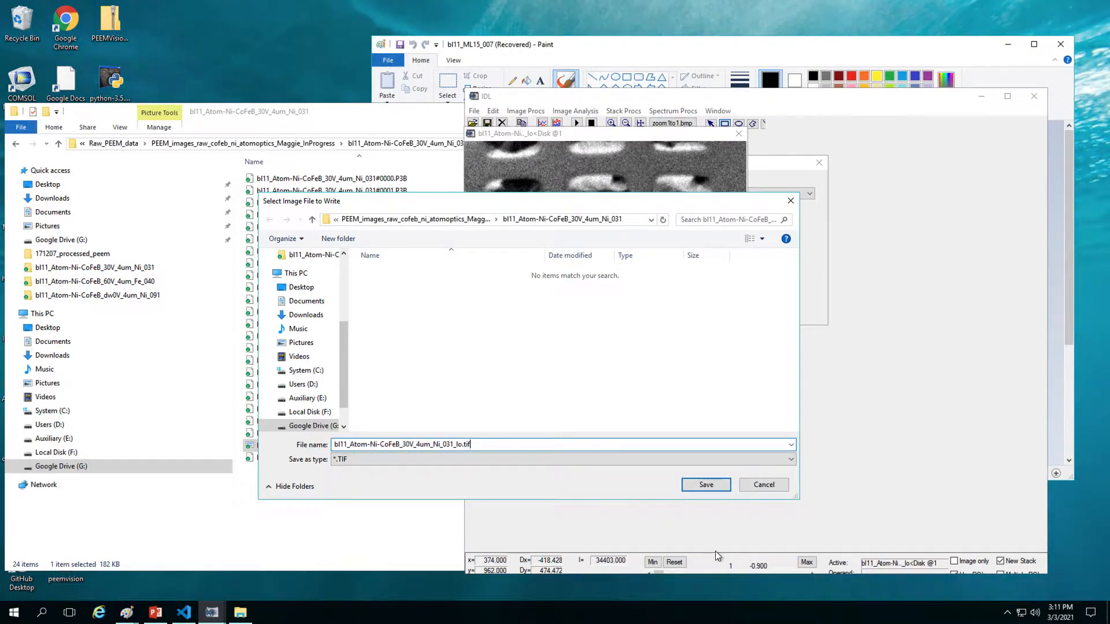
type("if")
left_click(707, 484)
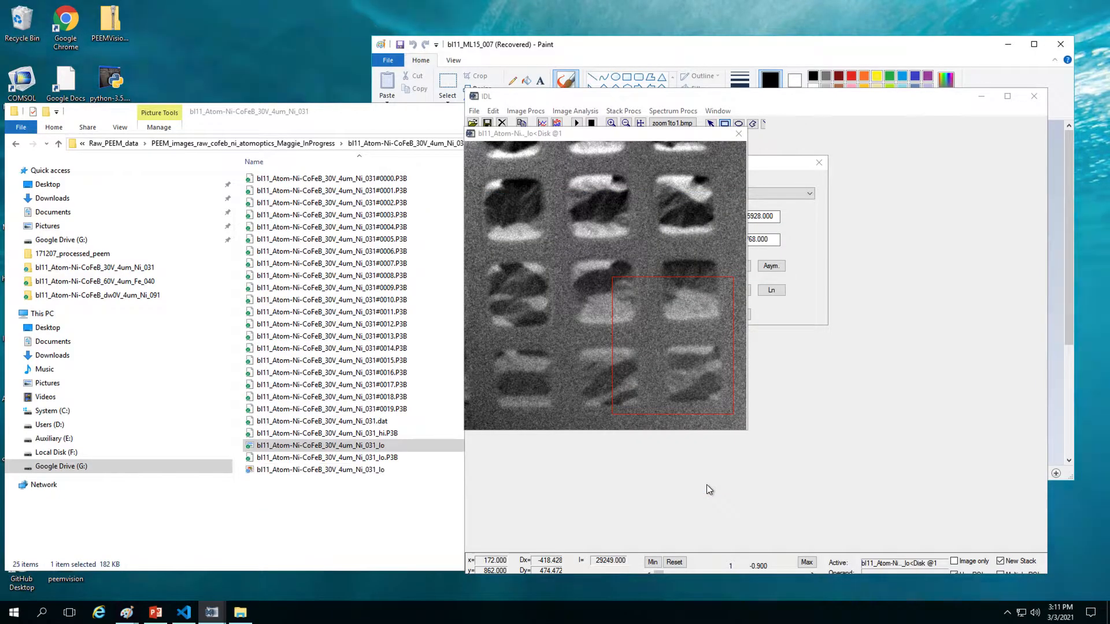
Step: Switch to File Explorer and select the saved _lo TIF in the Ni_031 folder
left_click(459, 489)
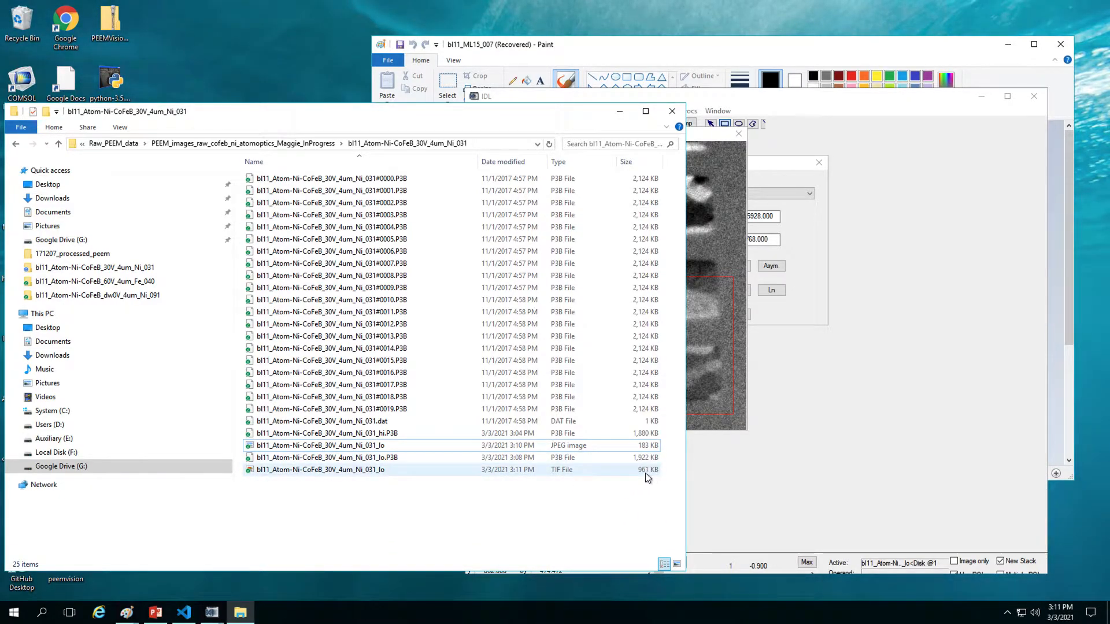
left_click(596, 470)
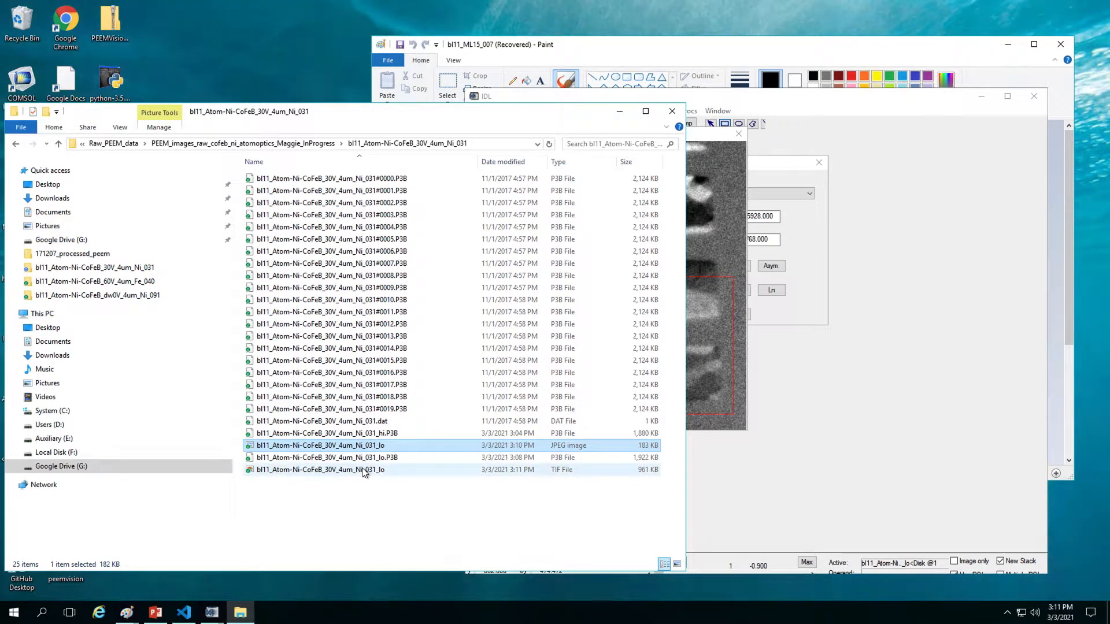
Step: View the _lo TIF in Windows Photo Viewer, then close it and return to IDL
double_click(361, 469)
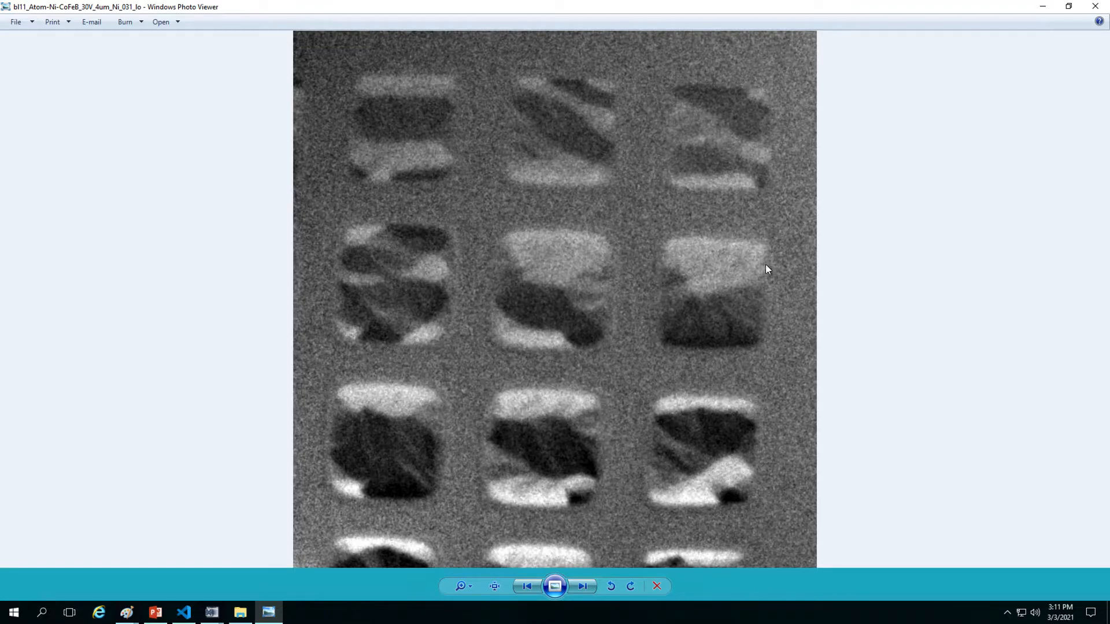
left_click(1090, 8)
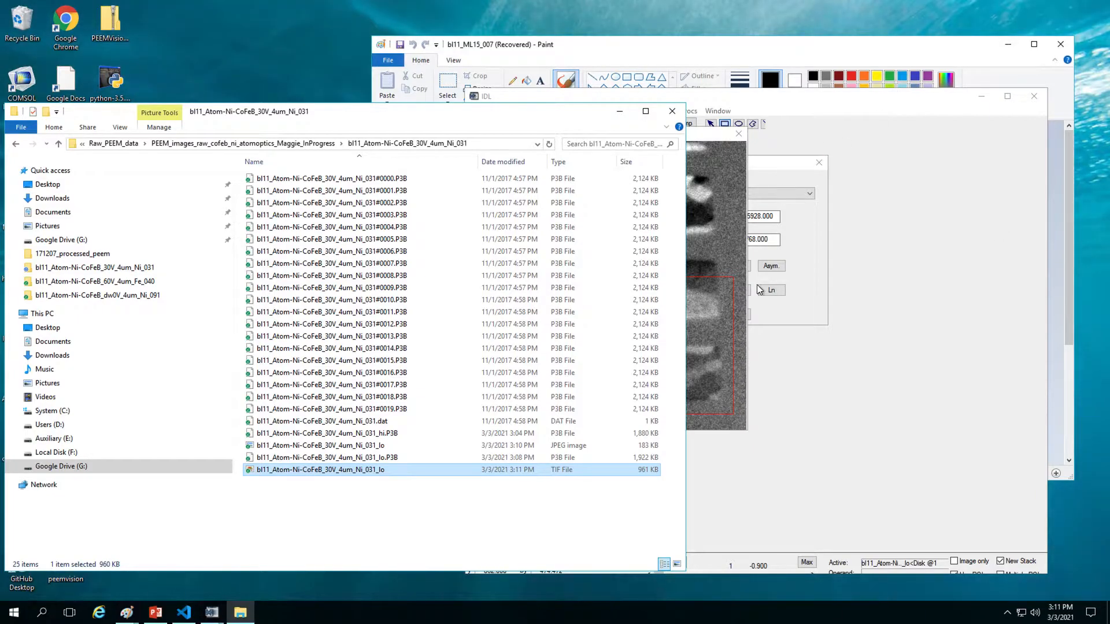
left_click(716, 187)
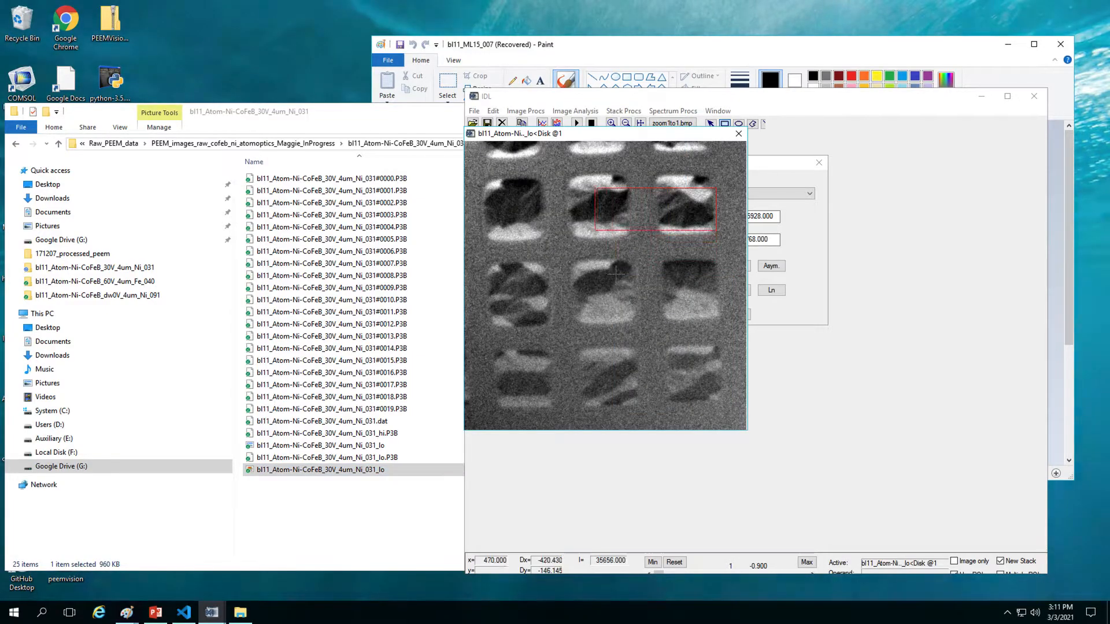
Step: Load the Ni_031 _hi.P3B image into IDL Virtual Machine
left_click(392, 485)
left_click(734, 487)
left_click(473, 123)
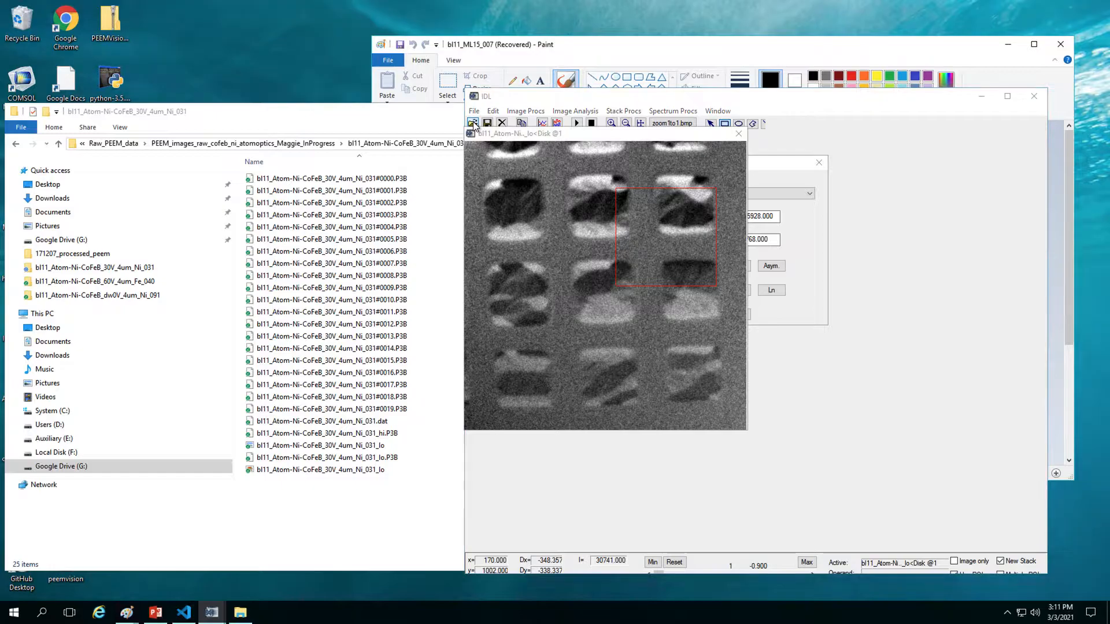
scroll(480, 451, "down", 3)
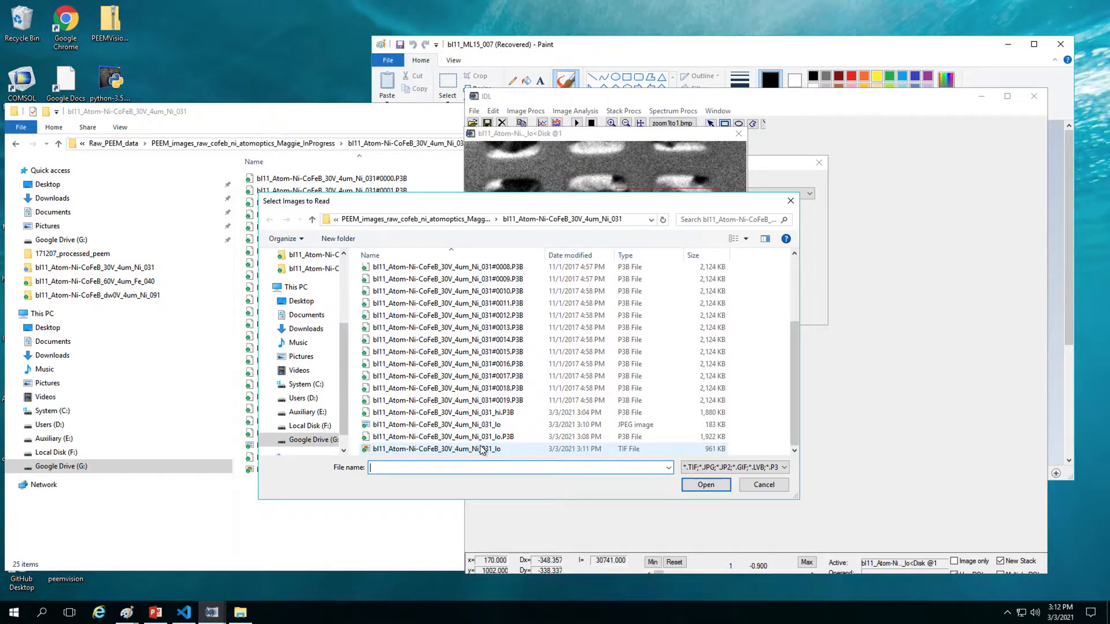
double_click(518, 412)
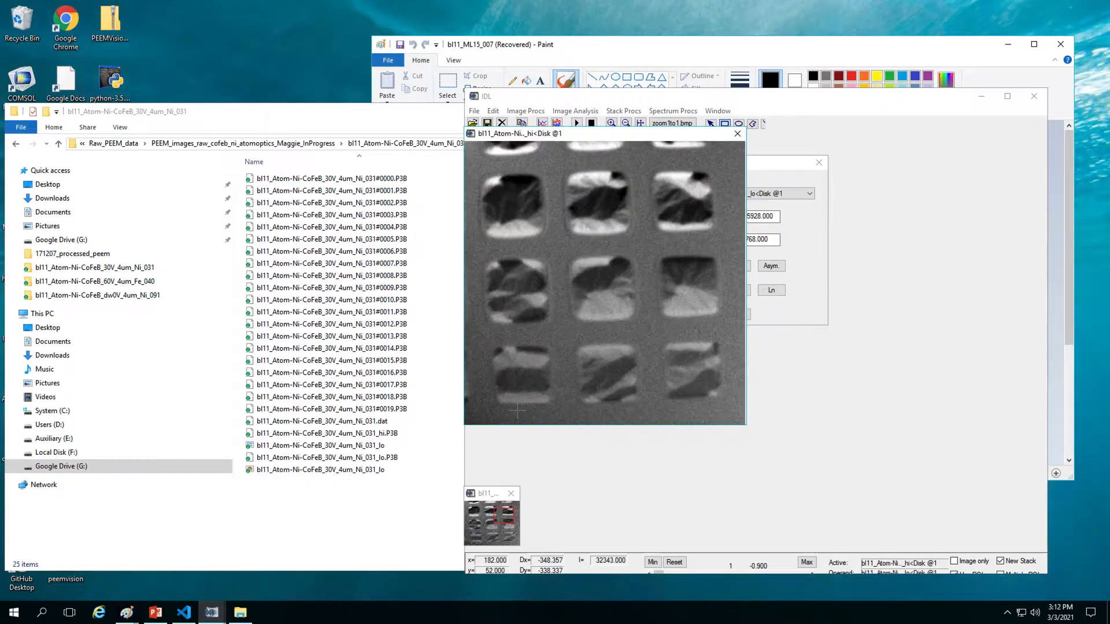
Step: Save the loaded image over the existing _hi.P3B file
left_click(500, 112)
mouse_move(473, 111)
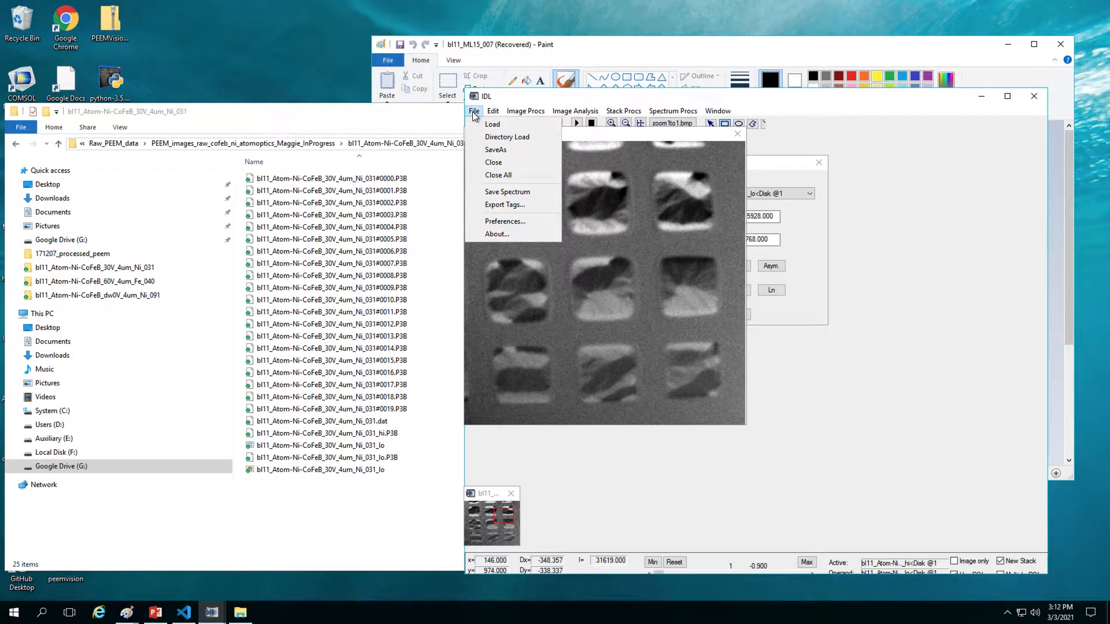
left_click(504, 151)
scroll(534, 358, "down", 3)
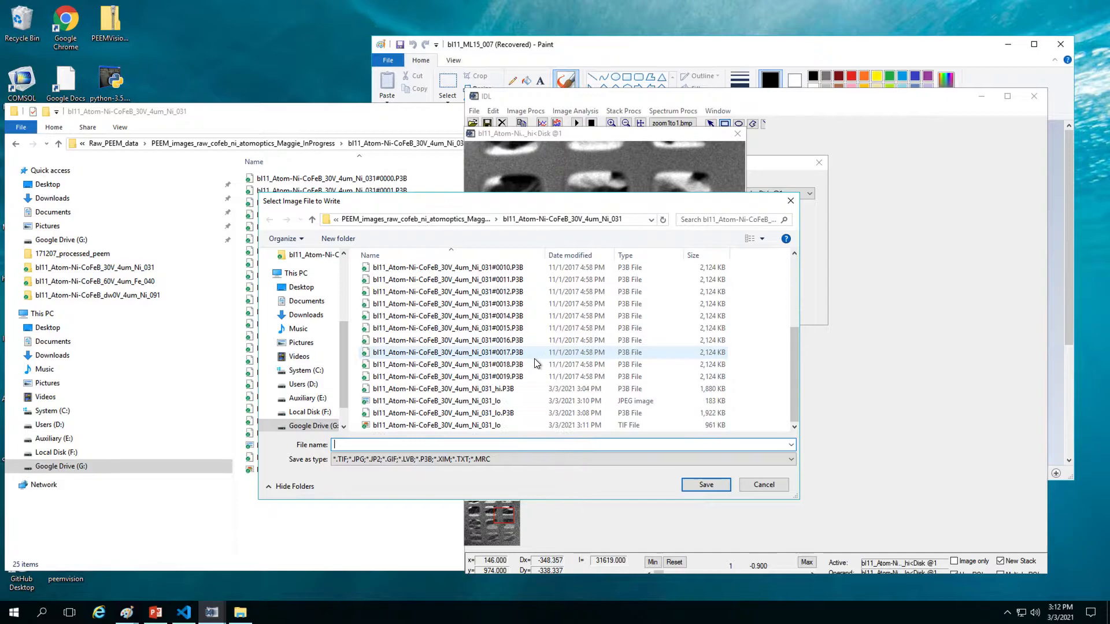
double_click(520, 391)
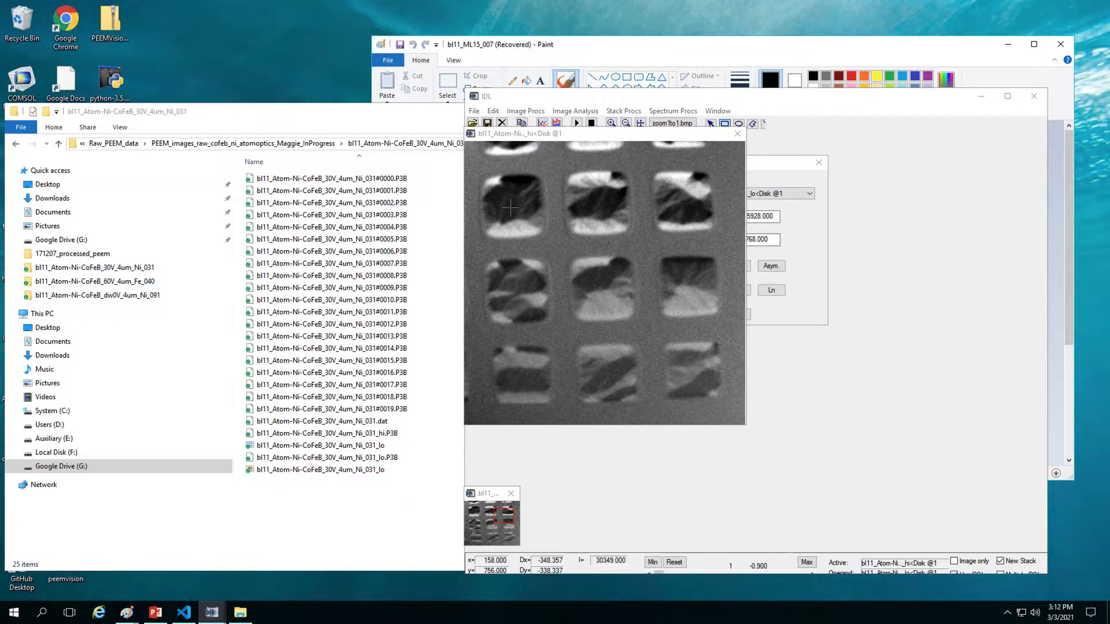
Step: Save the _hi image as a TIF file, appending .tif to the _hi.P3B name
left_click(474, 110)
left_click(495, 150)
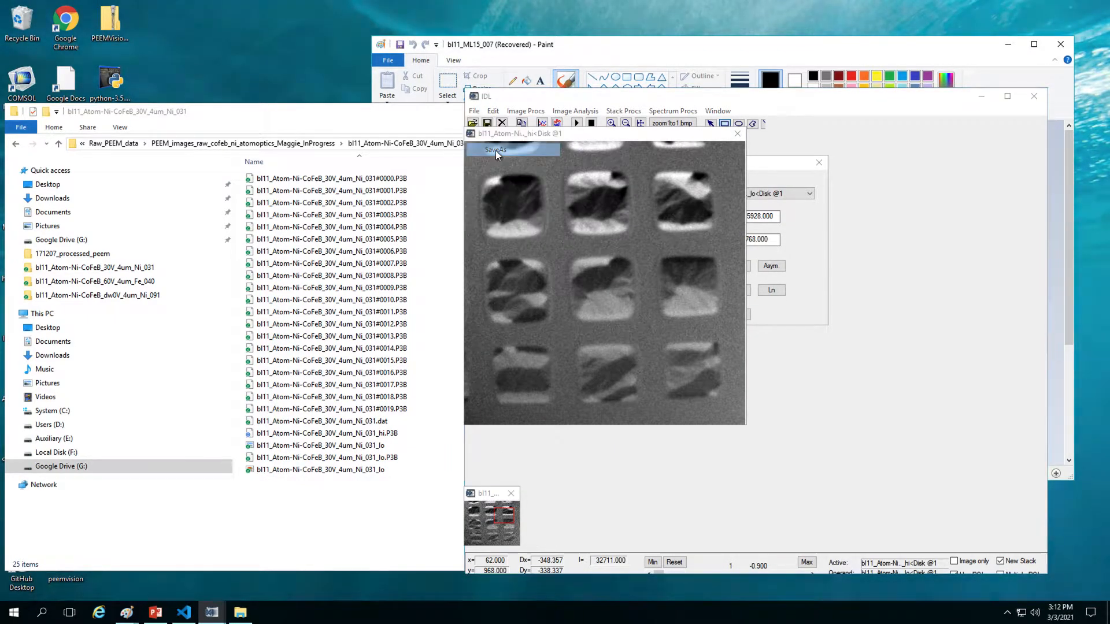
scroll(519, 420, "down", 4)
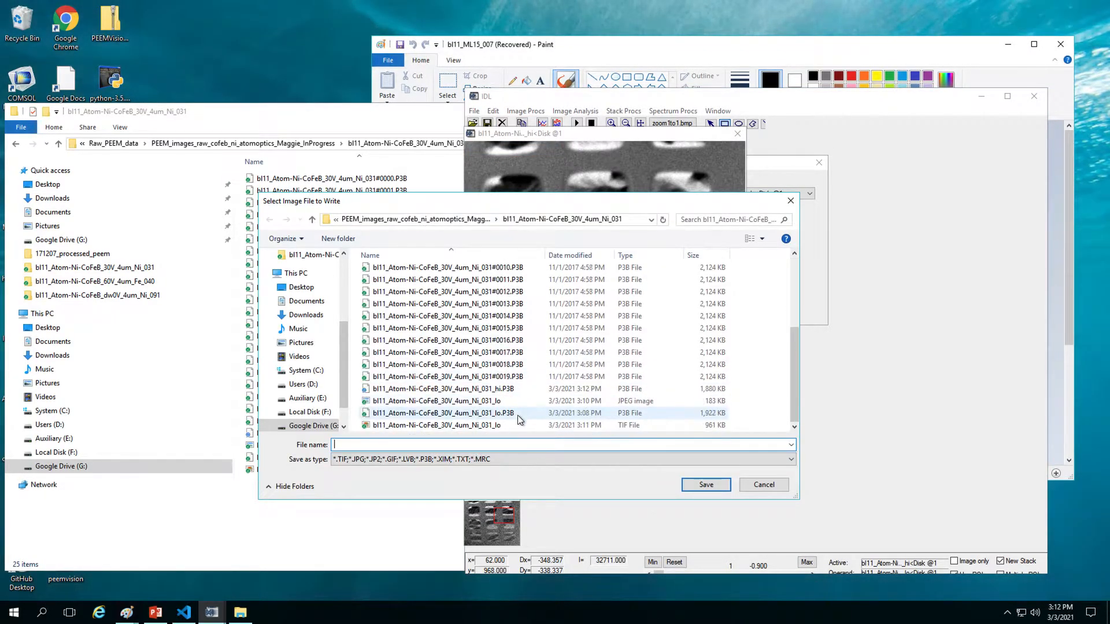
left_click(508, 389)
left_click(482, 461)
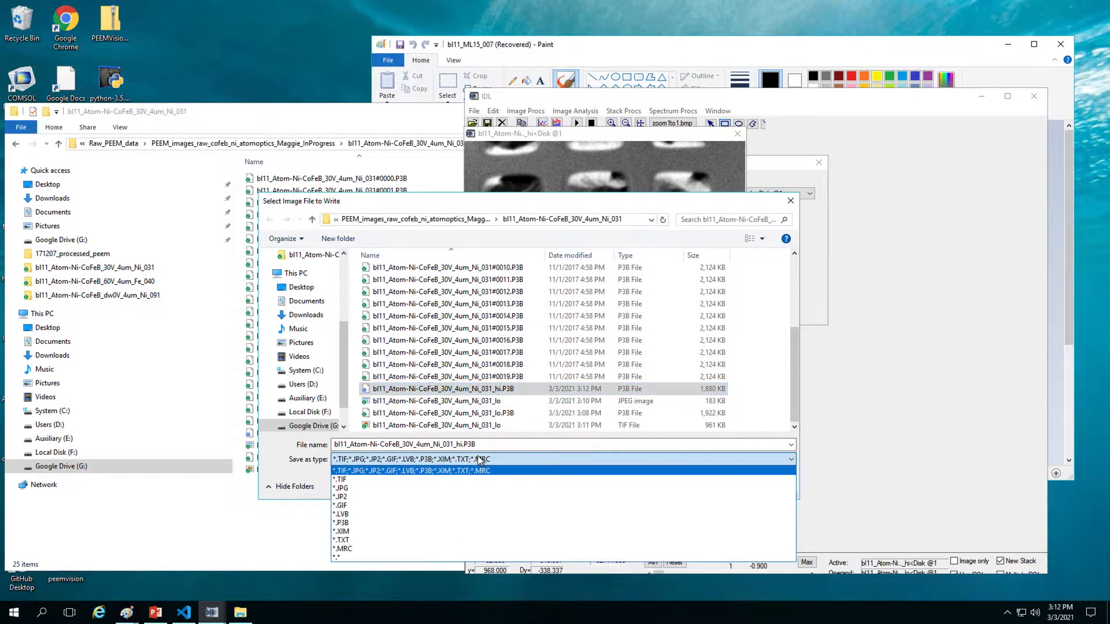
left_click(388, 479)
left_click(491, 447)
left_click(498, 448)
type(".tif")
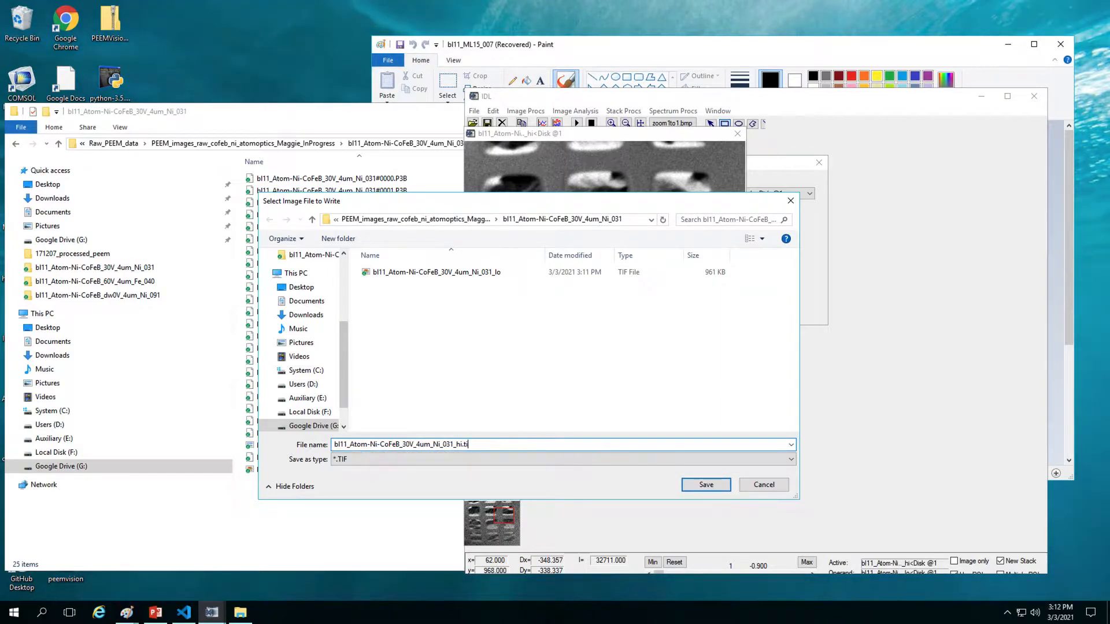
left_click(686, 487)
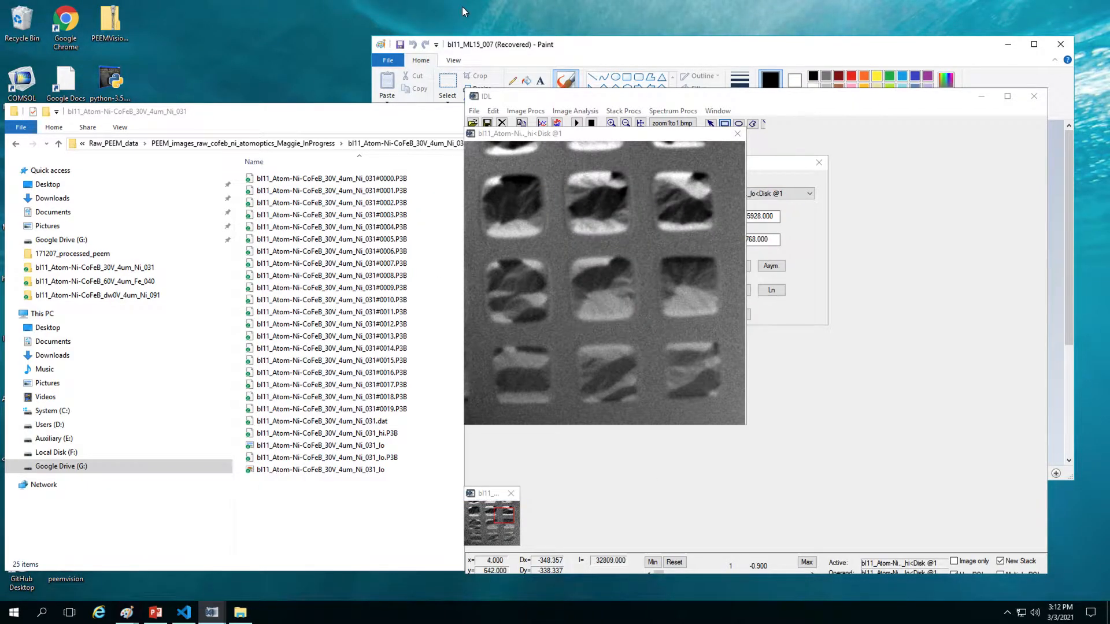
left_click(476, 111)
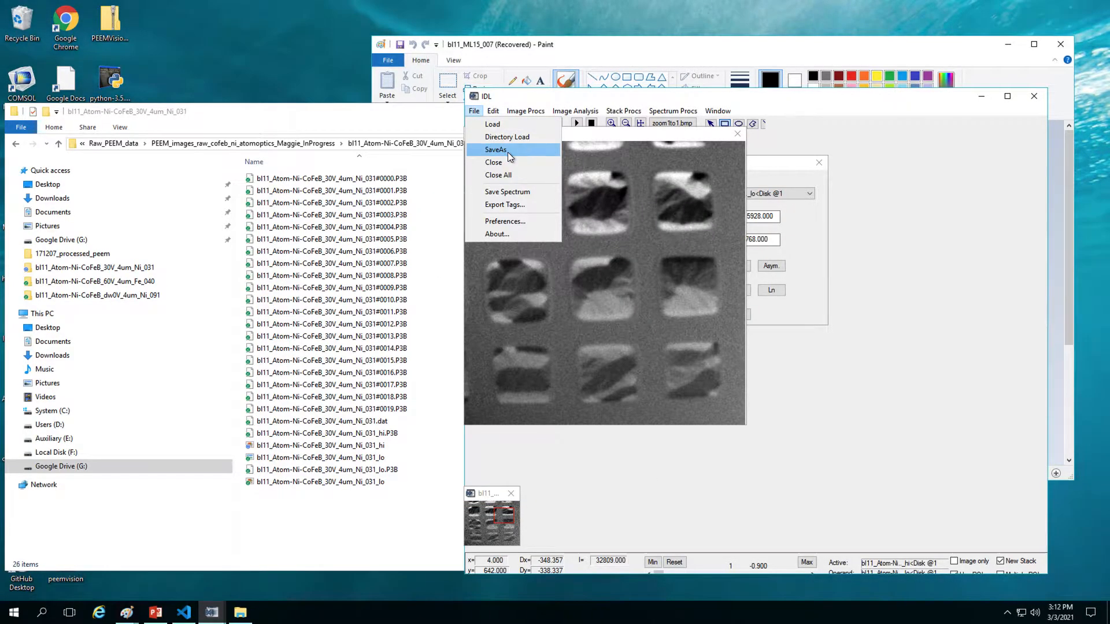
Step: Save the _hi image as a JPG, choosing JPG type and appending .jpg to the _hi name
left_click(508, 152)
scroll(523, 417, "down", 4)
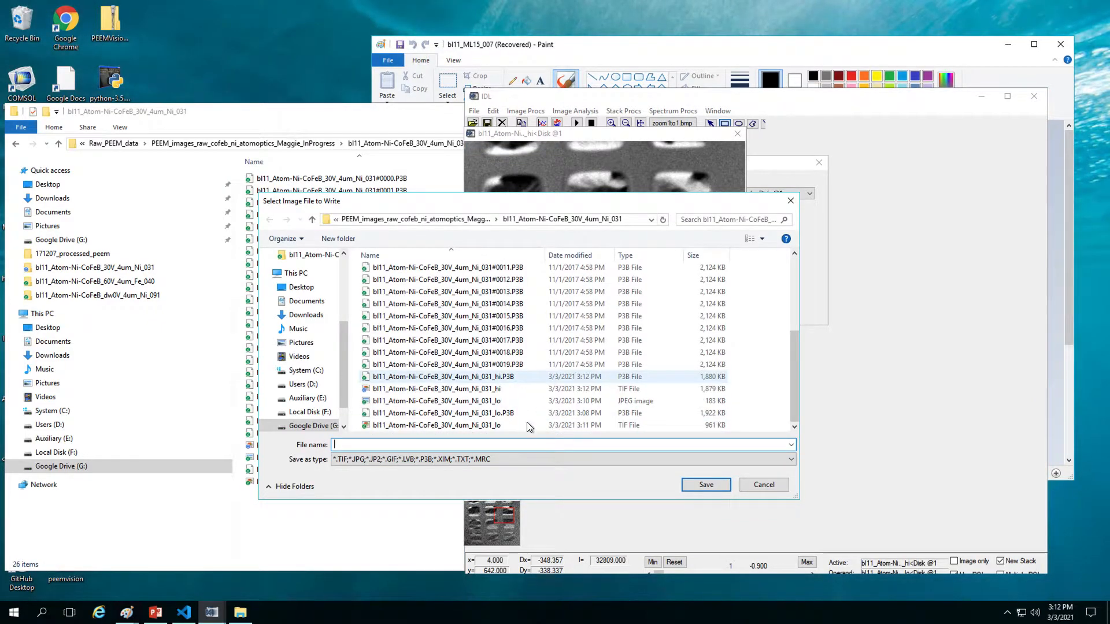
left_click(508, 388)
left_click(498, 459)
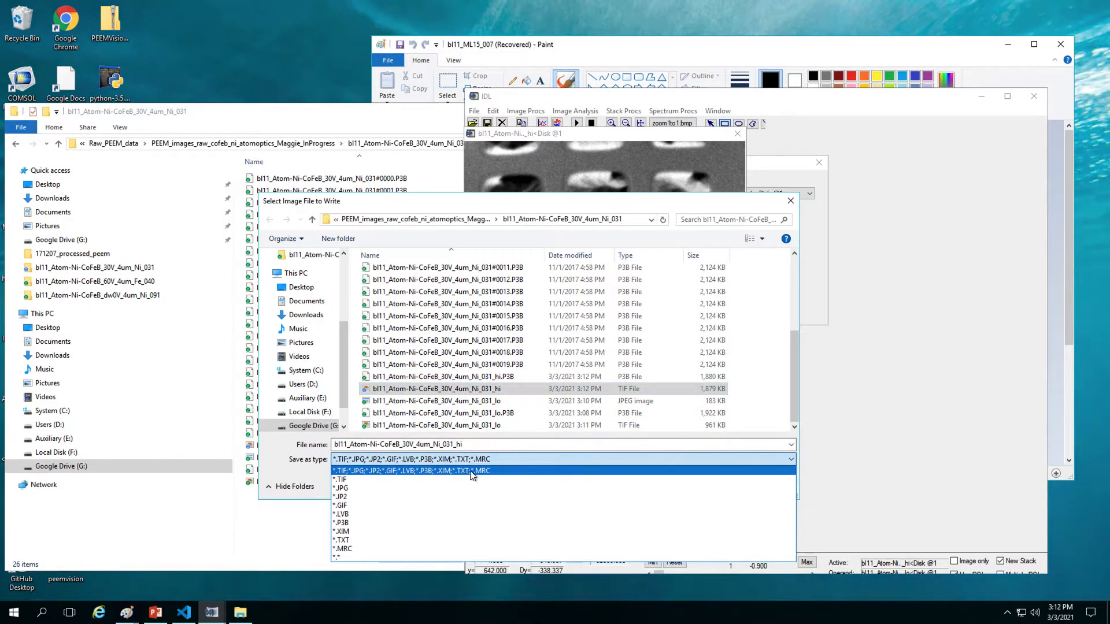
left_click(417, 490)
left_click(523, 446)
left_click(527, 445)
type(".jpg")
left_click_drag(478, 448, 463, 449)
left_click(486, 445)
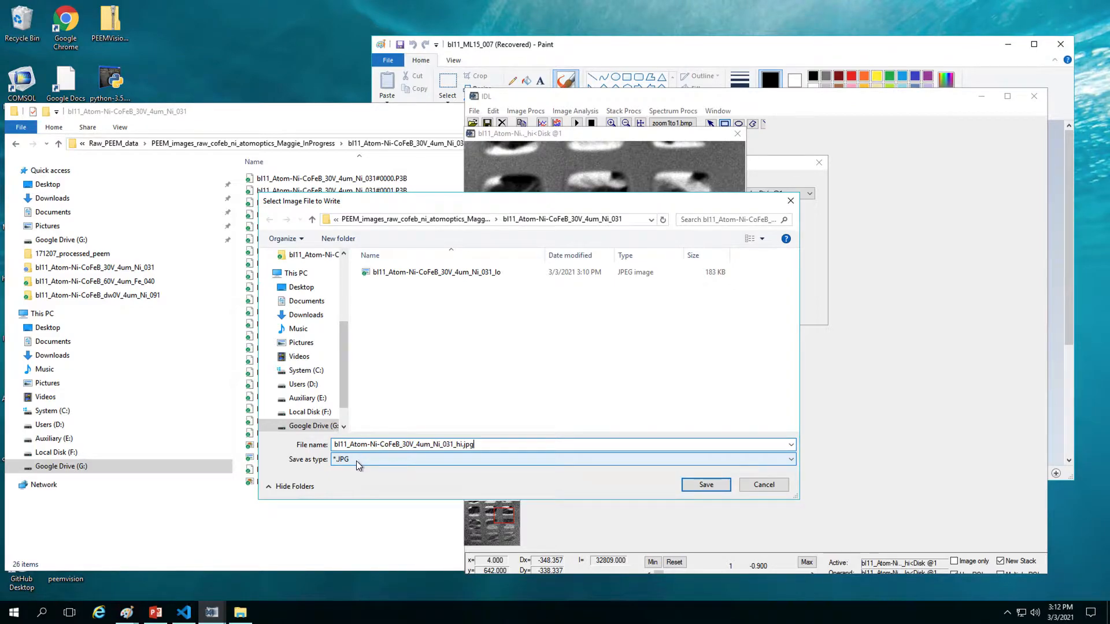
left_click_drag(462, 444, 494, 444)
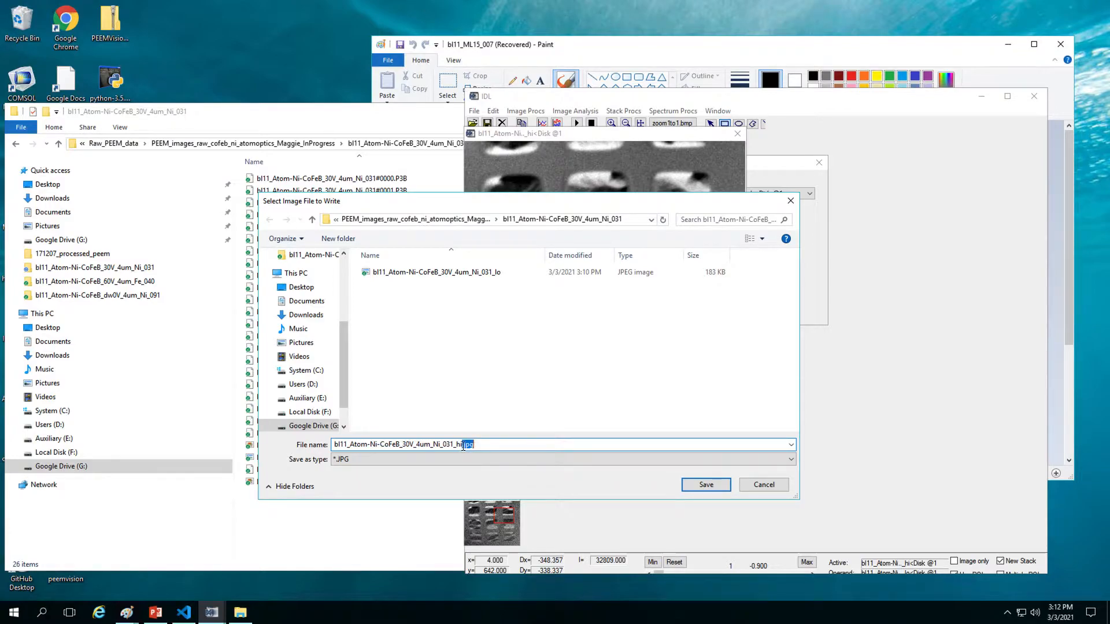
left_click(488, 445)
left_click(711, 484)
Step: Resize the File Explorer window to uncover the image and show file dates
left_click(391, 559)
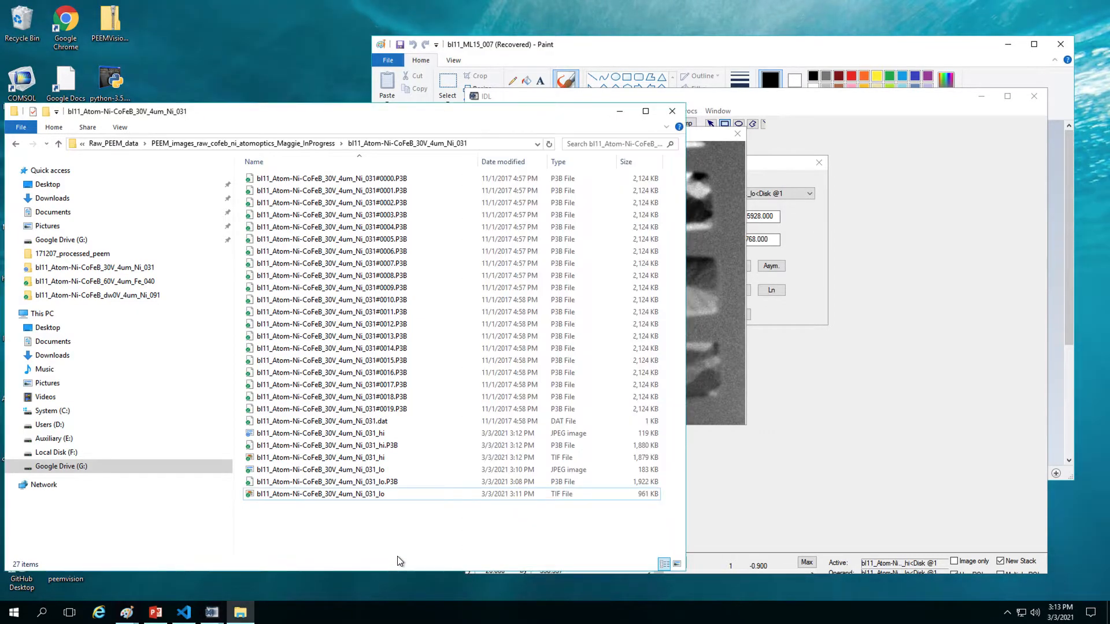
left_click_drag(686, 260, 466, 307)
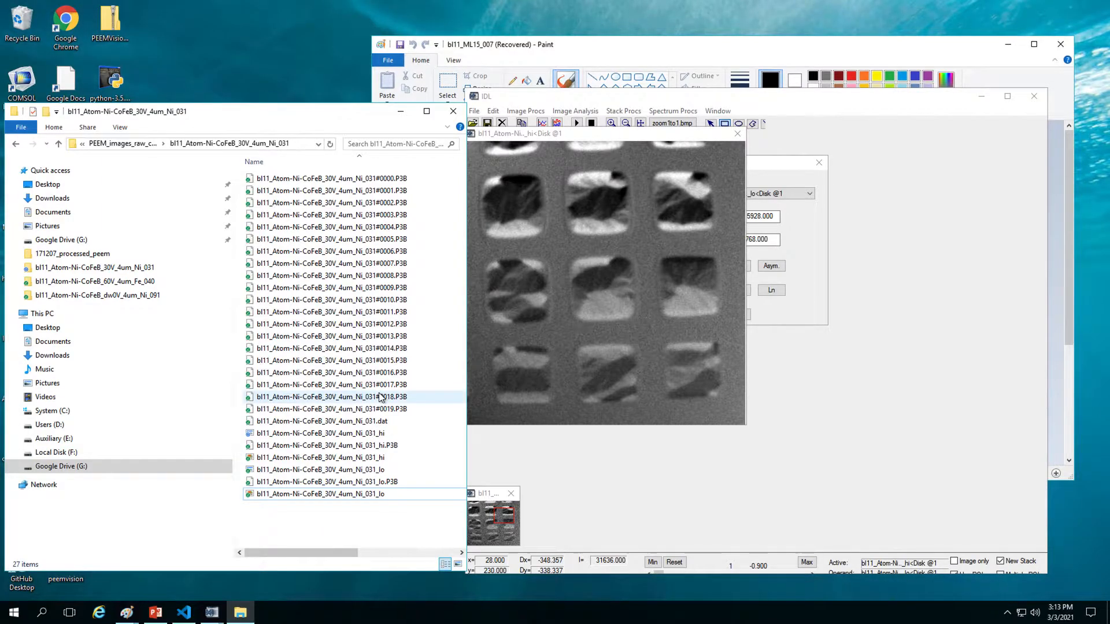
left_click_drag(467, 499, 538, 497)
left_click(338, 523)
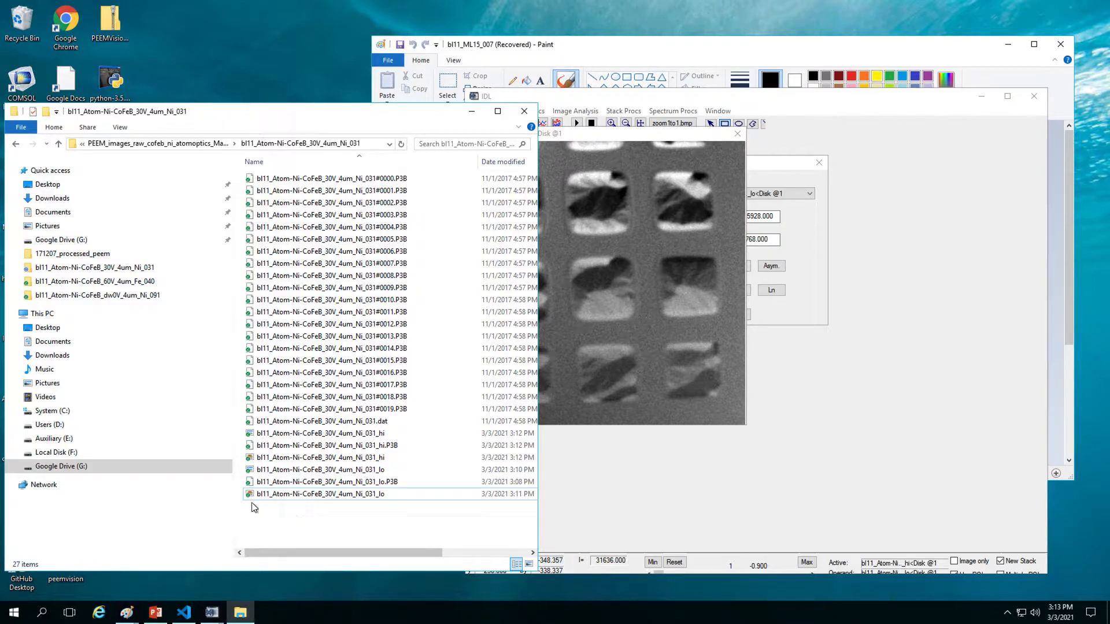
left_click(374, 515)
left_click(374, 519)
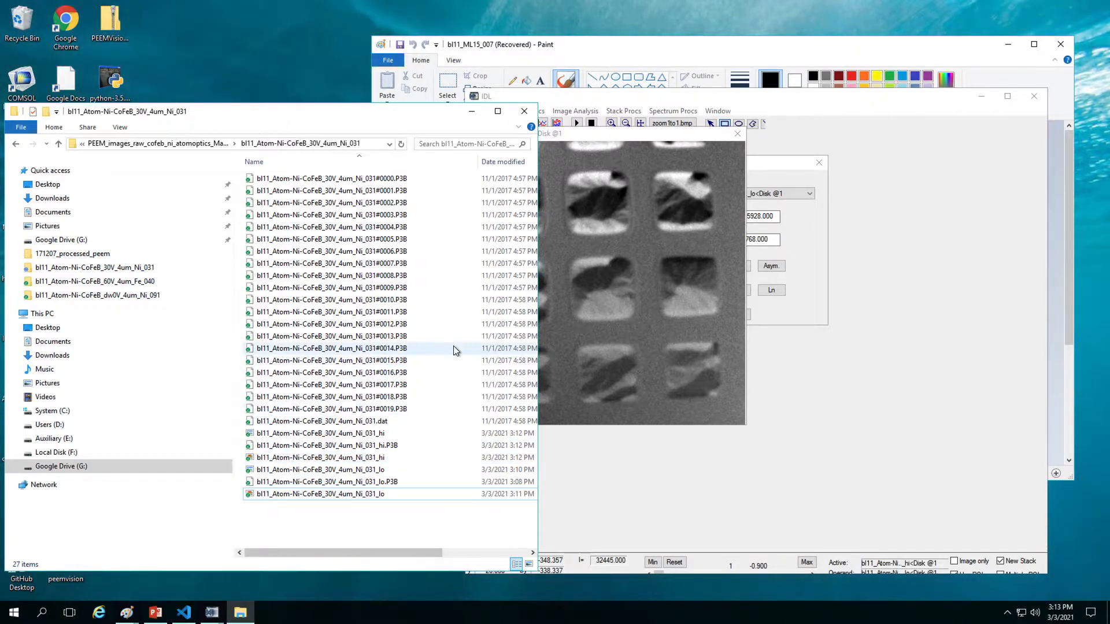
Step: Open the 30V_500nm_Ni_034 folder, widen the Name column and select #0039.P3B
left_click(233, 144)
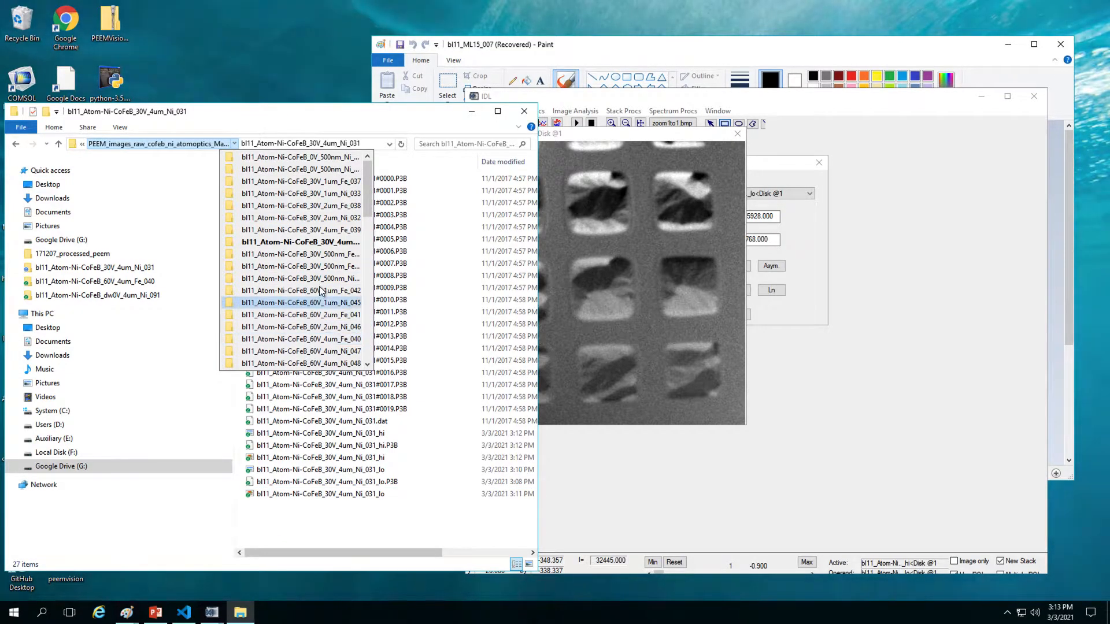
left_click(342, 280)
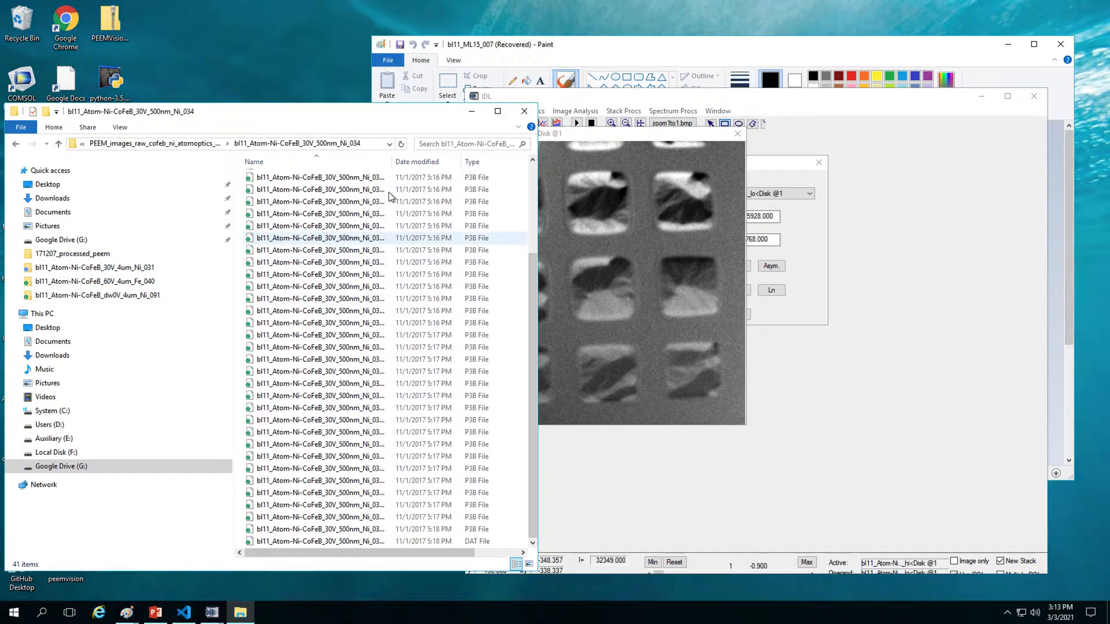
left_click_drag(392, 161, 437, 176)
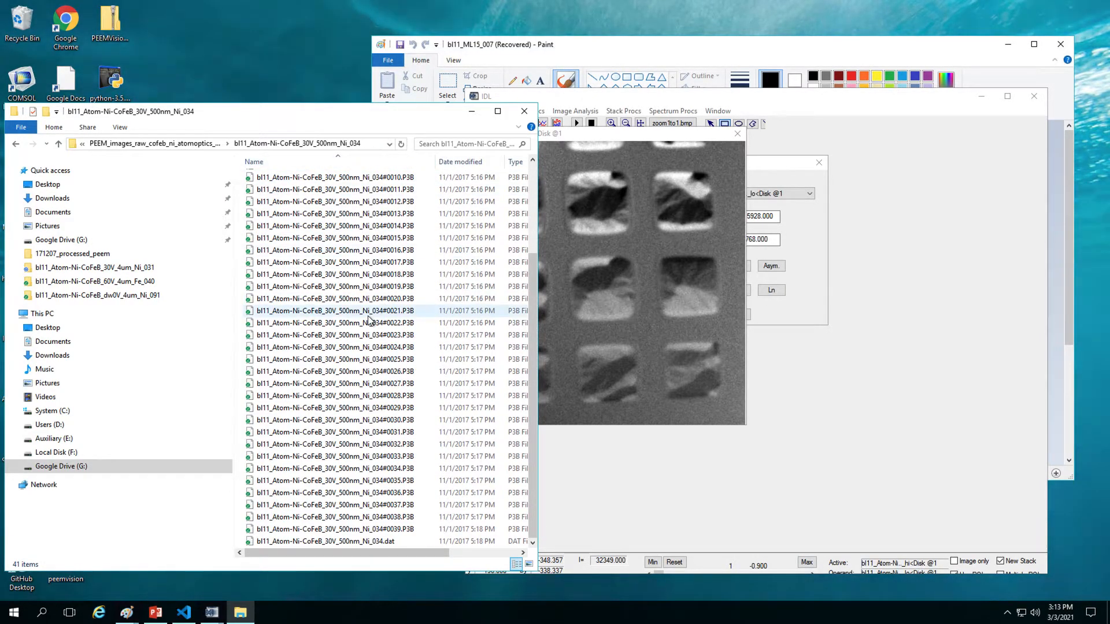
left_click(412, 533)
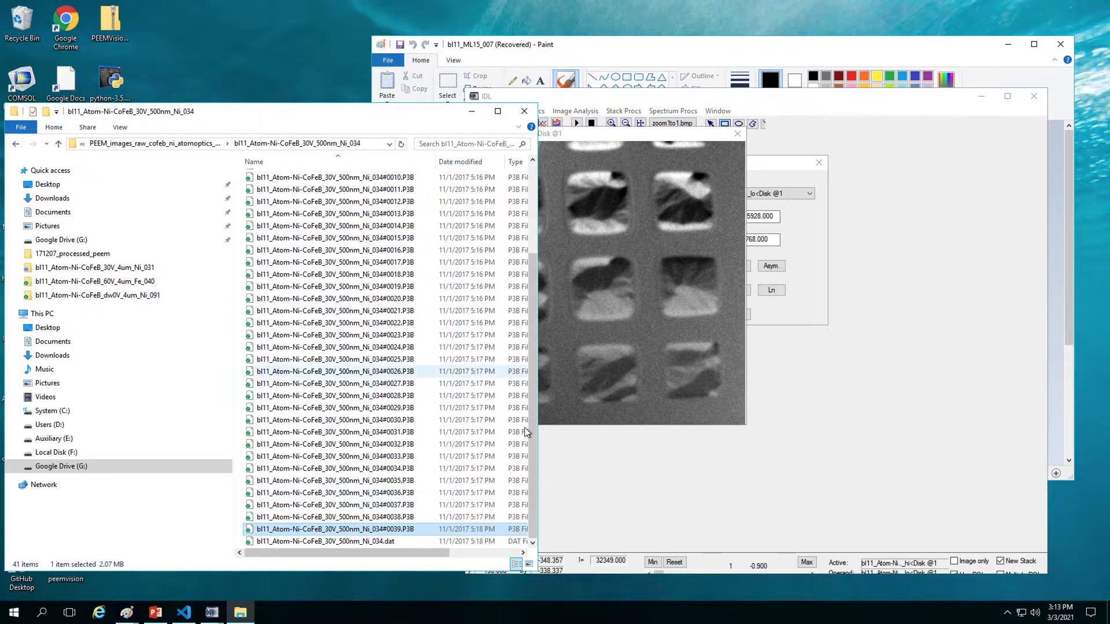
left_click_drag(535, 444, 507, 613)
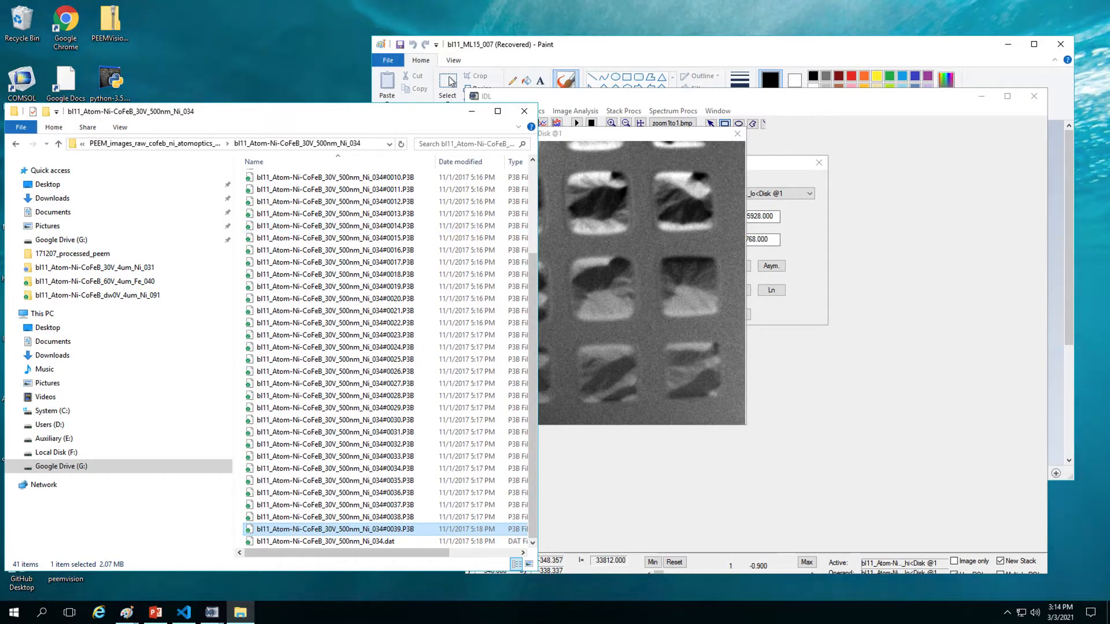
Step: Read every P3B frame from the bl11_Atom-Ni-CoFeB_30V_500nm_Ni_034 folder into IDL as one stack
left_click(588, 48)
left_click(626, 529)
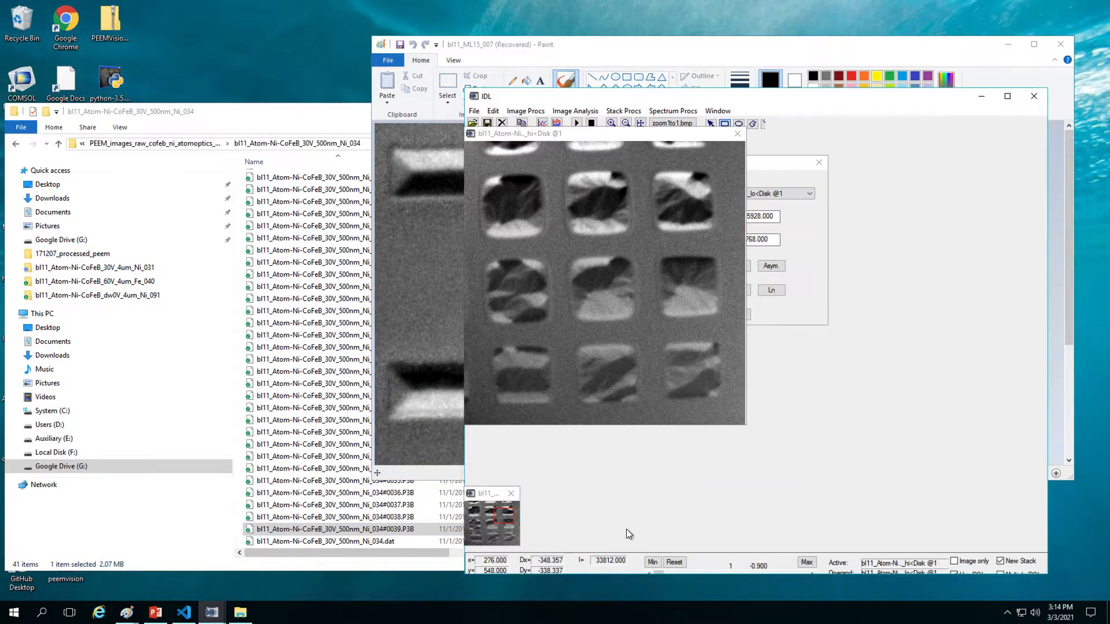
left_click(473, 123)
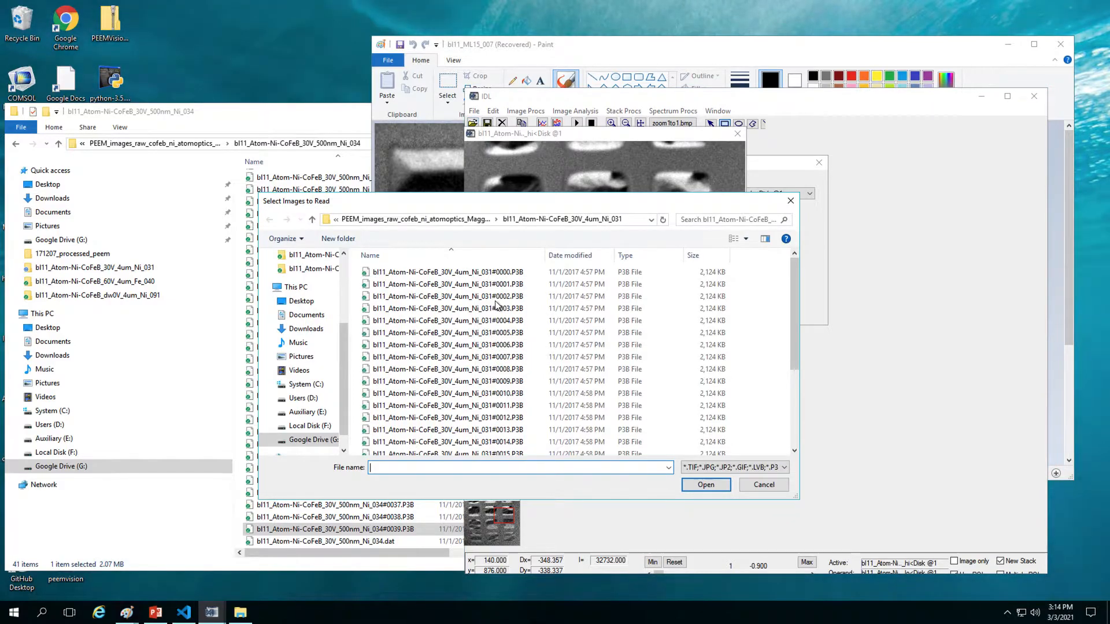
left_click(496, 219)
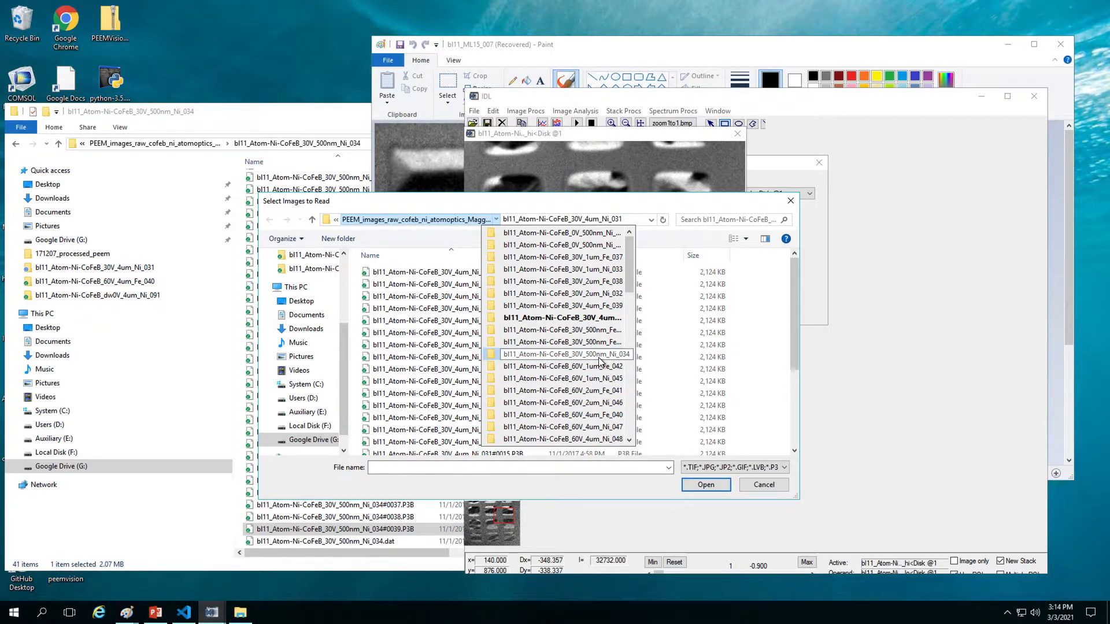
left_click(599, 355)
scroll(668, 382, "down", 8)
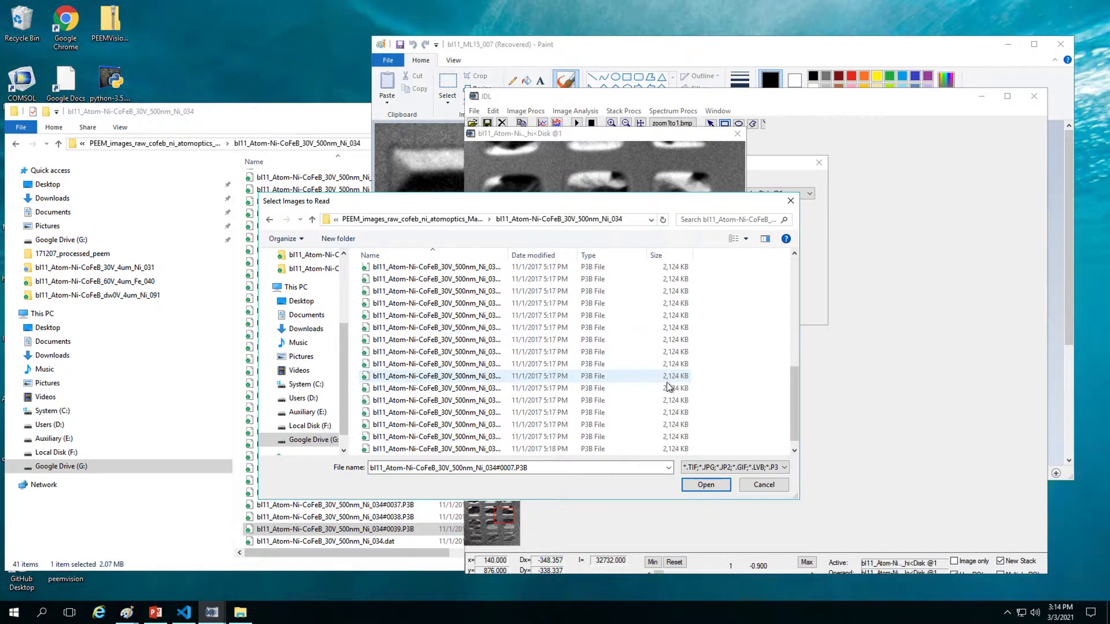
left_click(472, 449)
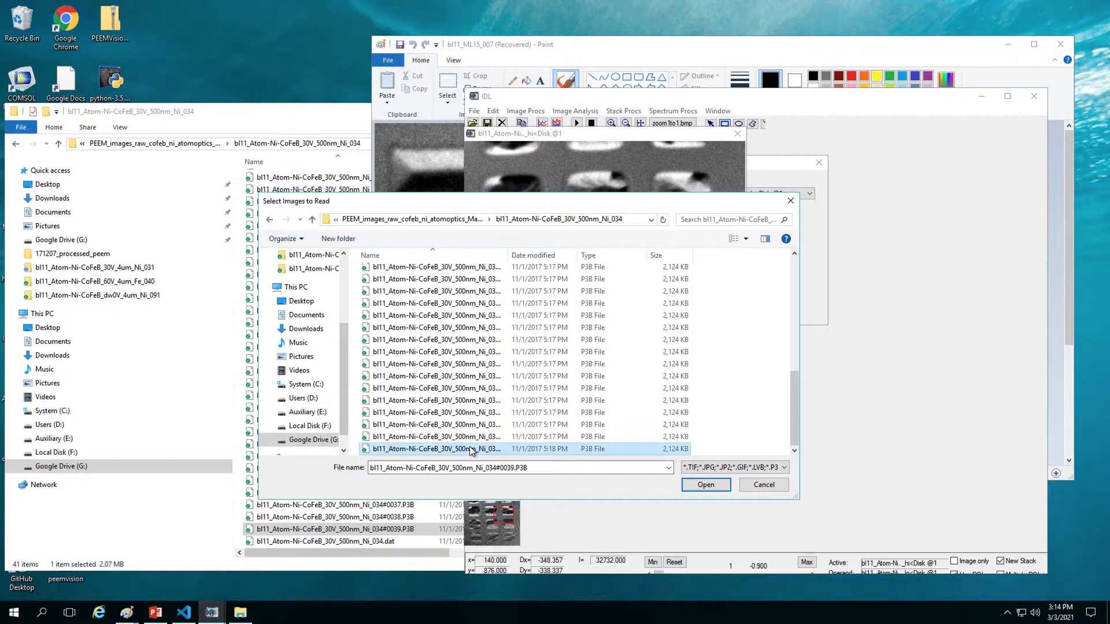
scroll(471, 450, "up", 6)
scroll(471, 451, "up", 2)
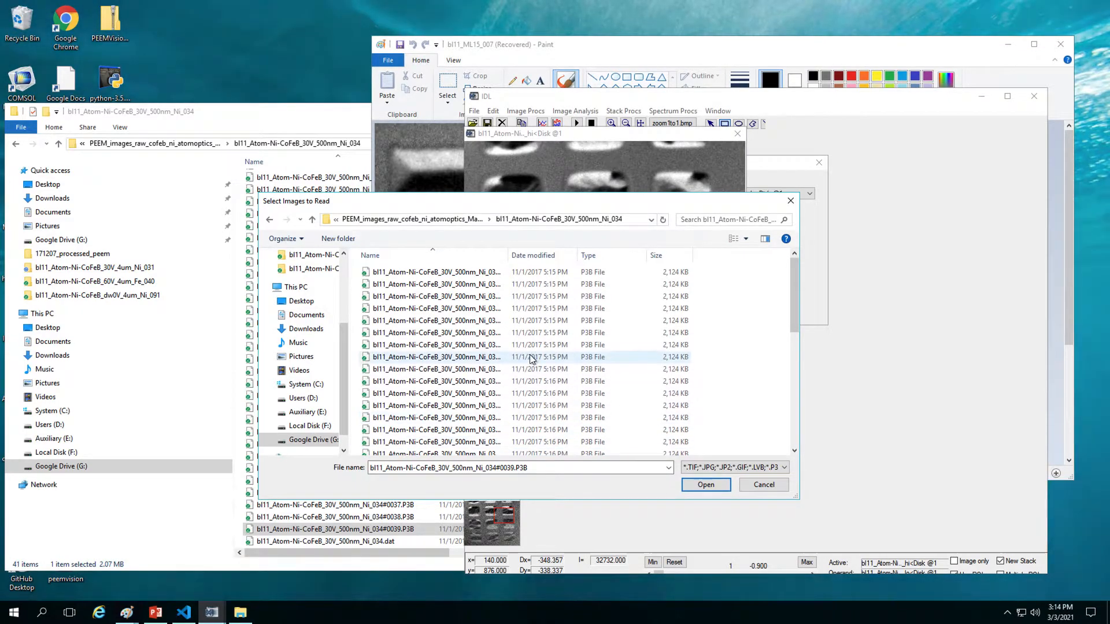
left_click(535, 274, "shift")
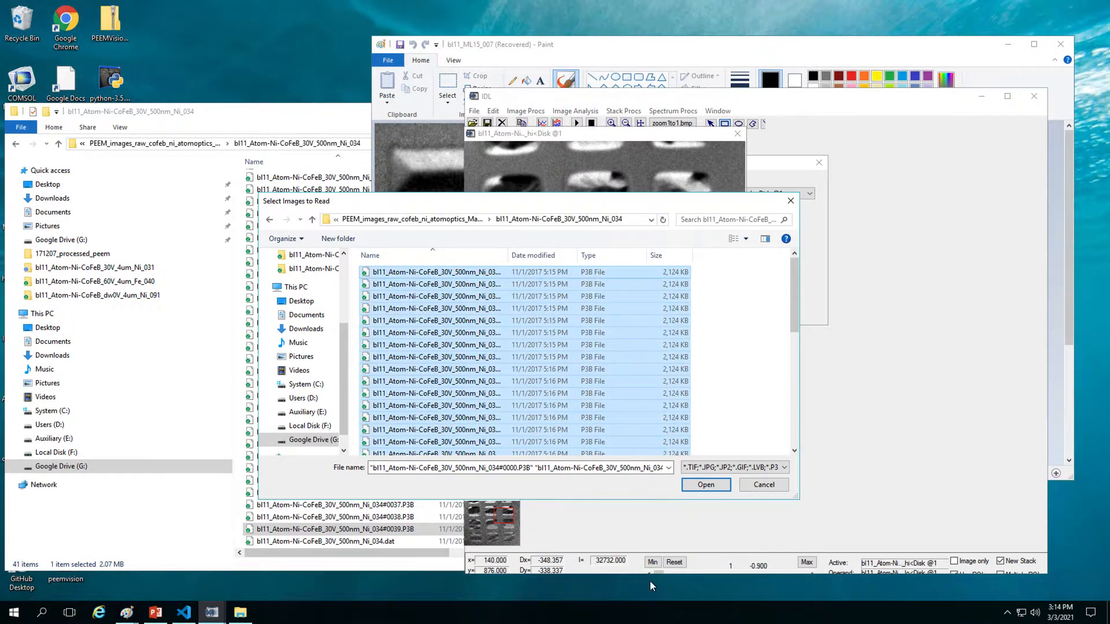
left_click(722, 489)
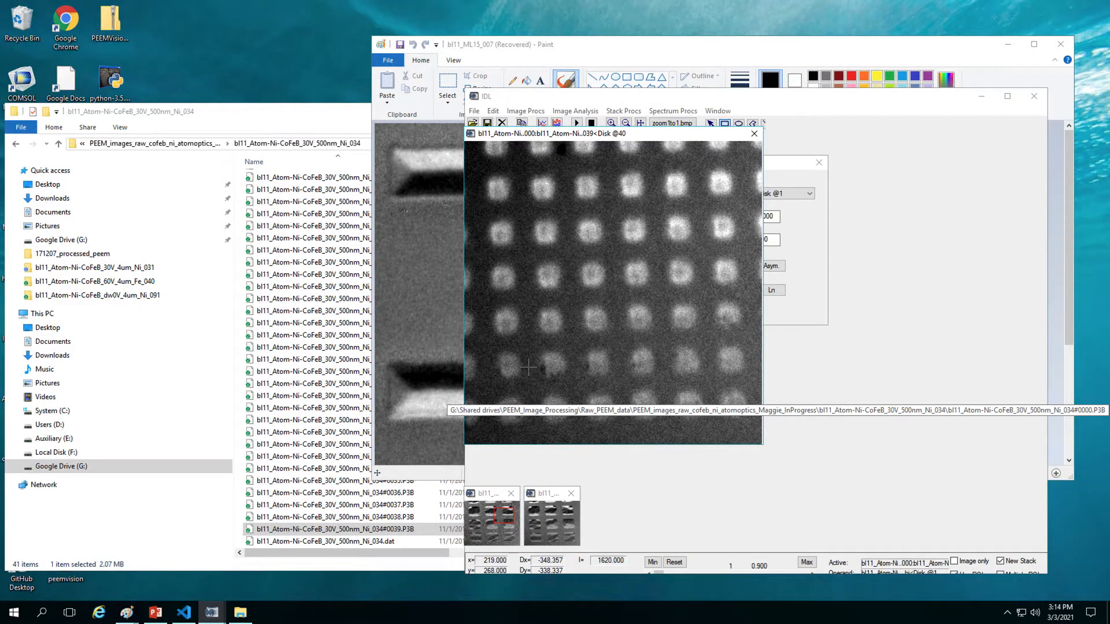
Step: Mark a small box on the pad array and run Stack Procs > Align to create Align24
left_click_drag(527, 367, 542, 383)
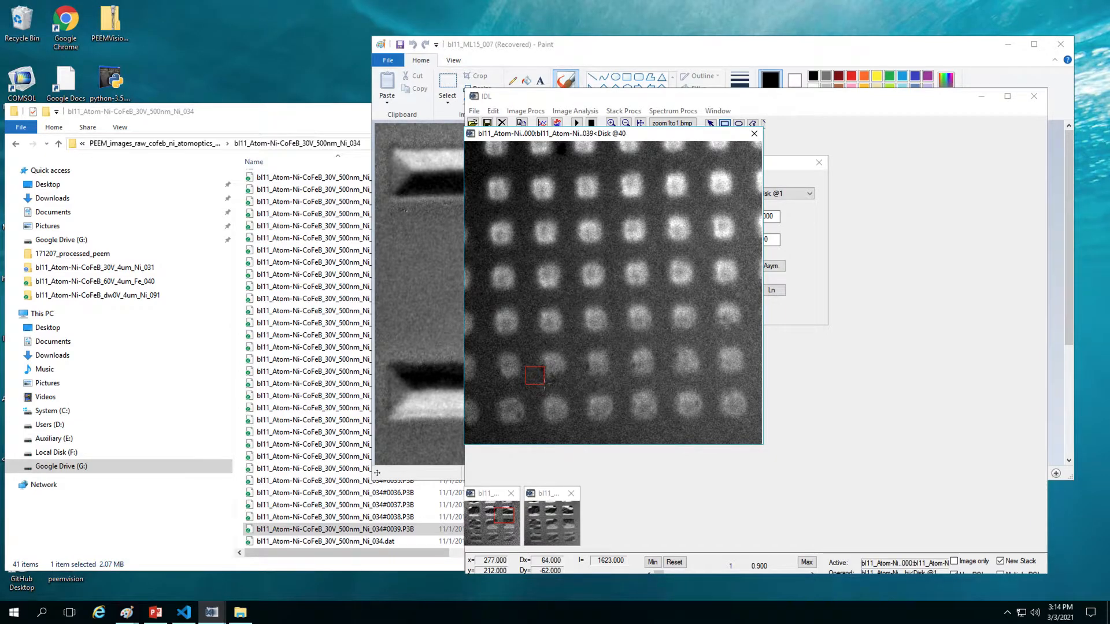
left_click(624, 110)
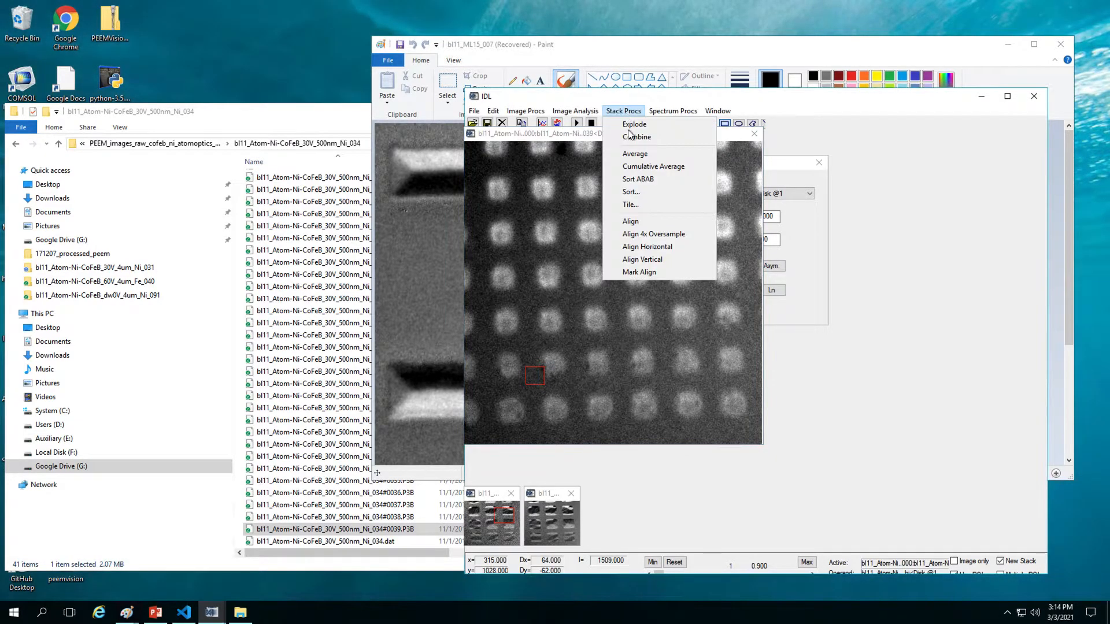
left_click(641, 222)
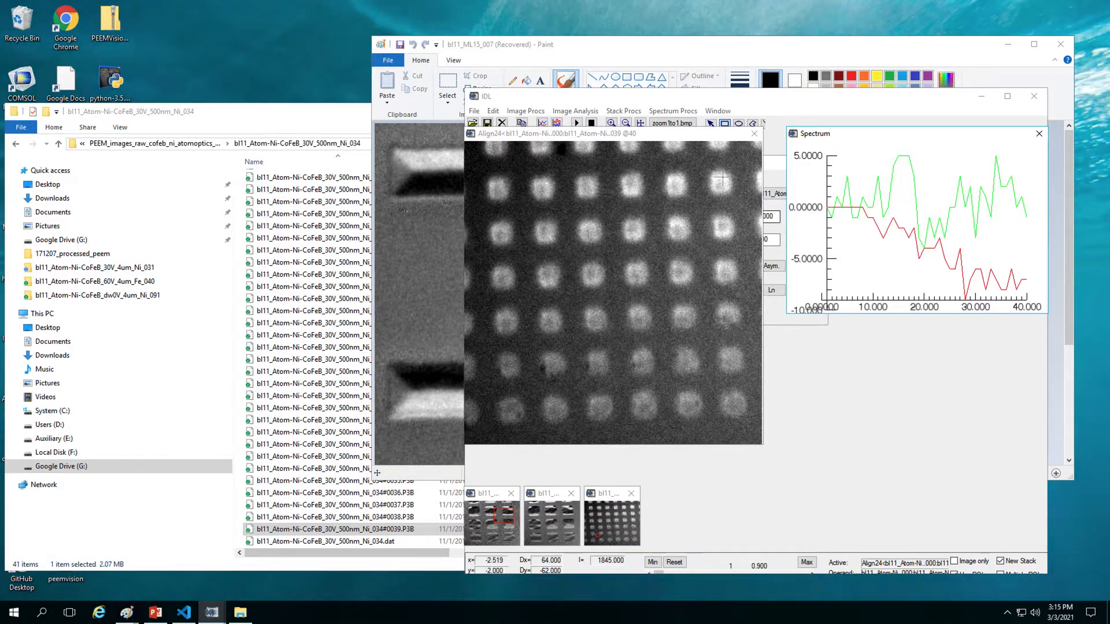
left_click(636, 111)
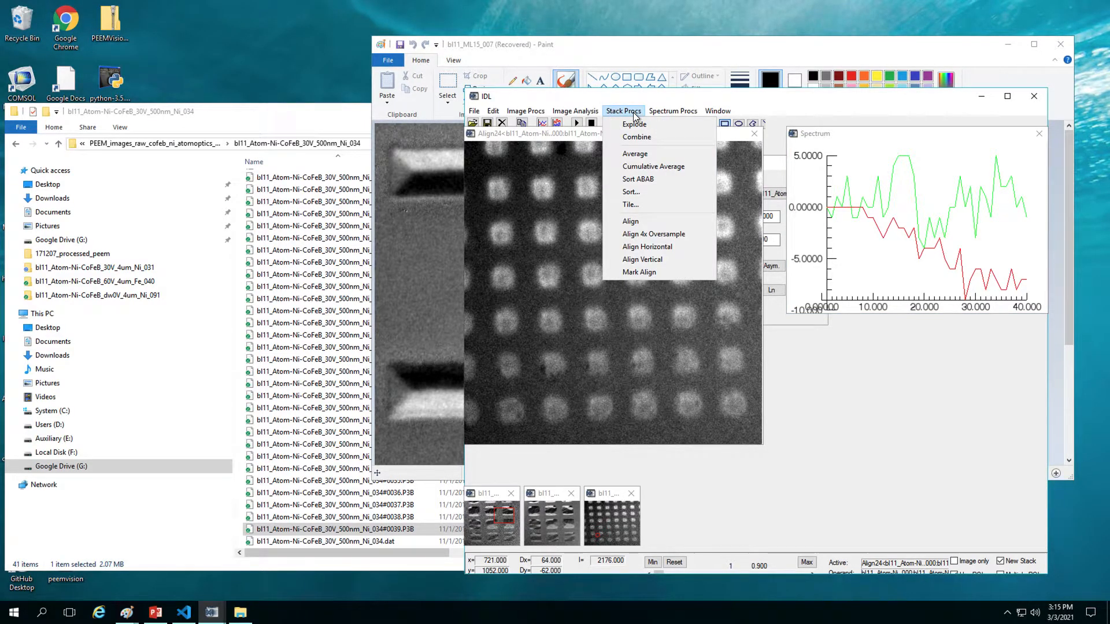
Step: Sort the aligned stack with Block Size 20 and Average, producing Sort27
left_click(657, 192)
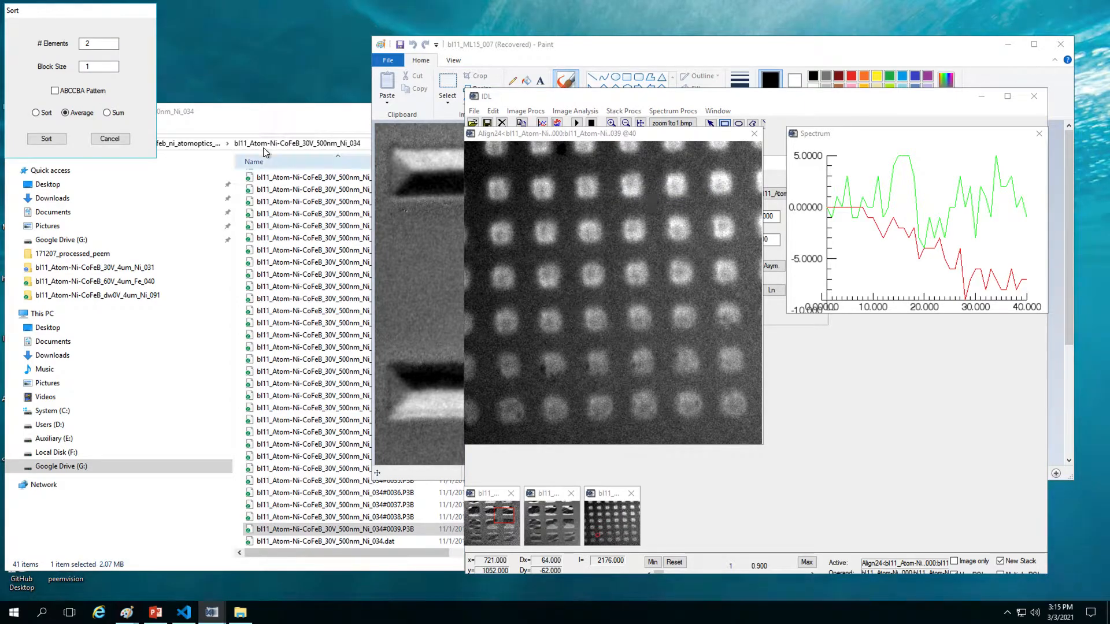
left_click(118, 67)
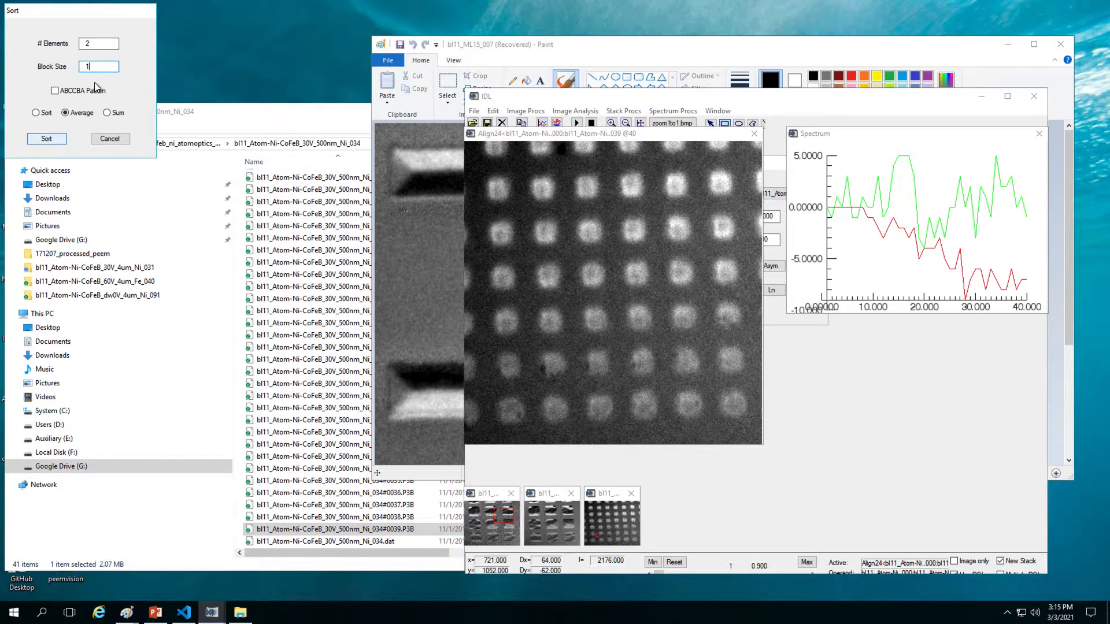
double_click(88, 67)
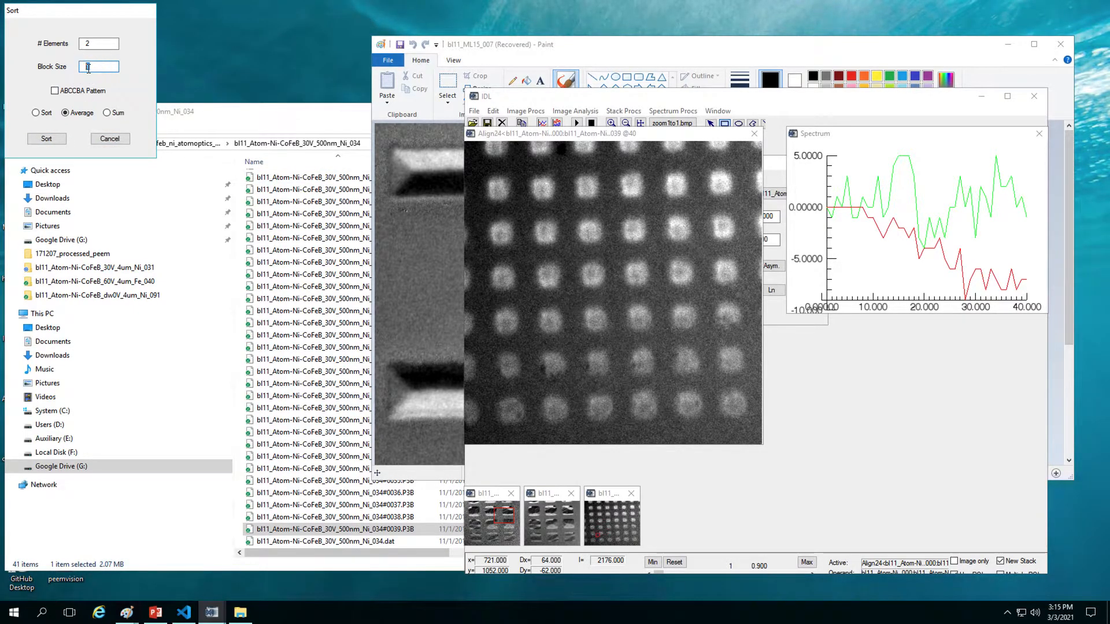
type("20")
left_click(63, 139)
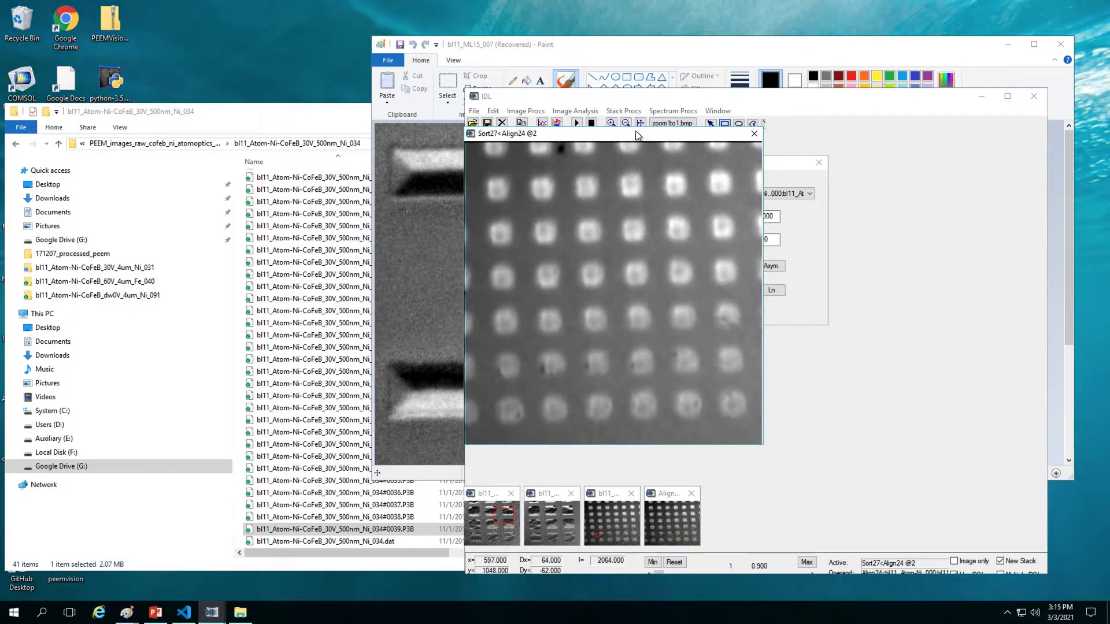
Step: Explode Sort27 into the separate images 0Expl28 and 1Expl29
left_click(631, 109)
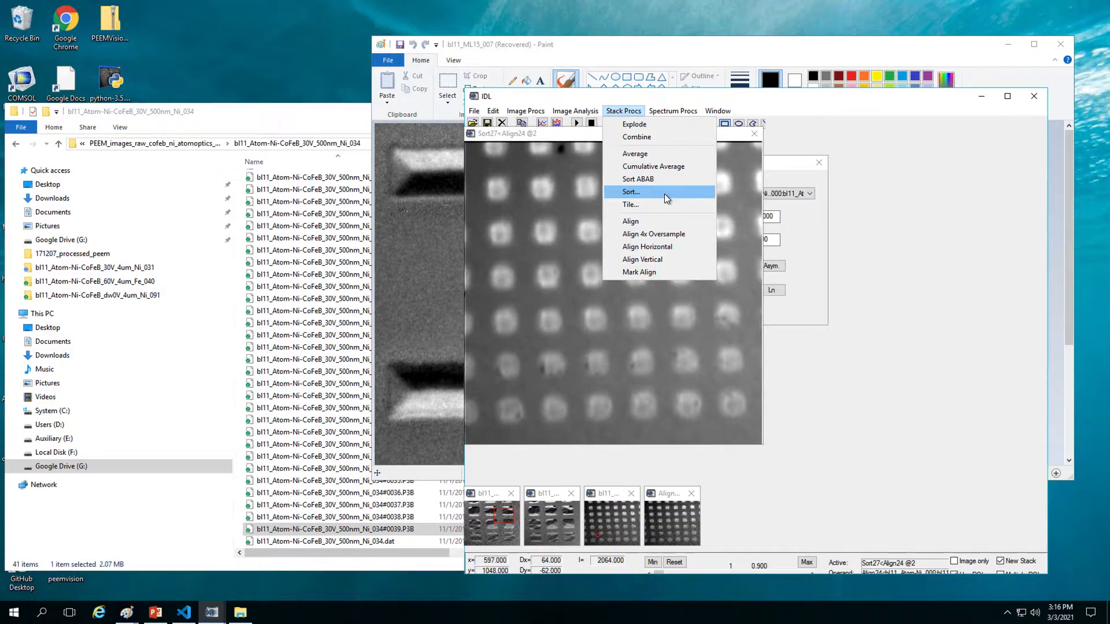
left_click(659, 123)
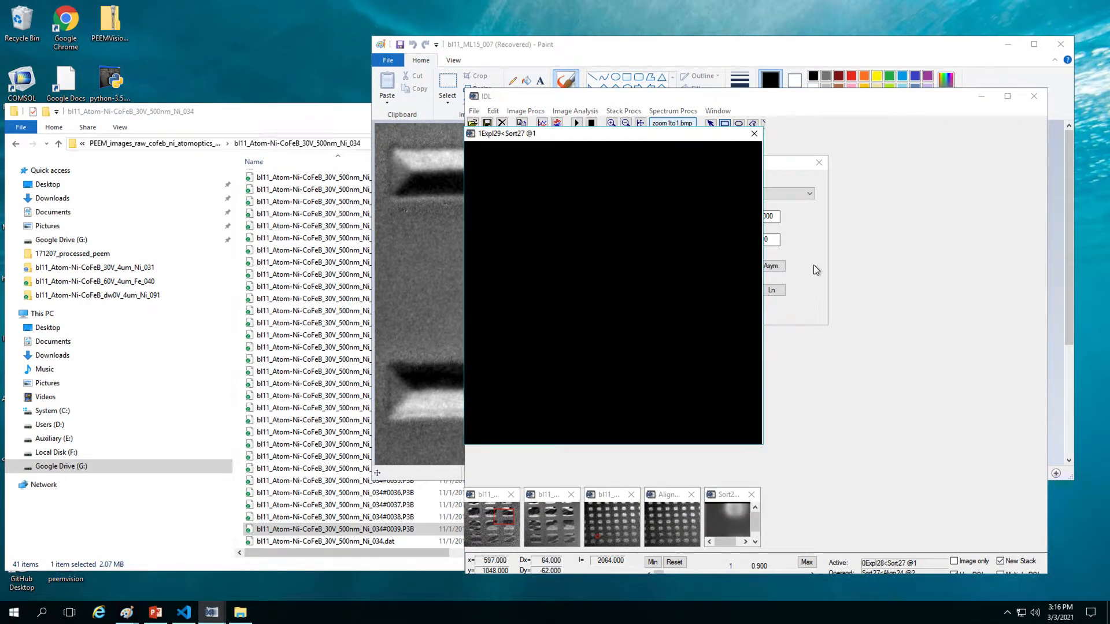
left_click(813, 265)
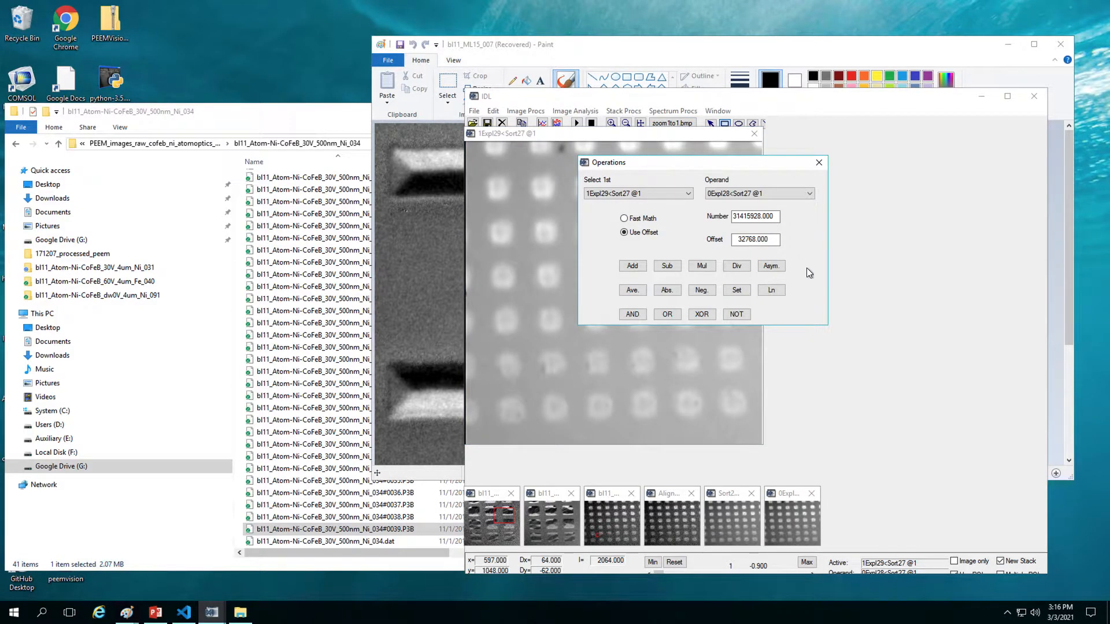
Step: Divide the averaged images to create Ratio30 and mark a region covering nearly all of it
left_click(736, 267)
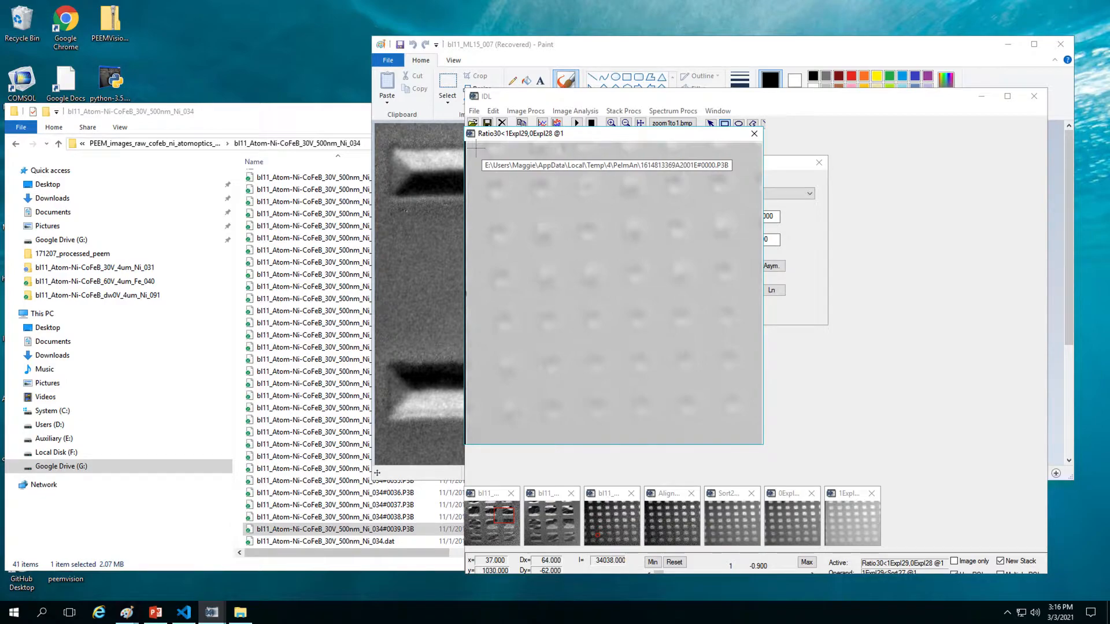
mouse_move(474, 150)
left_mouse_down()
mouse_move(674, 416)
mouse_move(730, 471)
mouse_move(737, 427)
mouse_move(755, 437)
left_mouse_up()
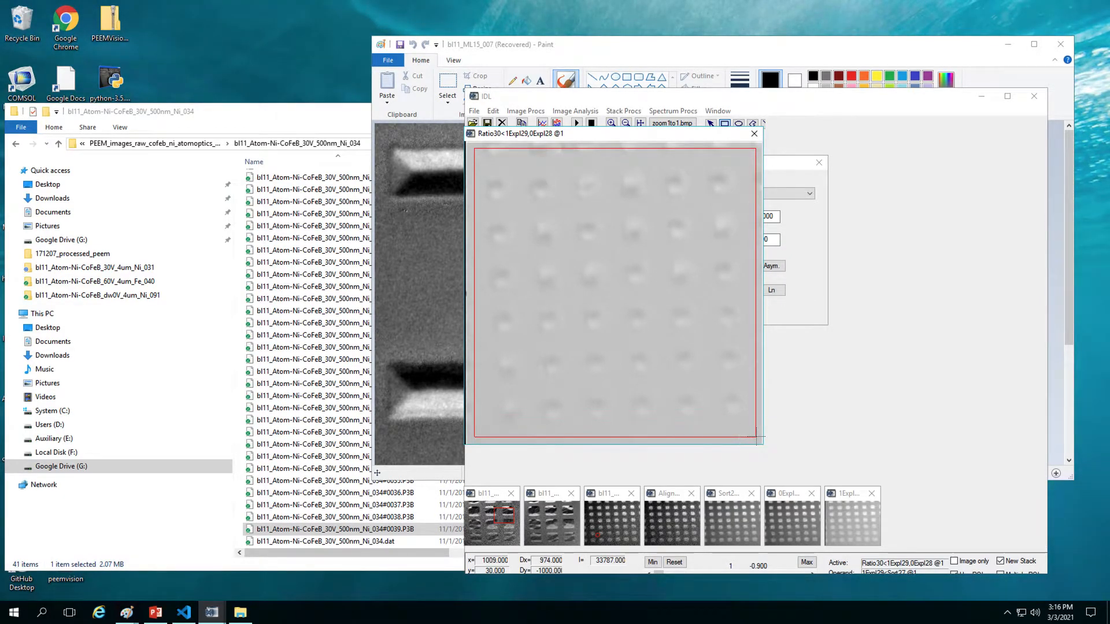
left_click(492, 111)
Step: Duplicate the marked Ratio30 region as contrast-stretched copy Dupl31
left_click(522, 141)
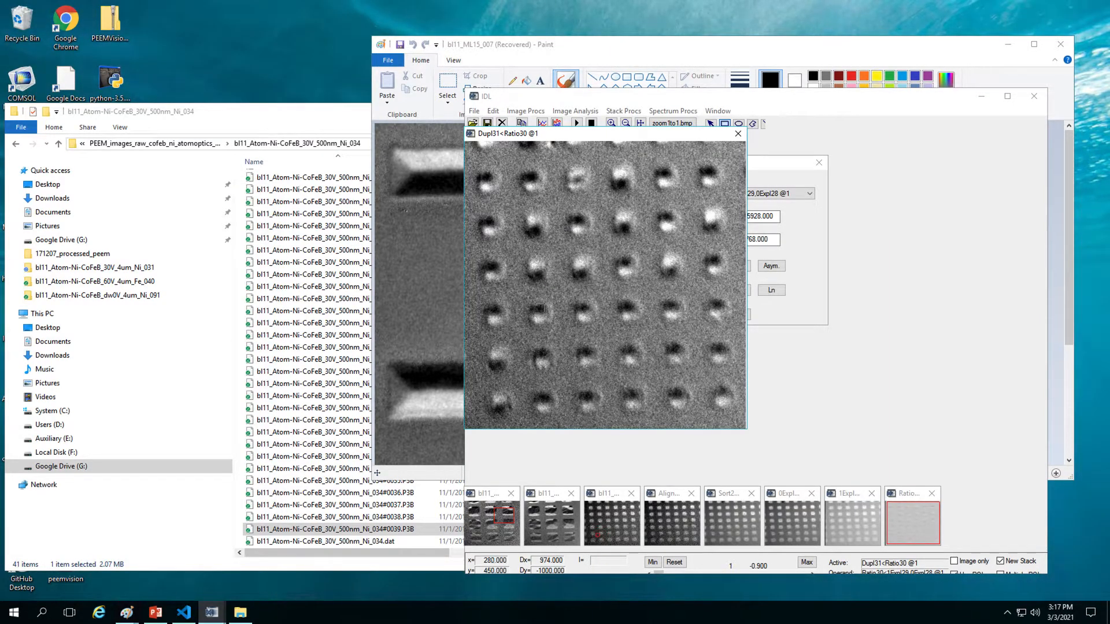
Step: Start saving the enhanced image as *.TIF, reusing an existing Ni_034 image file name
left_click(475, 111)
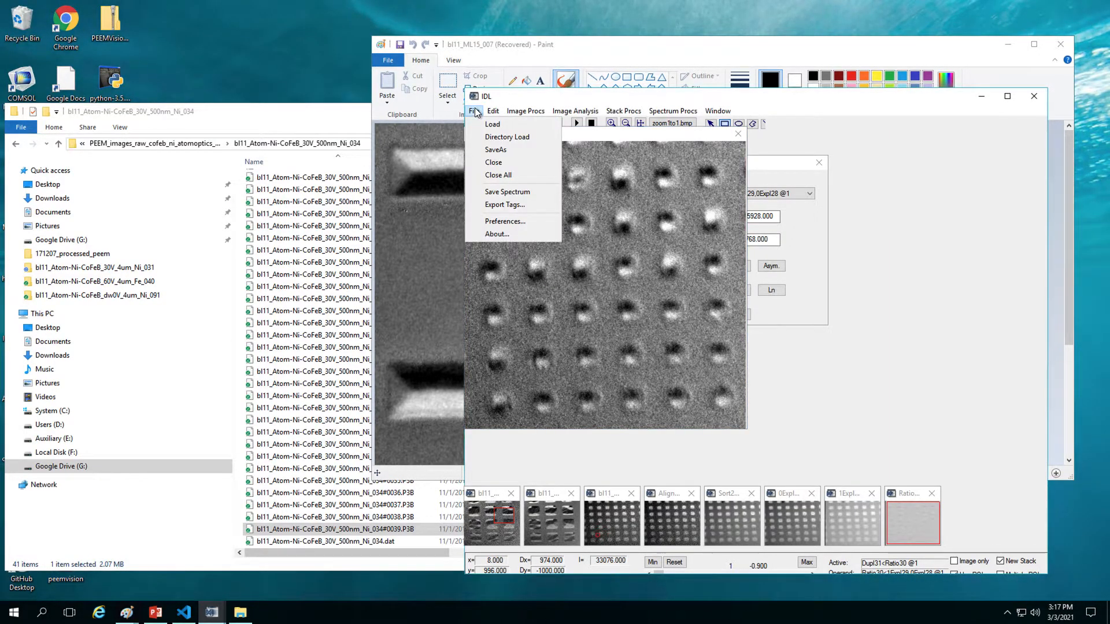
left_click(498, 151)
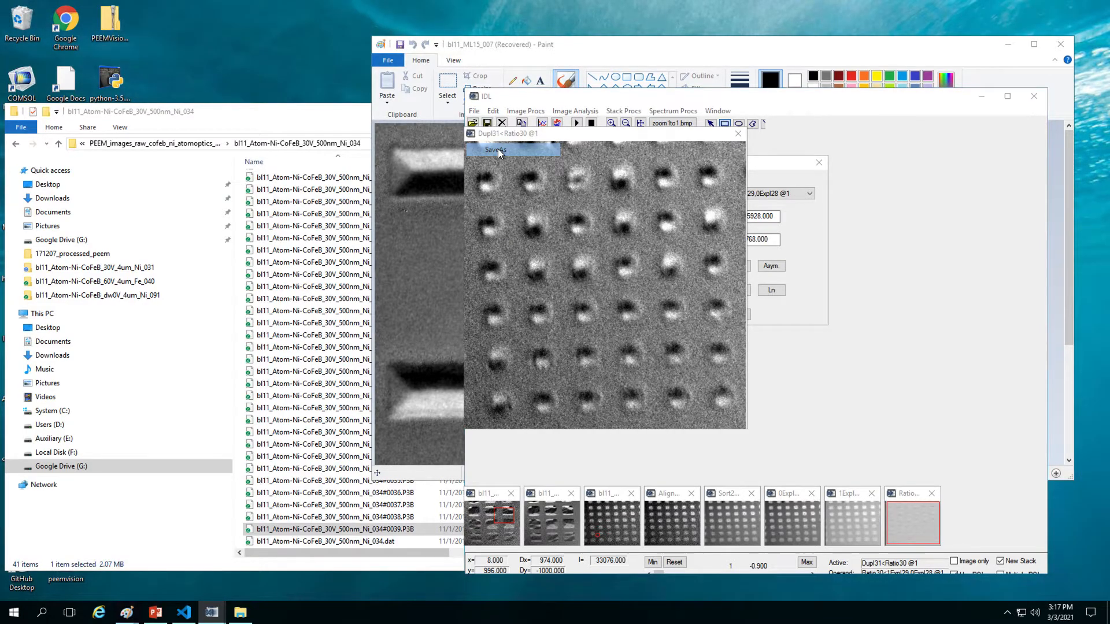
scroll(551, 303, "down", 6)
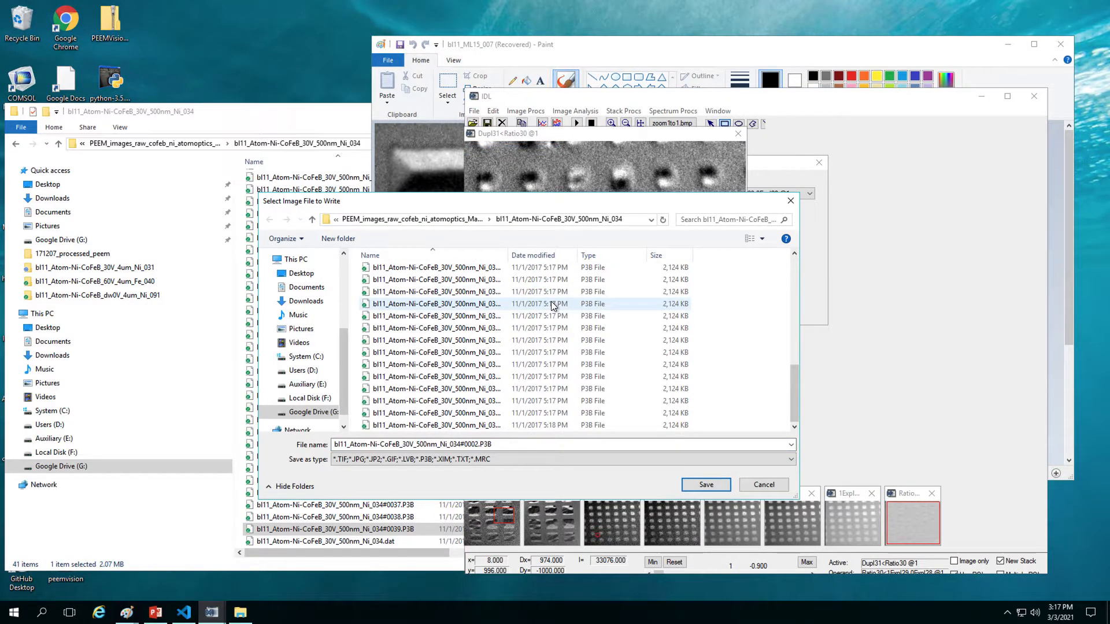
left_click(464, 427)
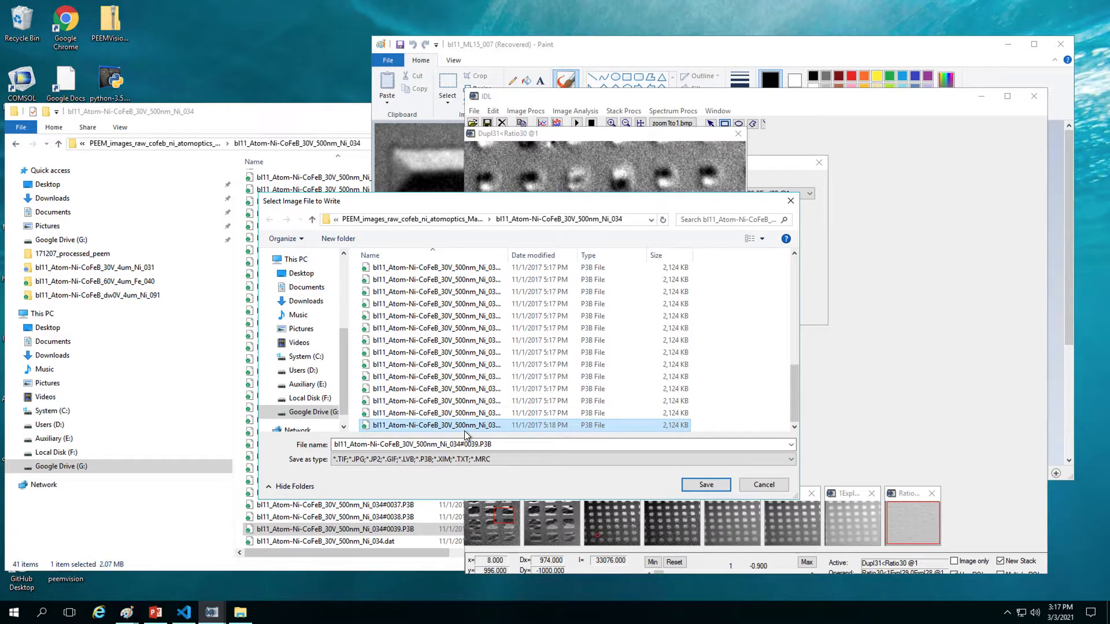
left_click(464, 429)
left_click(462, 445)
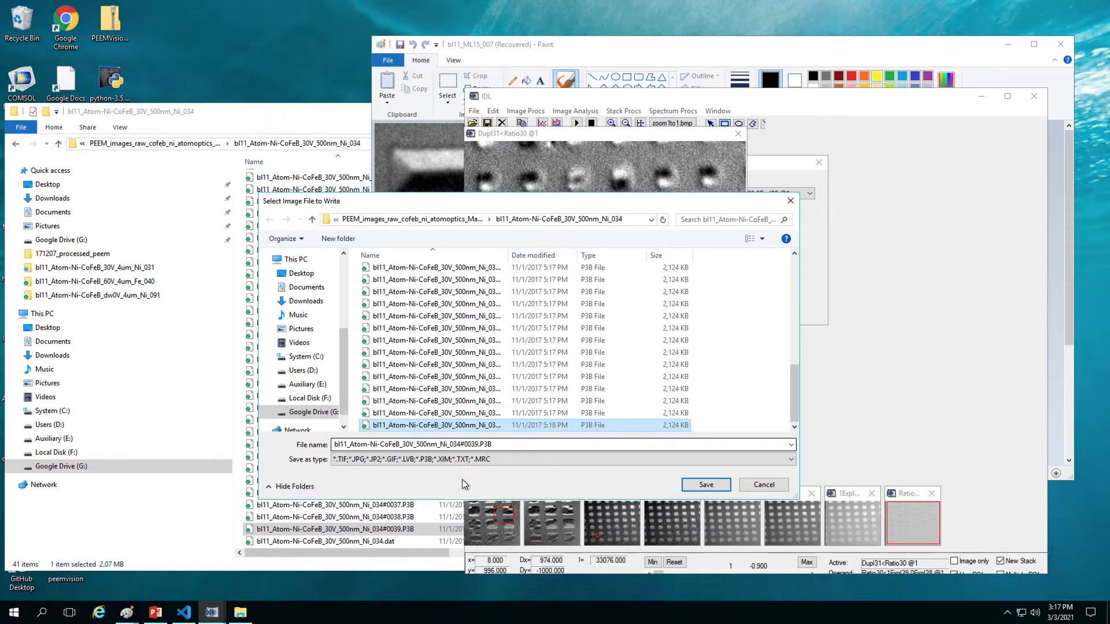
left_click(465, 460)
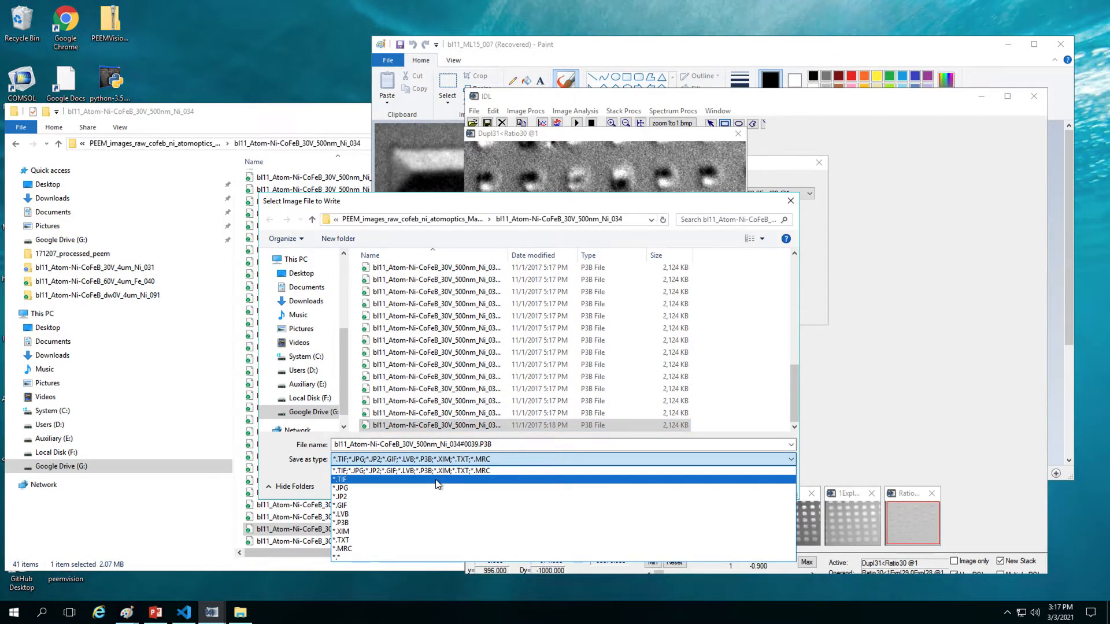
left_click(436, 481)
Step: Change the file name's frame number to end in _40_hi, giving bl11_Atom-Ni-CoFeB_30V_500nm_Ni_034_40_hi.tif
left_click(461, 444)
left_click(459, 444)
left_click_drag(460, 444, 530, 444)
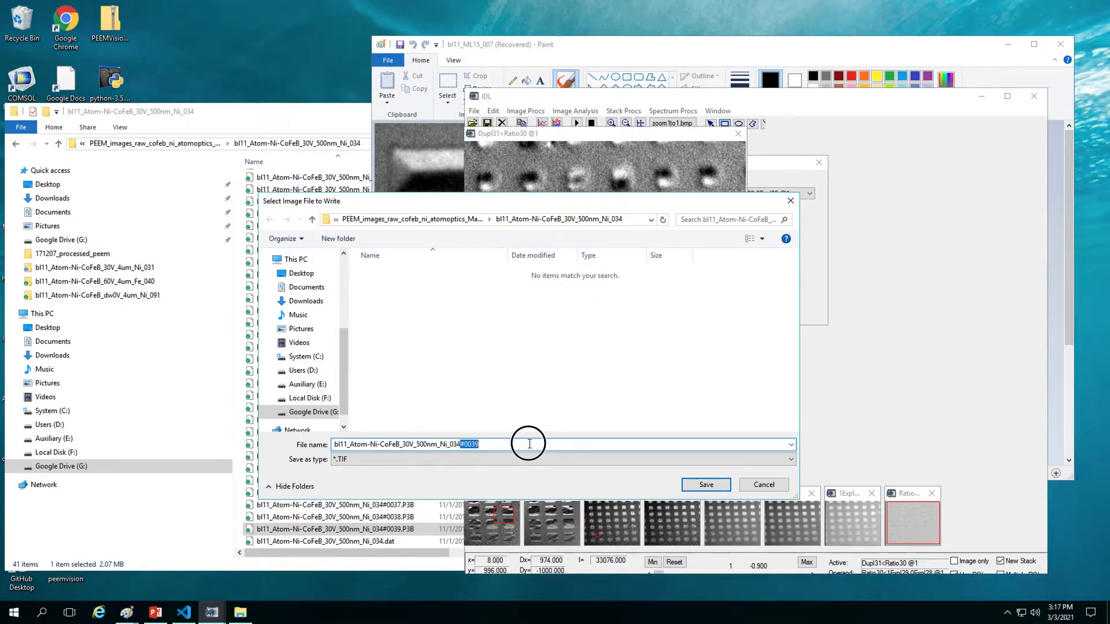
type("_")
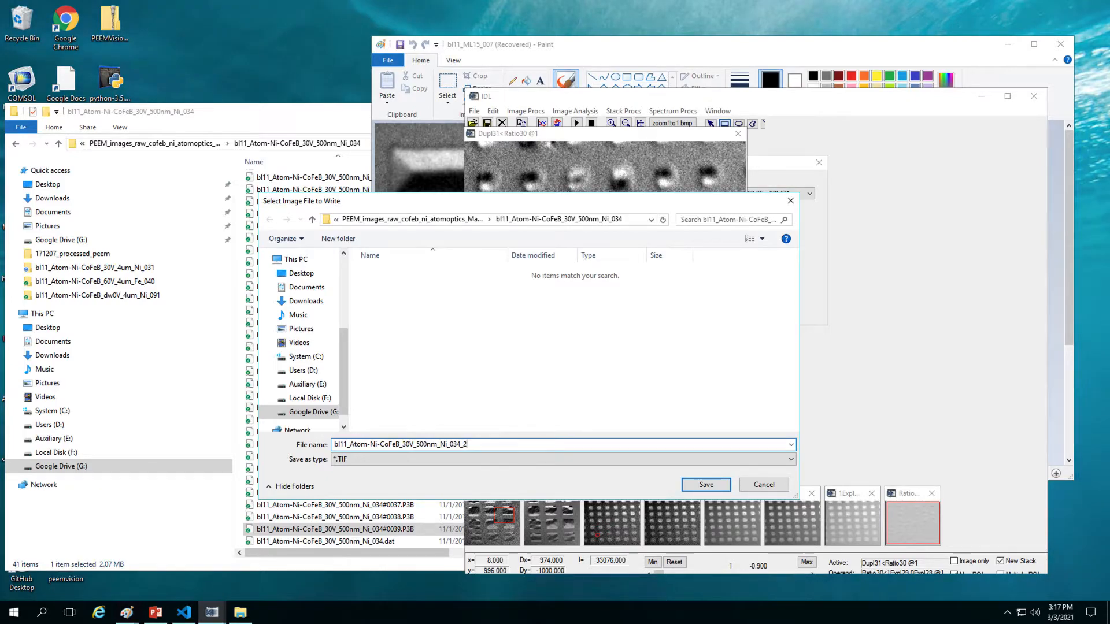
type("2")
key("BackSpace")
type("40_hi.tif")
Step: Save the _40_hi TIF, then reload that contrast-enhanced TIF from the Ni_034 folder
left_click(707, 485)
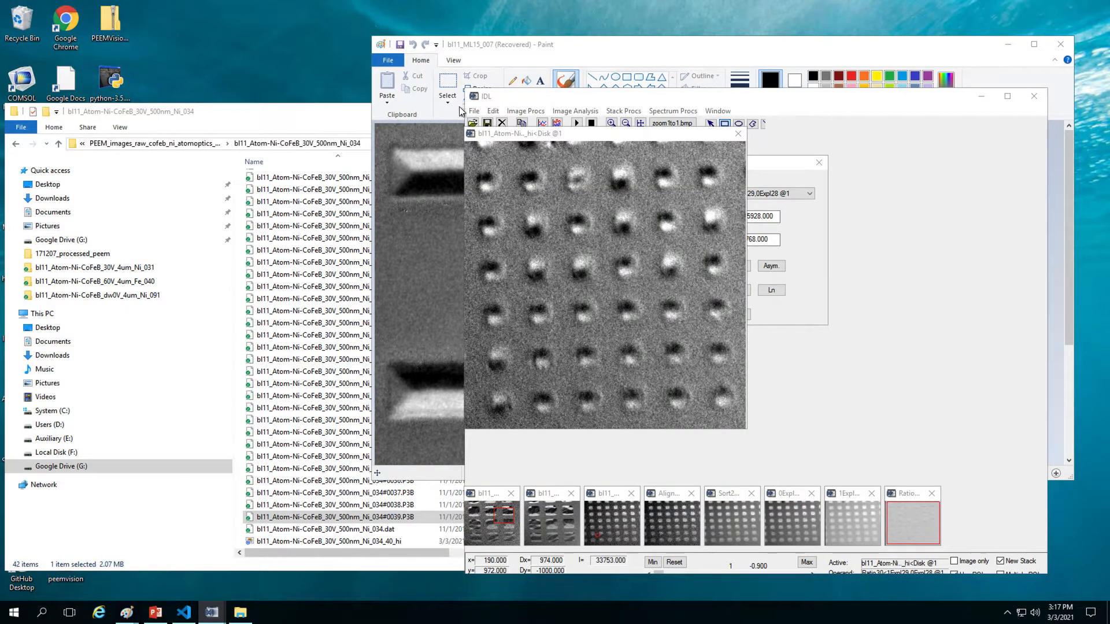
left_click(473, 124)
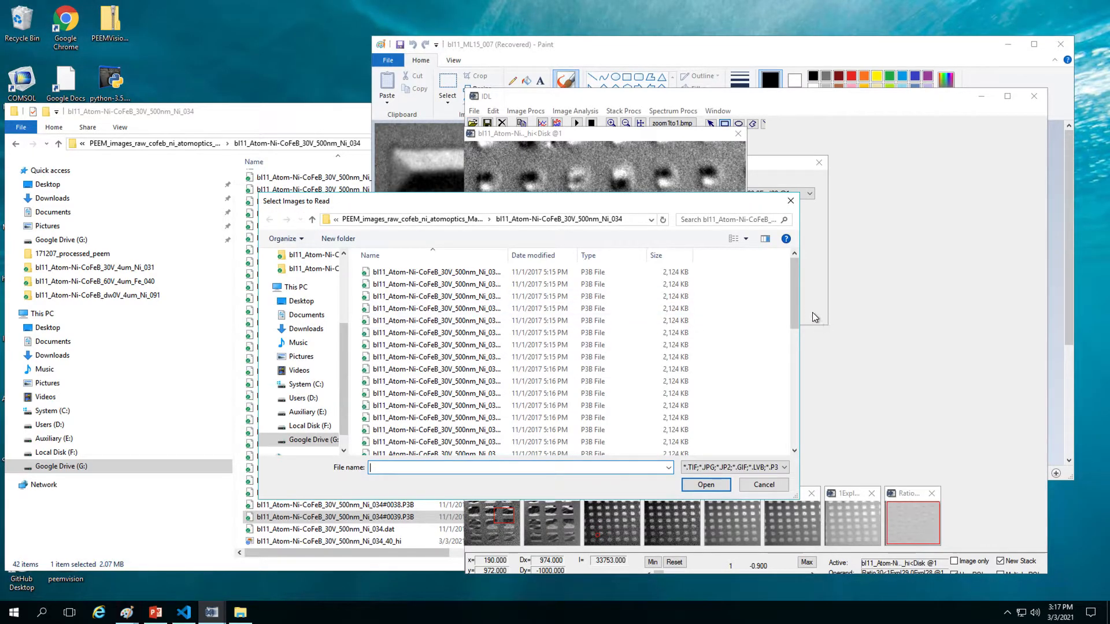
left_click_drag(799, 301, 795, 466)
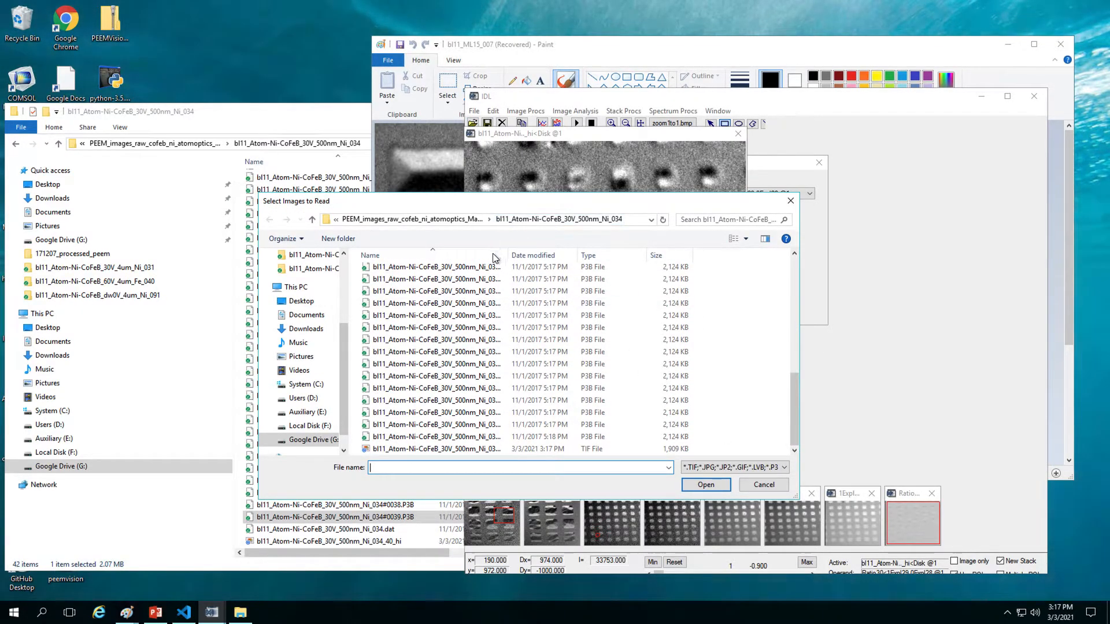
left_click_drag(511, 255, 601, 256)
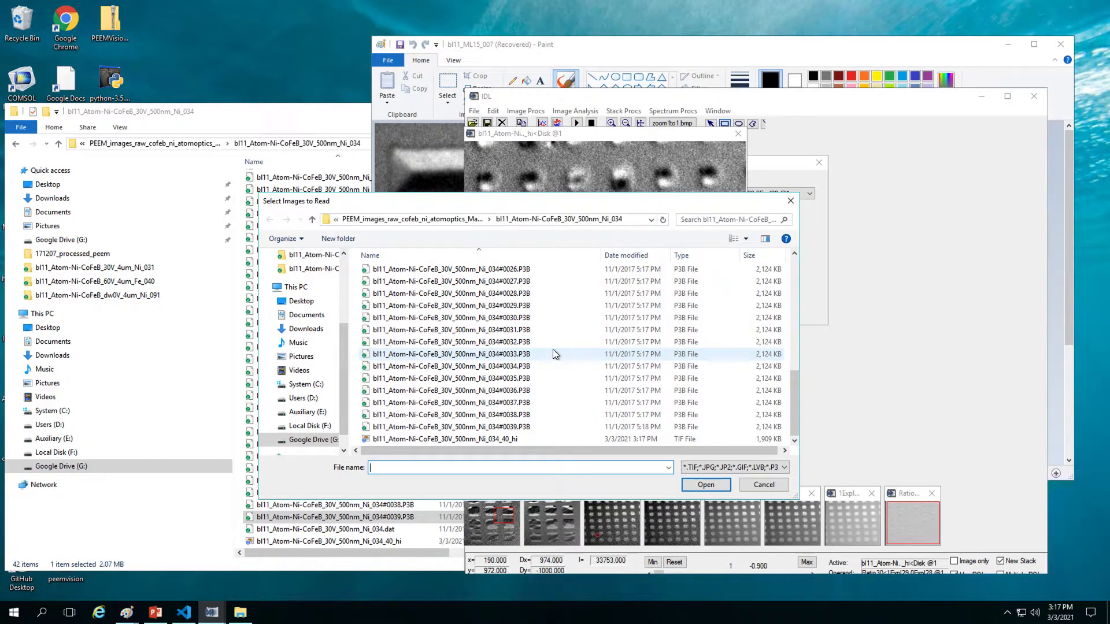
left_click(516, 440)
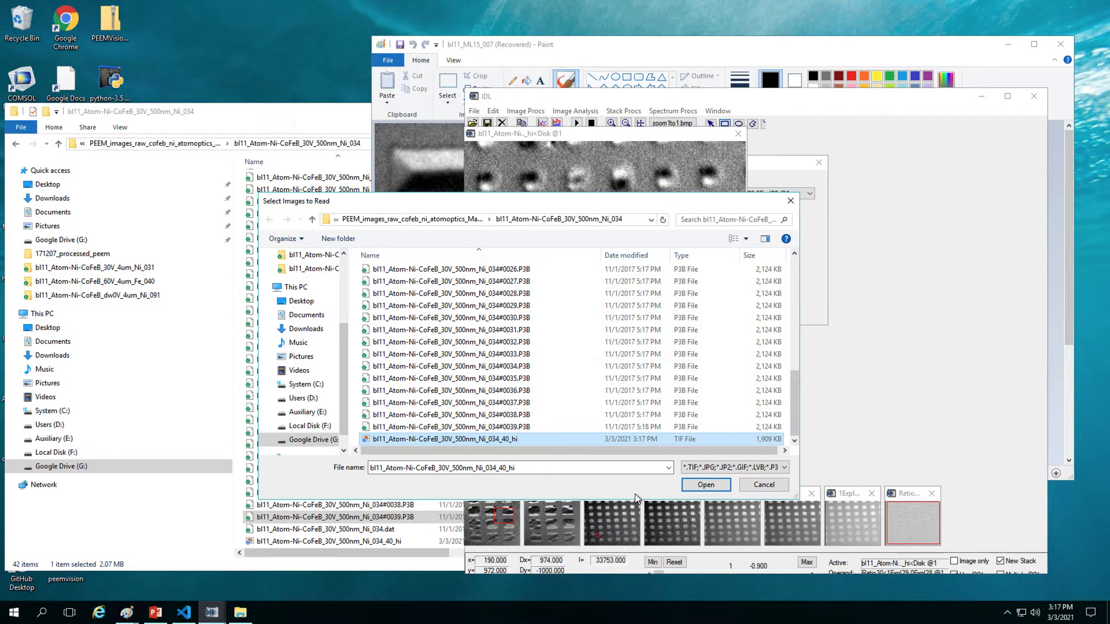
left_click(711, 484)
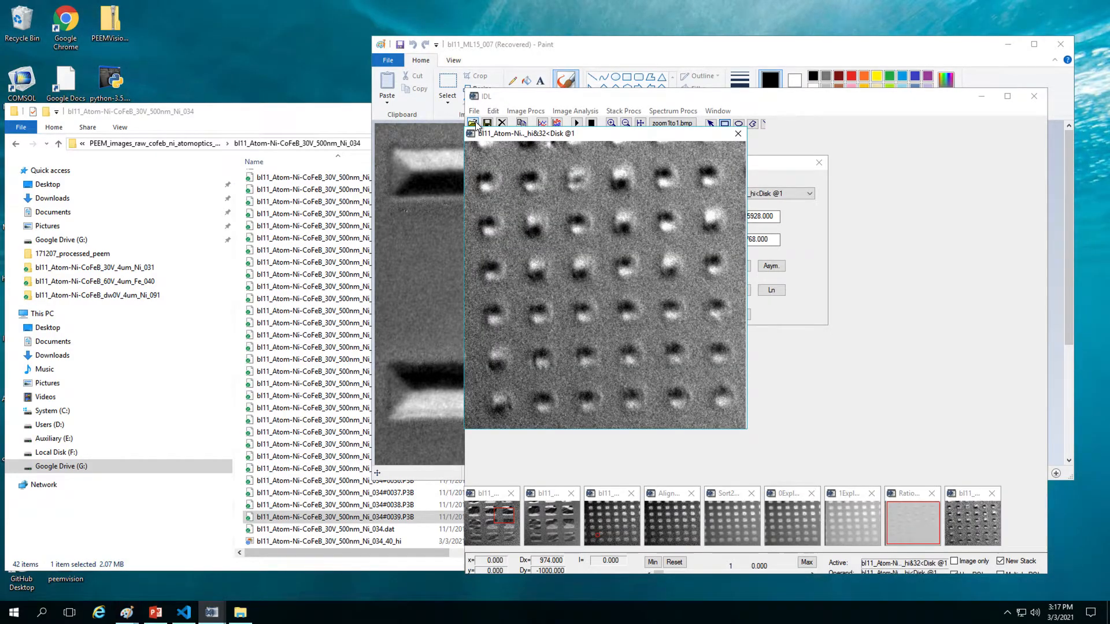
Step: Save a JPG copy named bl11_Atom-Ni-CoFeB_30V_500nm_Ni_034_40_hi.jpg
left_click(474, 110)
left_click(505, 154)
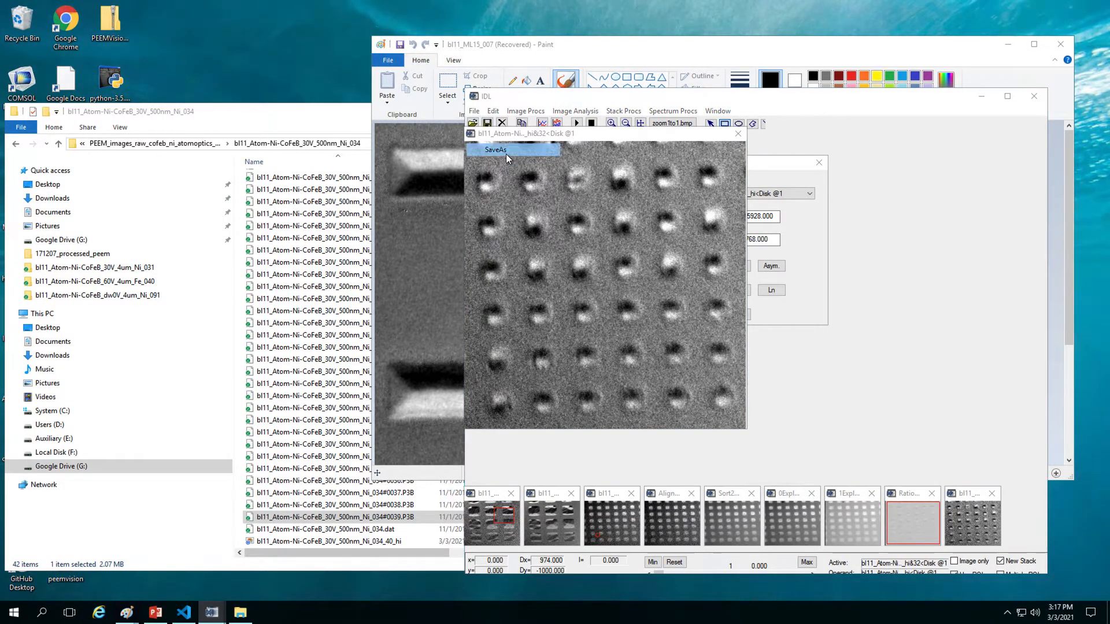
left_click(794, 411)
left_click(615, 412)
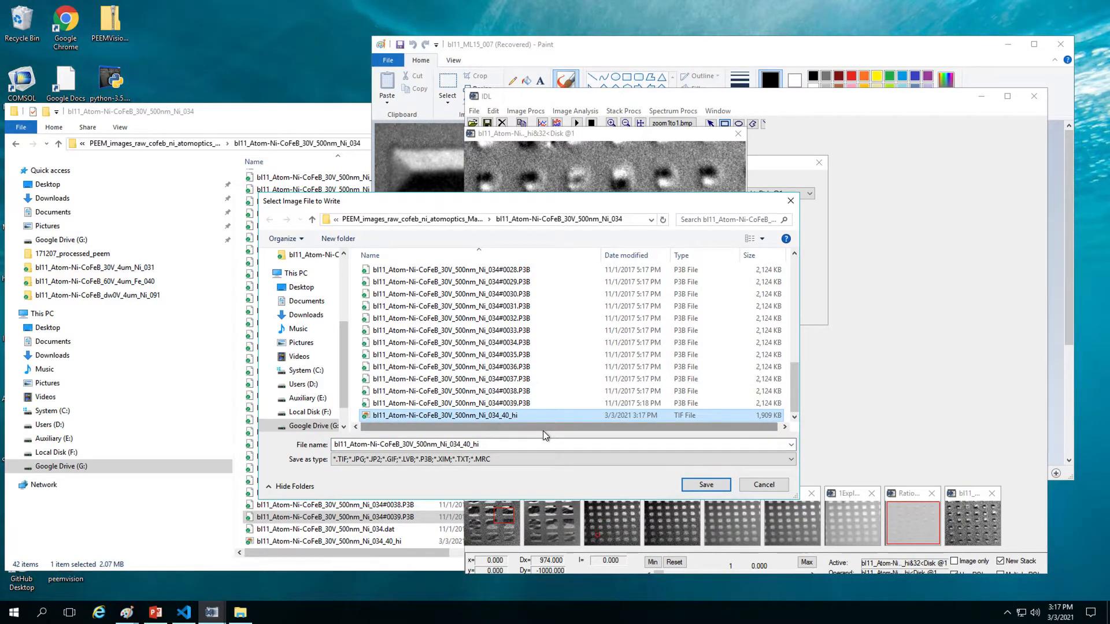
left_click(516, 459)
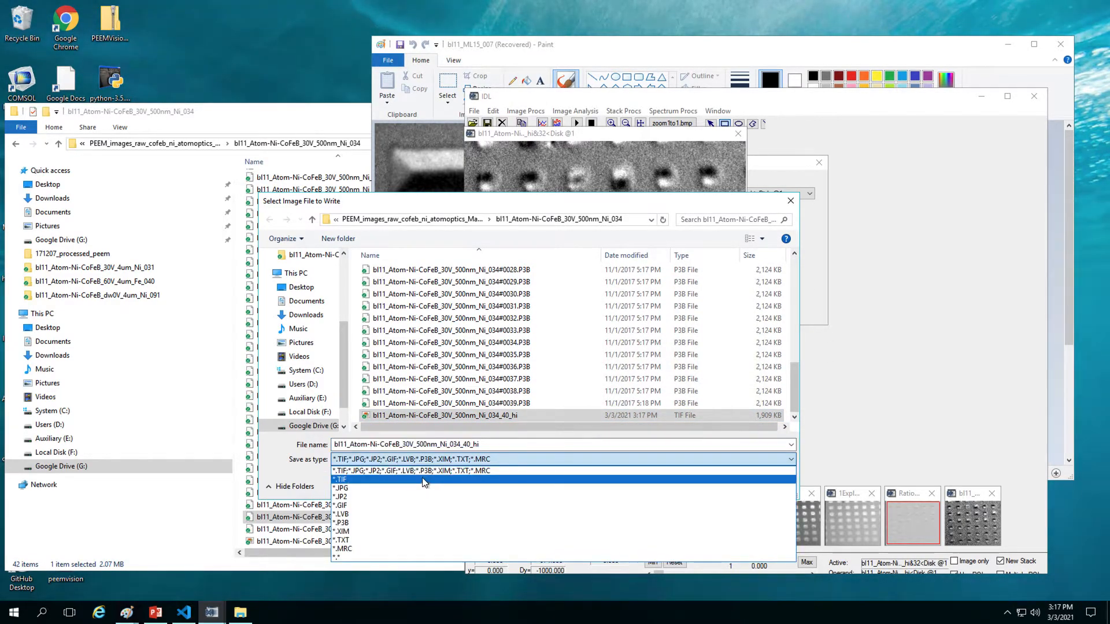
left_click(366, 488)
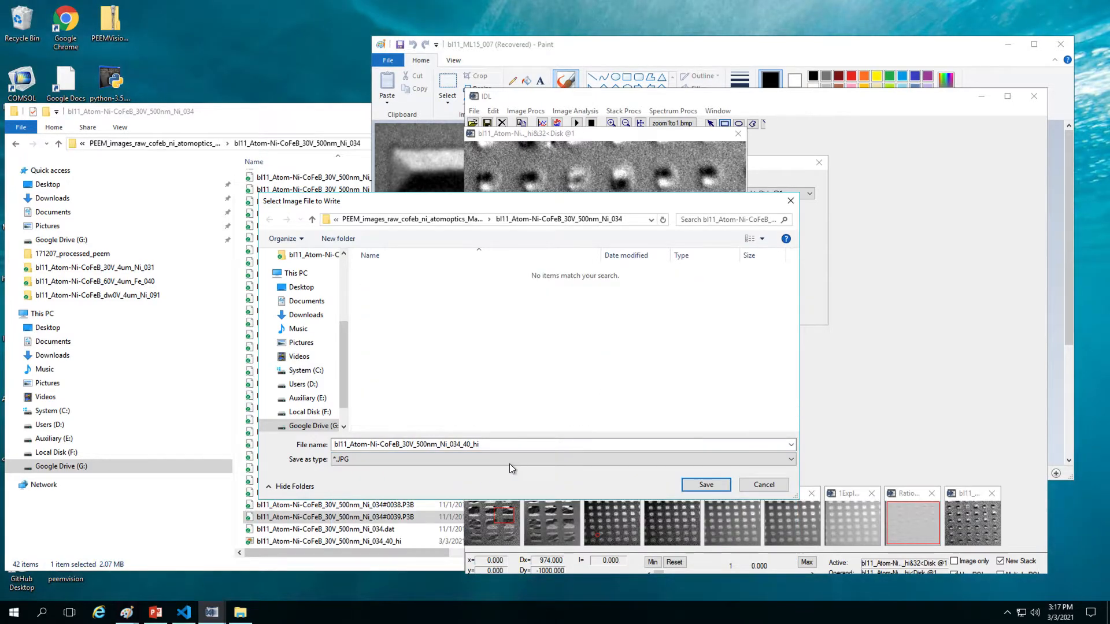
left_click(524, 445)
type(".jpg")
key("Return")
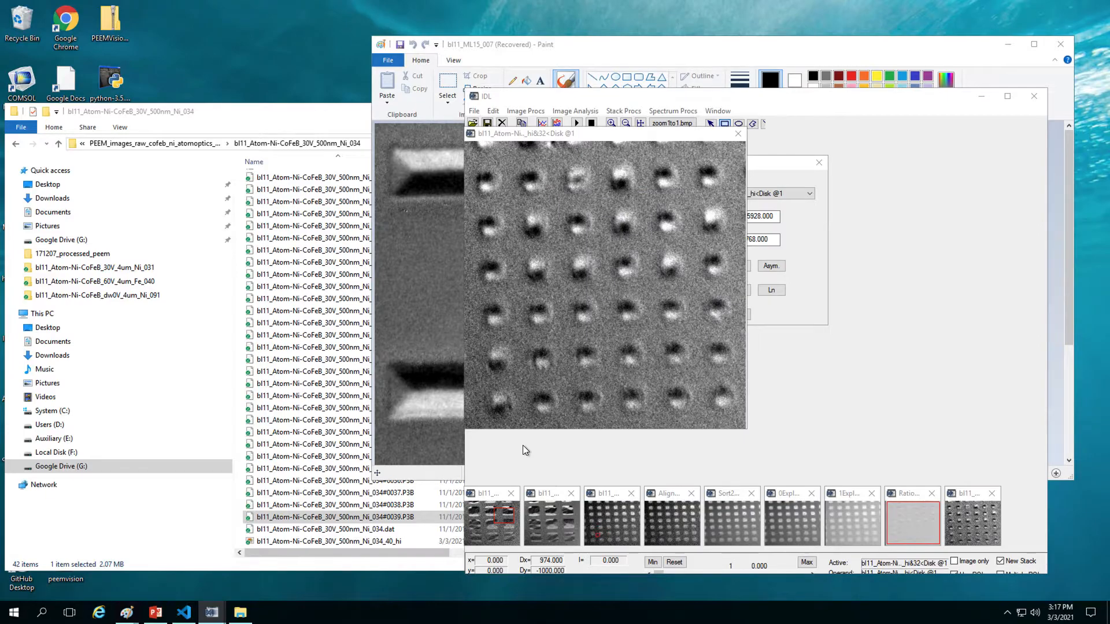
Step: Check the data folder window, then return to the image analysis window
left_click(317, 112)
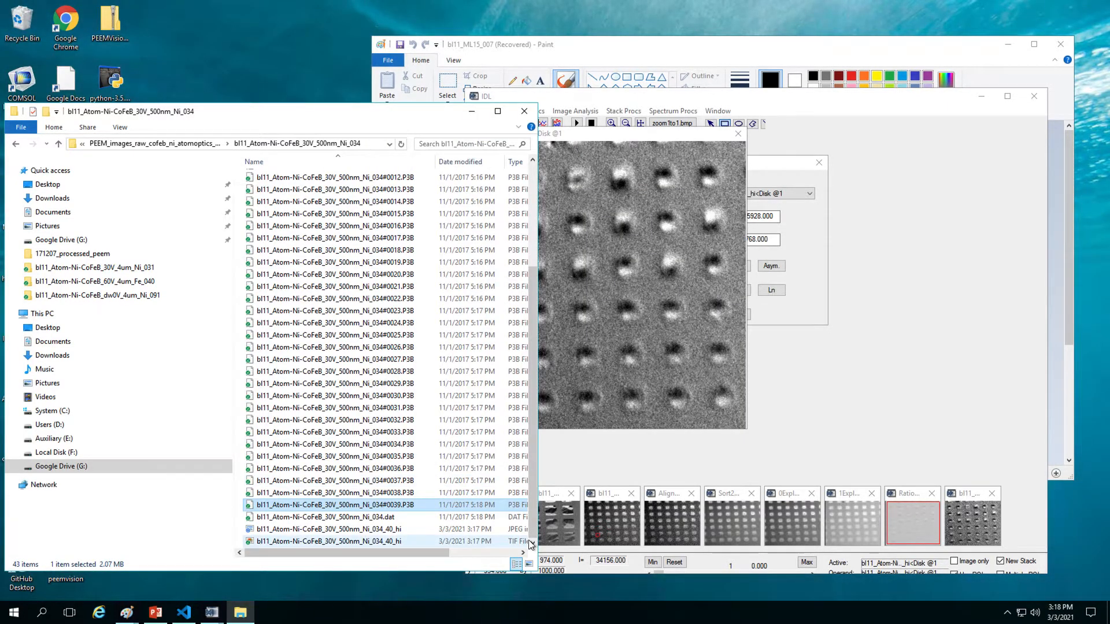
left_click_drag(536, 514, 525, 598)
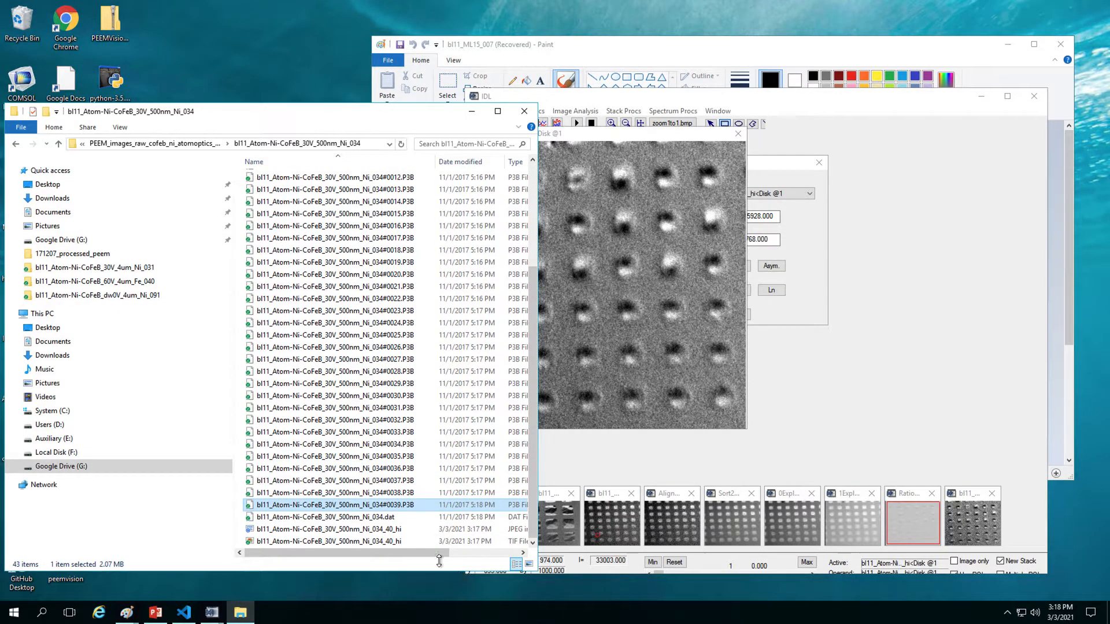
left_click_drag(446, 553, 384, 536)
left_click(594, 389)
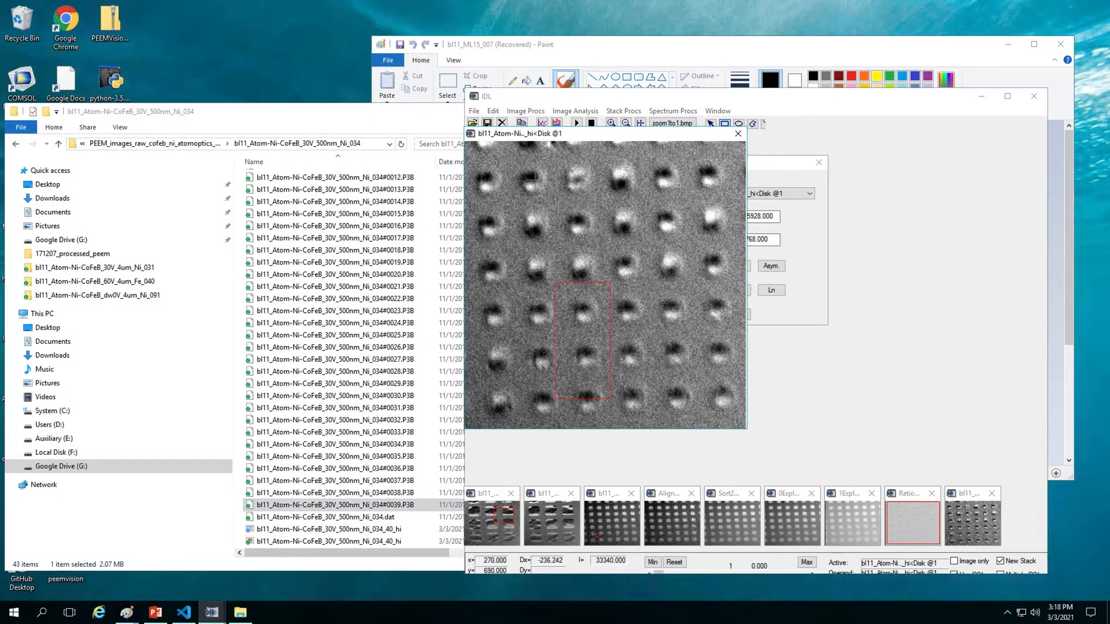
Step: Save the Ni_034_40_hi image as a *.P3B file using the same name
left_click(474, 112)
left_click(484, 150)
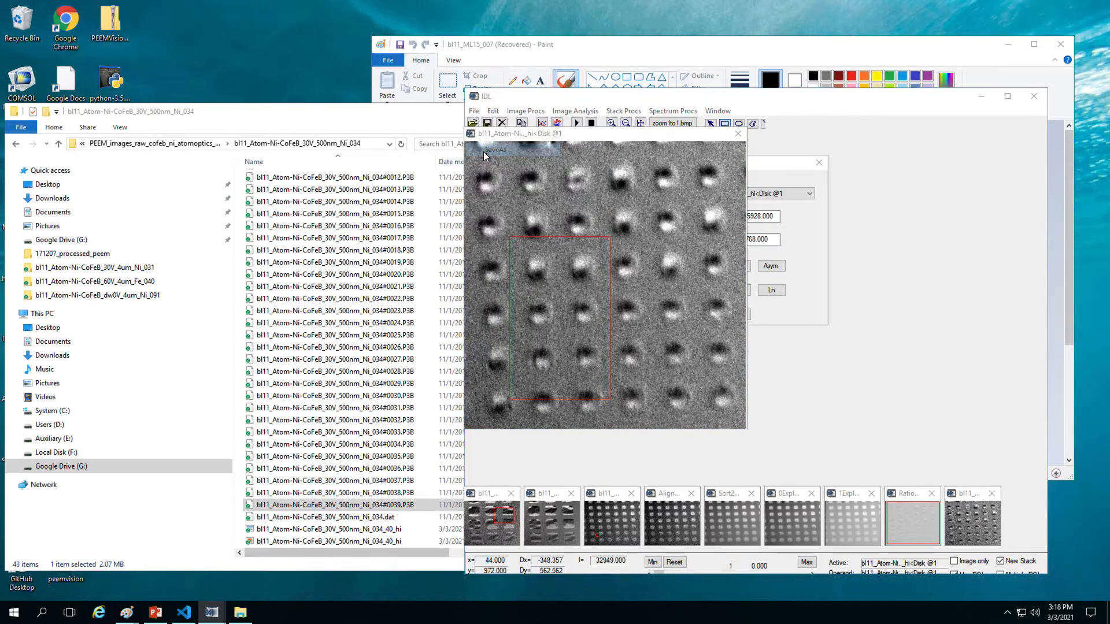
scroll(666, 381, "down", 10)
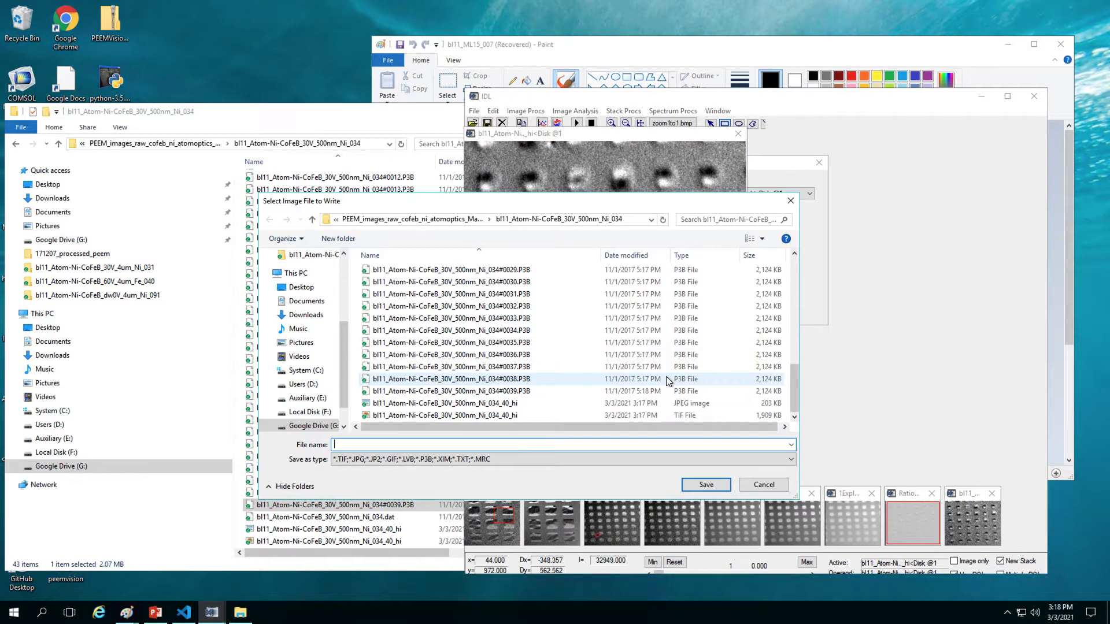
left_click(511, 415)
left_click(515, 446)
left_click(515, 447)
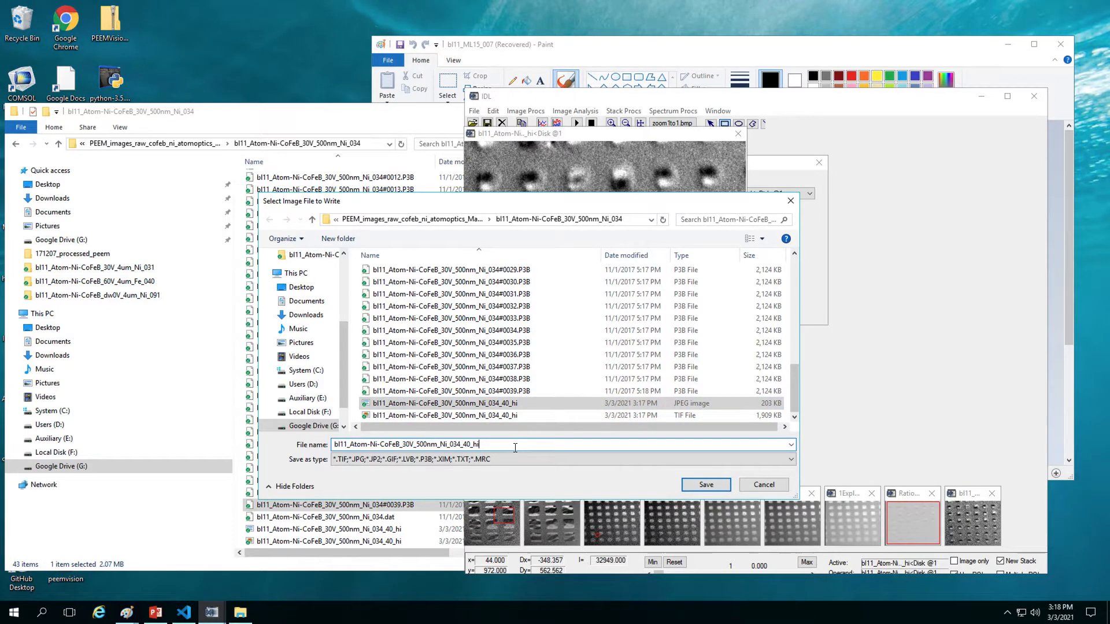
type(".")
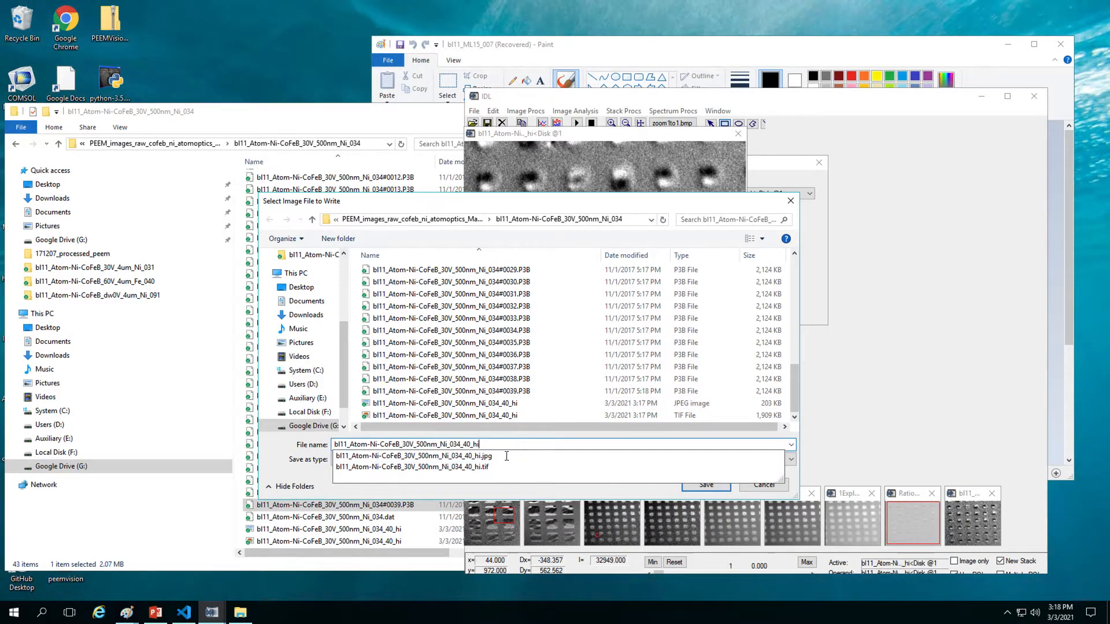
left_click(498, 462)
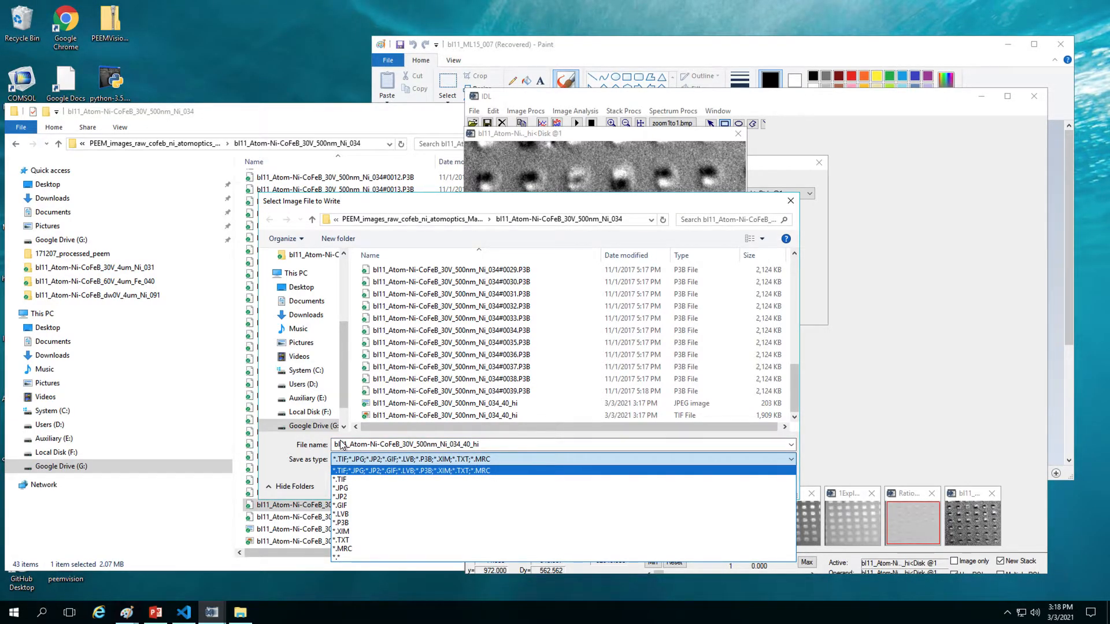
left_click(341, 523)
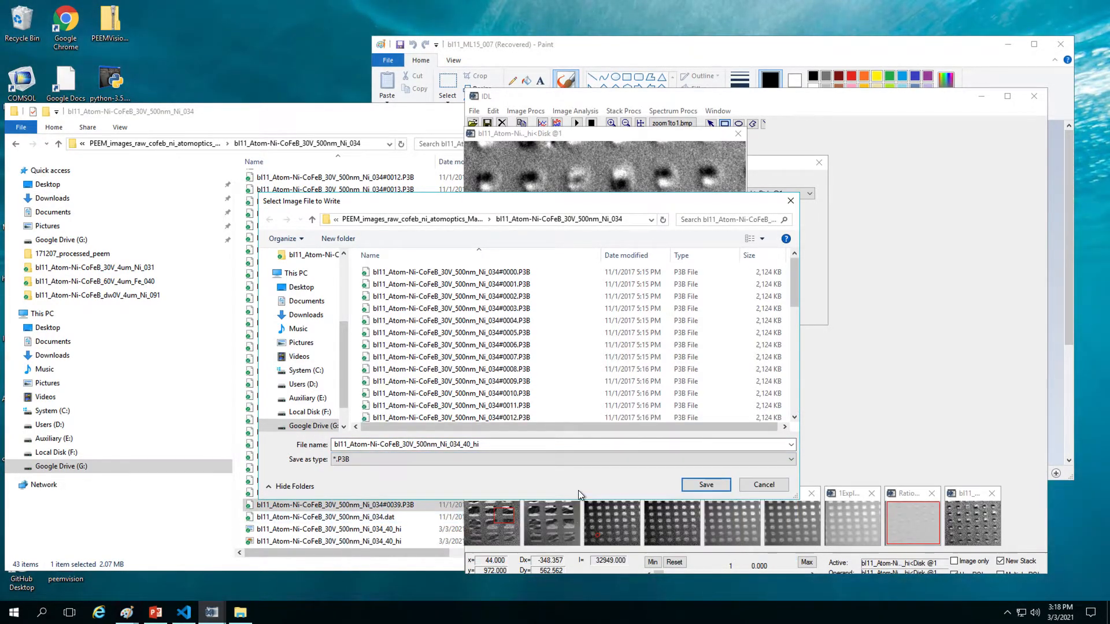
left_click(717, 488)
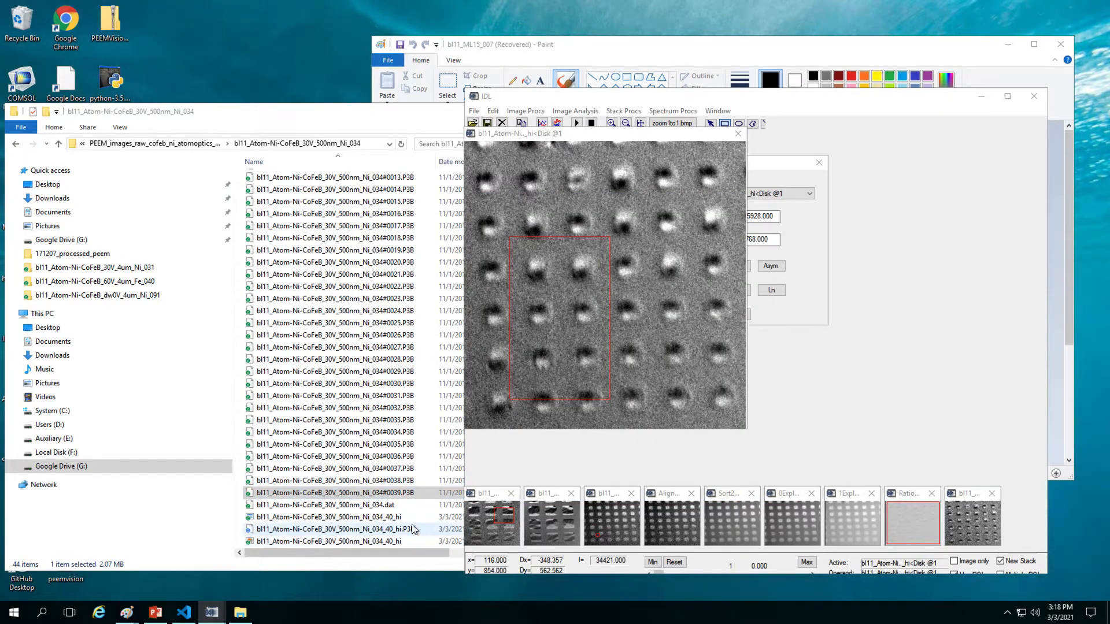
Step: Reload Ni_034 frames #0000–#0039 as a 40-image stack and mark a narrow region between pads
left_click(667, 208)
mouse_move(667, 208)
left_mouse_down()
mouse_move(717, 223)
mouse_move(755, 181)
mouse_move(687, 208)
left_mouse_up()
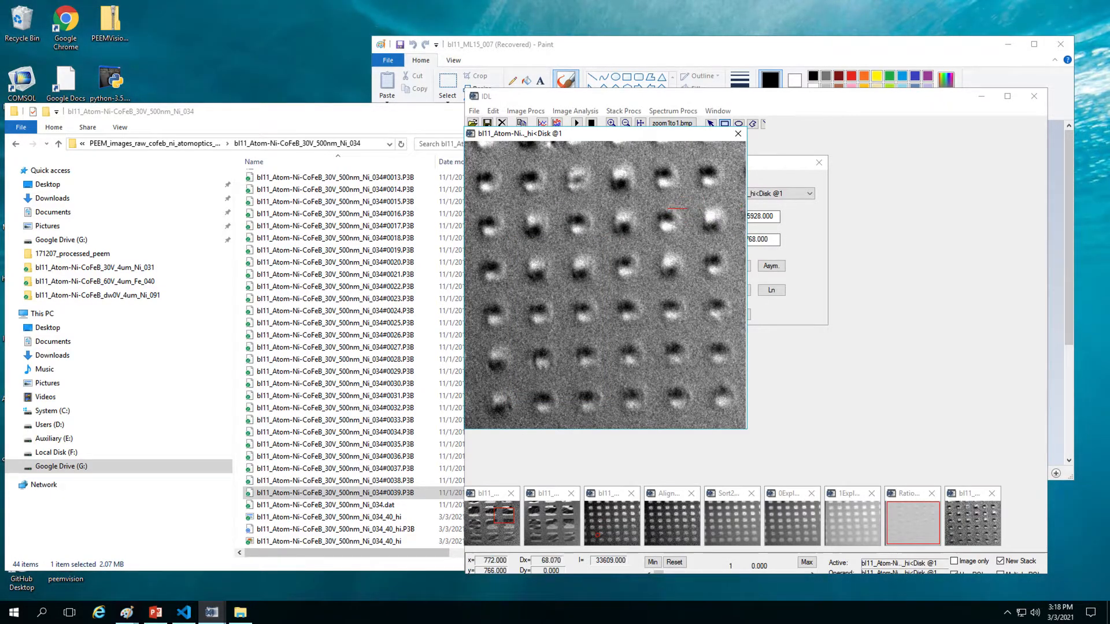
left_click(472, 123)
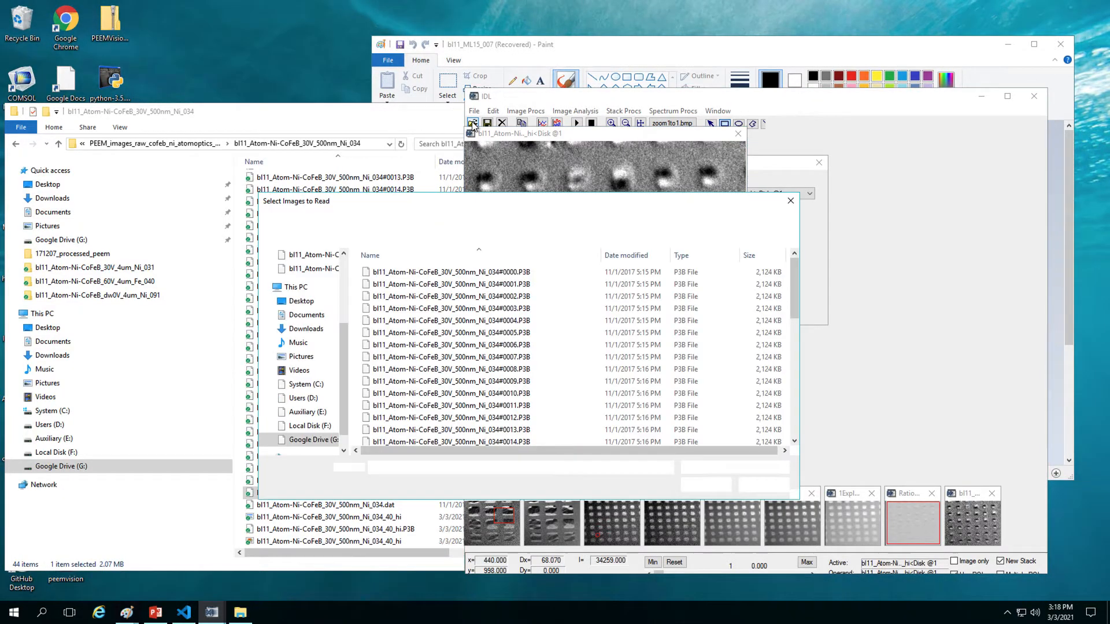
scroll(526, 324, "down", 10)
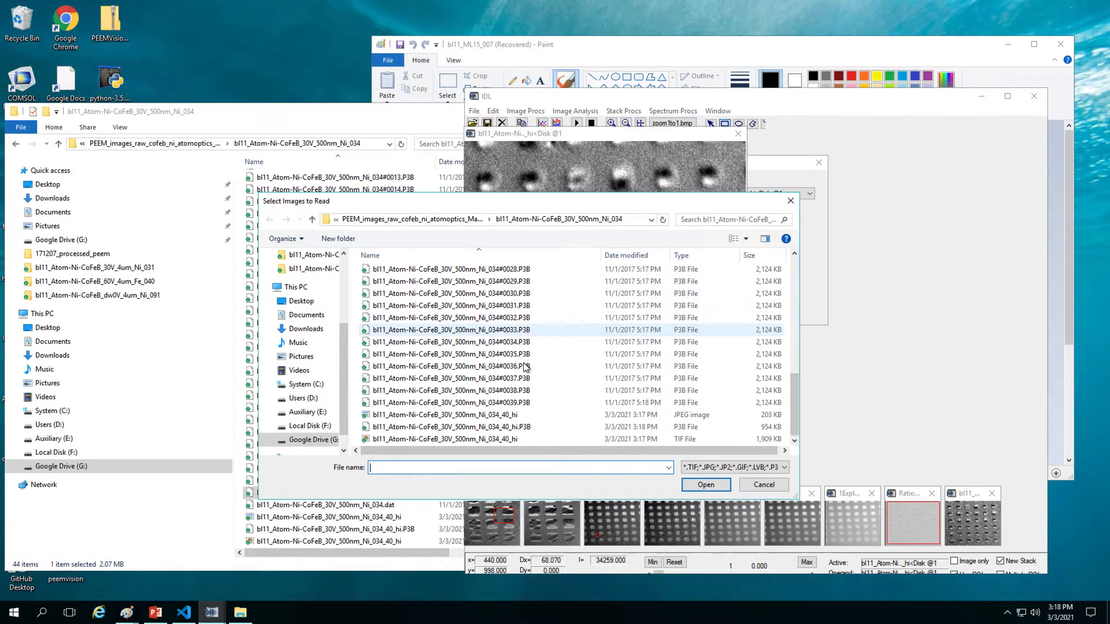
left_click(531, 403)
scroll(530, 404, "up", 10)
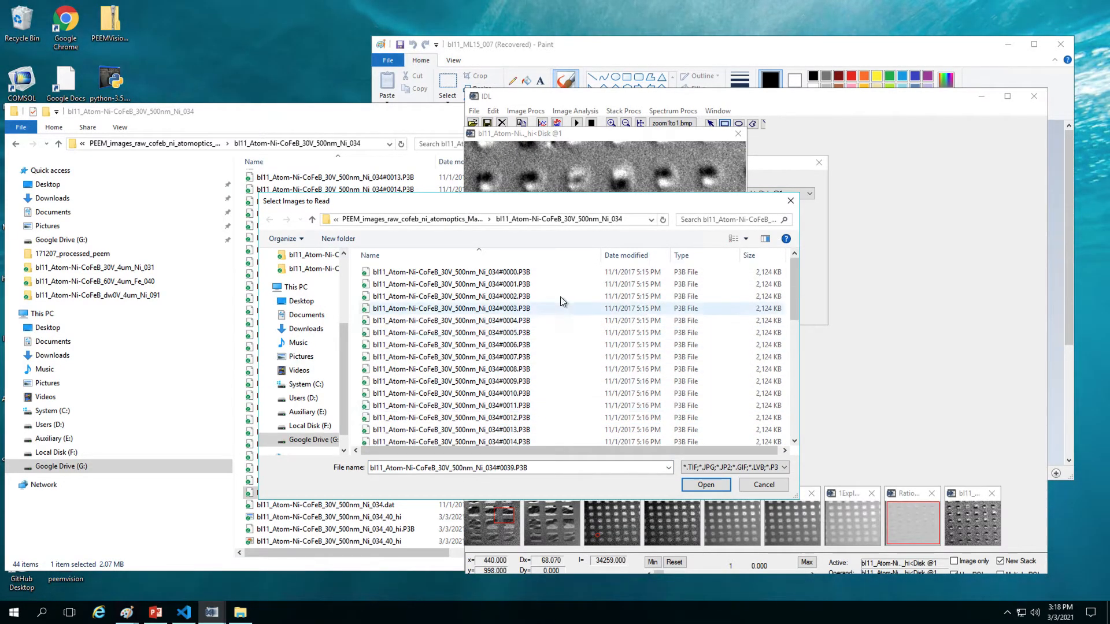
left_click(559, 272, "shift")
left_click(710, 485)
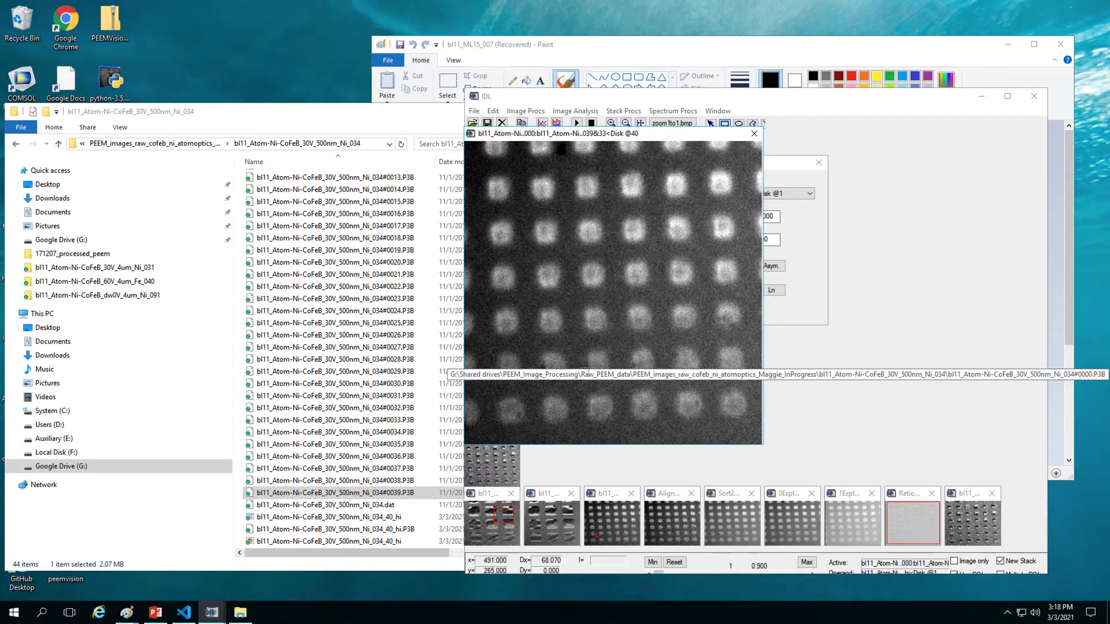
left_click_drag(649, 234, 668, 293)
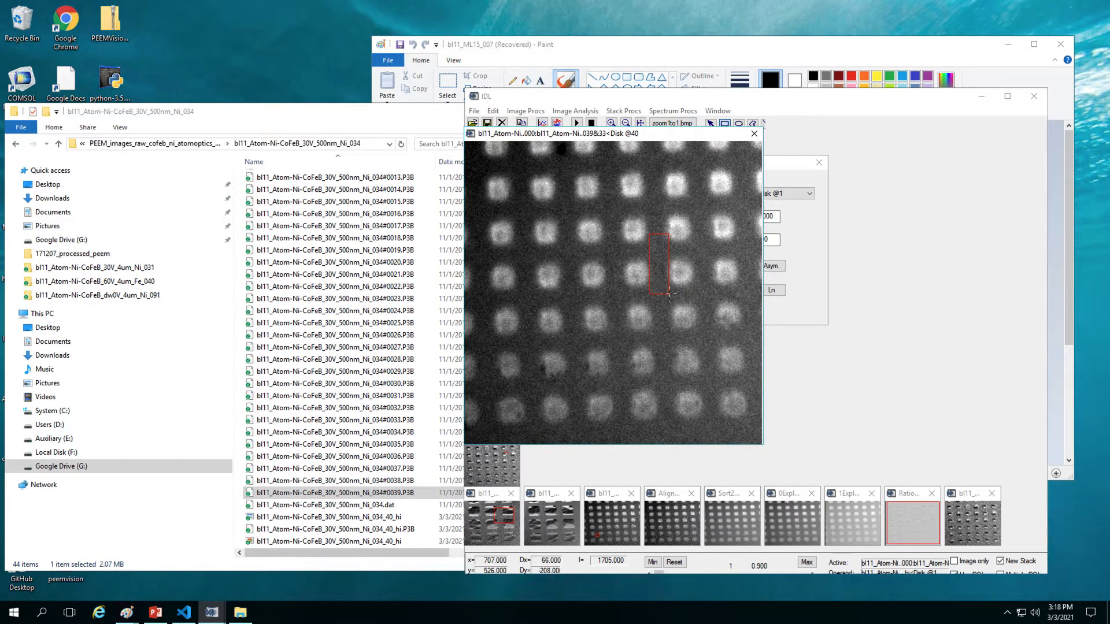
Step: Align the reloaded stack into Align34, then sort it into 2 averaged elements, block size 20
left_click(639, 112)
left_click(658, 218)
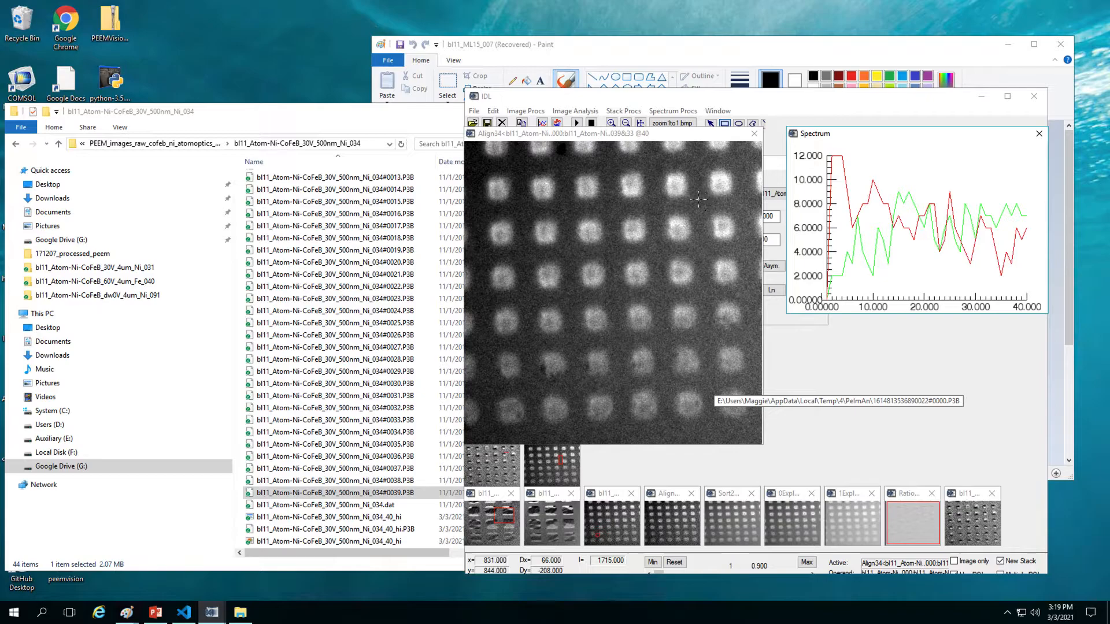
left_click(633, 111)
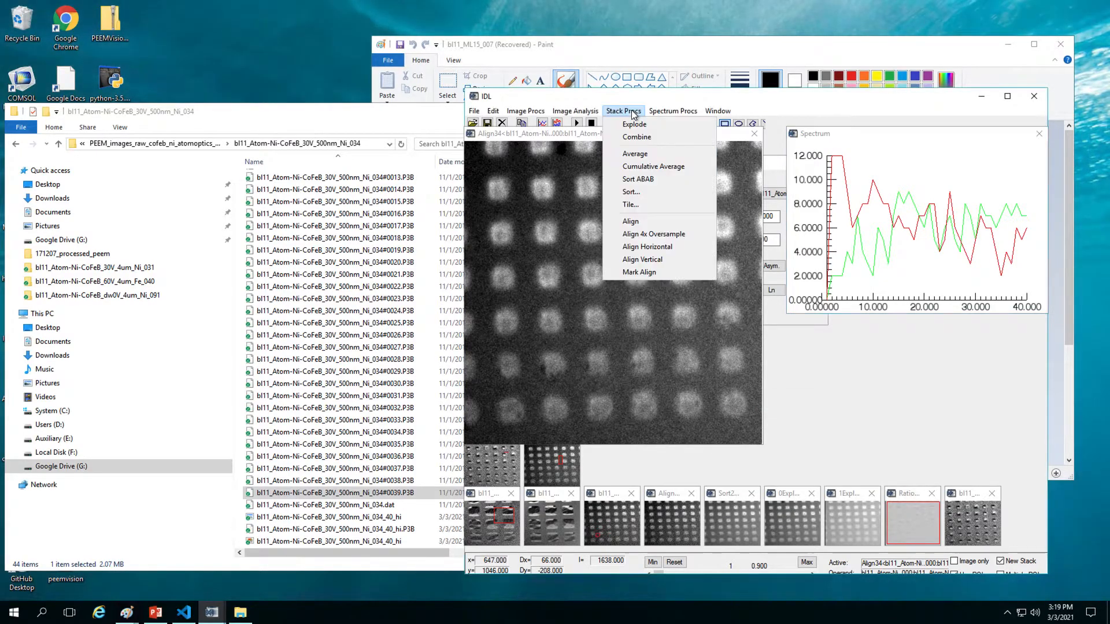
left_click(640, 191)
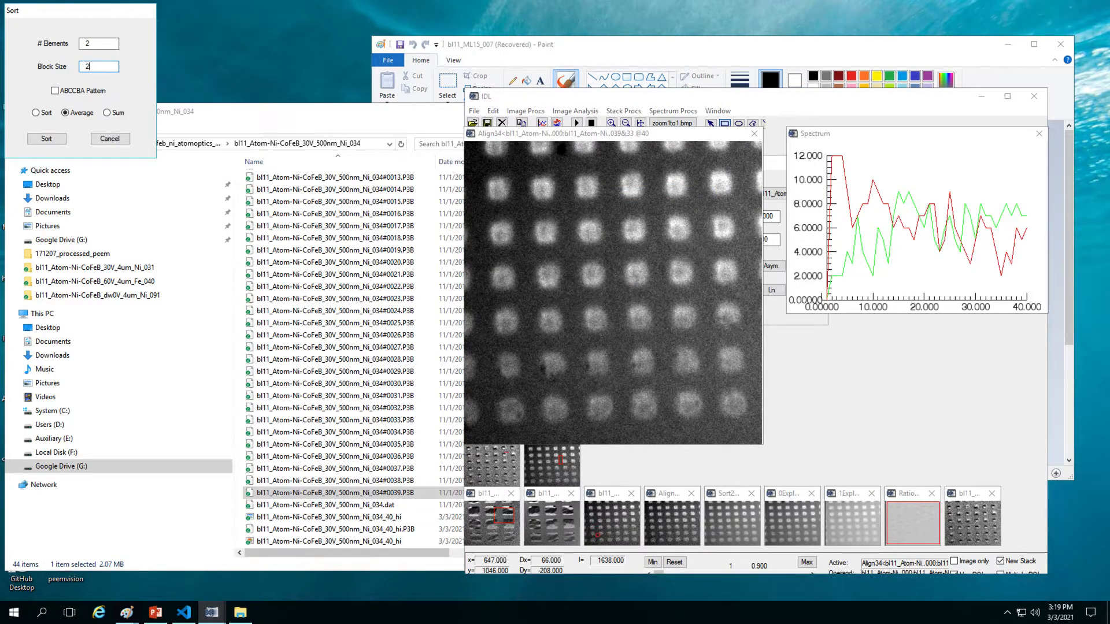
left_click(48, 137)
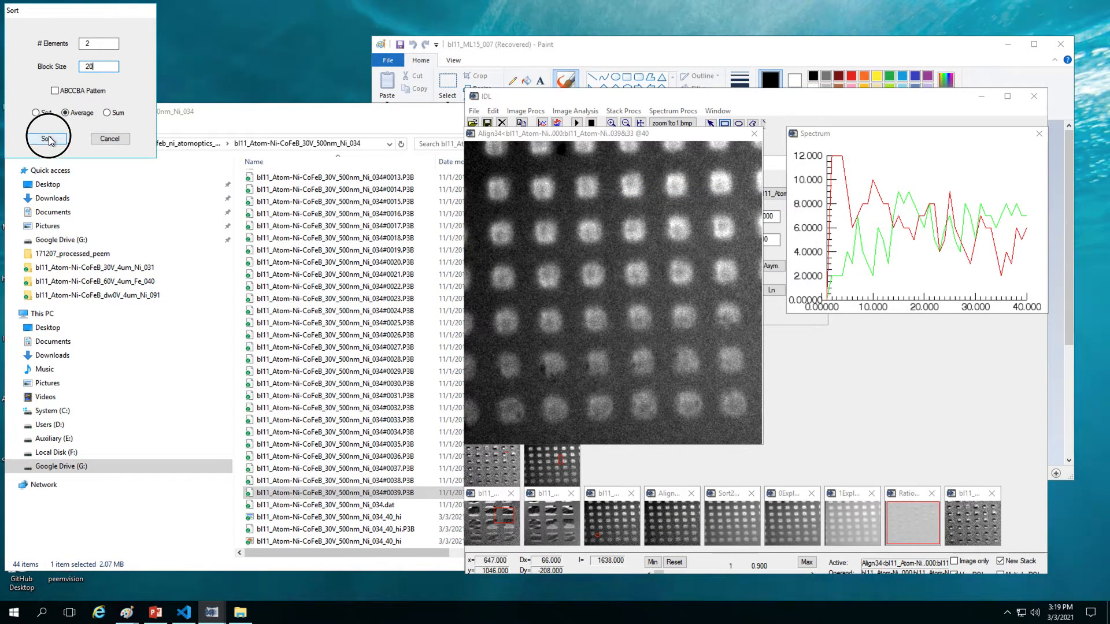
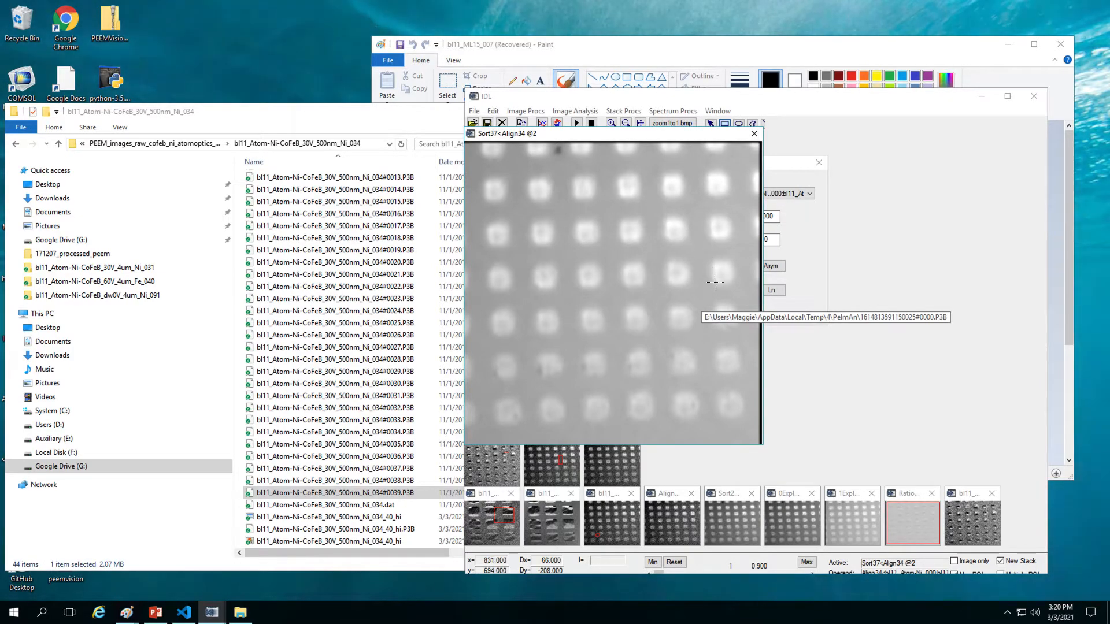
Step: Explode the sorted stack, divide 1Expl39 by 0Expl38 into Ratio40, and outline the whole image
left_click(625, 111)
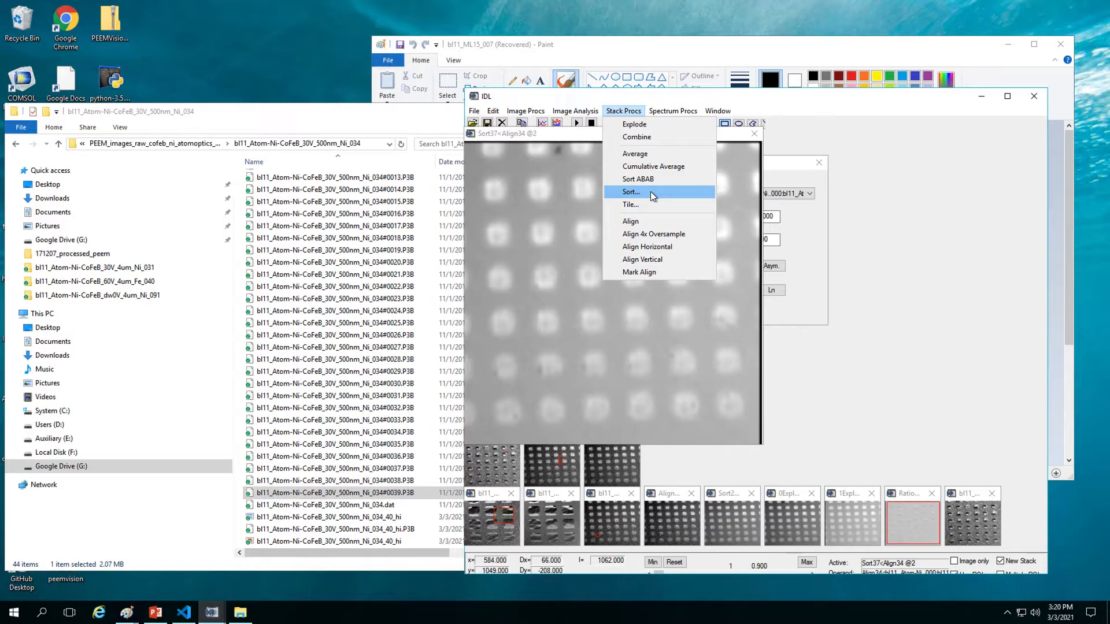
left_click(640, 123)
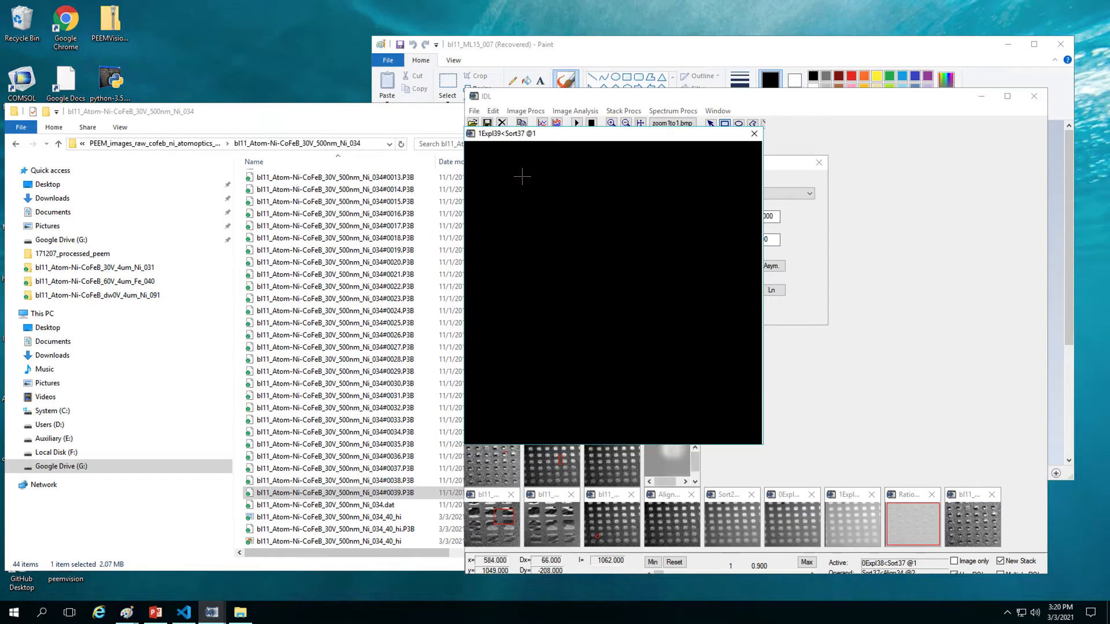
left_click(803, 268)
left_click(737, 266)
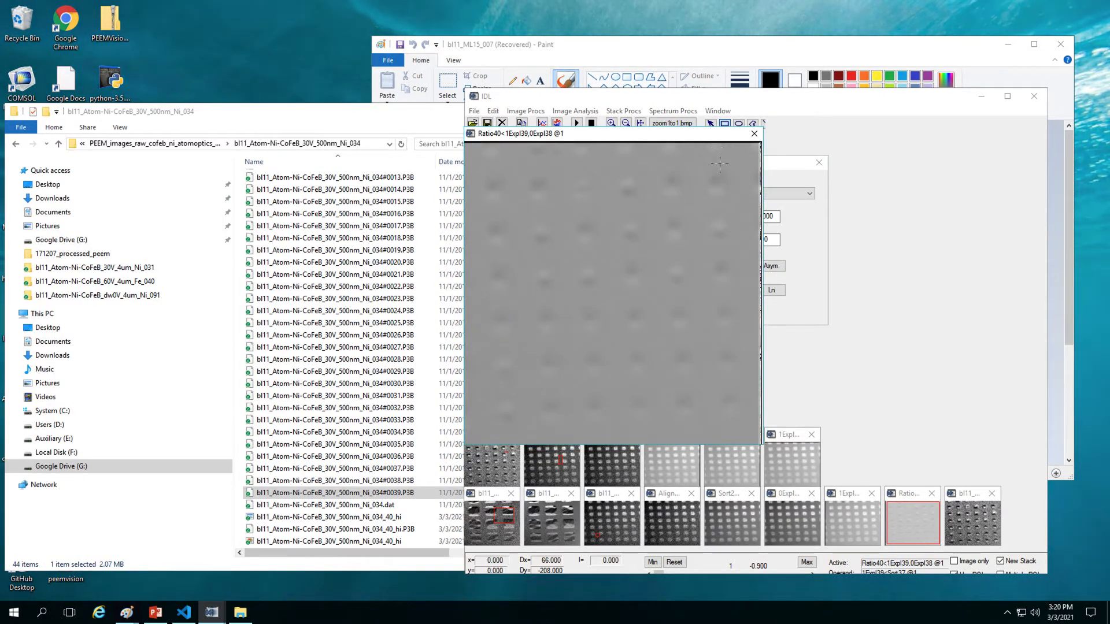
left_click_drag(719, 164, 734, 172)
left_click_drag(470, 148, 754, 433)
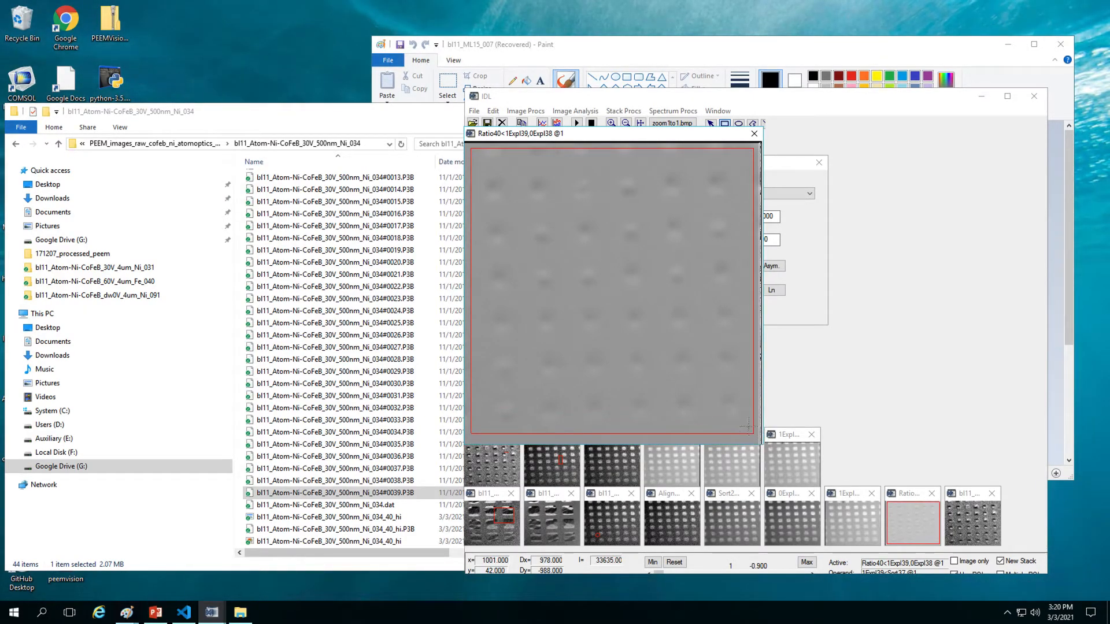
Step: Duplicate Ratio40 into Dupl41, showing the dots in strong black-and-white contrast
left_click(493, 111)
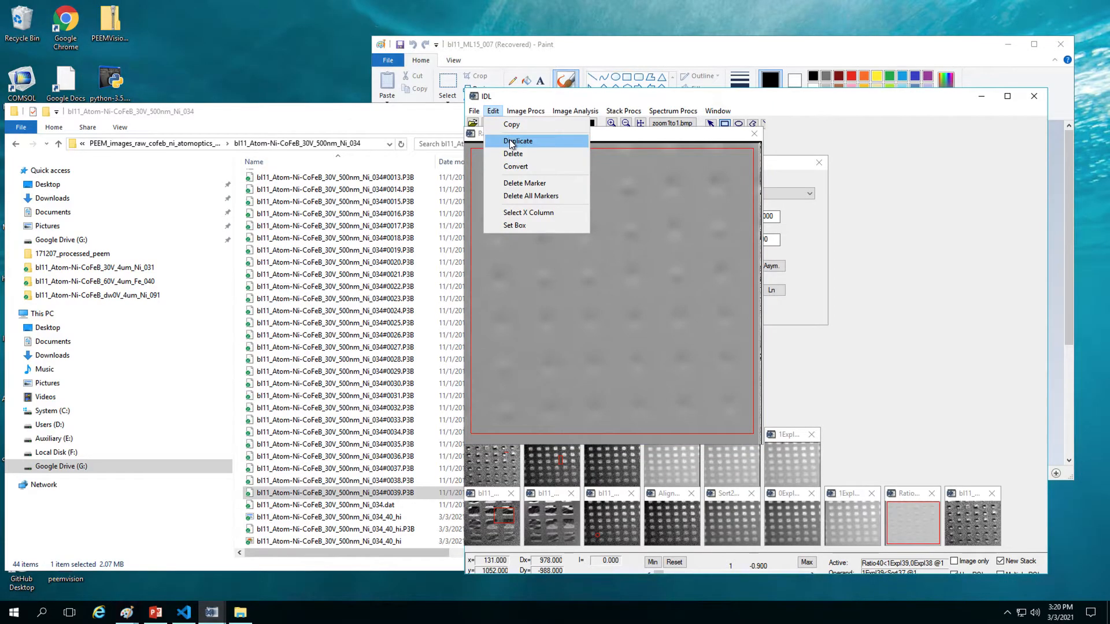
left_click(510, 142)
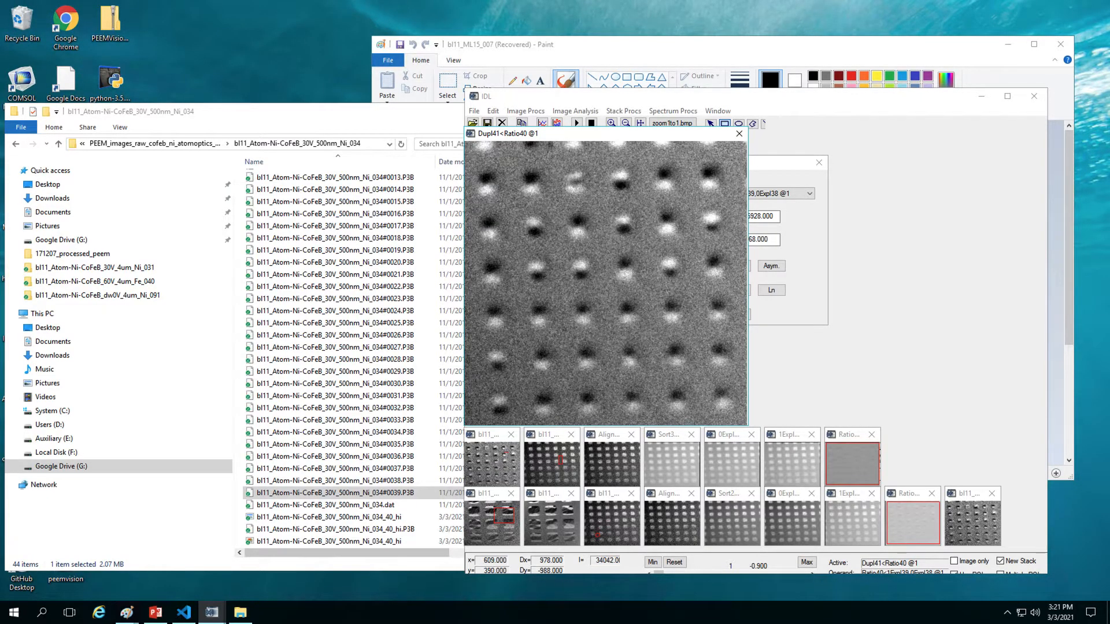
left_click(496, 111)
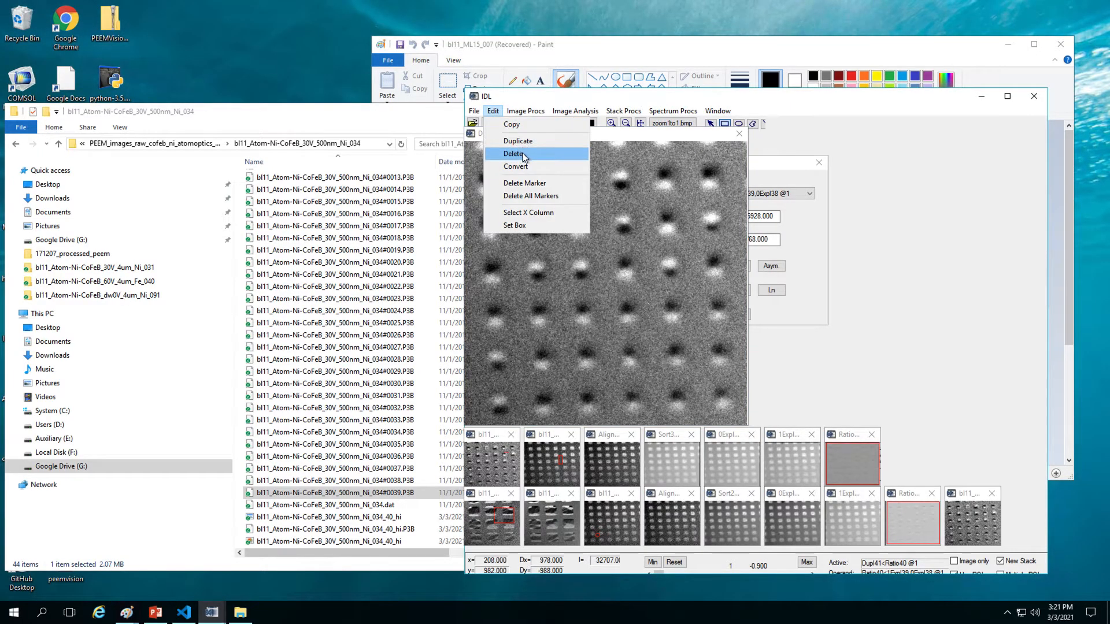
Step: Overwrite the existing bl11_Atom-Ni-CoFeB_30V_500nm_Ni_034_40_hi P3B file with the enhanced image
mouse_move(471, 113)
left_click(488, 152)
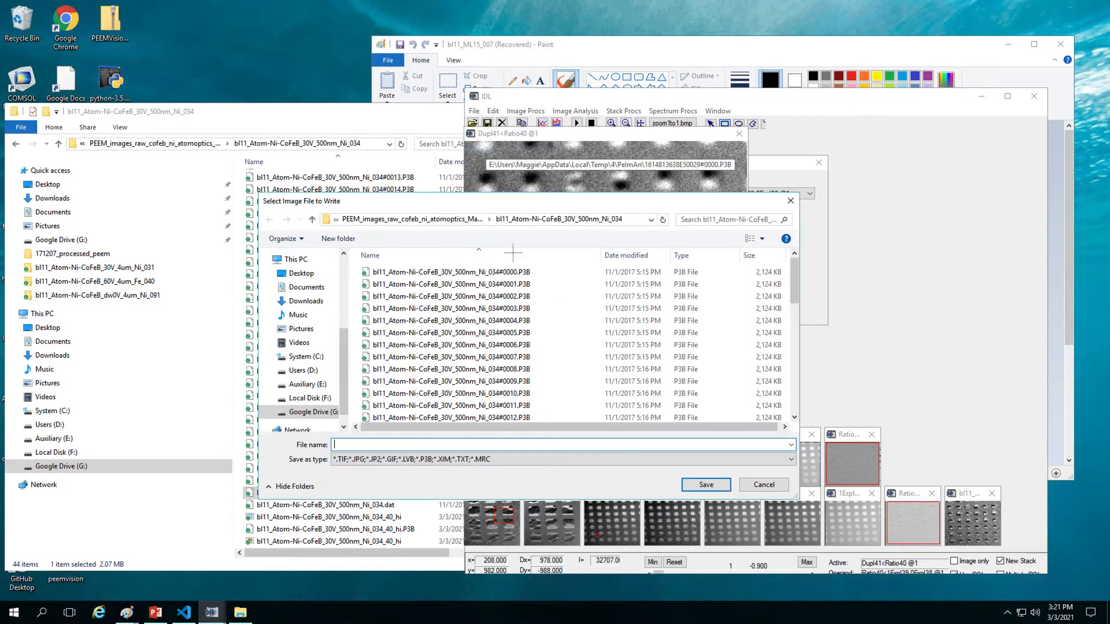
scroll(507, 376, "down", 10)
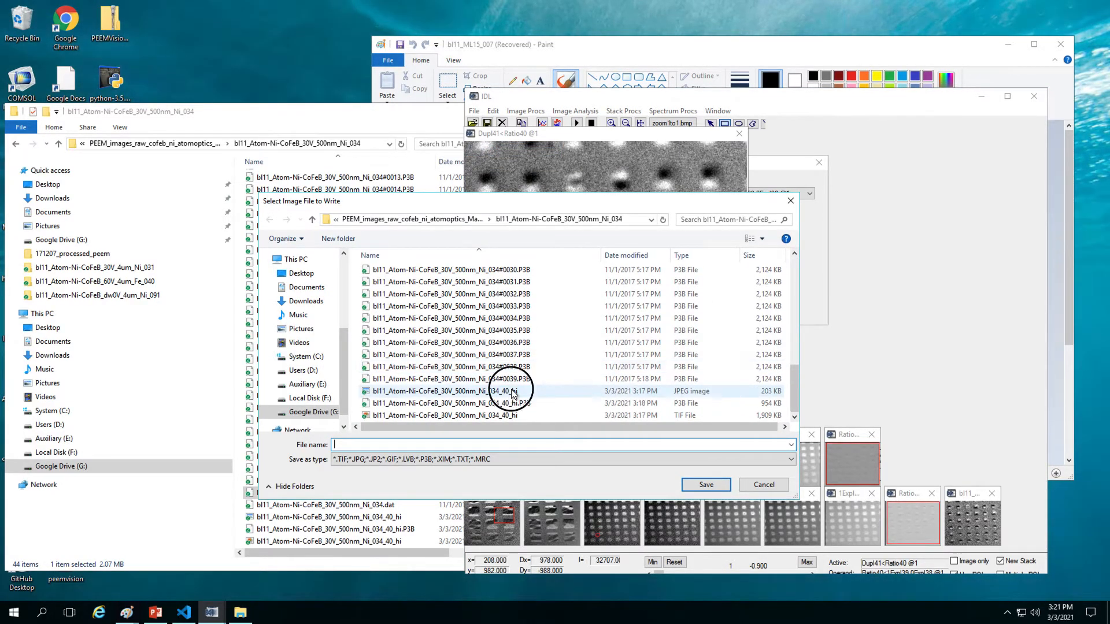
left_click(513, 393)
left_click(540, 402)
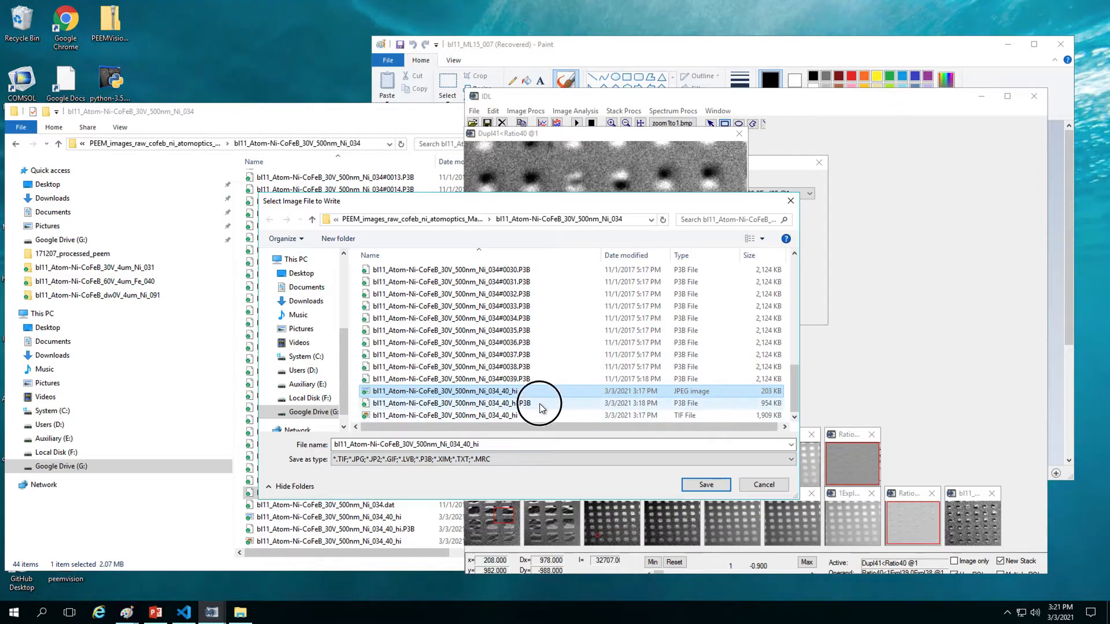
left_click(700, 484)
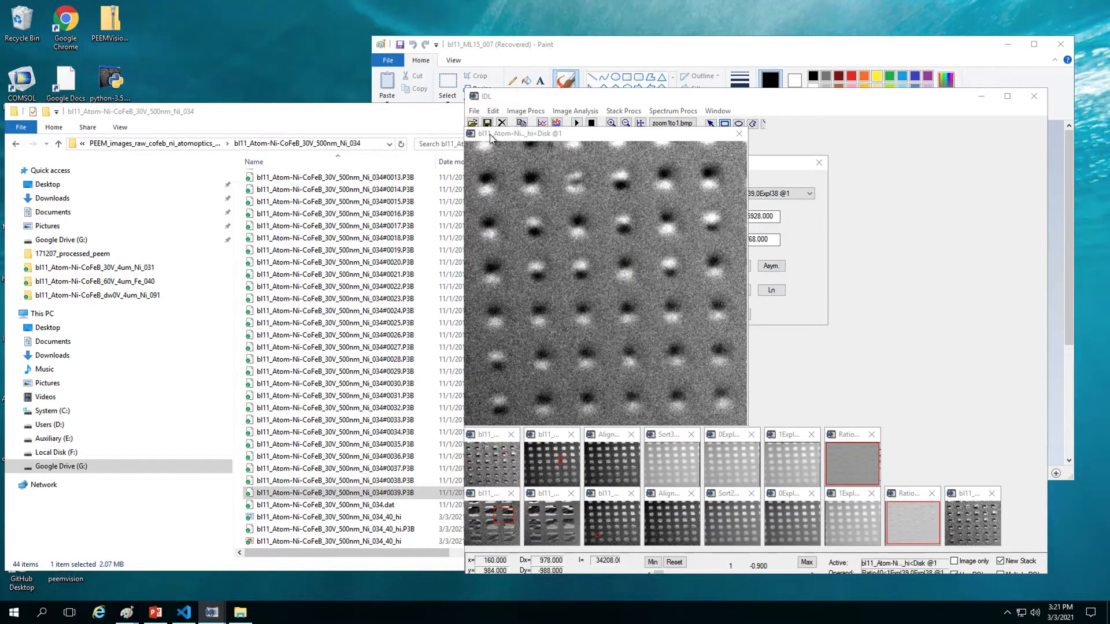
Step: Save the image again as bl11_Atom-Ni-CoFeB_30V_500nm_Ni_034_40_hi.tif in TIF format
left_click(474, 109)
left_click(489, 149)
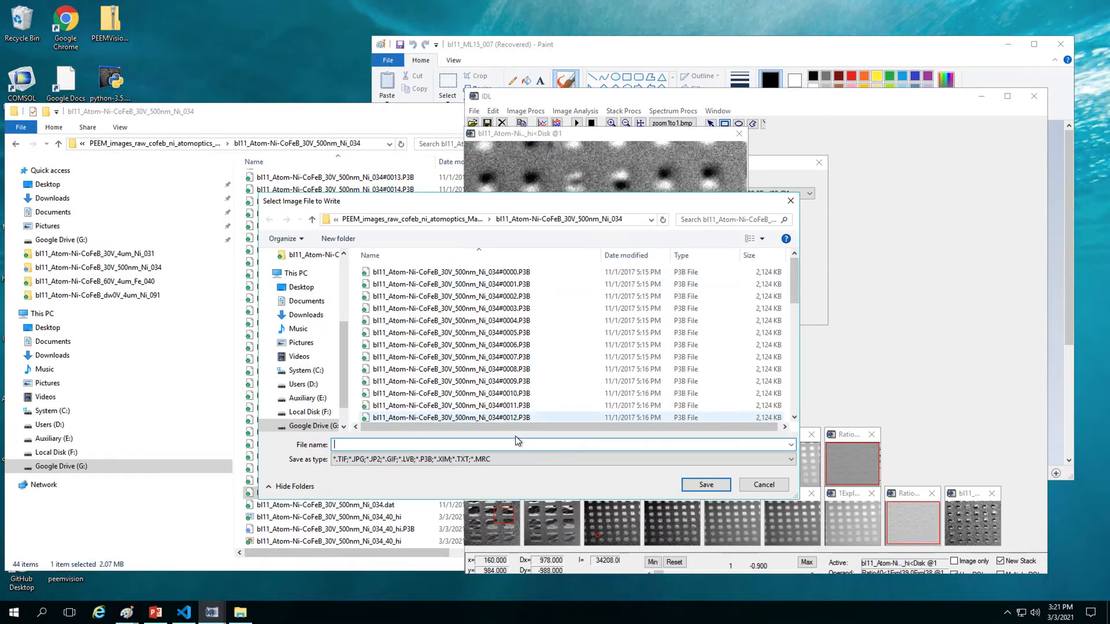
scroll(532, 420, "down", 10)
left_click(531, 416)
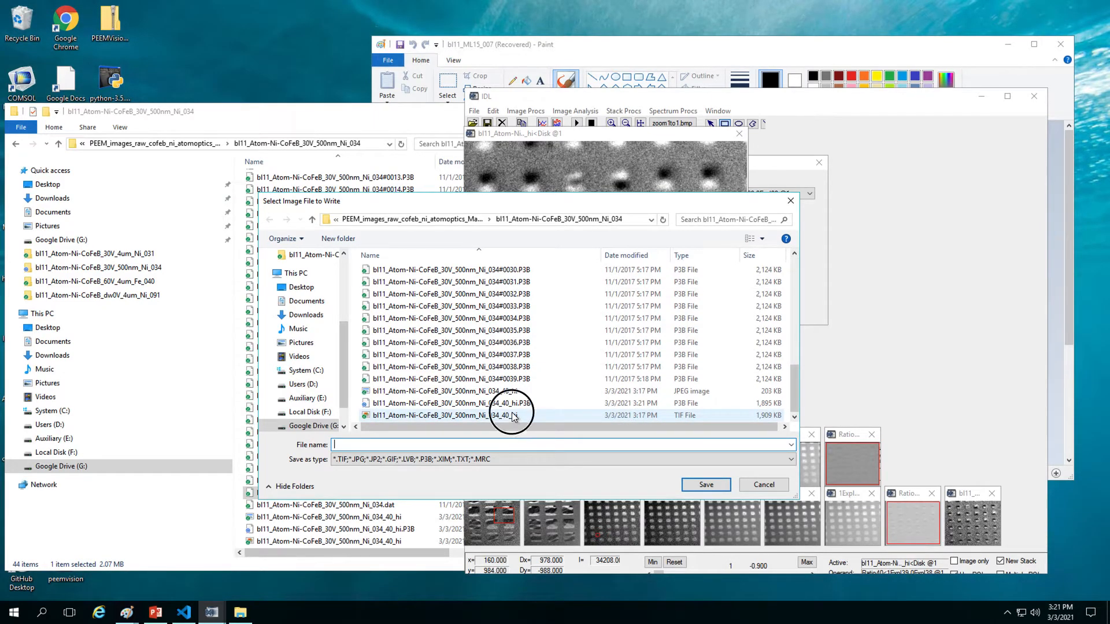
left_click(505, 446)
left_click(511, 445)
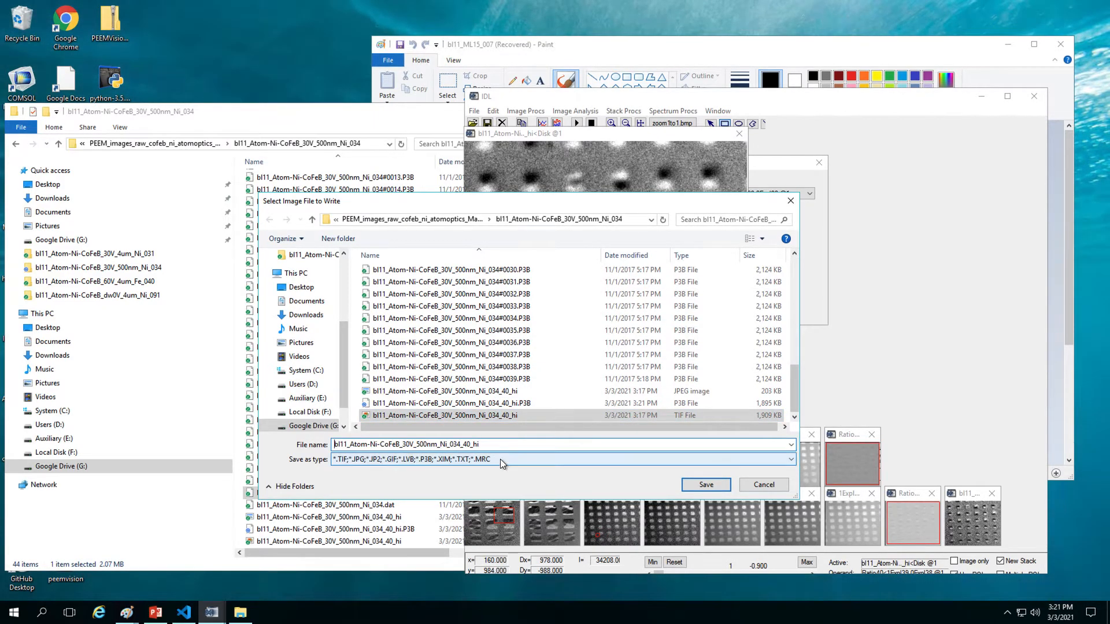
left_click(499, 459)
left_click(479, 480)
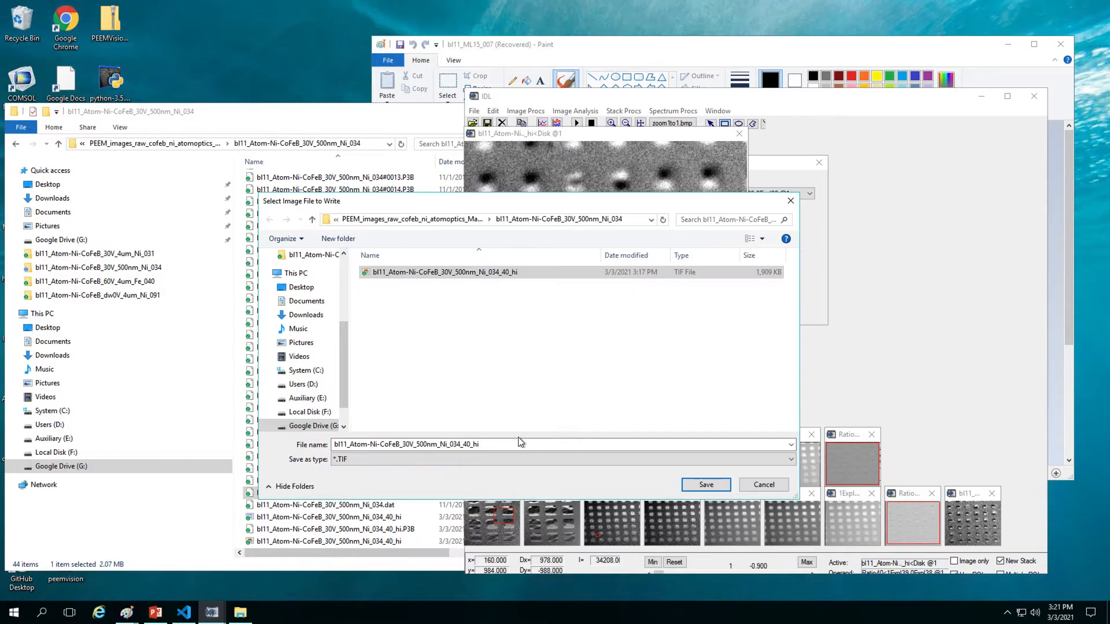
left_click(518, 446)
left_click(518, 447)
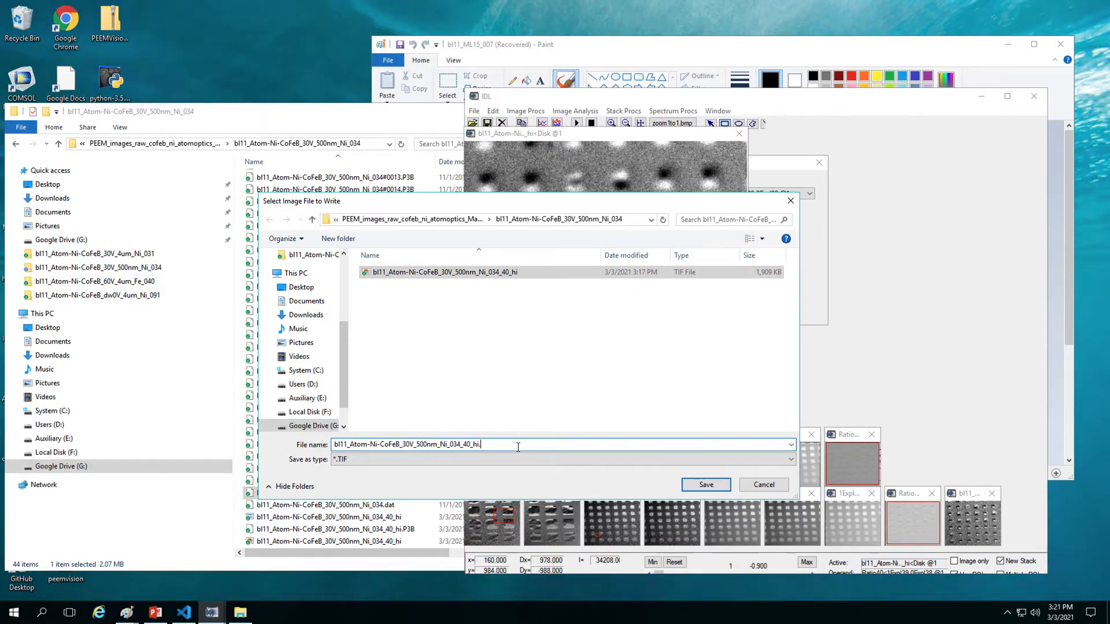
type(".tif")
key("Return")
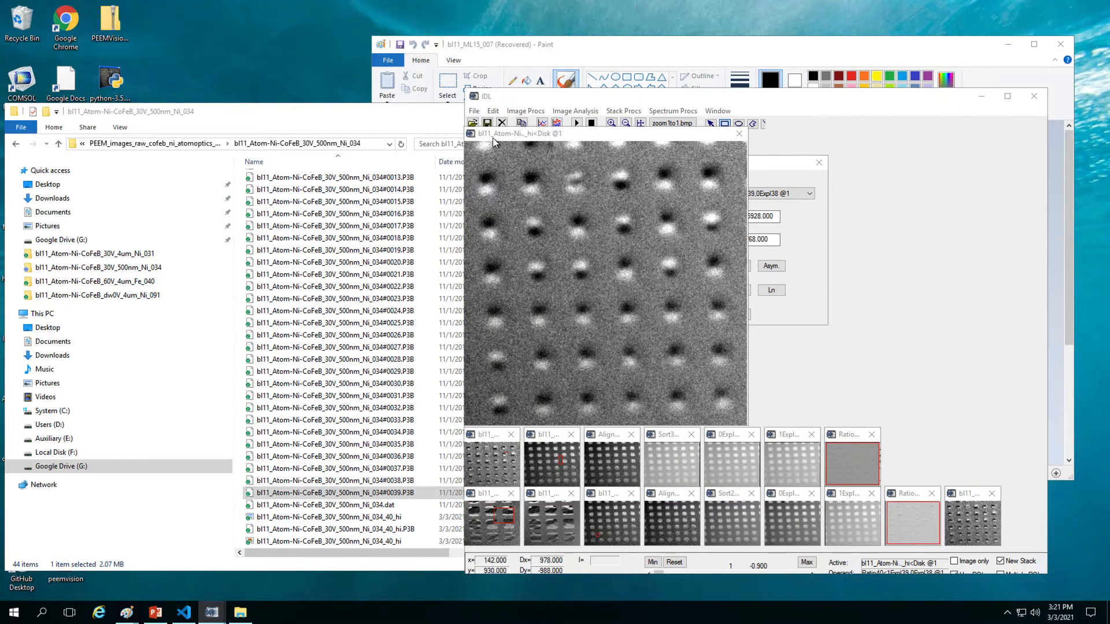
Step: Write the image as bl11_Atom-Ni-CoFeB_30V_500nm_Ni_034_40_hi.jpg with JPG type, replacing the old JPEG
left_click(479, 110)
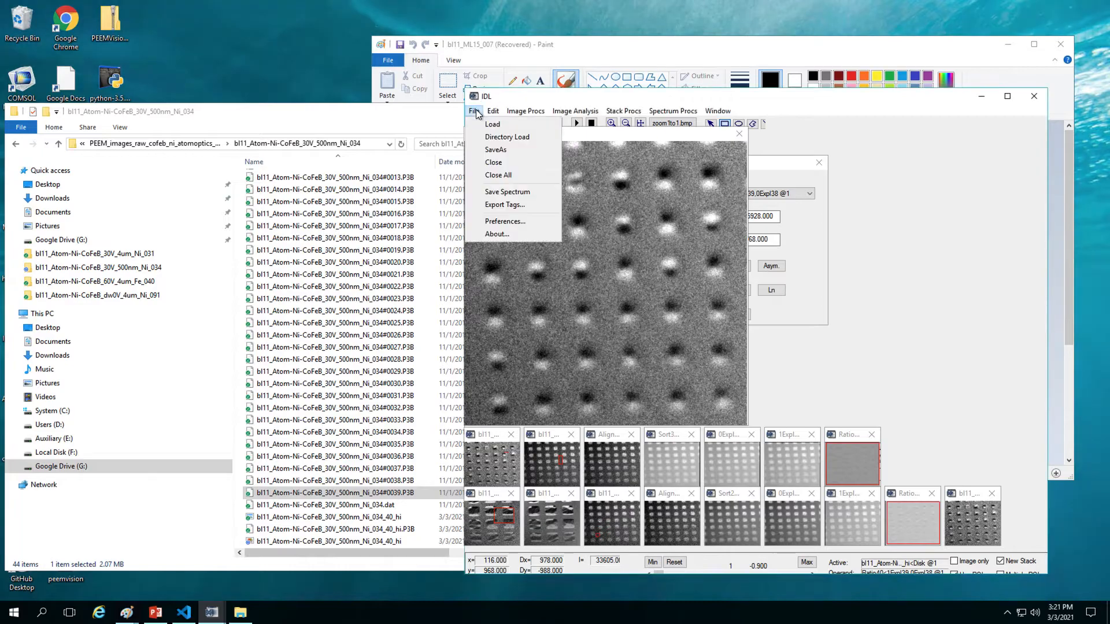
left_click(488, 148)
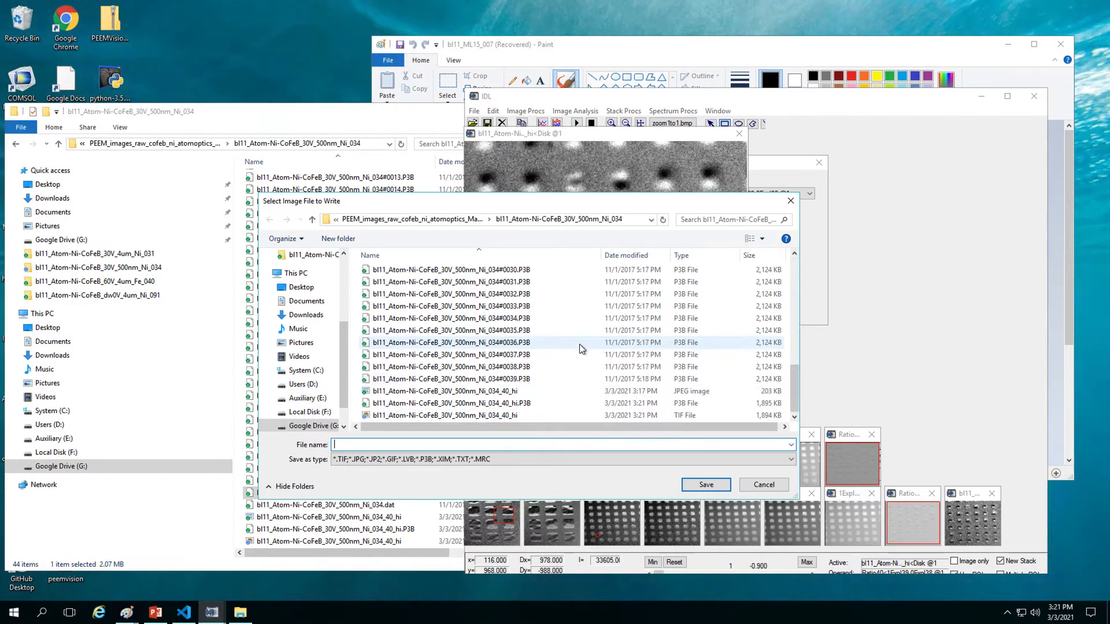
scroll(578, 376, "down", 10)
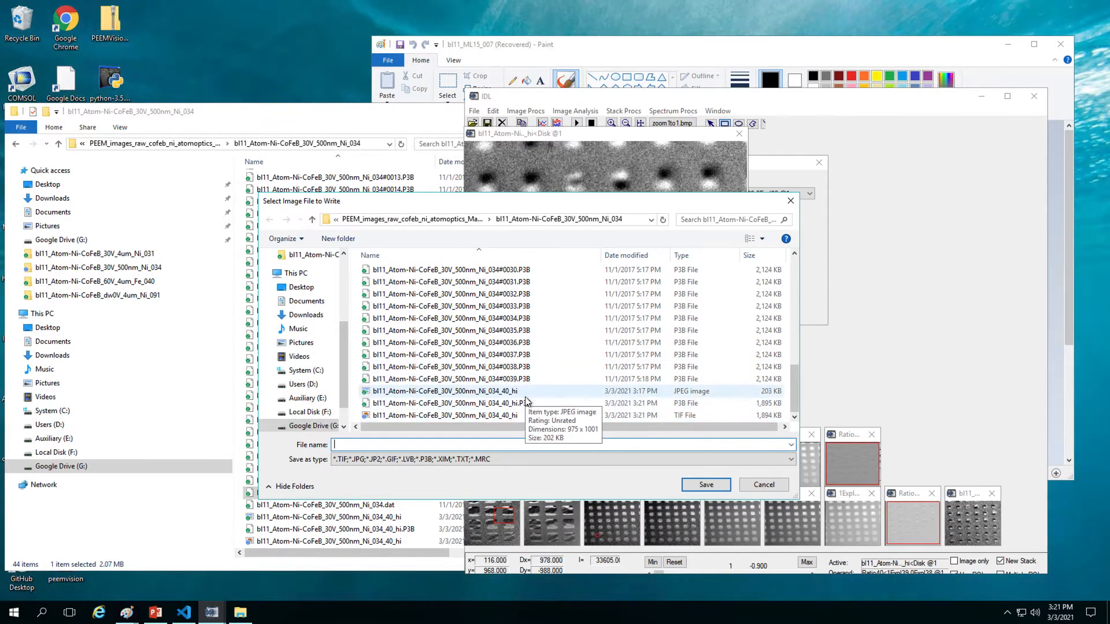
left_click(525, 392)
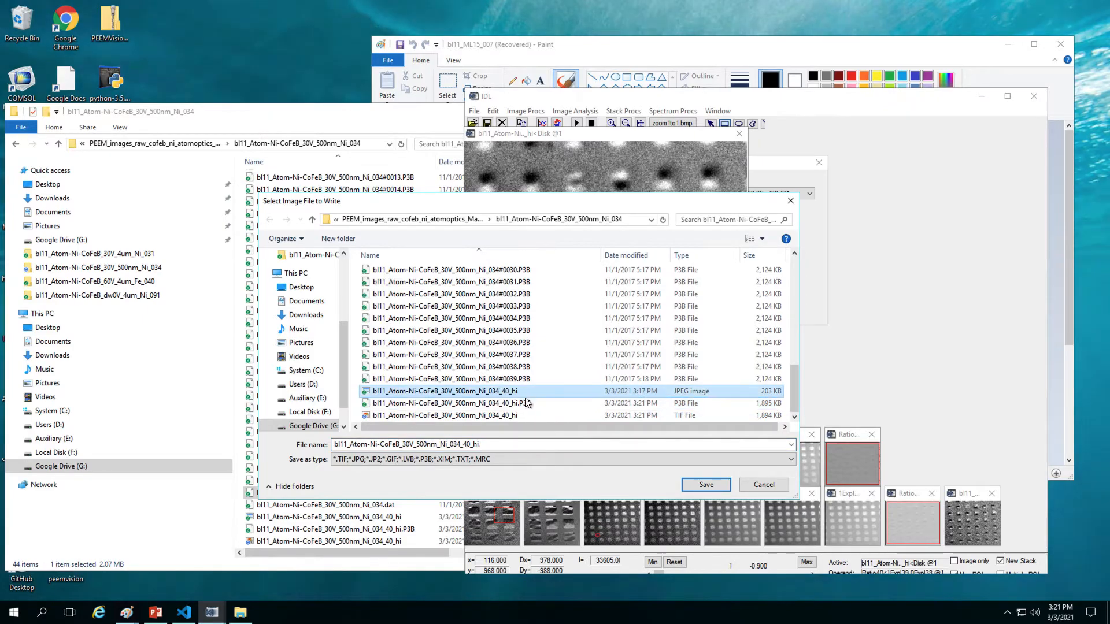
left_click(505, 462)
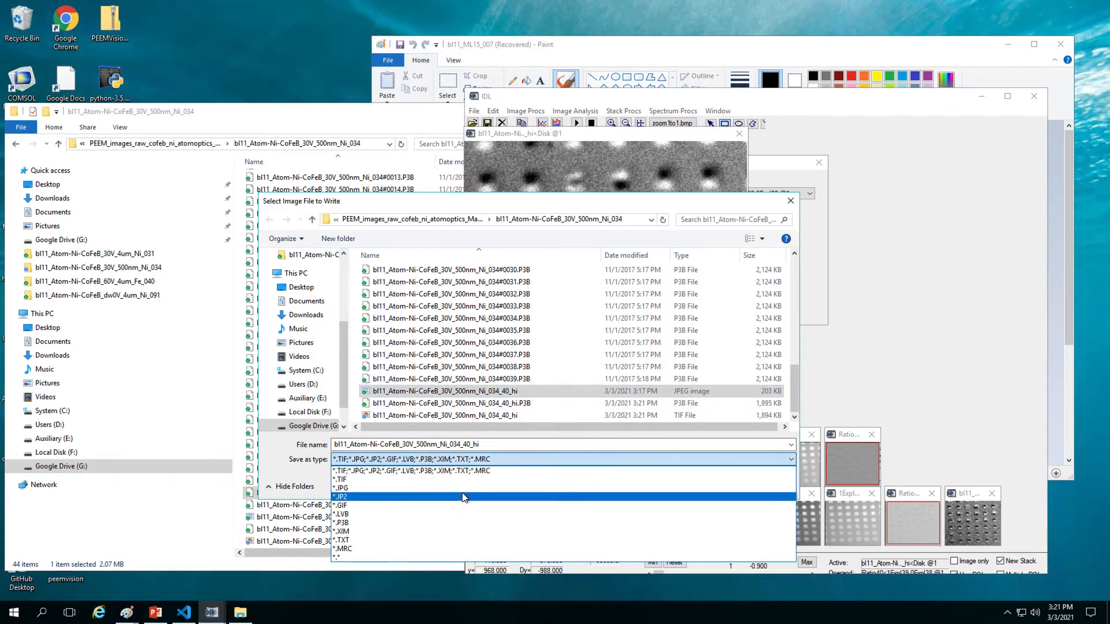
left_click(474, 491)
left_click(509, 444)
left_click(516, 445)
type(".jpg")
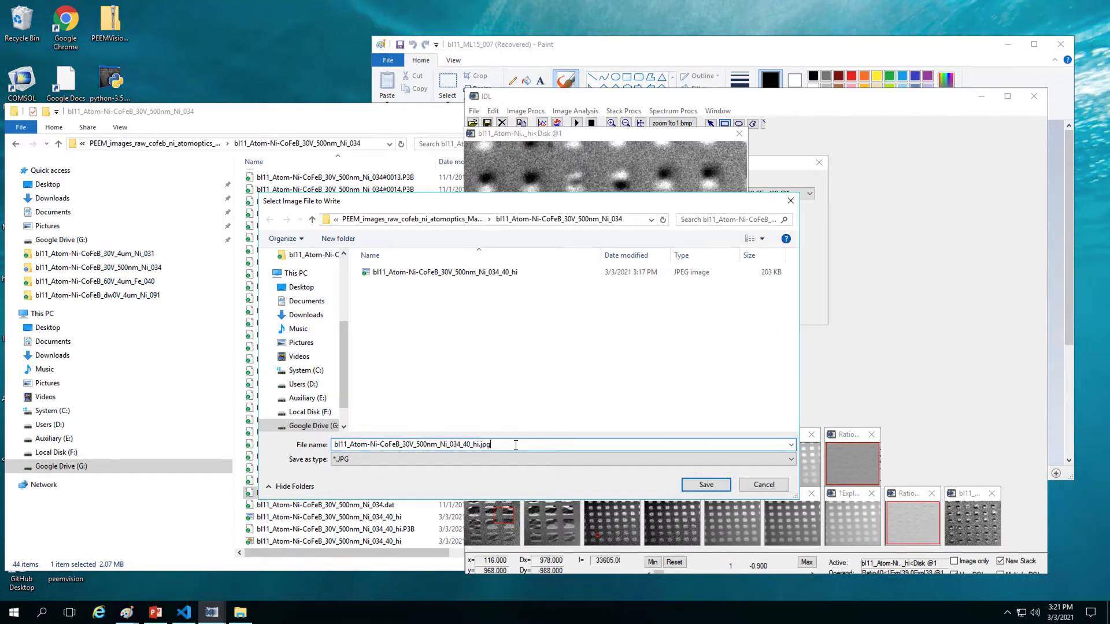
key("Return")
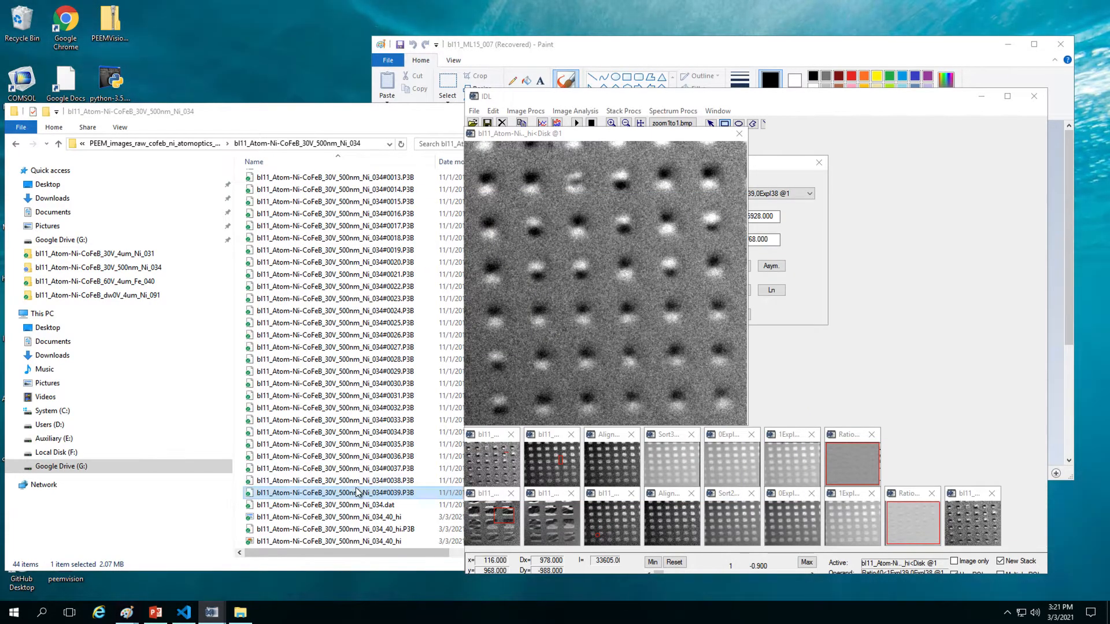
Step: Open the new 979 × 989 px _40_hi JPEG in Paint to check it, then close it
left_click(382, 568)
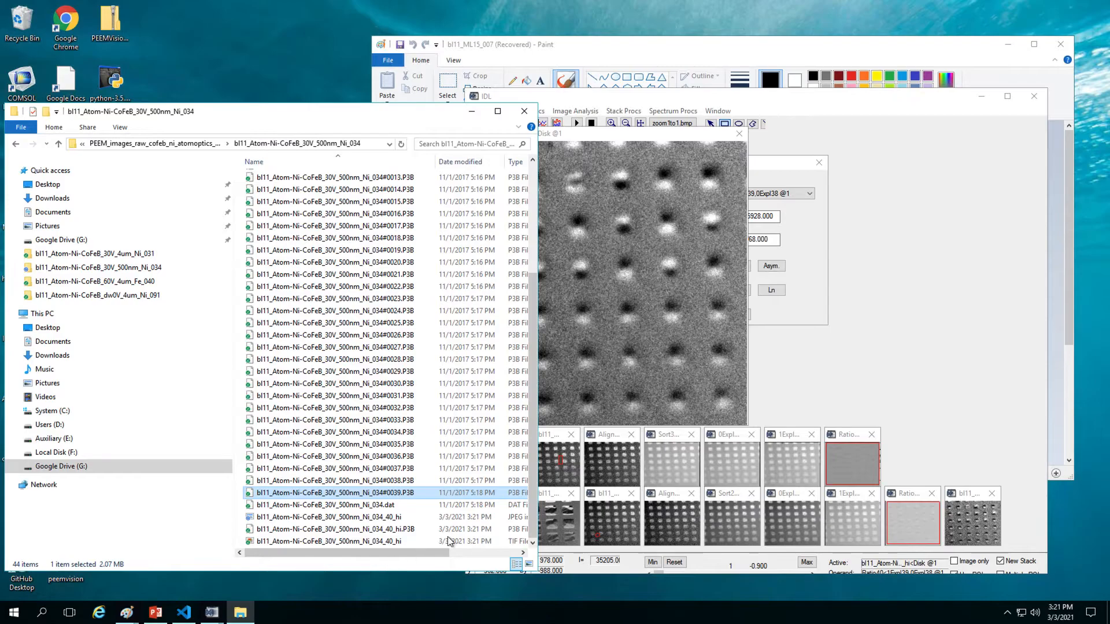
double_click(412, 517)
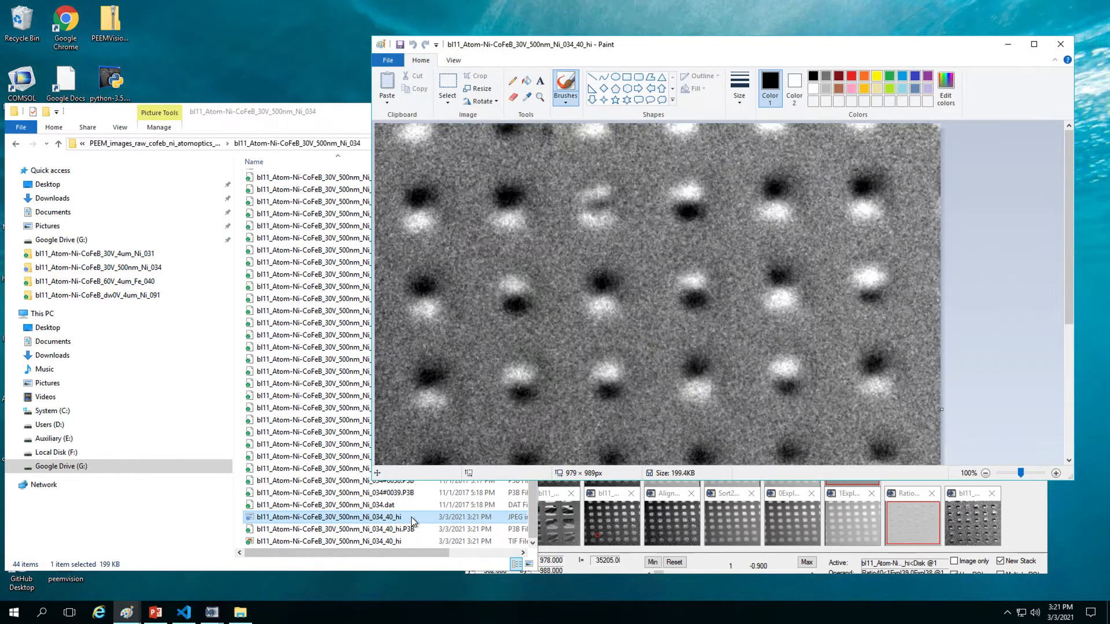
scroll(528, 381, "down", 4)
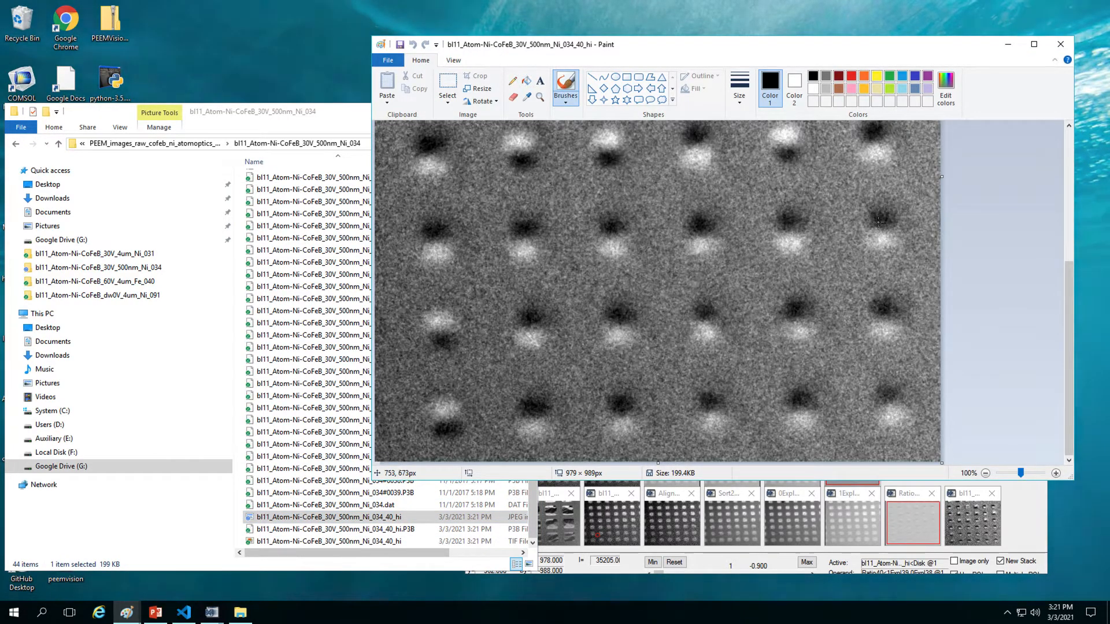
left_click(1060, 44)
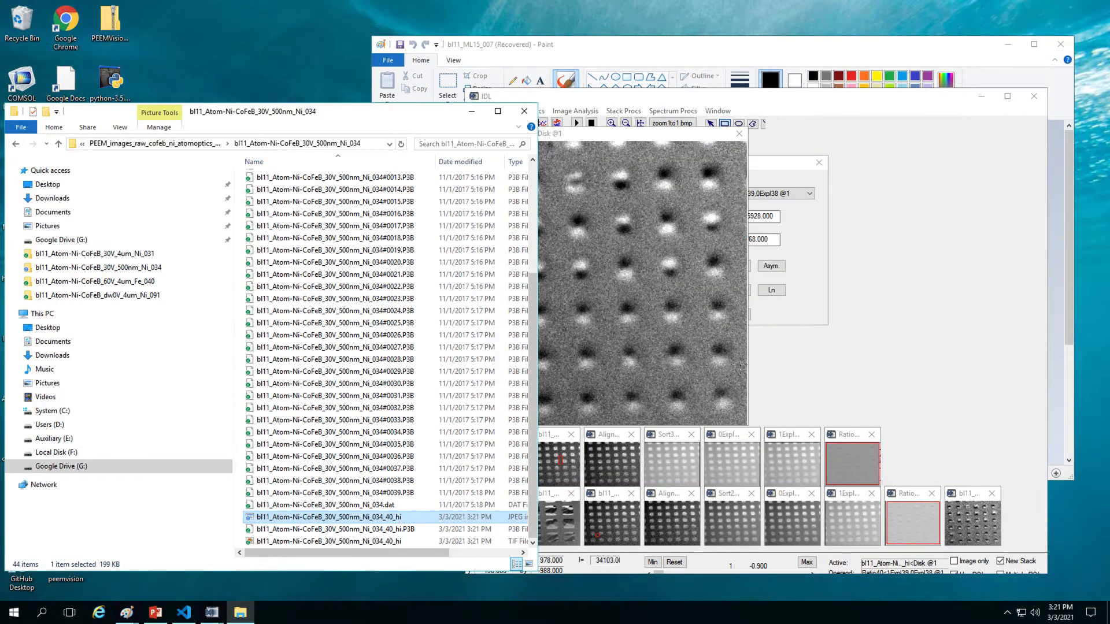
left_click(658, 92)
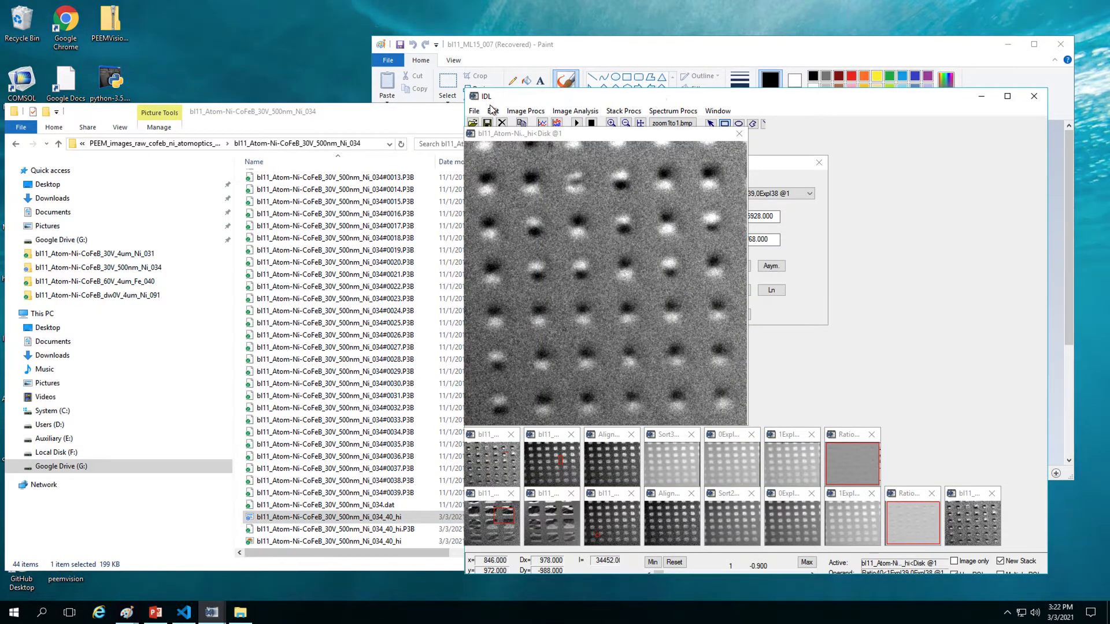
Step: Begin loading images and select Ni_034 files #0020 through #0023
left_click(476, 111)
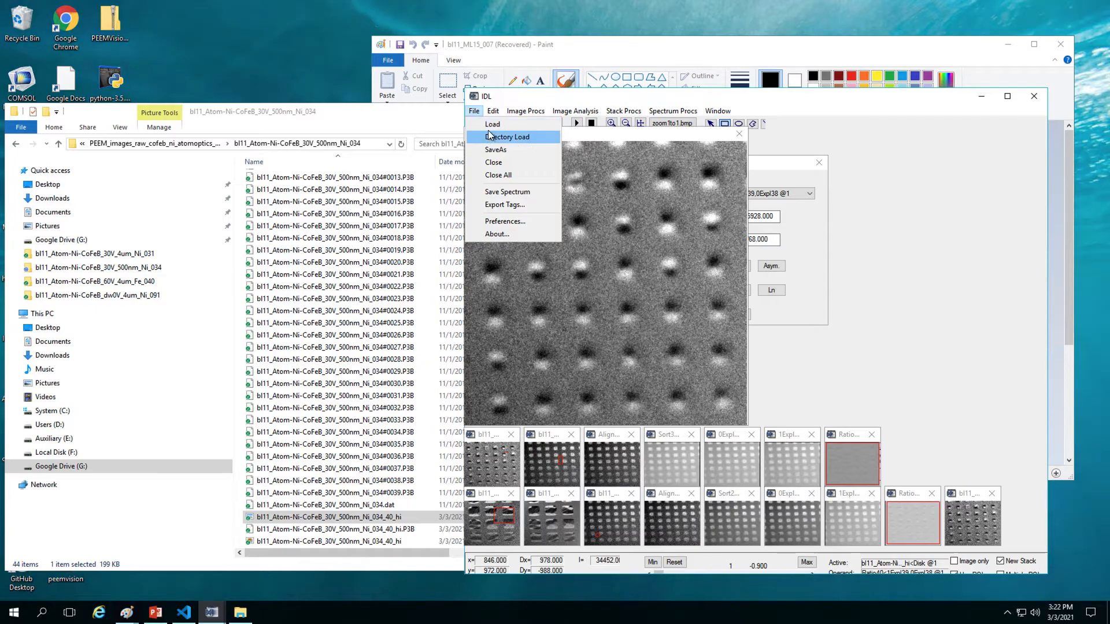
left_click(499, 125)
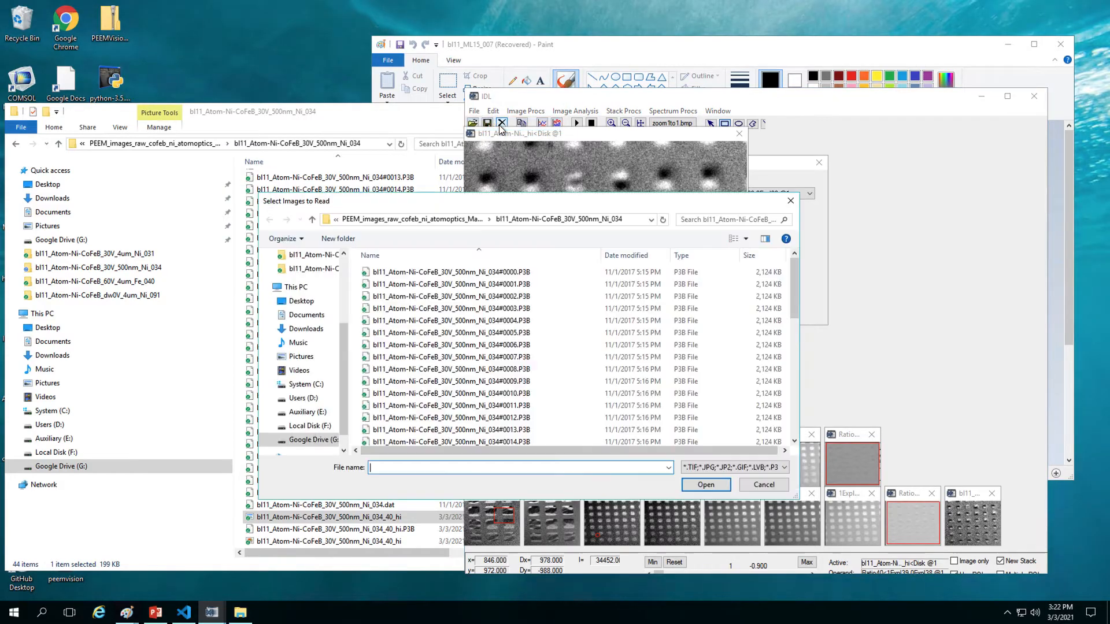
scroll(535, 307, "down", 10)
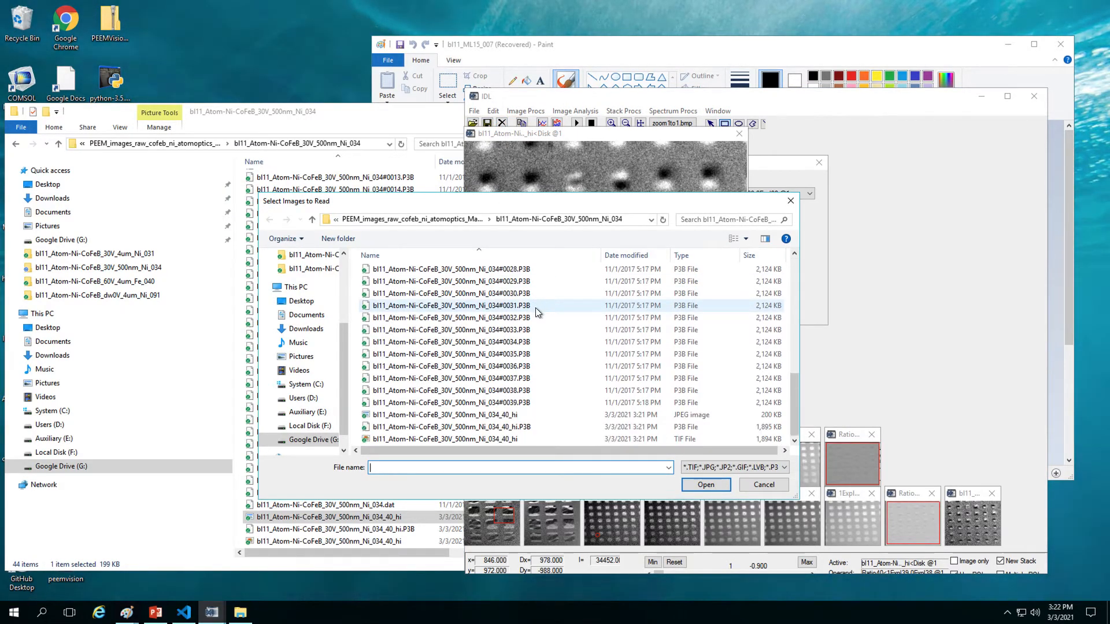
scroll(535, 308, "up", 1)
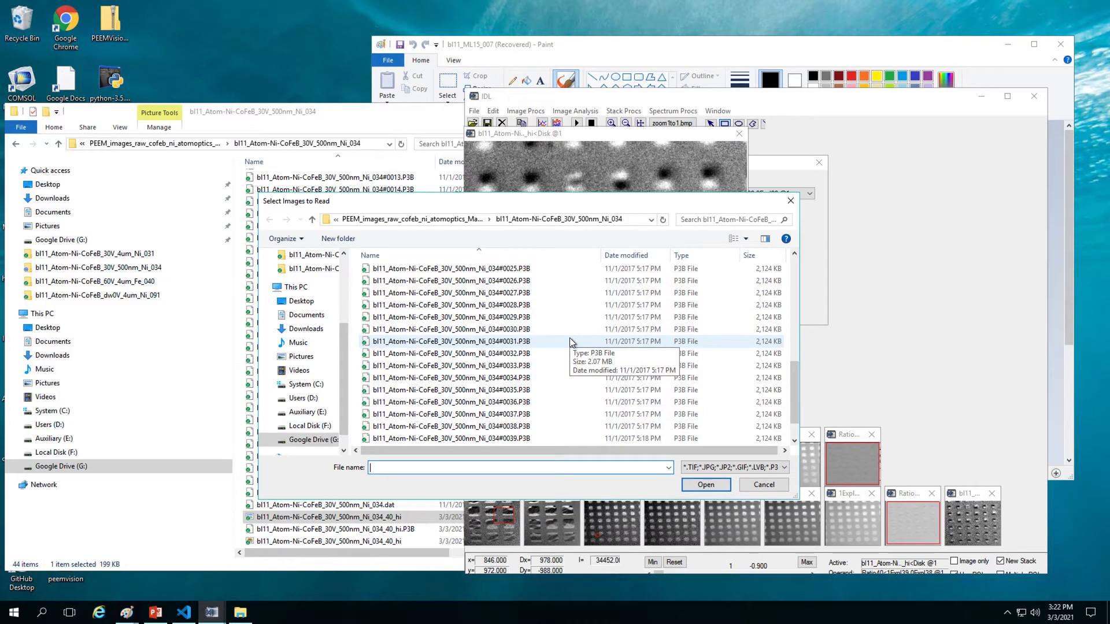
left_click_drag(793, 398, 792, 362)
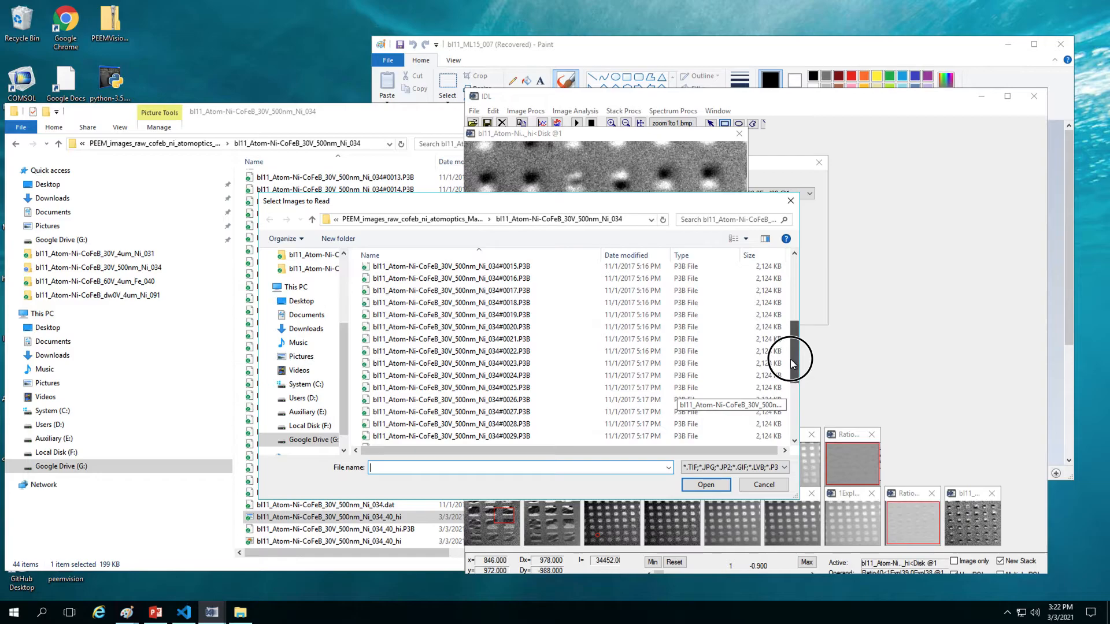
left_click(525, 367)
left_click(537, 328, "ctrl")
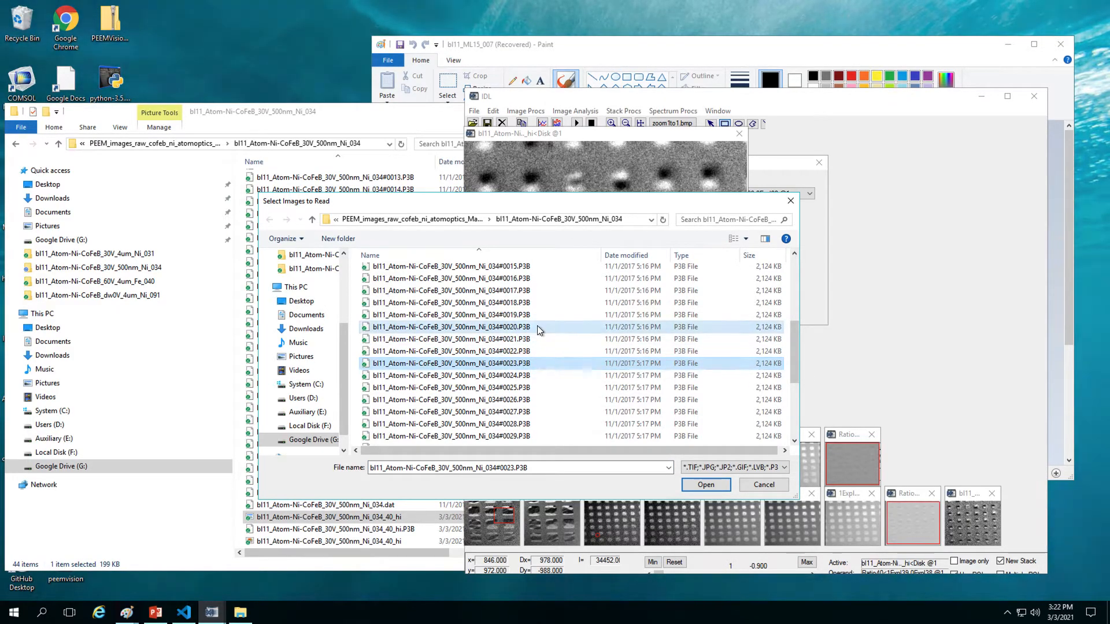
left_click(539, 363)
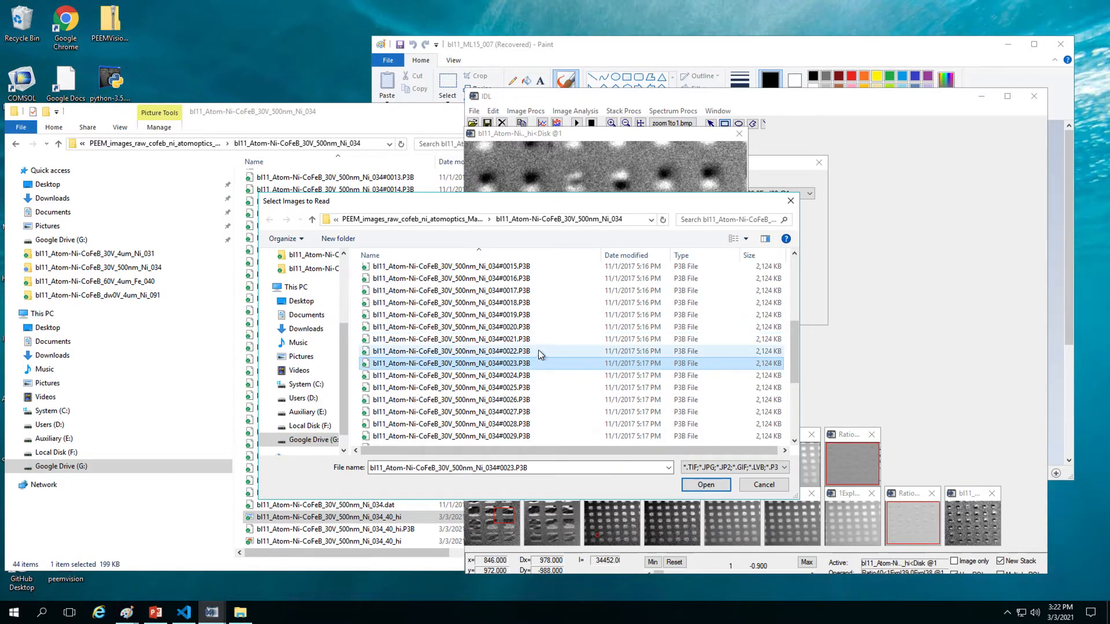
left_click(533, 328, "shift")
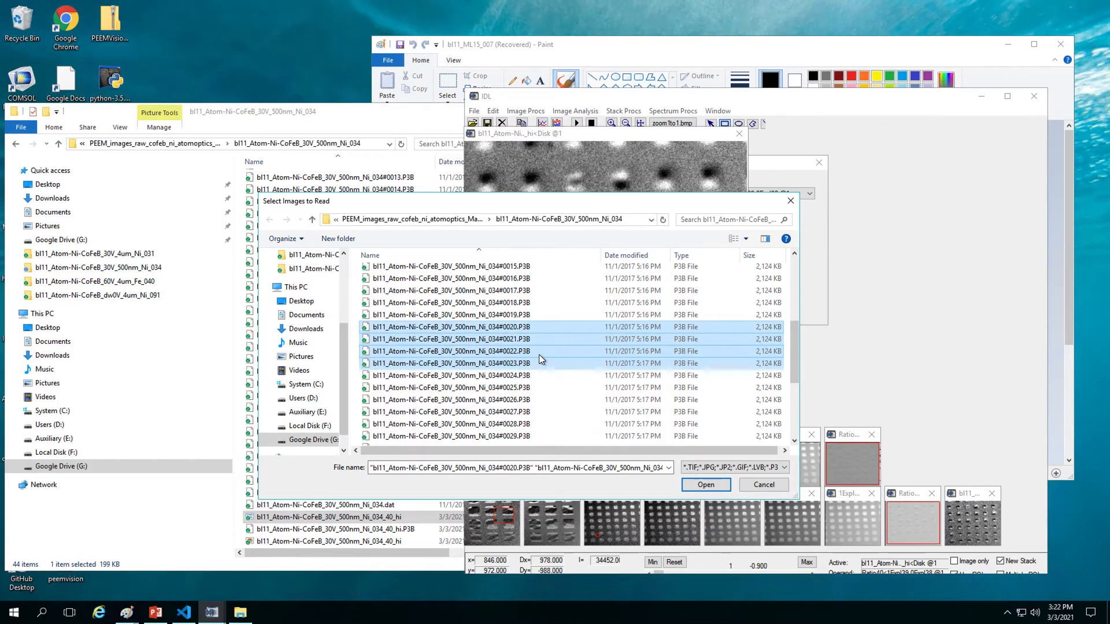
Step: Add files #0000–#0003 to the selection and load all eight as a stack
scroll(538, 355, "up", 1)
left_click_drag(793, 341, 793, 272)
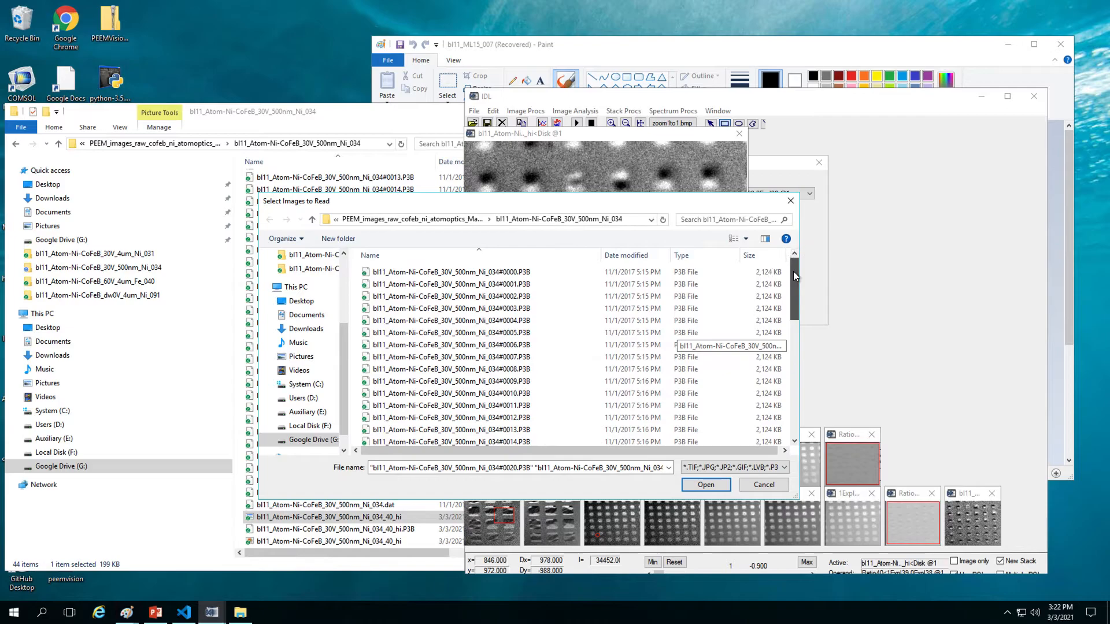
left_click(522, 309, "ctrl")
left_click(521, 297, "ctrl")
left_click(519, 285, "ctrl")
left_click(520, 272, "ctrl")
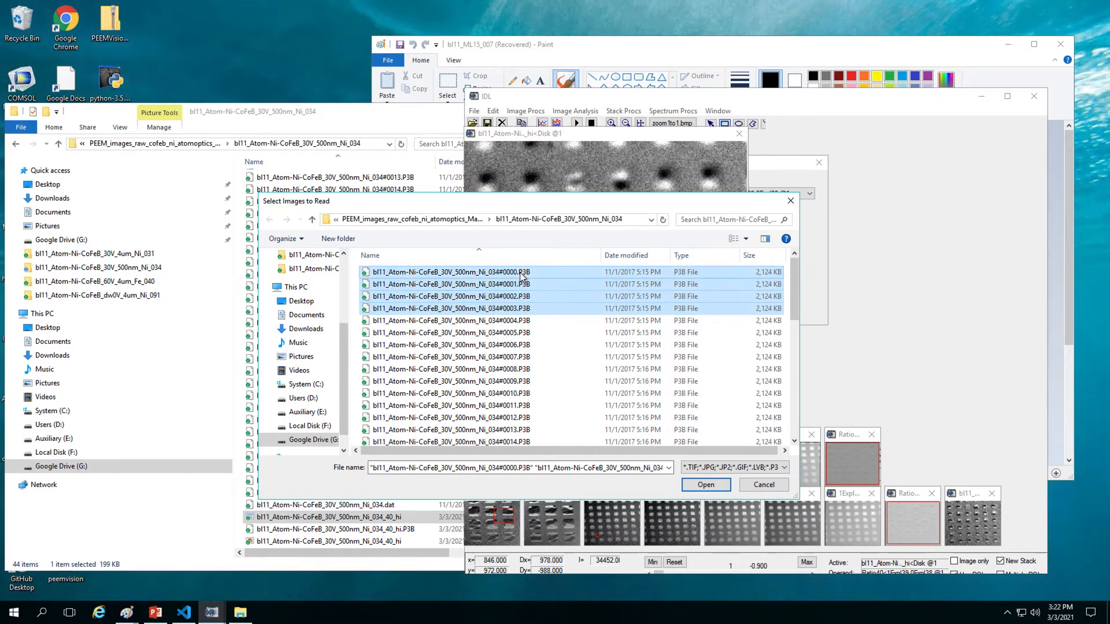
left_click(702, 487)
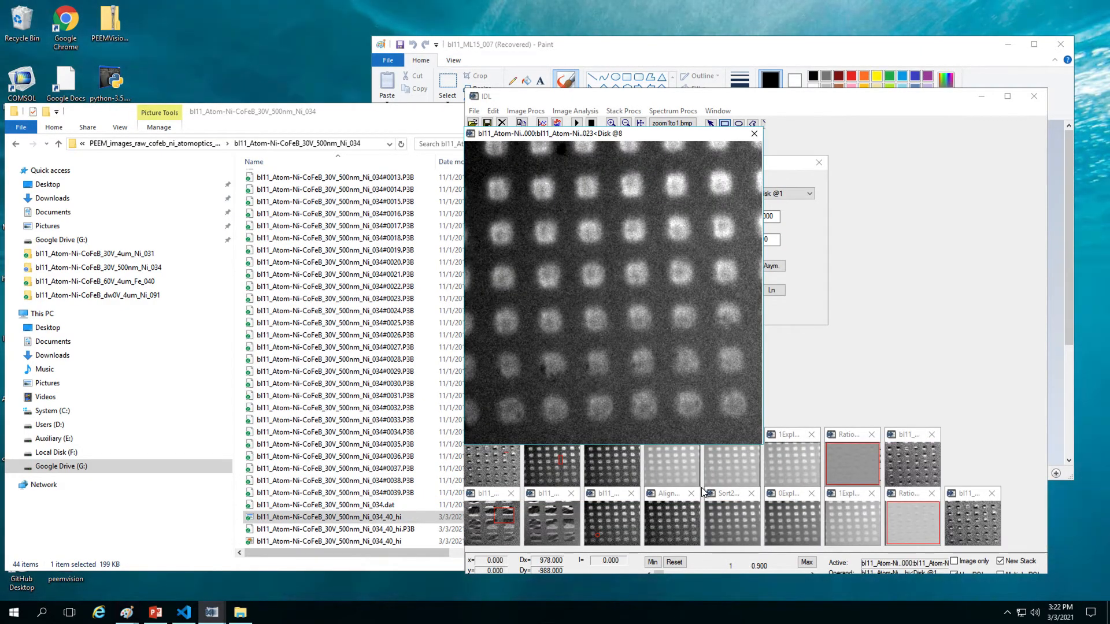
Step: Draw a small square ROI around a dot near the top edge of the stack image
left_click_drag(571, 168, 556, 142)
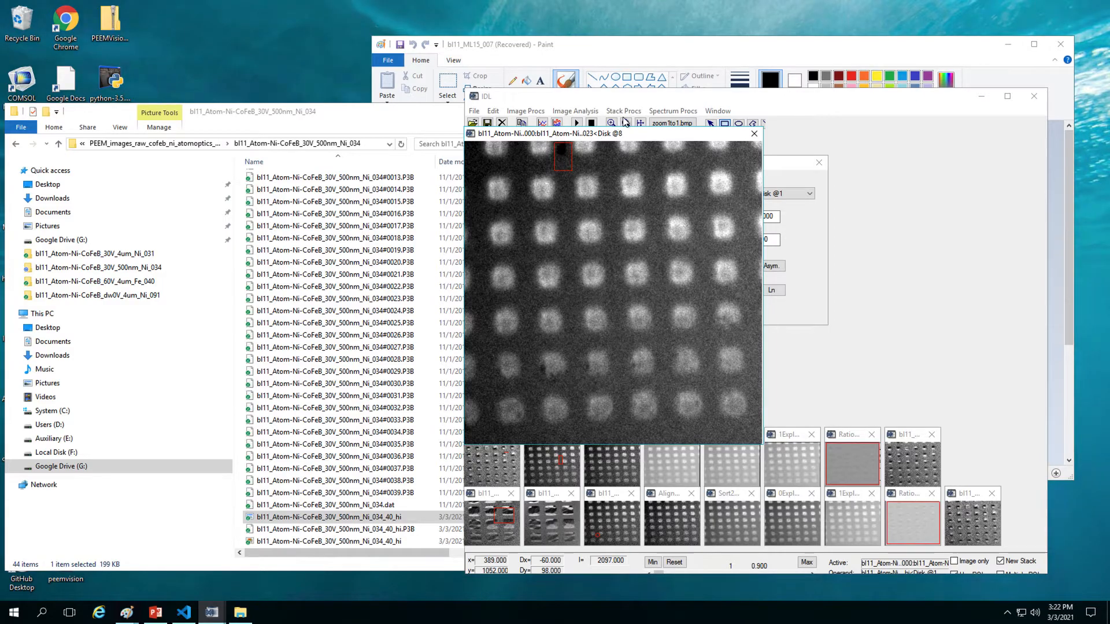
mouse_move(558, 150)
left_mouse_down()
mouse_move(545, 152)
mouse_move(556, 145)
mouse_move(572, 170)
left_mouse_up()
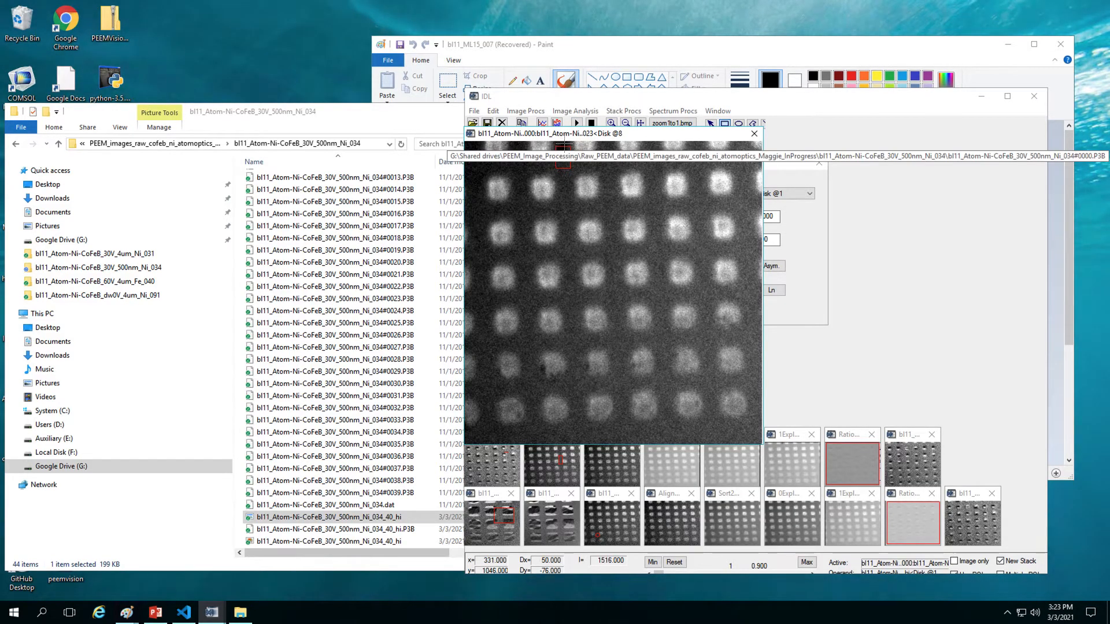
Step: Align the stack into Align42, then average it into Sort45 with 2 elements, block size 4
left_click(636, 113)
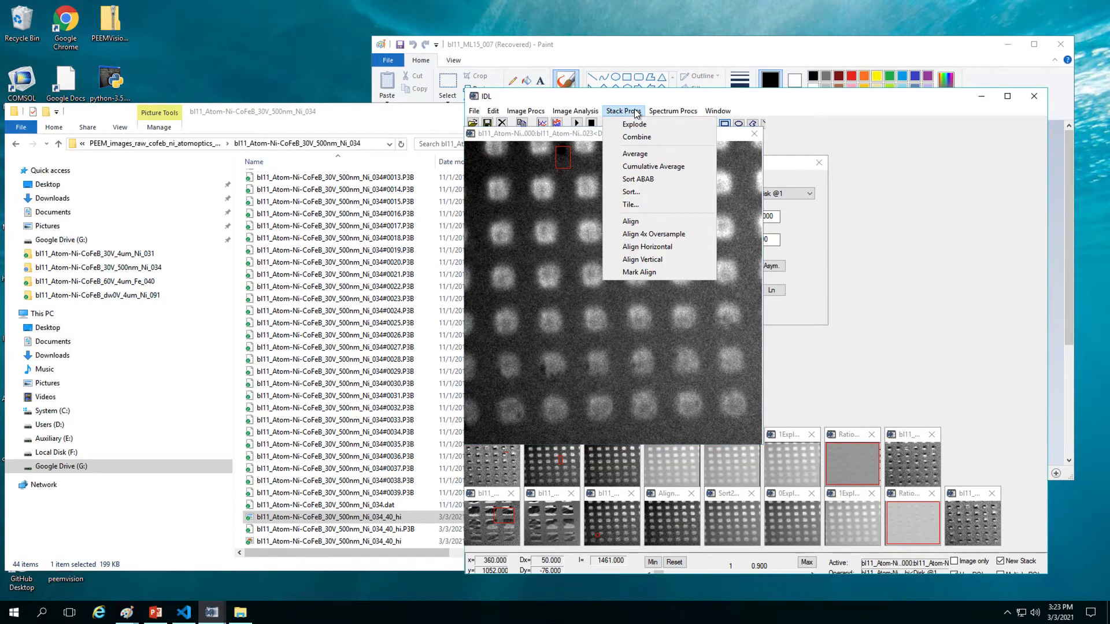
left_click(644, 221)
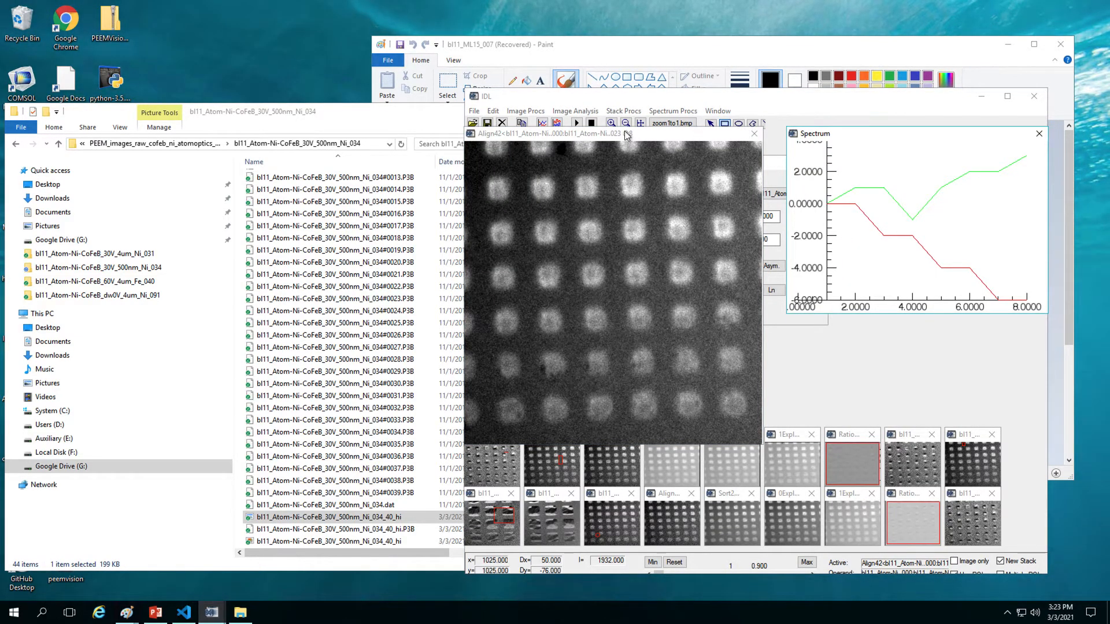
left_click(622, 113)
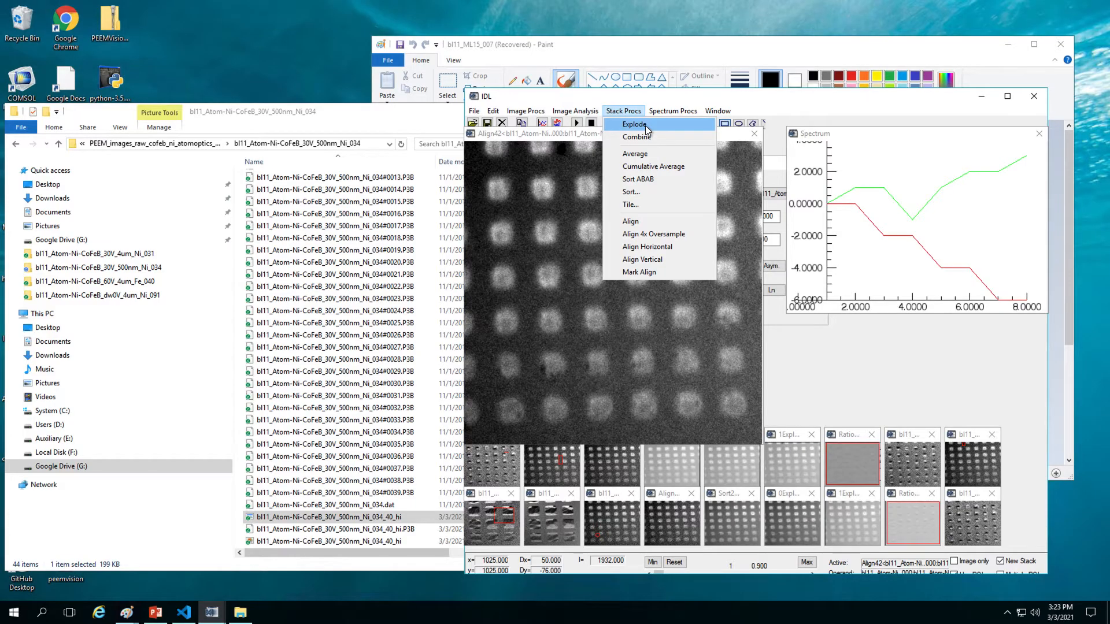
left_click(640, 190)
left_click(90, 68)
left_click_drag(90, 71, 87, 69)
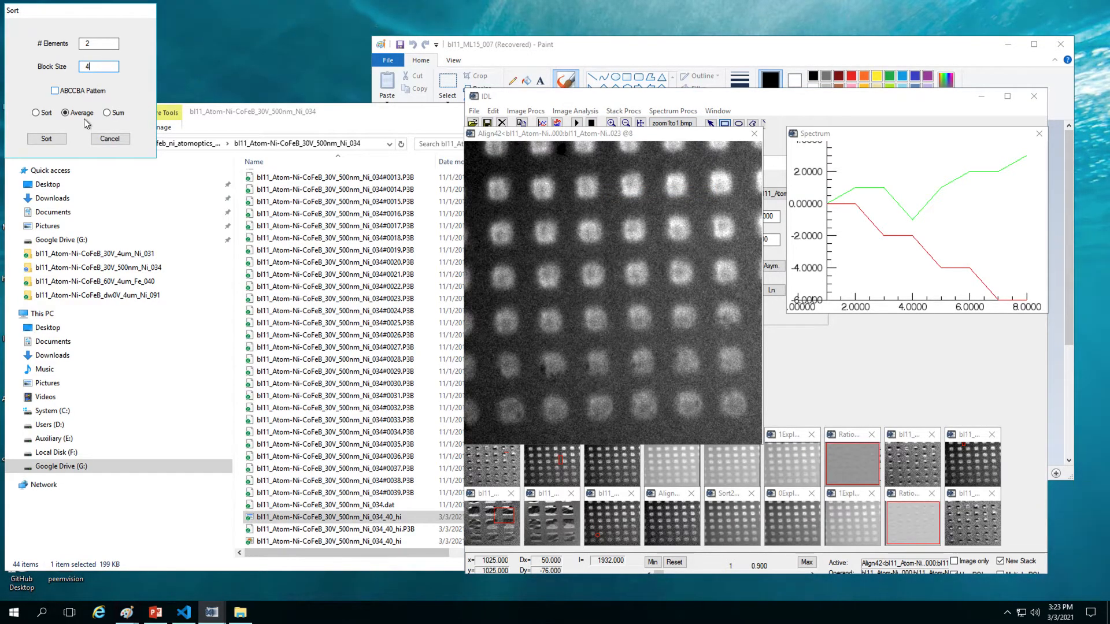
left_click(46, 139)
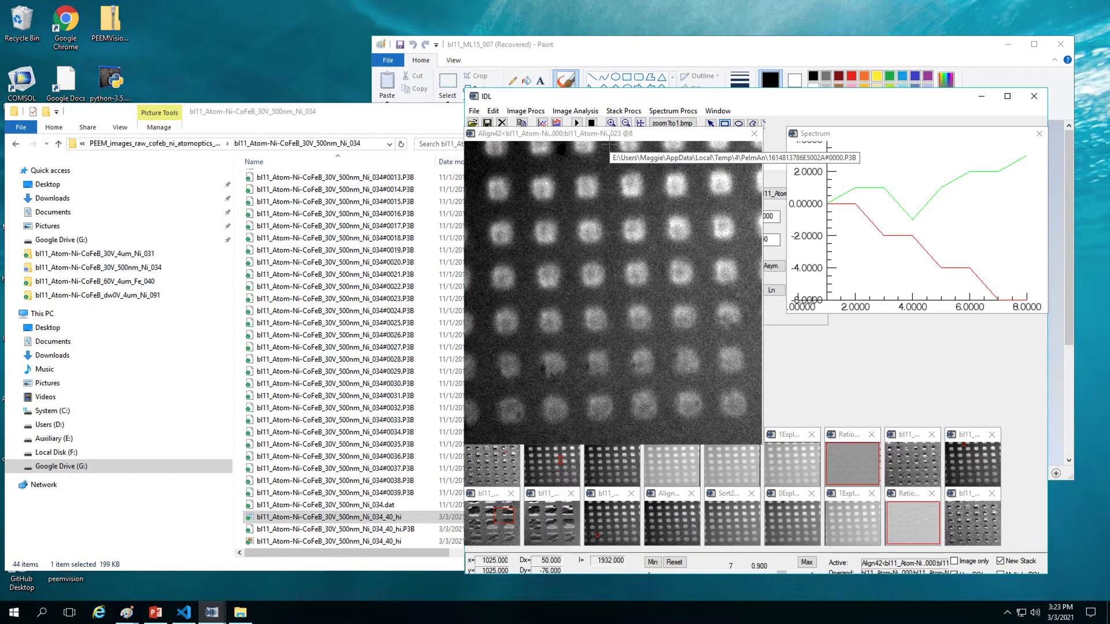
left_click(624, 111)
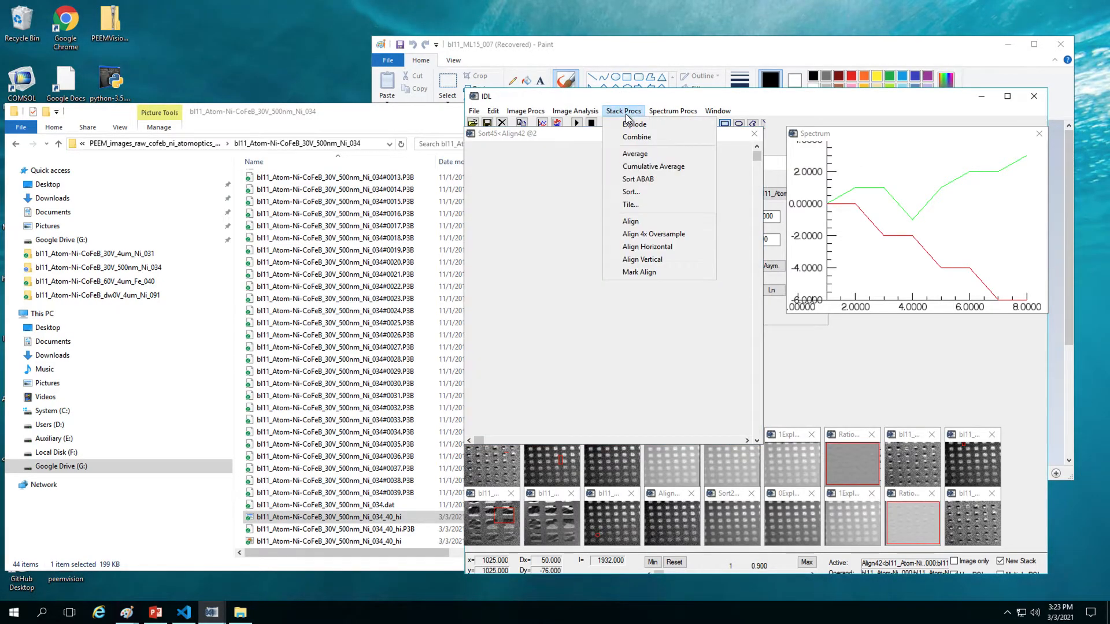
Step: Explode Sort45, divide the two images into Ratio48, select it whole, and duplicate it as Dupl49
left_click(633, 126)
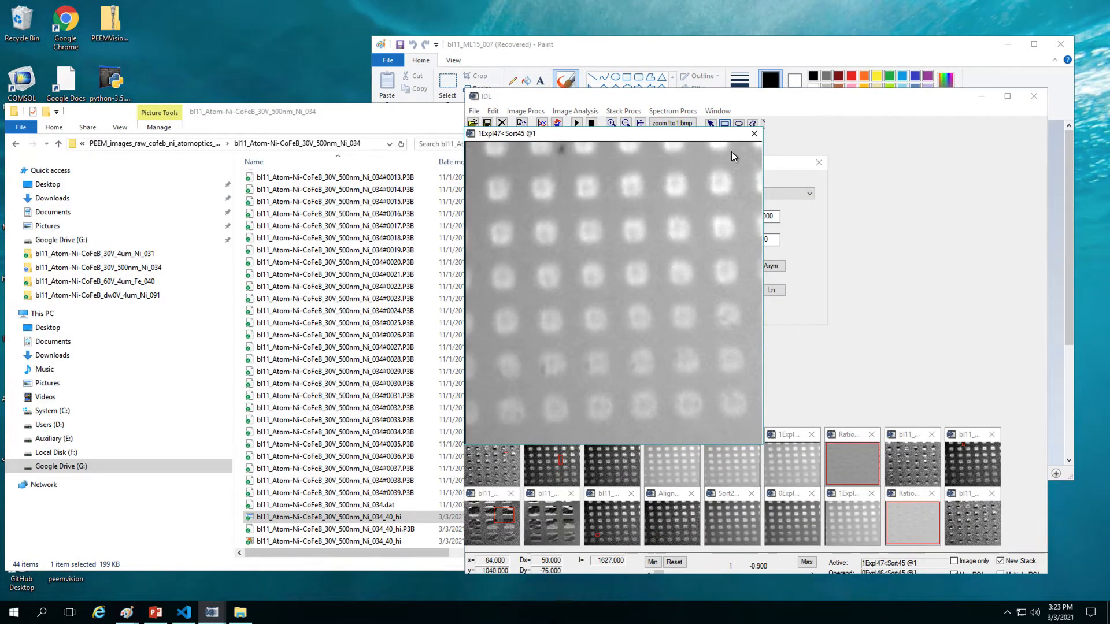
left_click(771, 251)
left_click(737, 266)
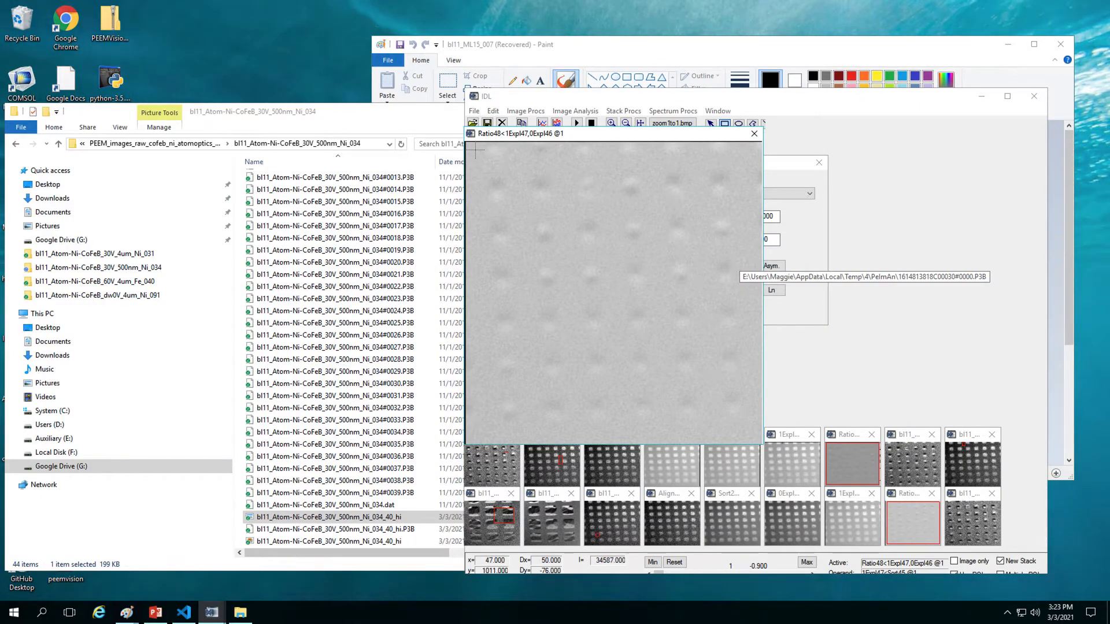
left_click_drag(471, 146, 756, 432)
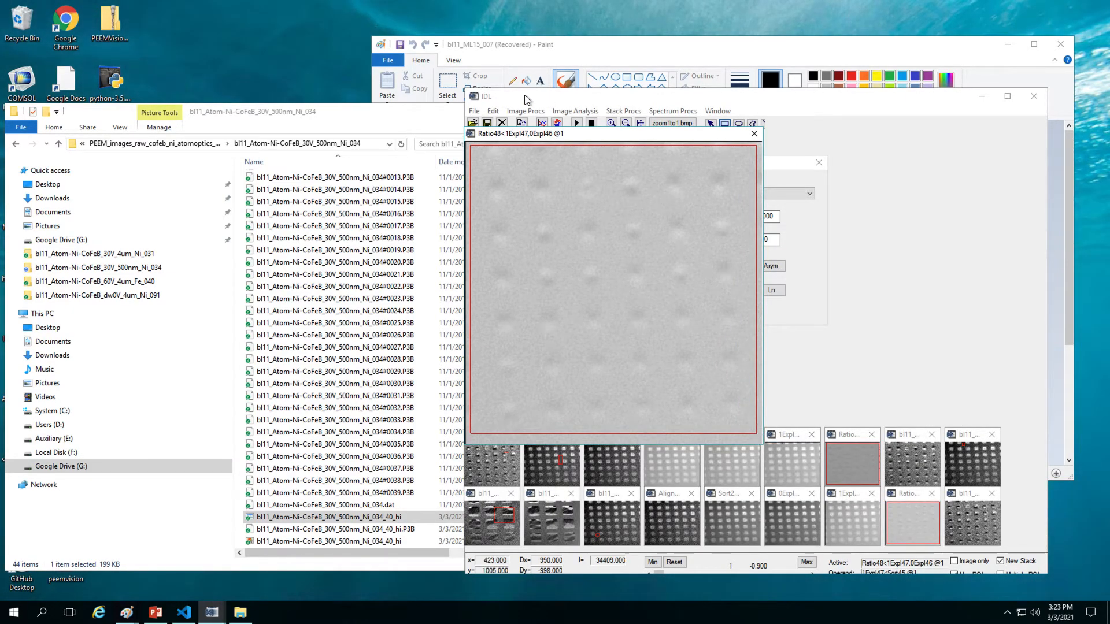
left_click(493, 111)
left_click(511, 141)
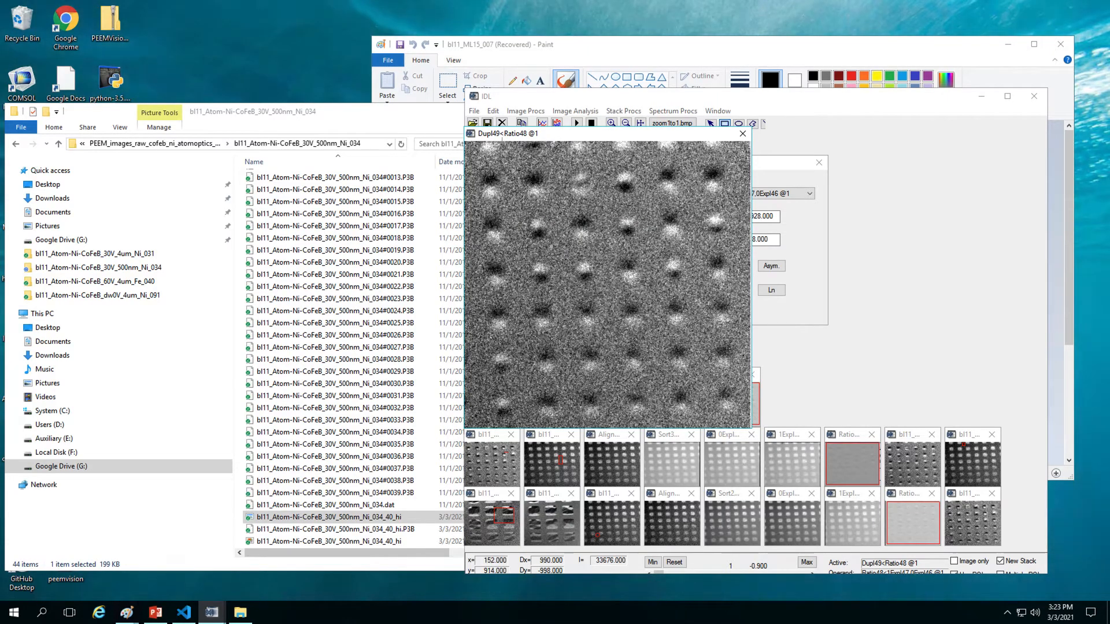
Step: Save the contrast image as the P3B file bl11_Atom-Ni-CoFeB_30V_500nm_Ni_034_8_lo
left_click(474, 110)
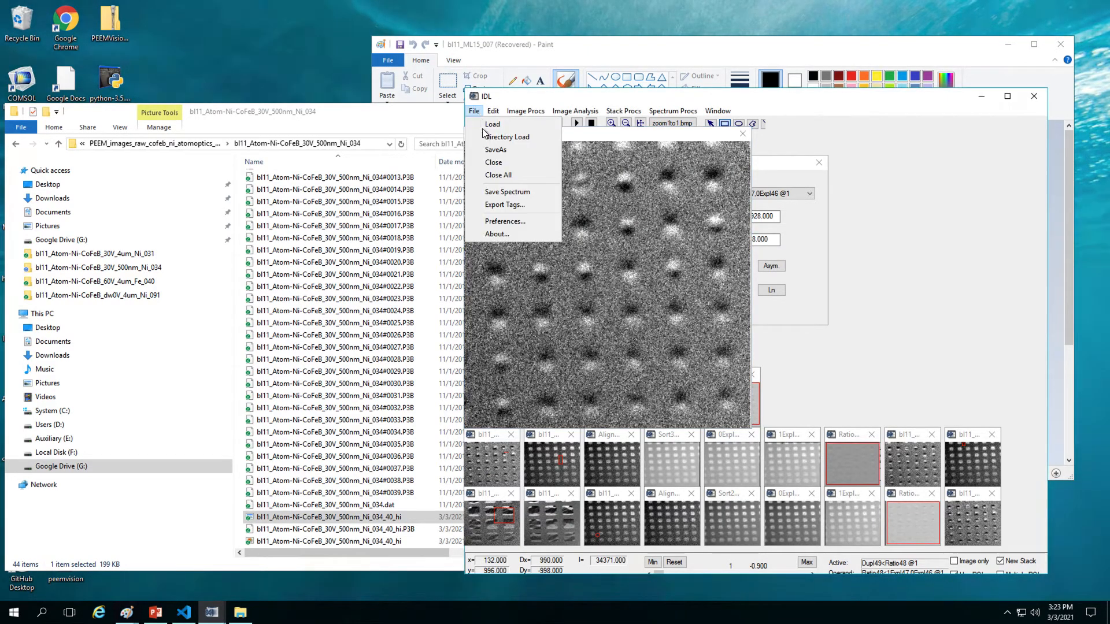
left_click(496, 149)
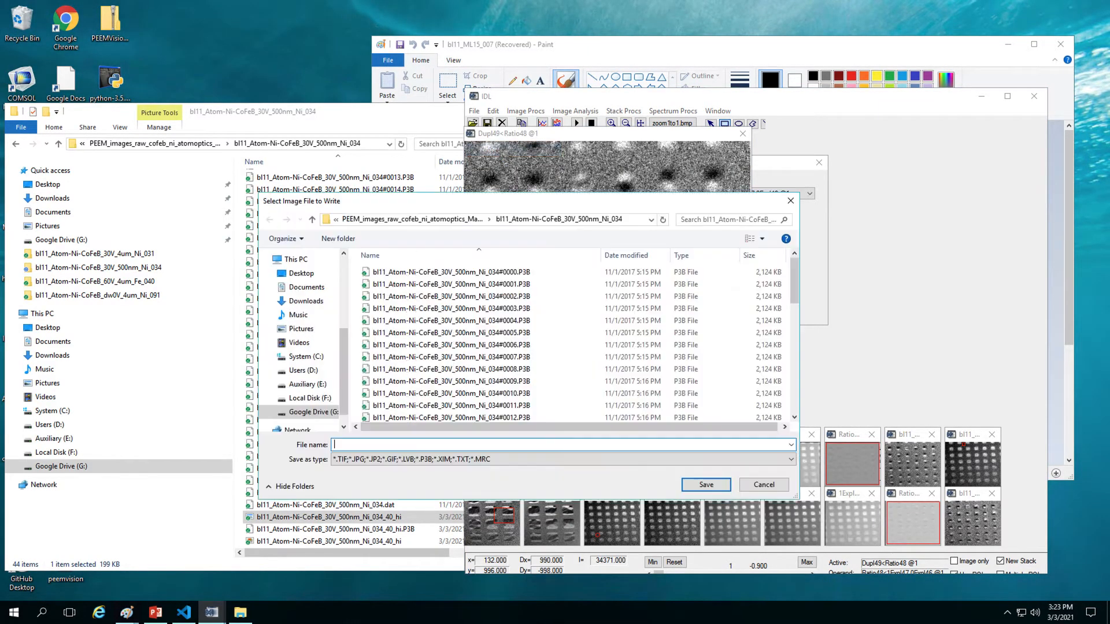
scroll(536, 293, "down", 10)
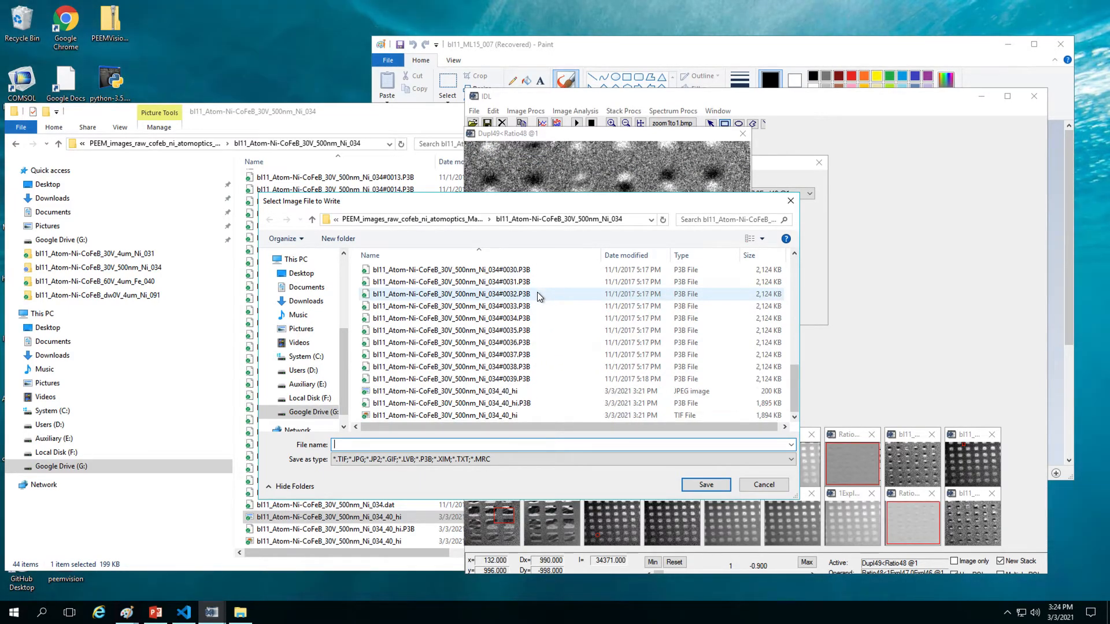
left_click(518, 393)
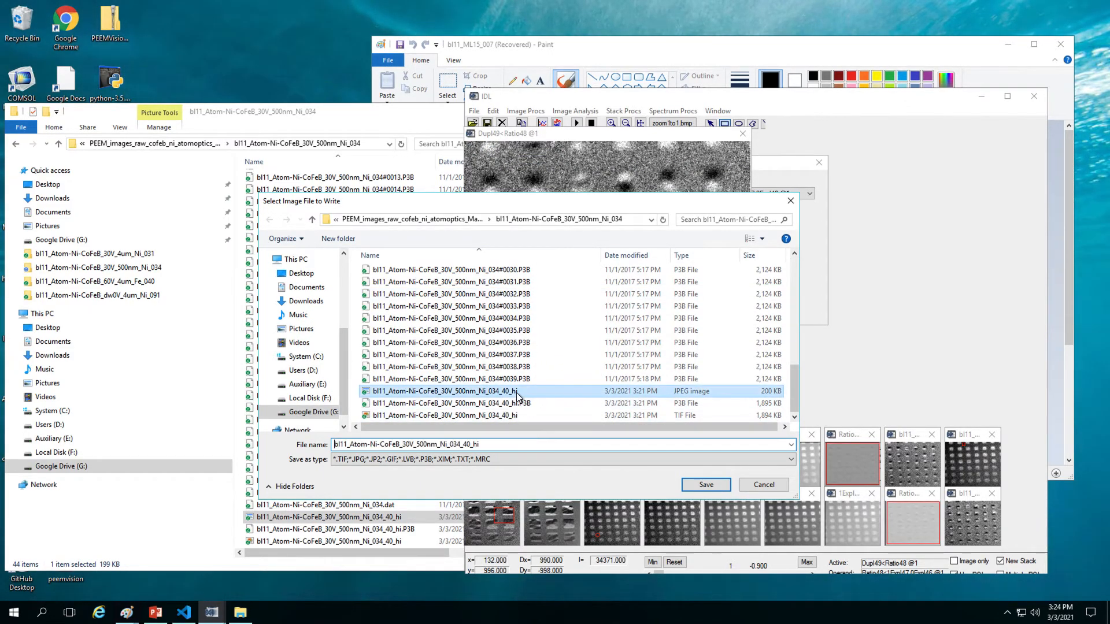
double_click(497, 444)
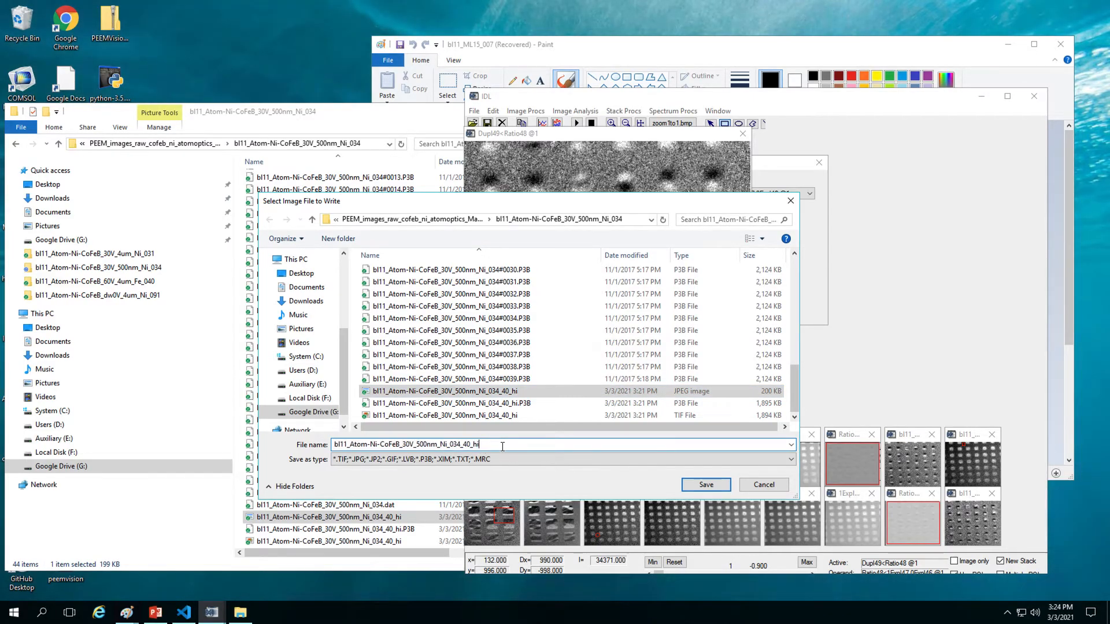
key("BackSpace")
key("BackSpace")
type("lo")
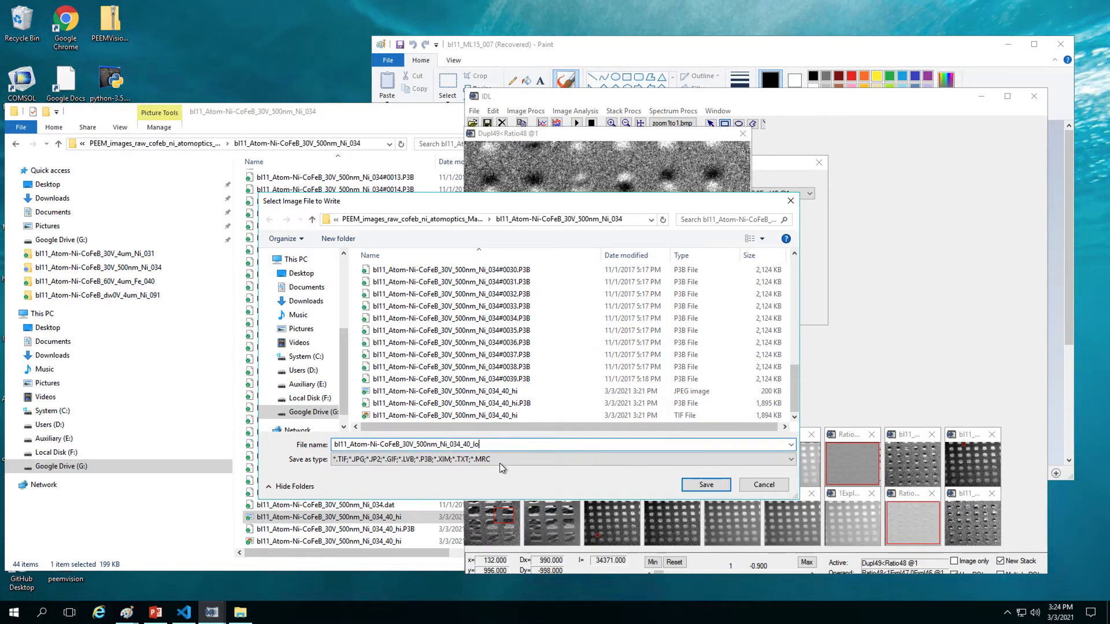
left_click(503, 464)
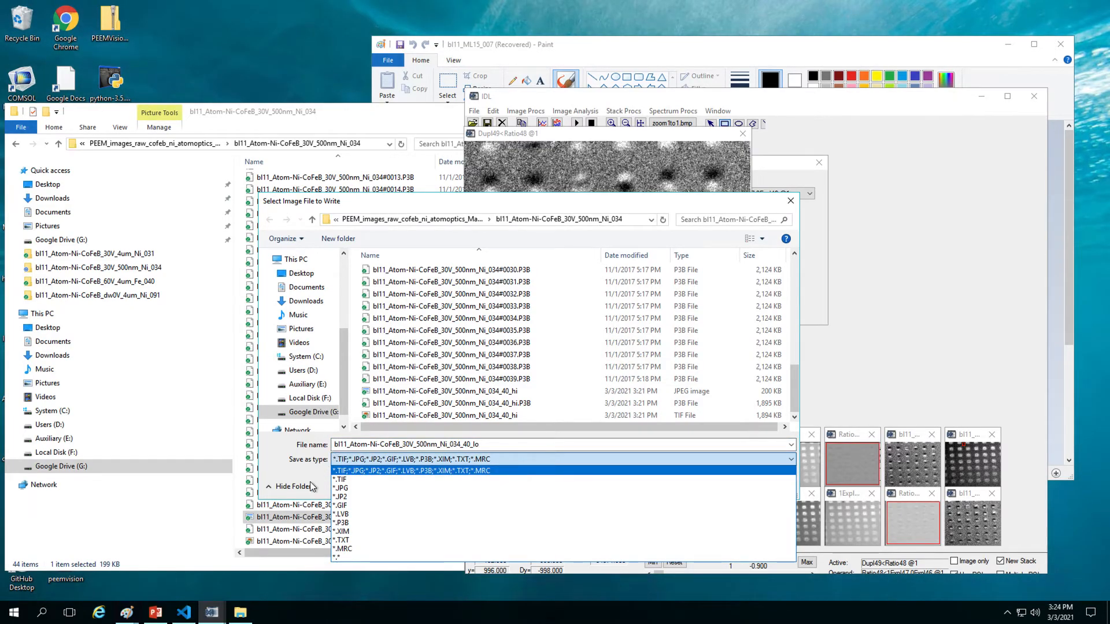
left_click(327, 477)
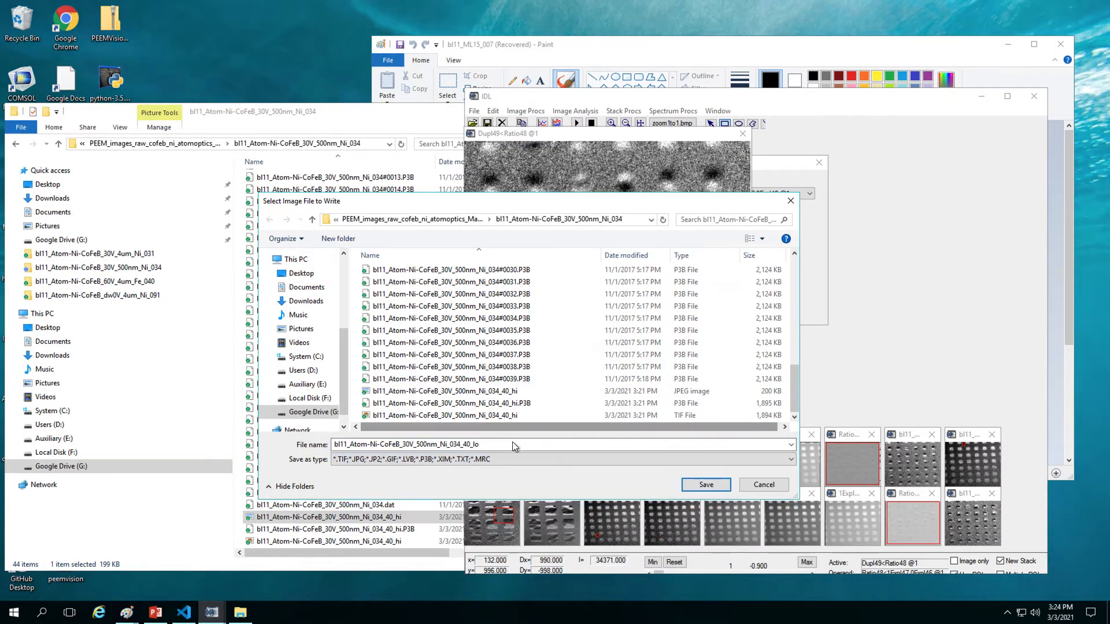
double_click(470, 445)
left_click(469, 444)
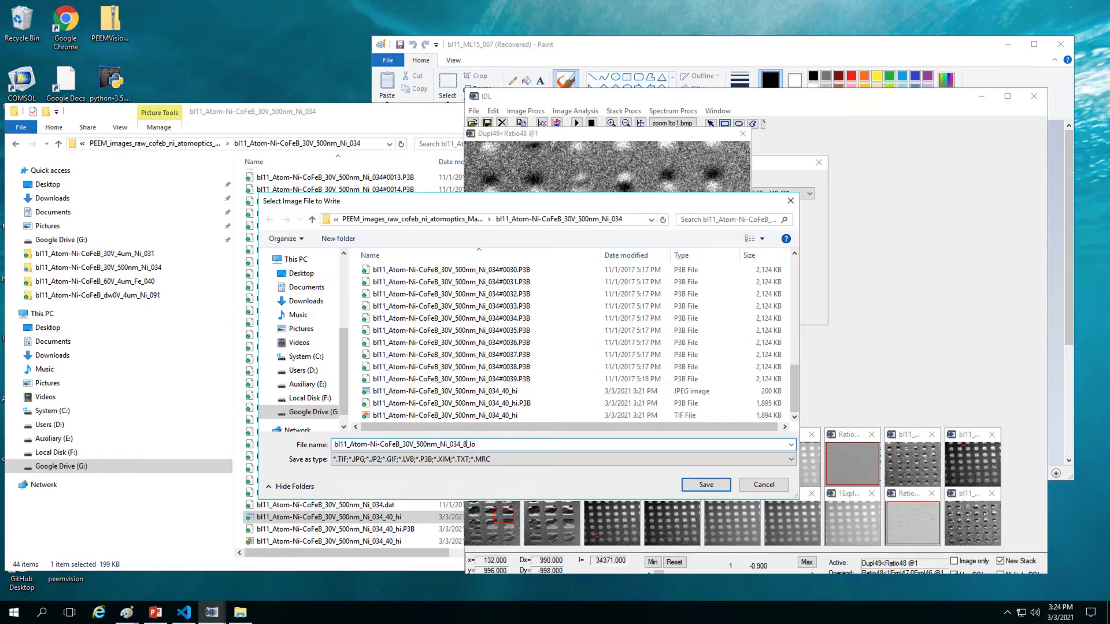
key("Return")
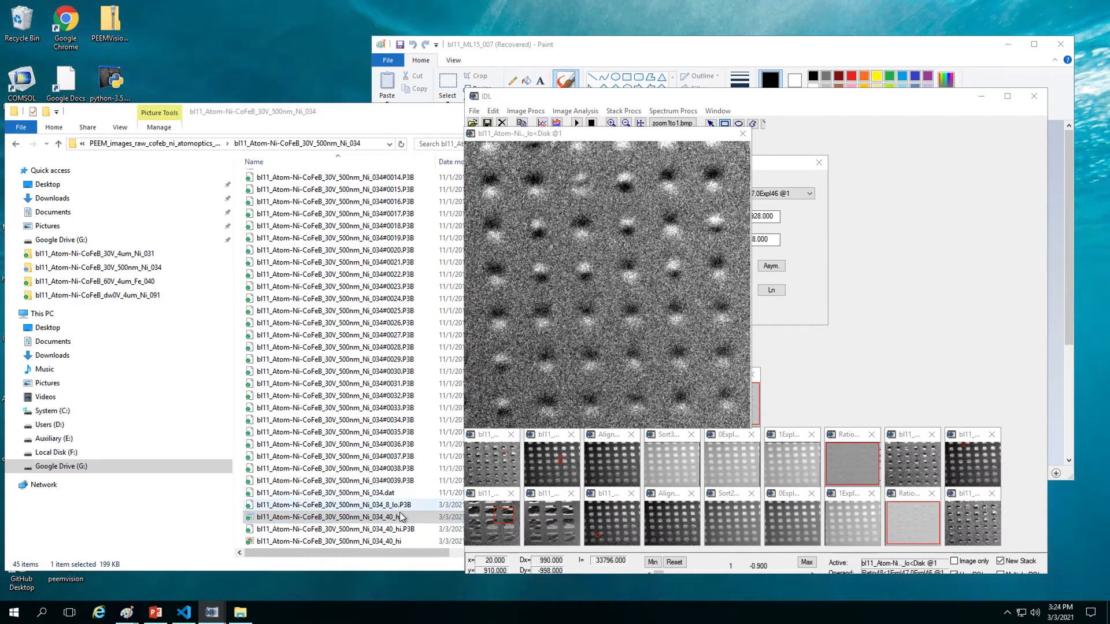
Step: Rename the _8_lo.P3B output file to _034_lo.P3B by deleting the 8
left_click(409, 507)
right_click(410, 506)
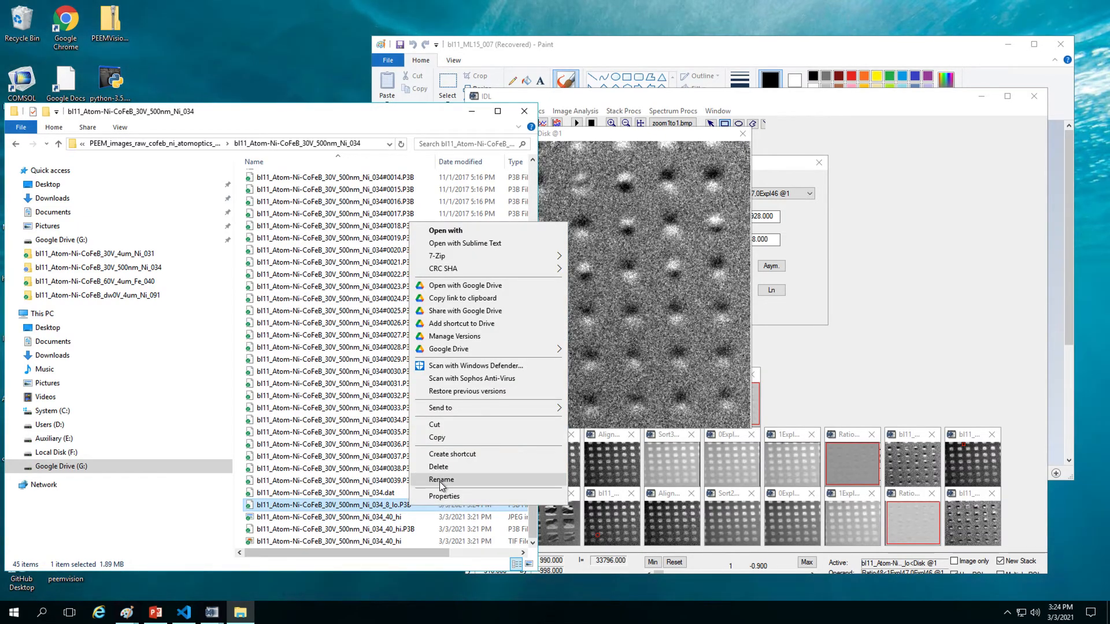
left_click(441, 479)
left_click(390, 506)
key("BackSpace")
key("Return")
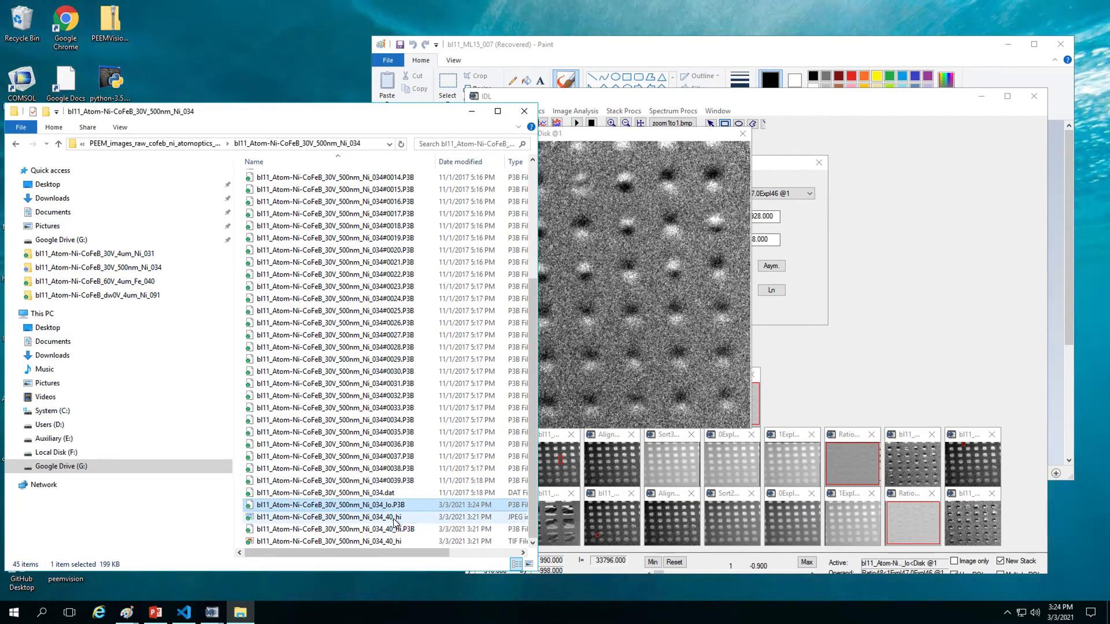
Step: Rename the _034_40_hi JPEG to _034_hi by removing 40_
right_click(395, 522)
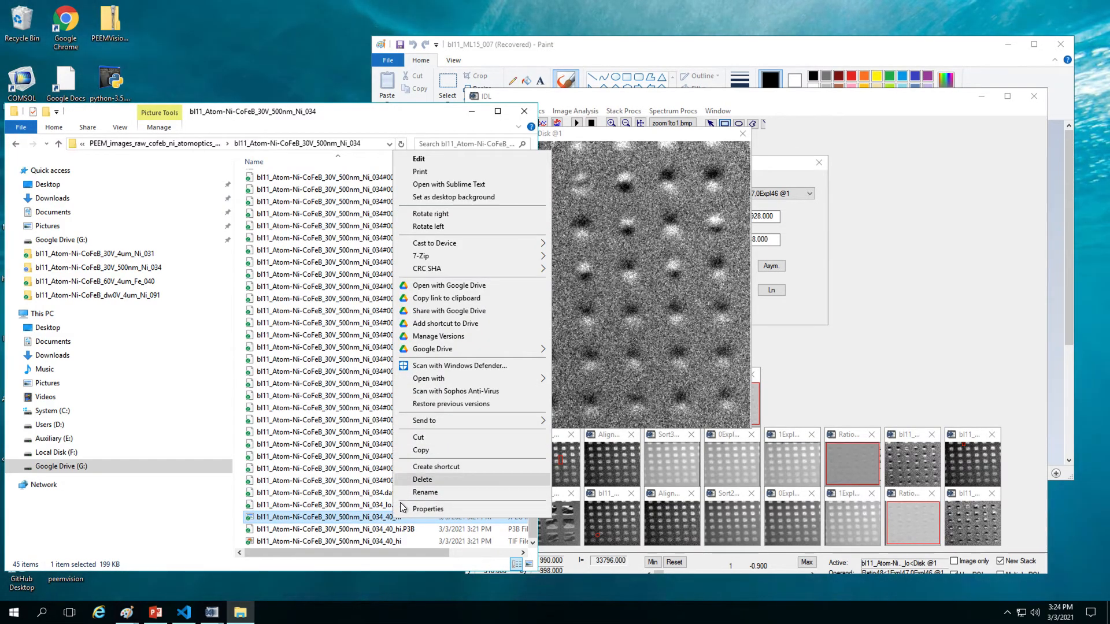
left_click(425, 492)
left_click(396, 517)
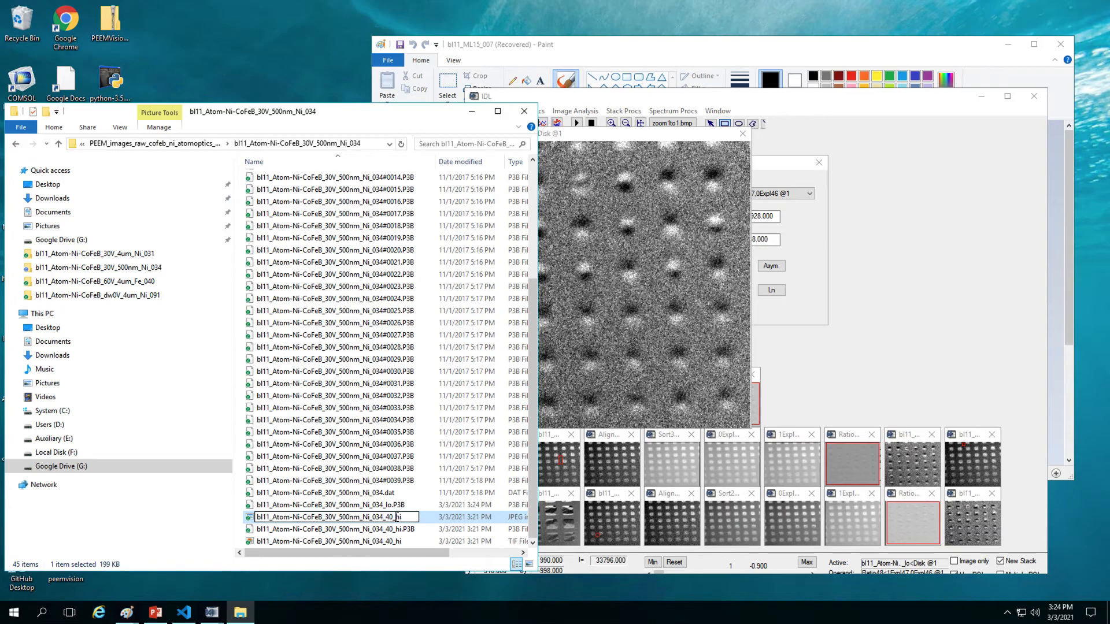
key("BackSpace")
key("BackSpace")
key("BackSpace")
key("Return")
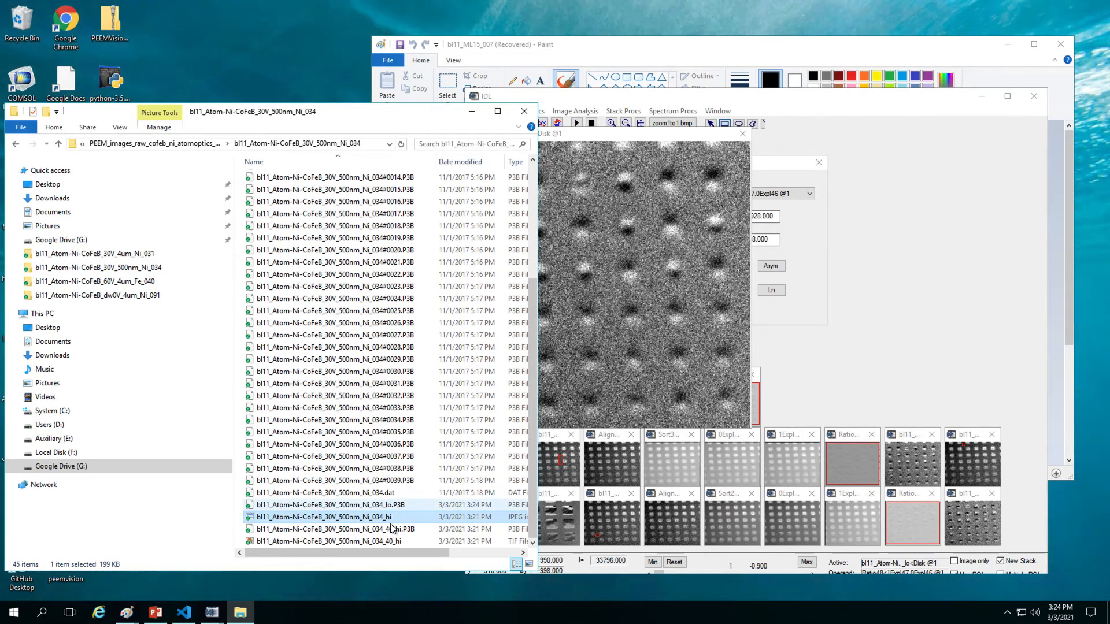
Step: Rename the _034_40_hi P3B and TIF files to bl11_Atom-Ni-CoFeB_30V_500nm_Ni_034_hi
left_click(398, 530)
right_click(399, 537)
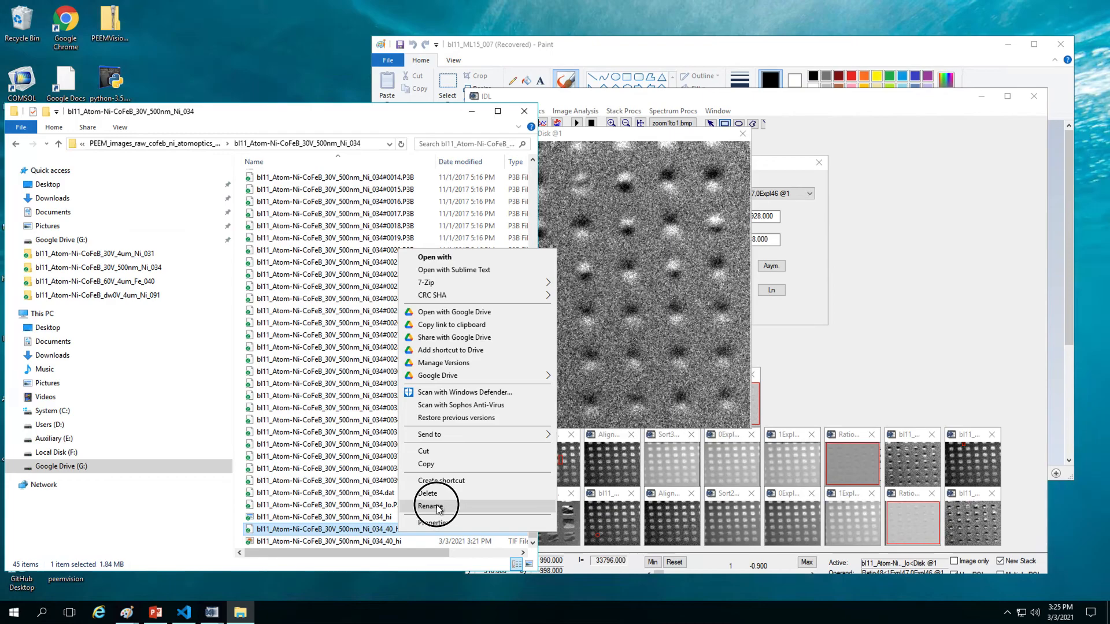
left_click(437, 506)
left_click(393, 529)
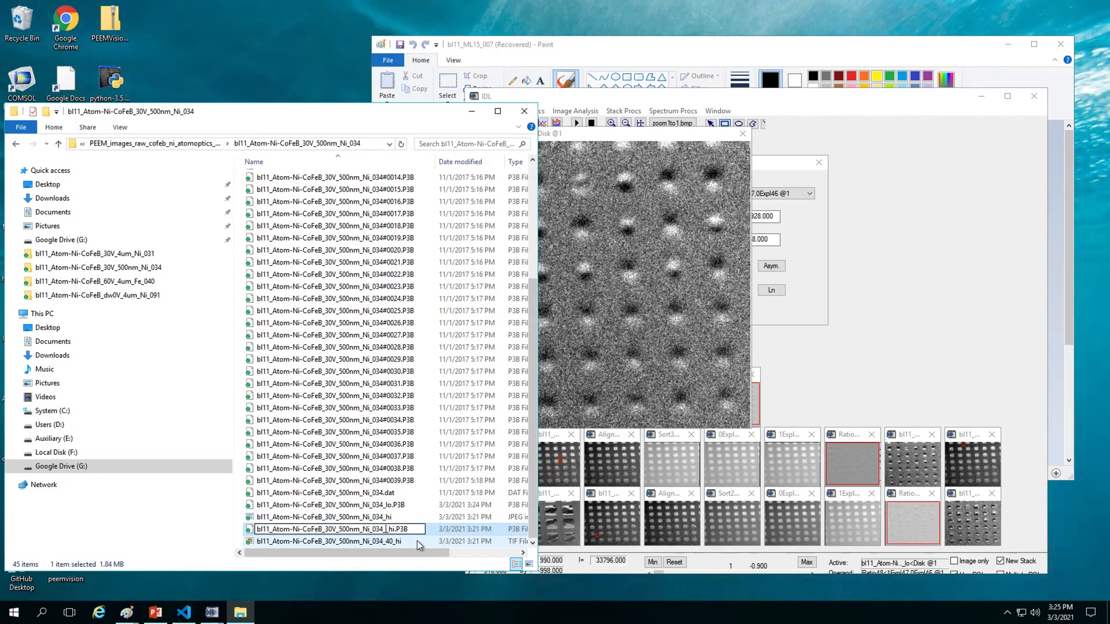
left_click(417, 540)
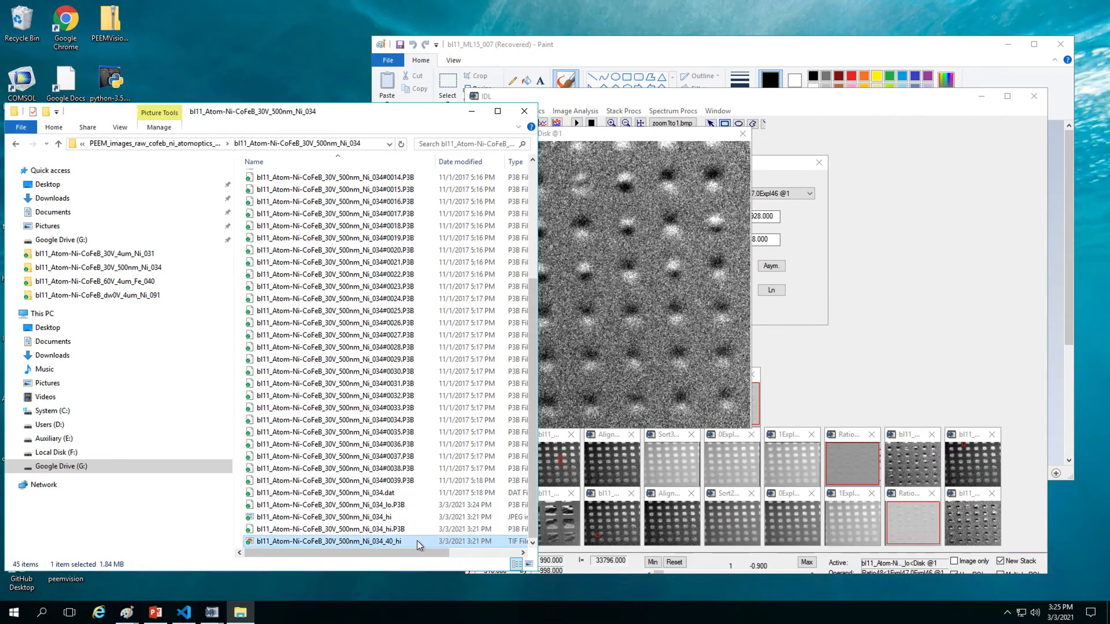
right_click(417, 540)
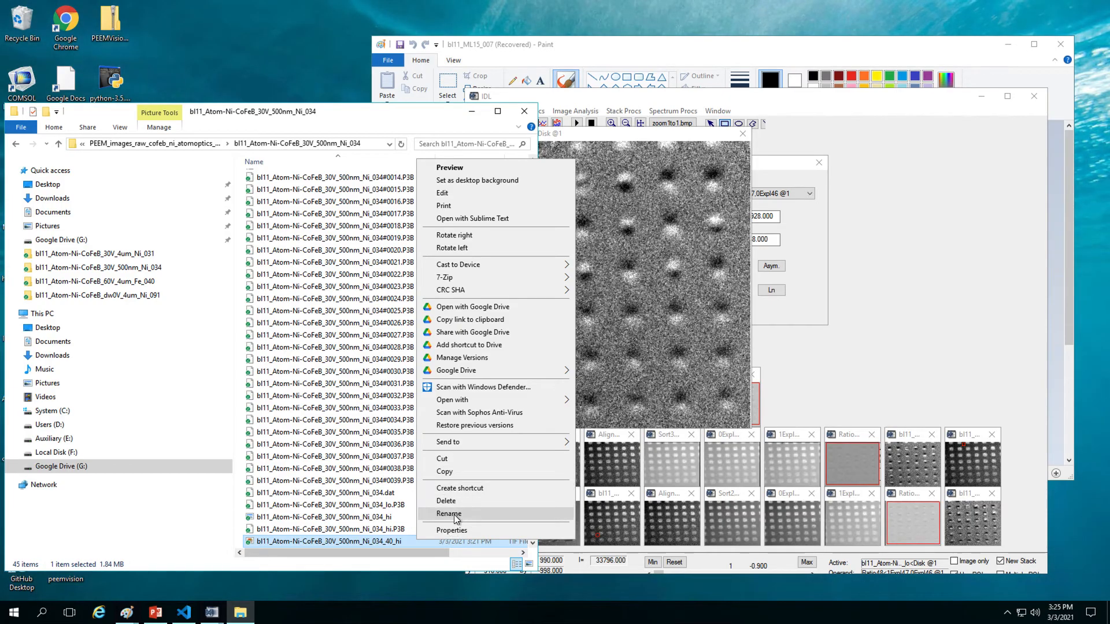
left_click(474, 513)
left_click(394, 541)
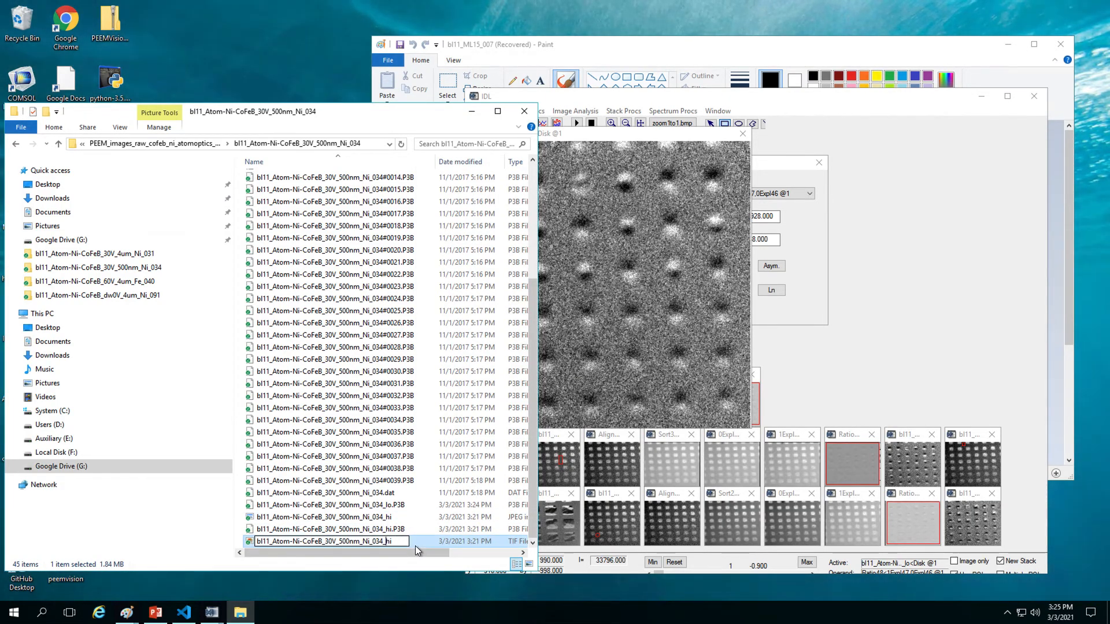
left_click(415, 545)
left_click(663, 353)
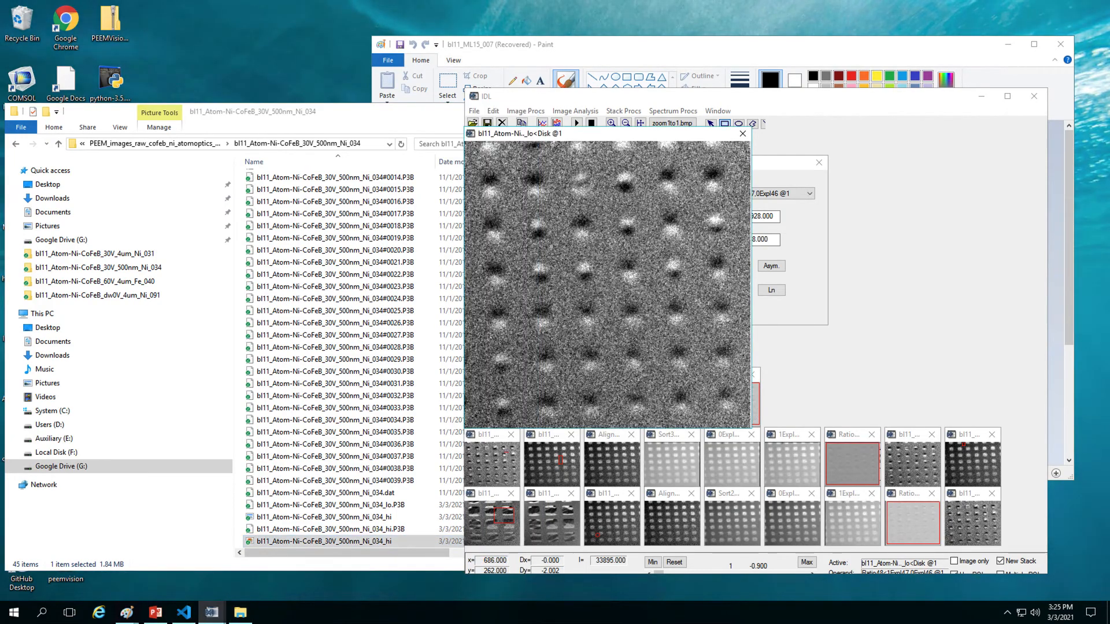
Step: Finish the region-of-interest rectangle and start Save As, changing the _034_hi name to _034_lo
left_click(488, 214)
left_click(474, 111)
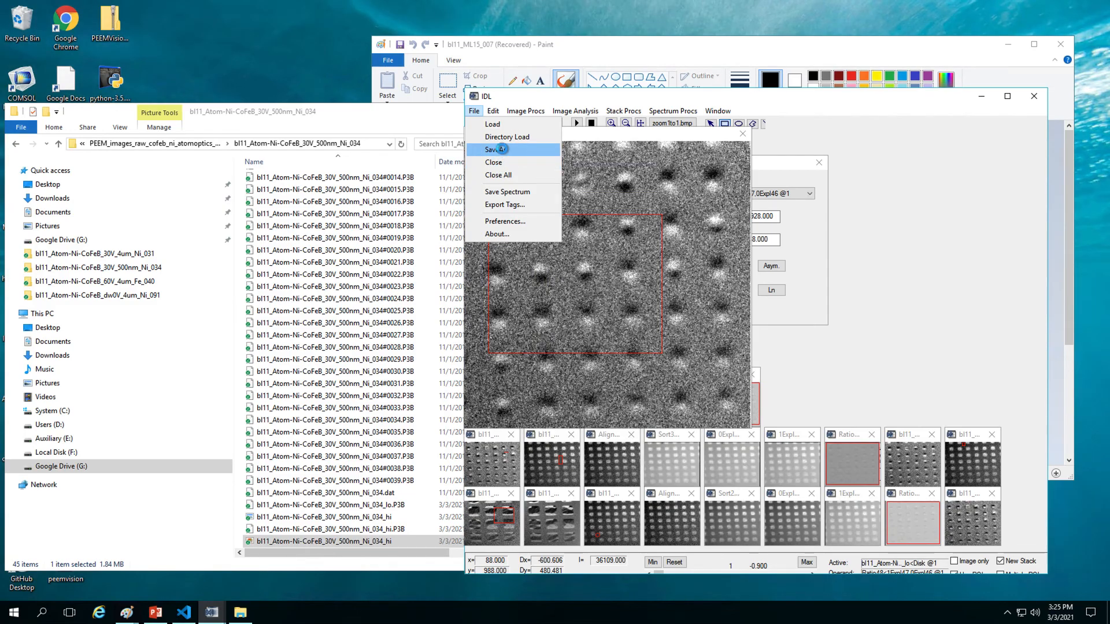
left_click(499, 149)
scroll(568, 333, "down", 8)
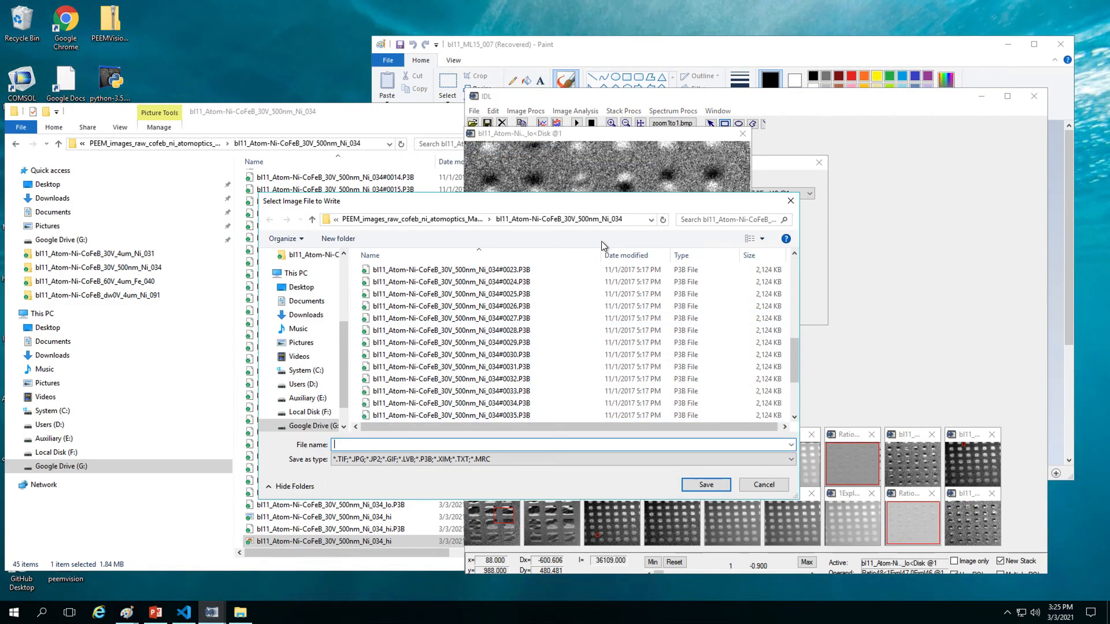
scroll(528, 326, "down", 3)
left_click(483, 405)
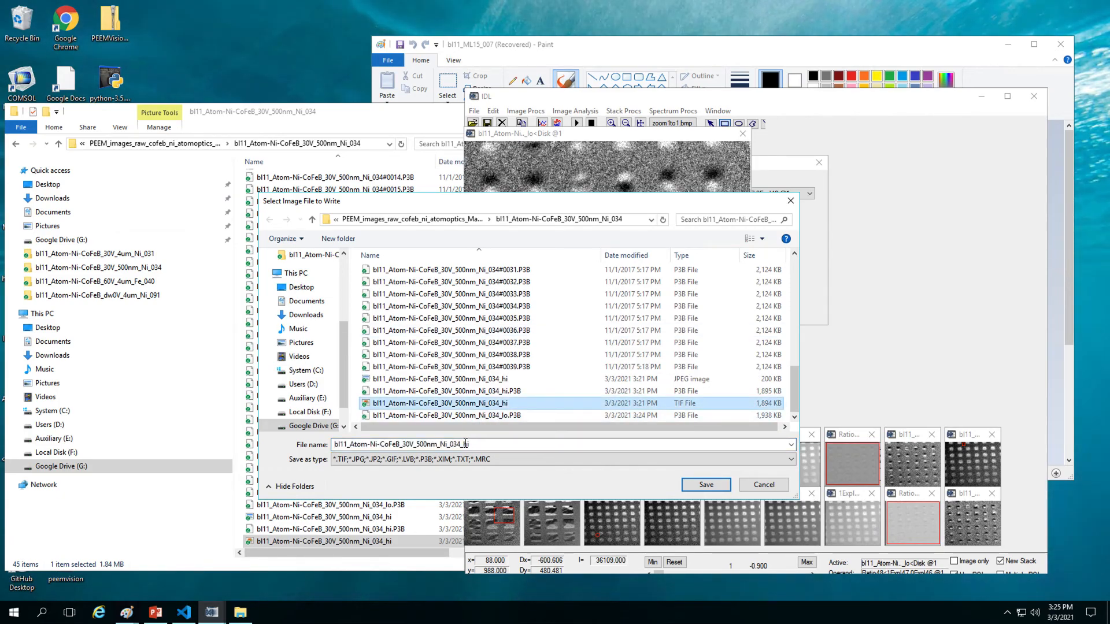
left_click(482, 444)
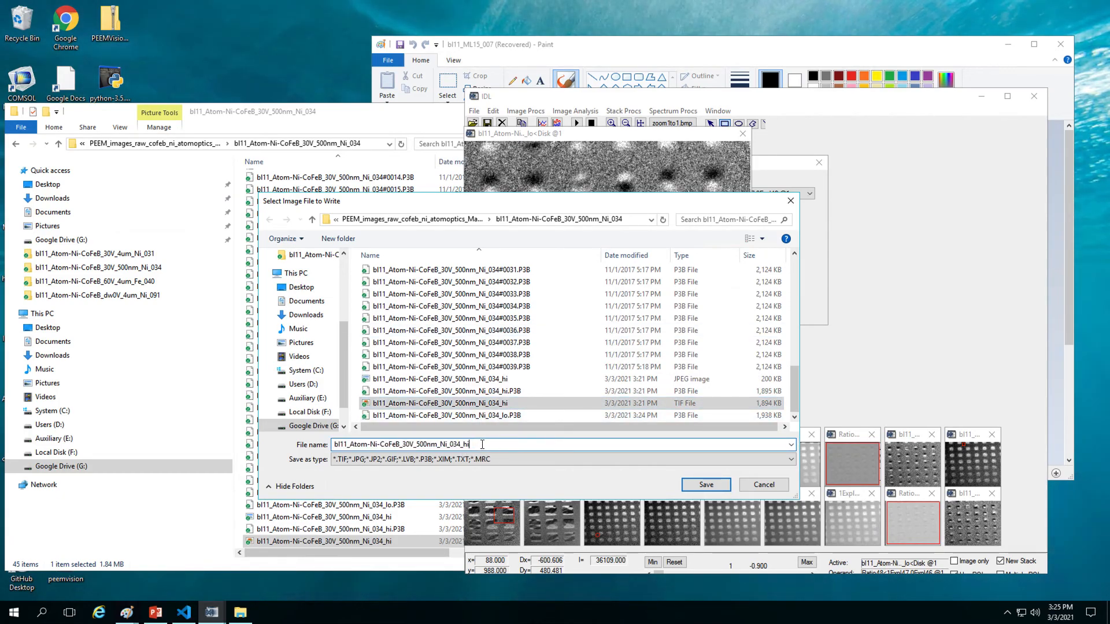
key("BackSpace")
key("BackSpace")
type("lo")
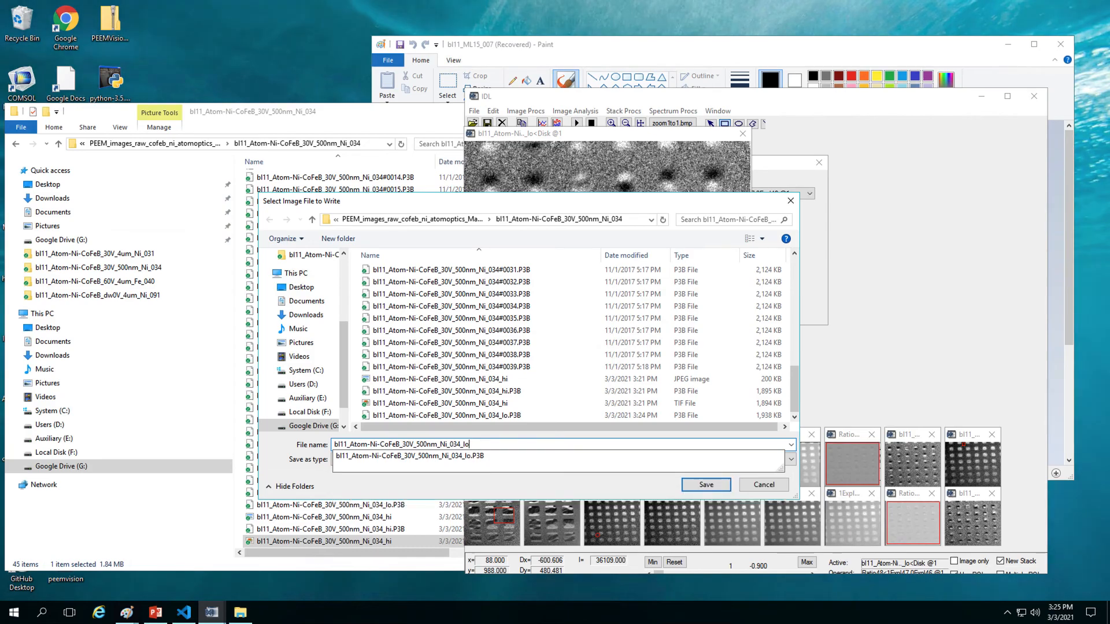
Step: Save the image as _034_lo.tif with type *.TIF and dismiss the file-opening error
left_click(471, 463)
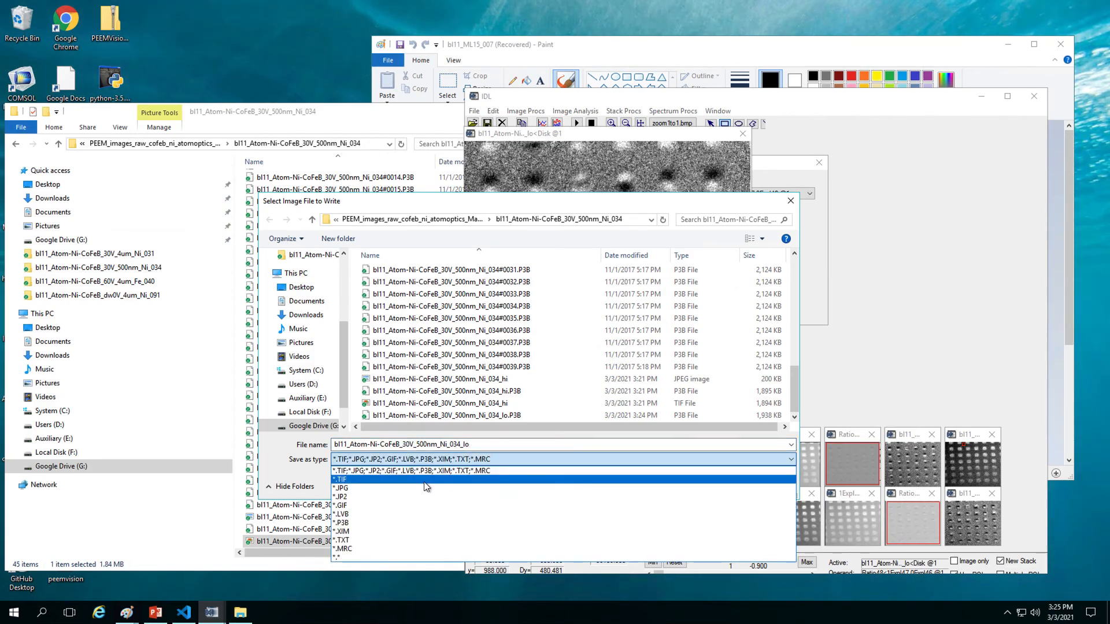
left_click(474, 476)
double_click(513, 445)
left_click(513, 444)
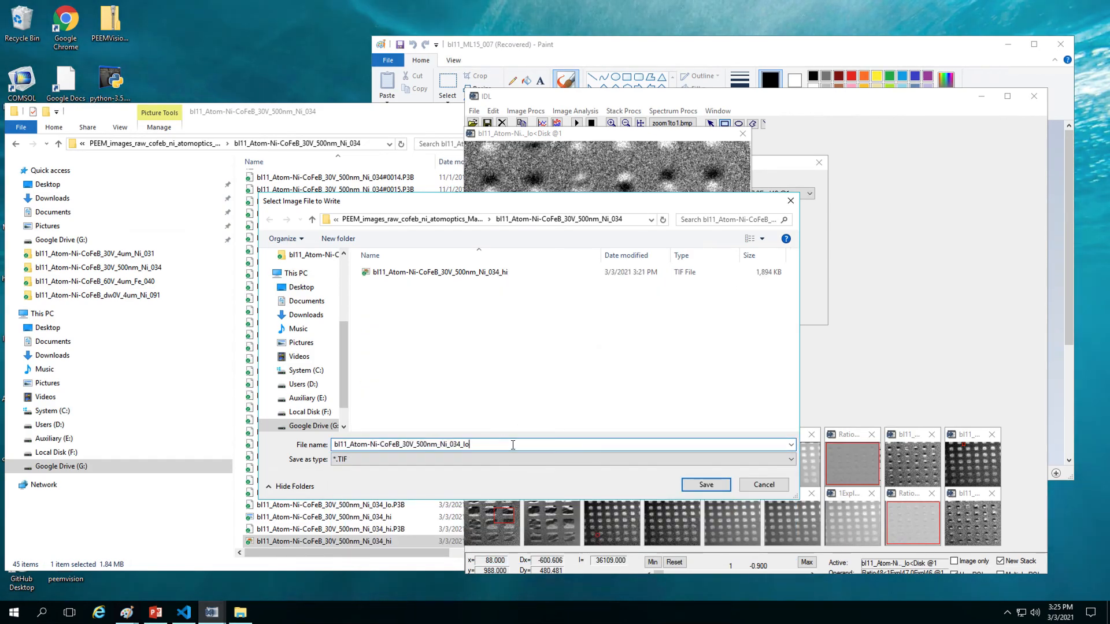
type(".tif")
left_click(721, 486)
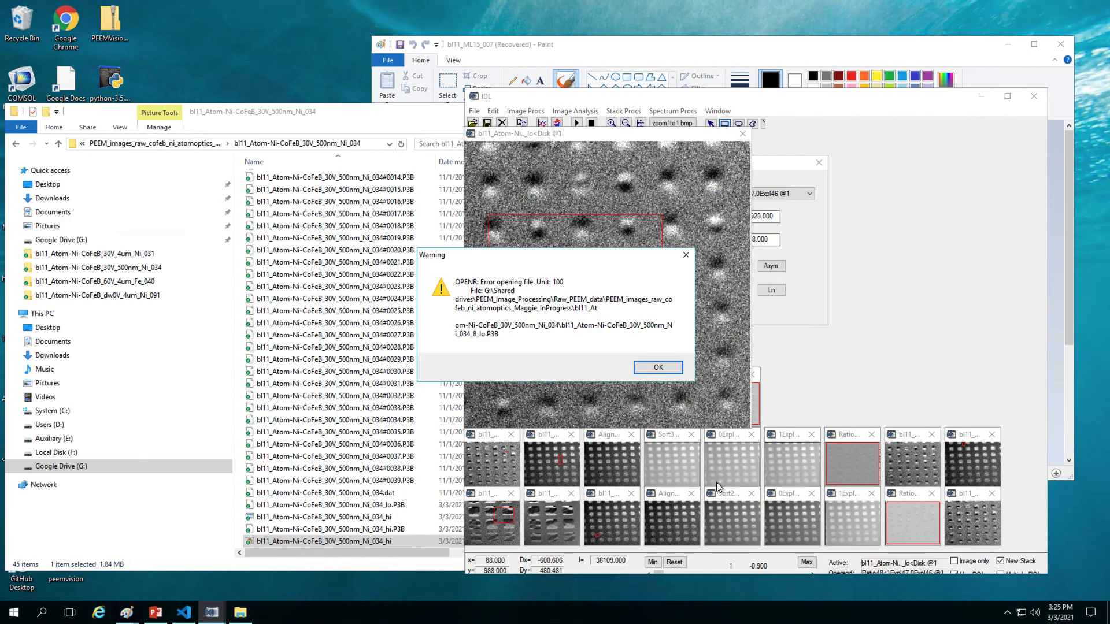
left_click(657, 369)
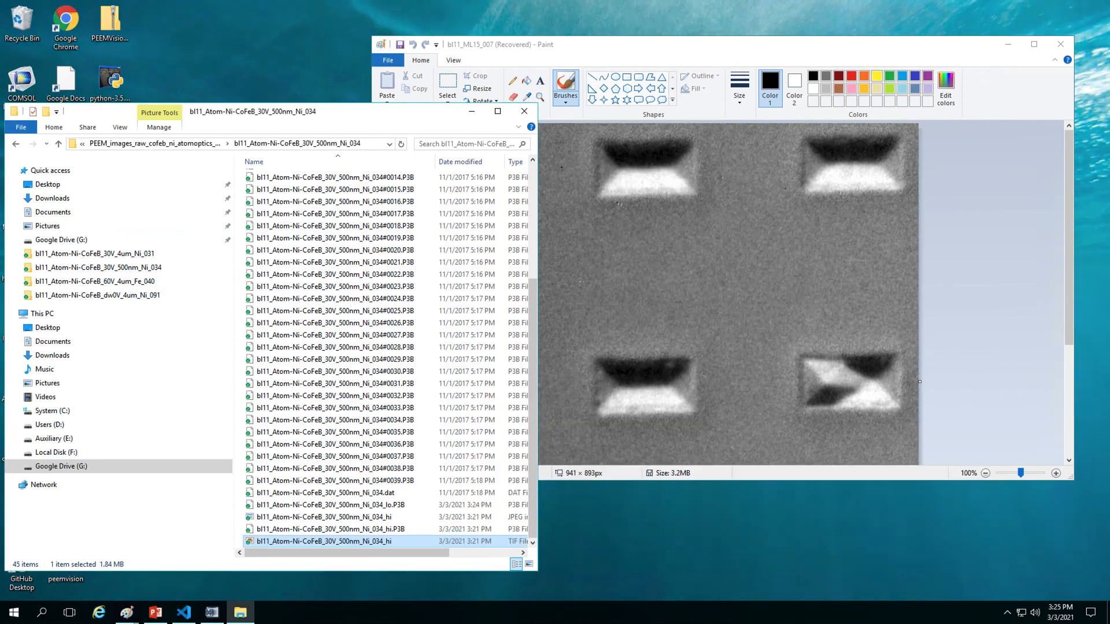
Step: Move Explorer aside and relaunch peemvision from the desktop icon past the IDL splash
left_click_drag(346, 113, 701, 84)
double_click(65, 573)
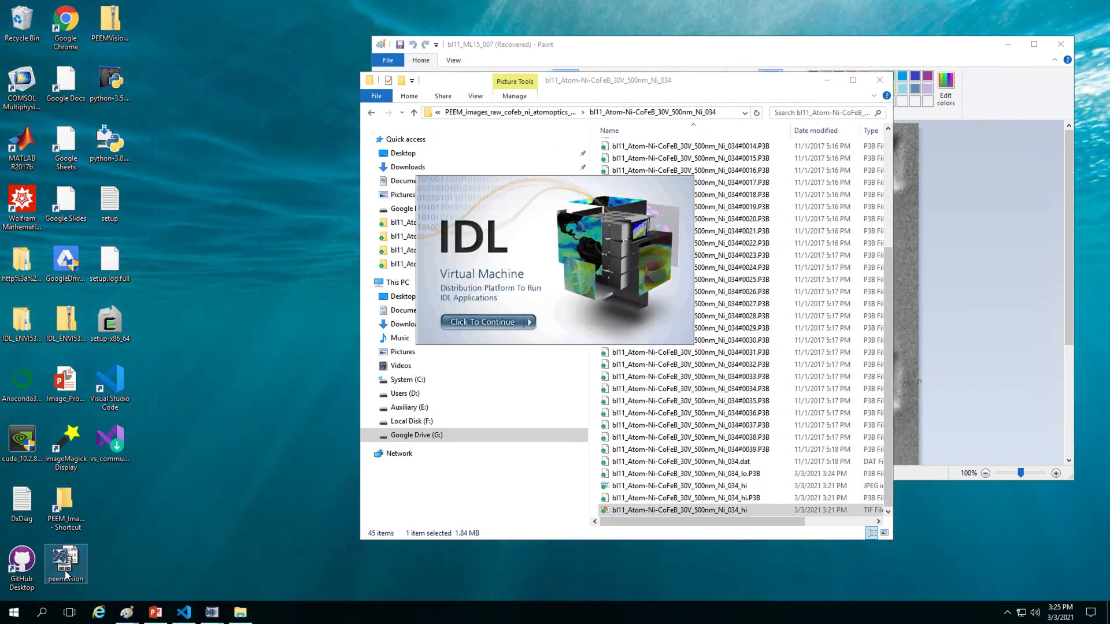
left_click(516, 324)
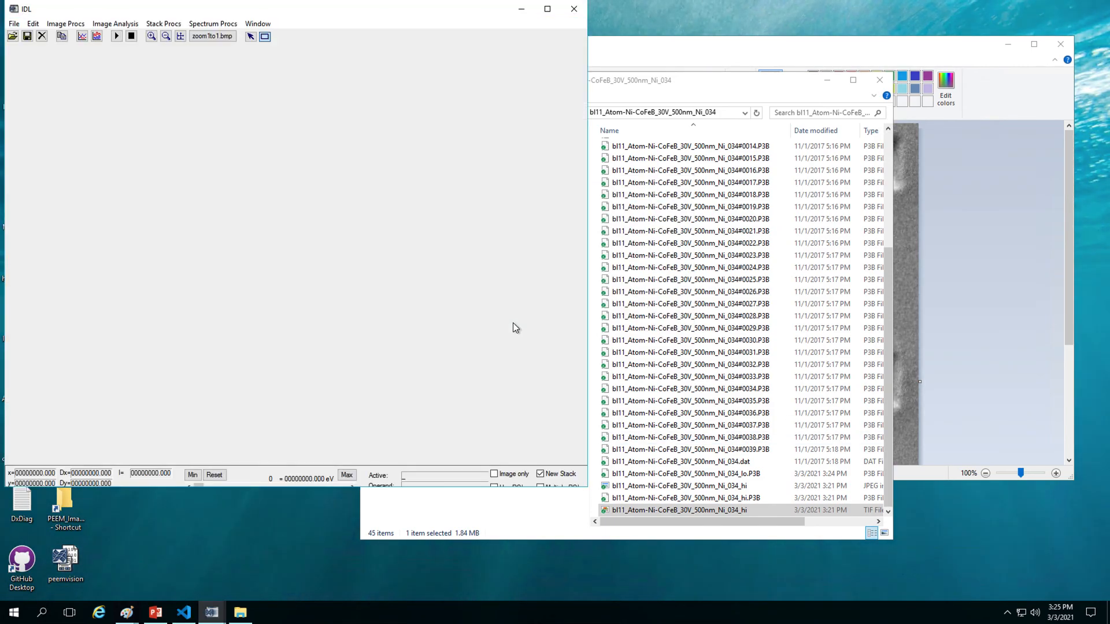